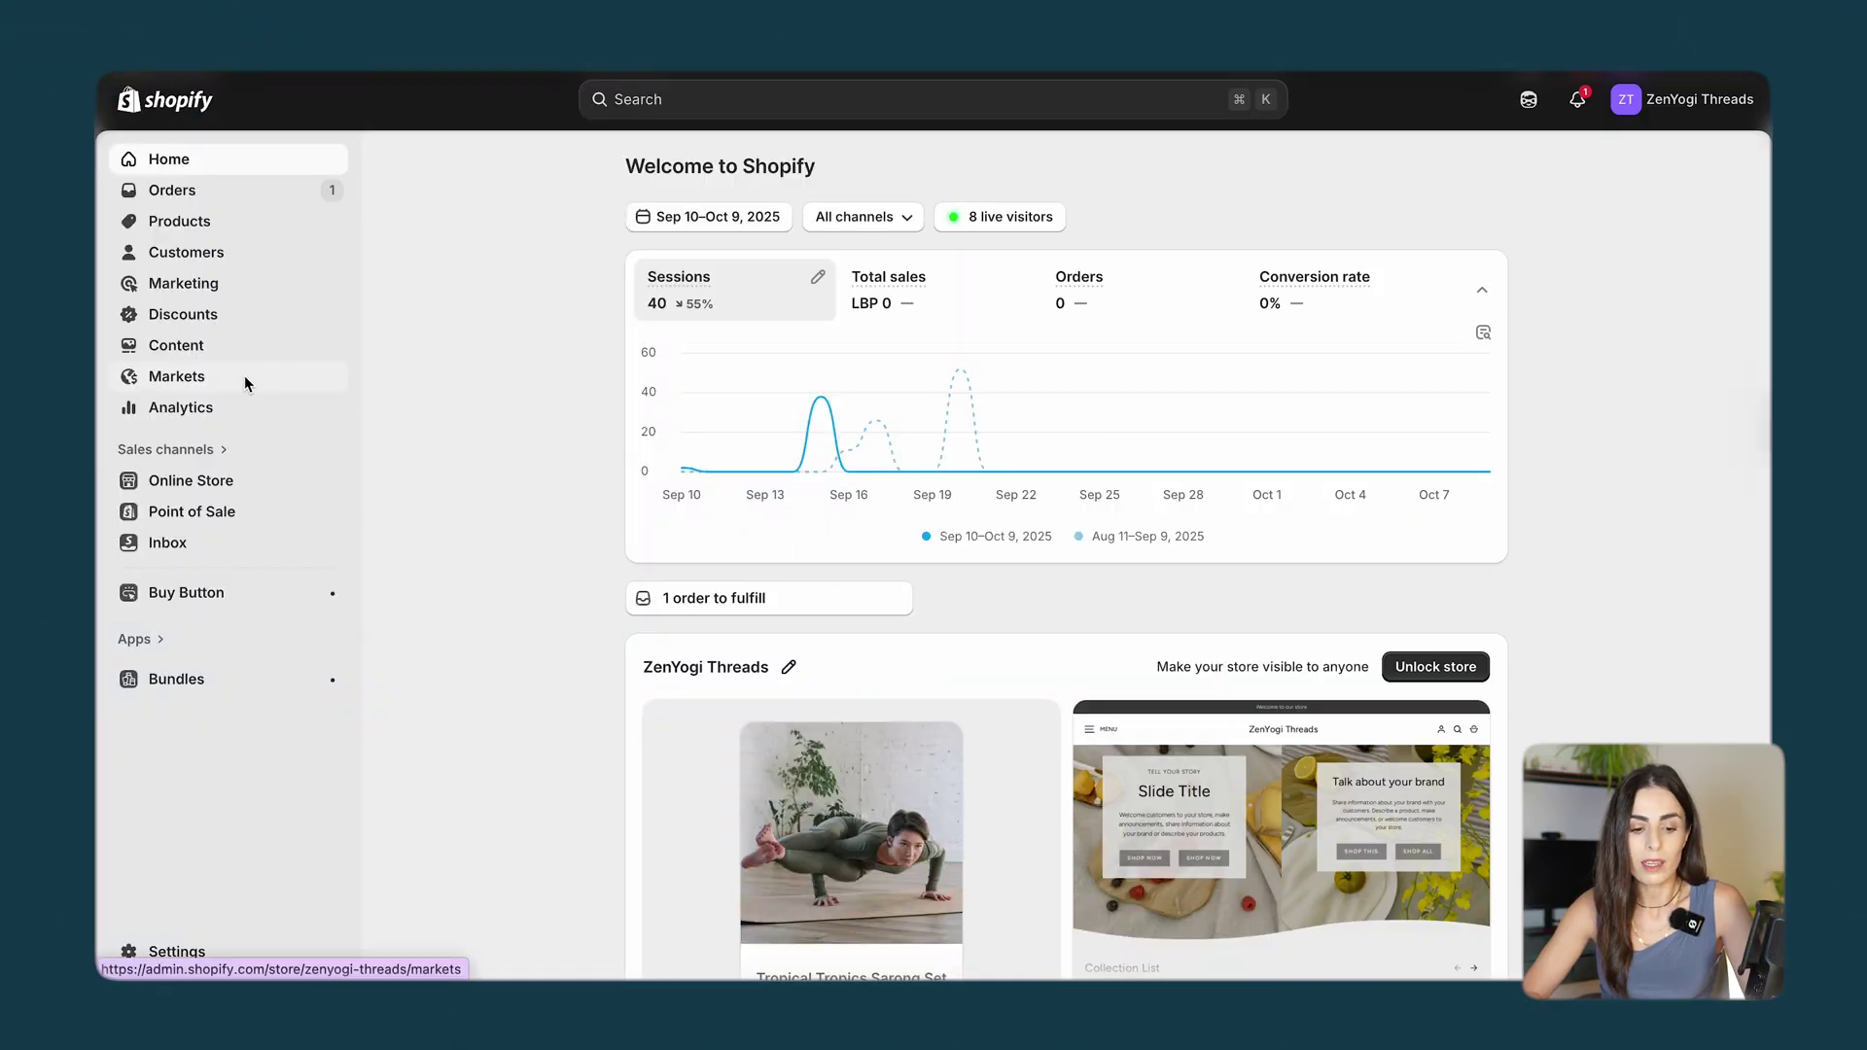
Review the United States market's settings and return to the markets overview.
left_click(243, 376)
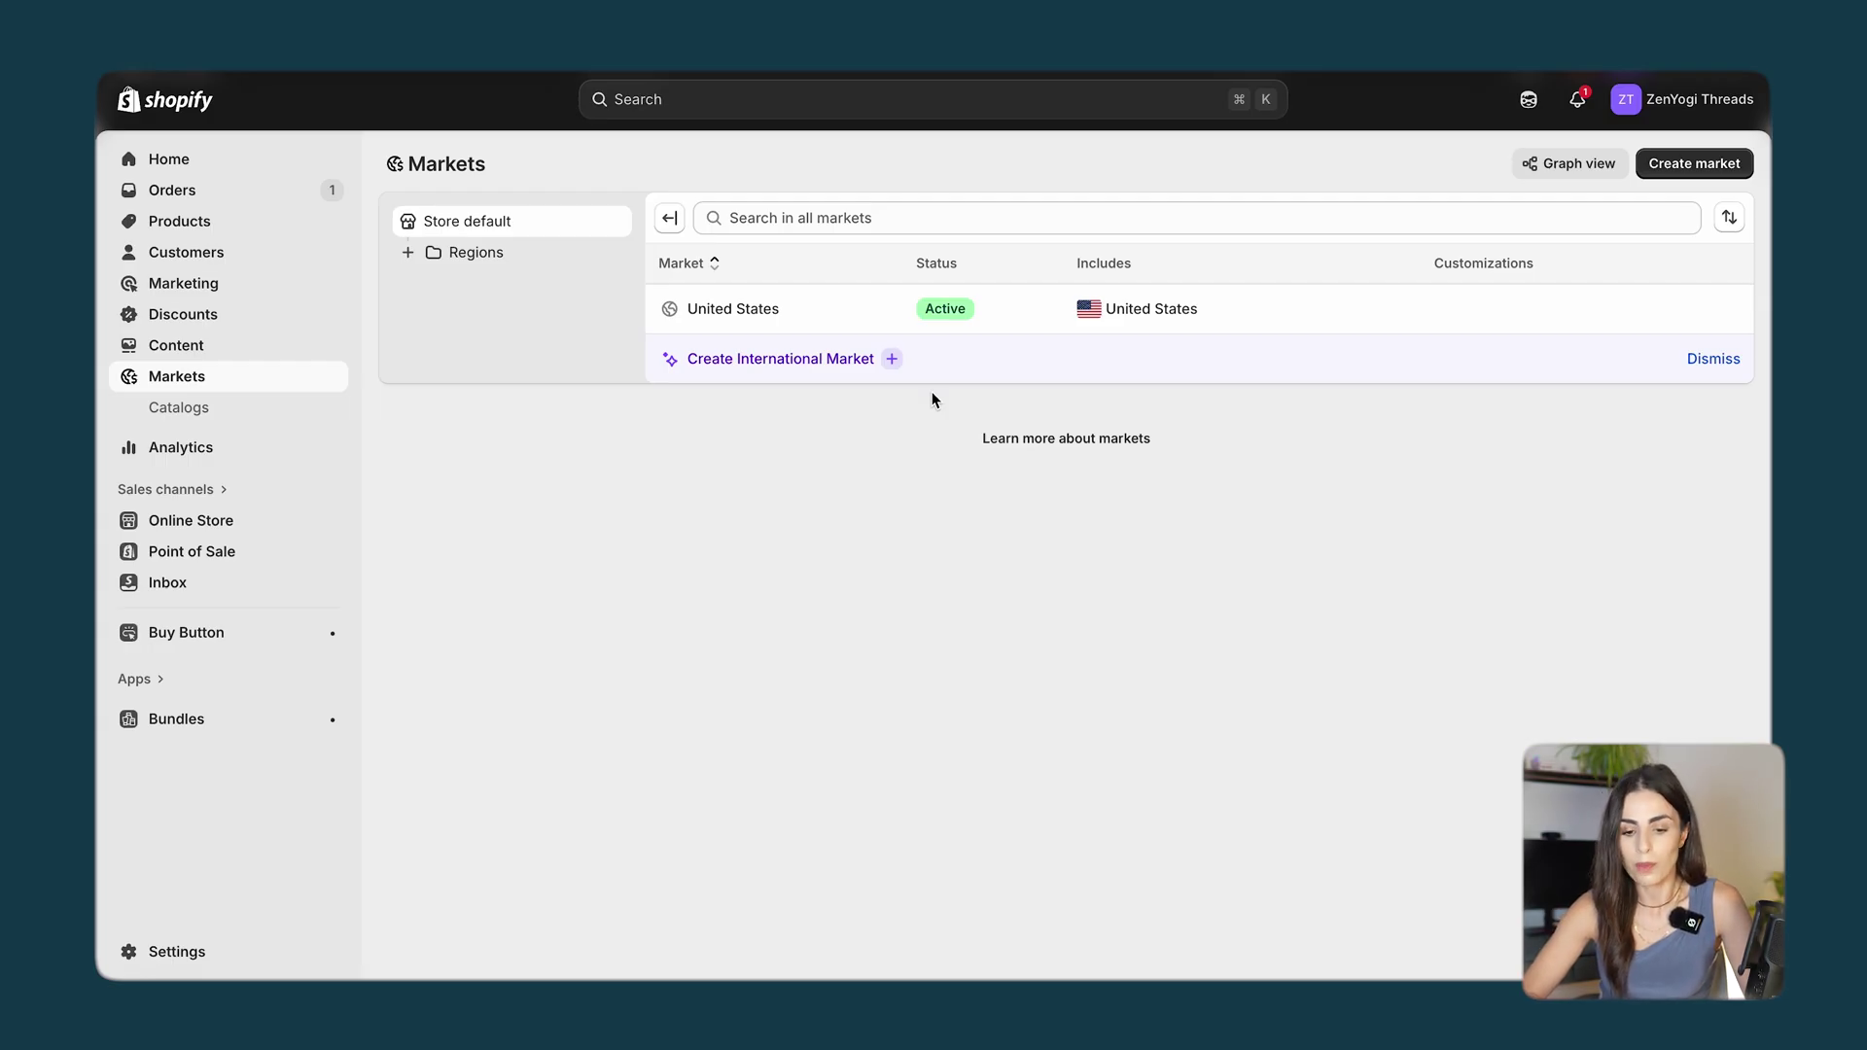
left_click(733, 313)
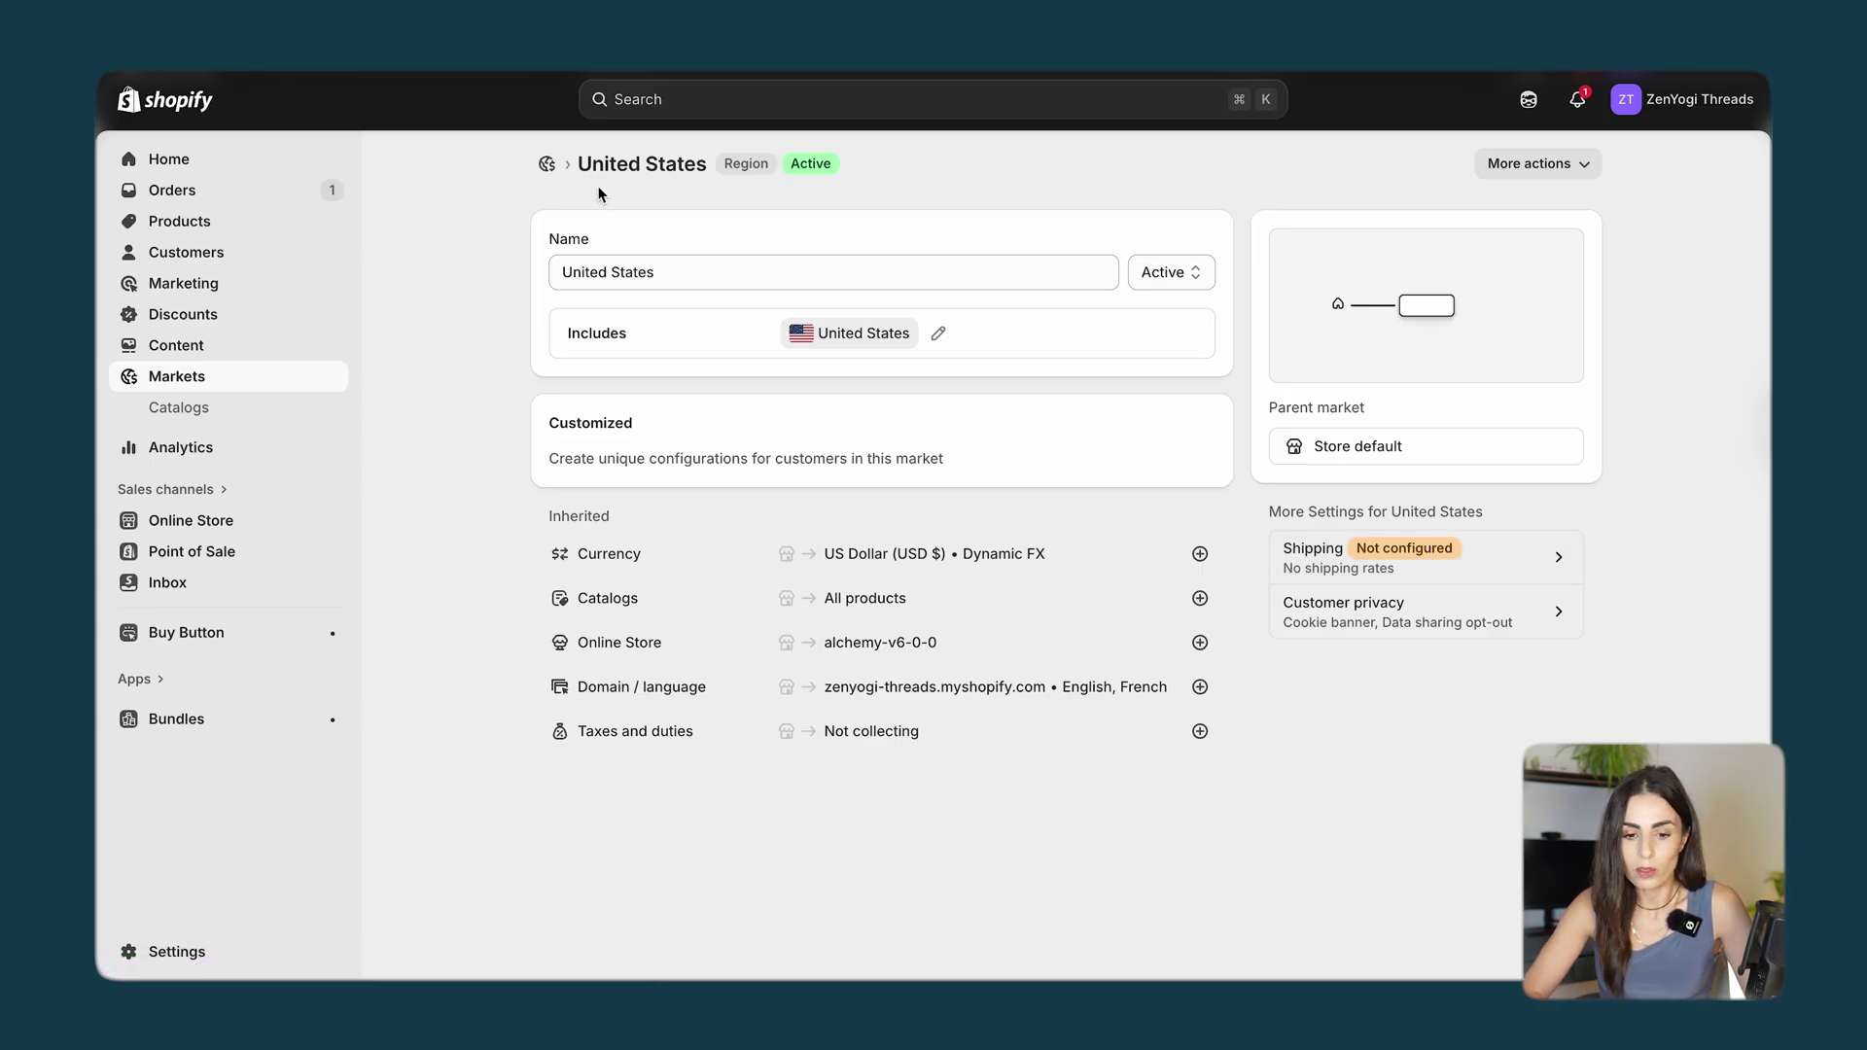
left_click(547, 163)
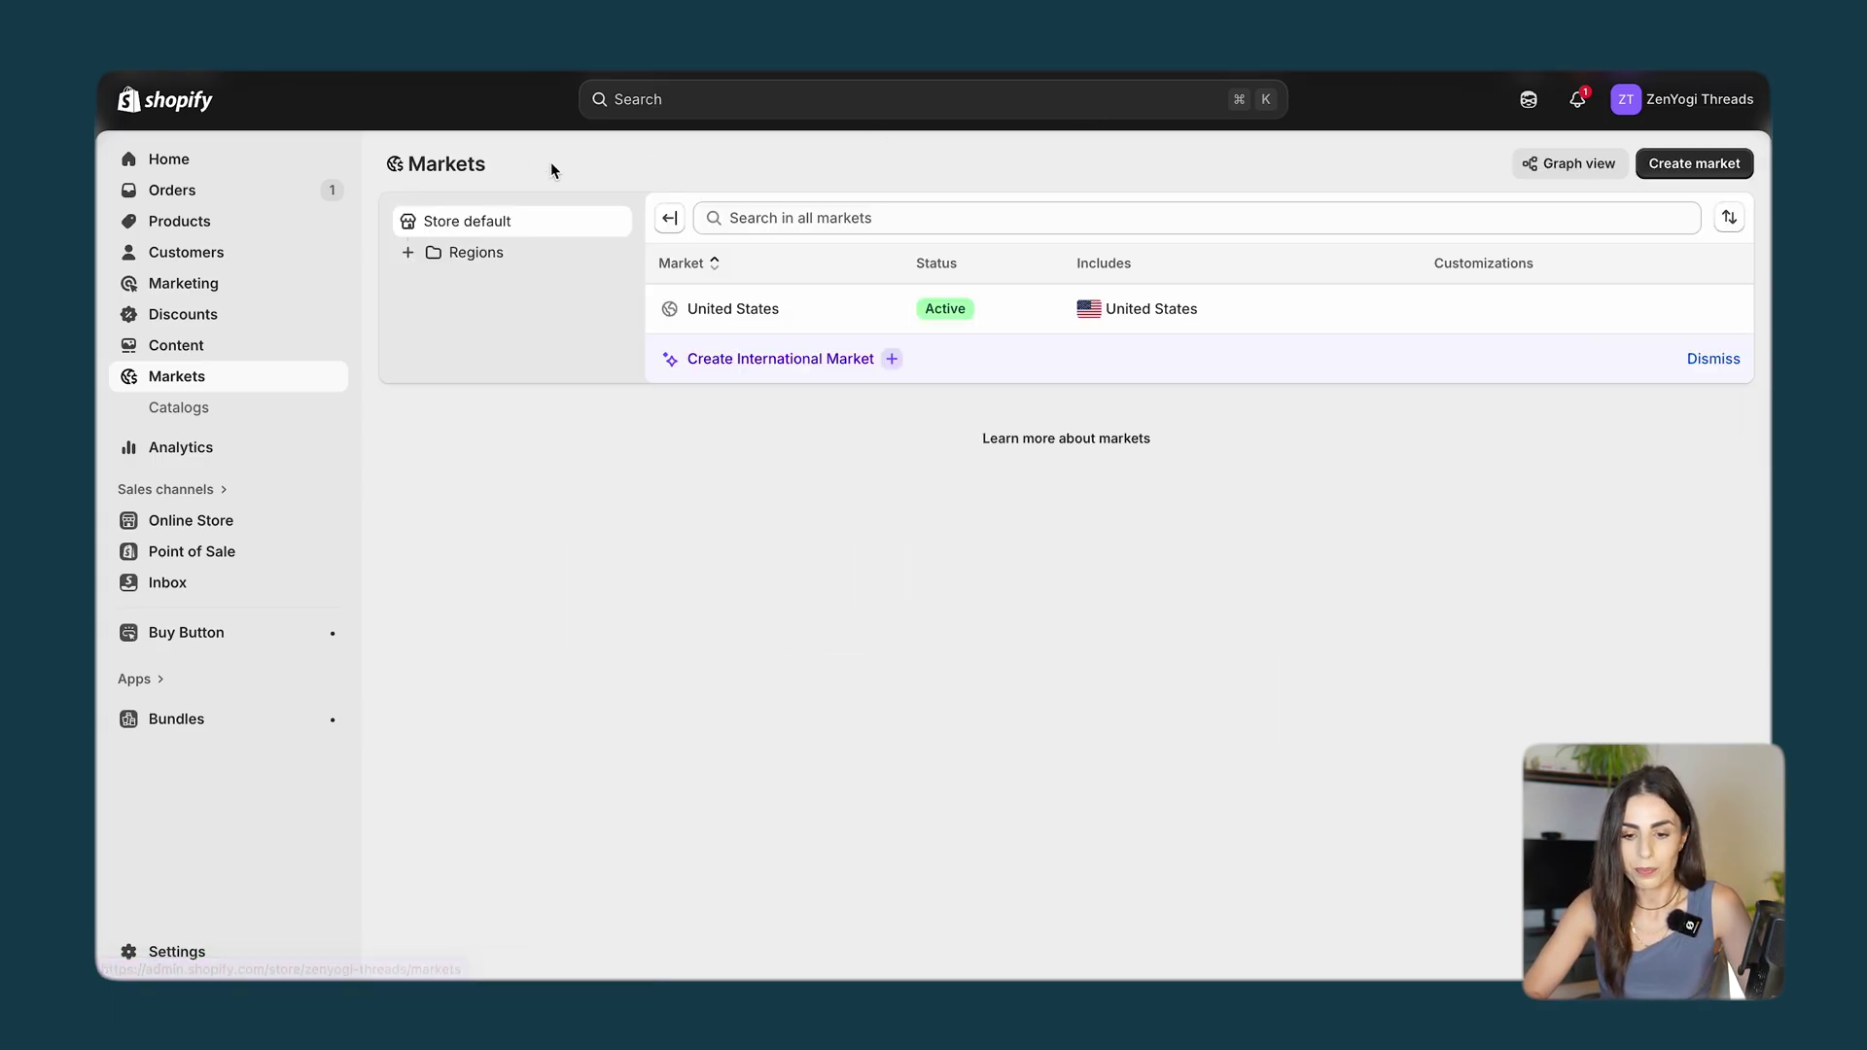
Start a new market and name it Europe.
left_click(1733, 163)
left_click(784, 255)
type("Eu")
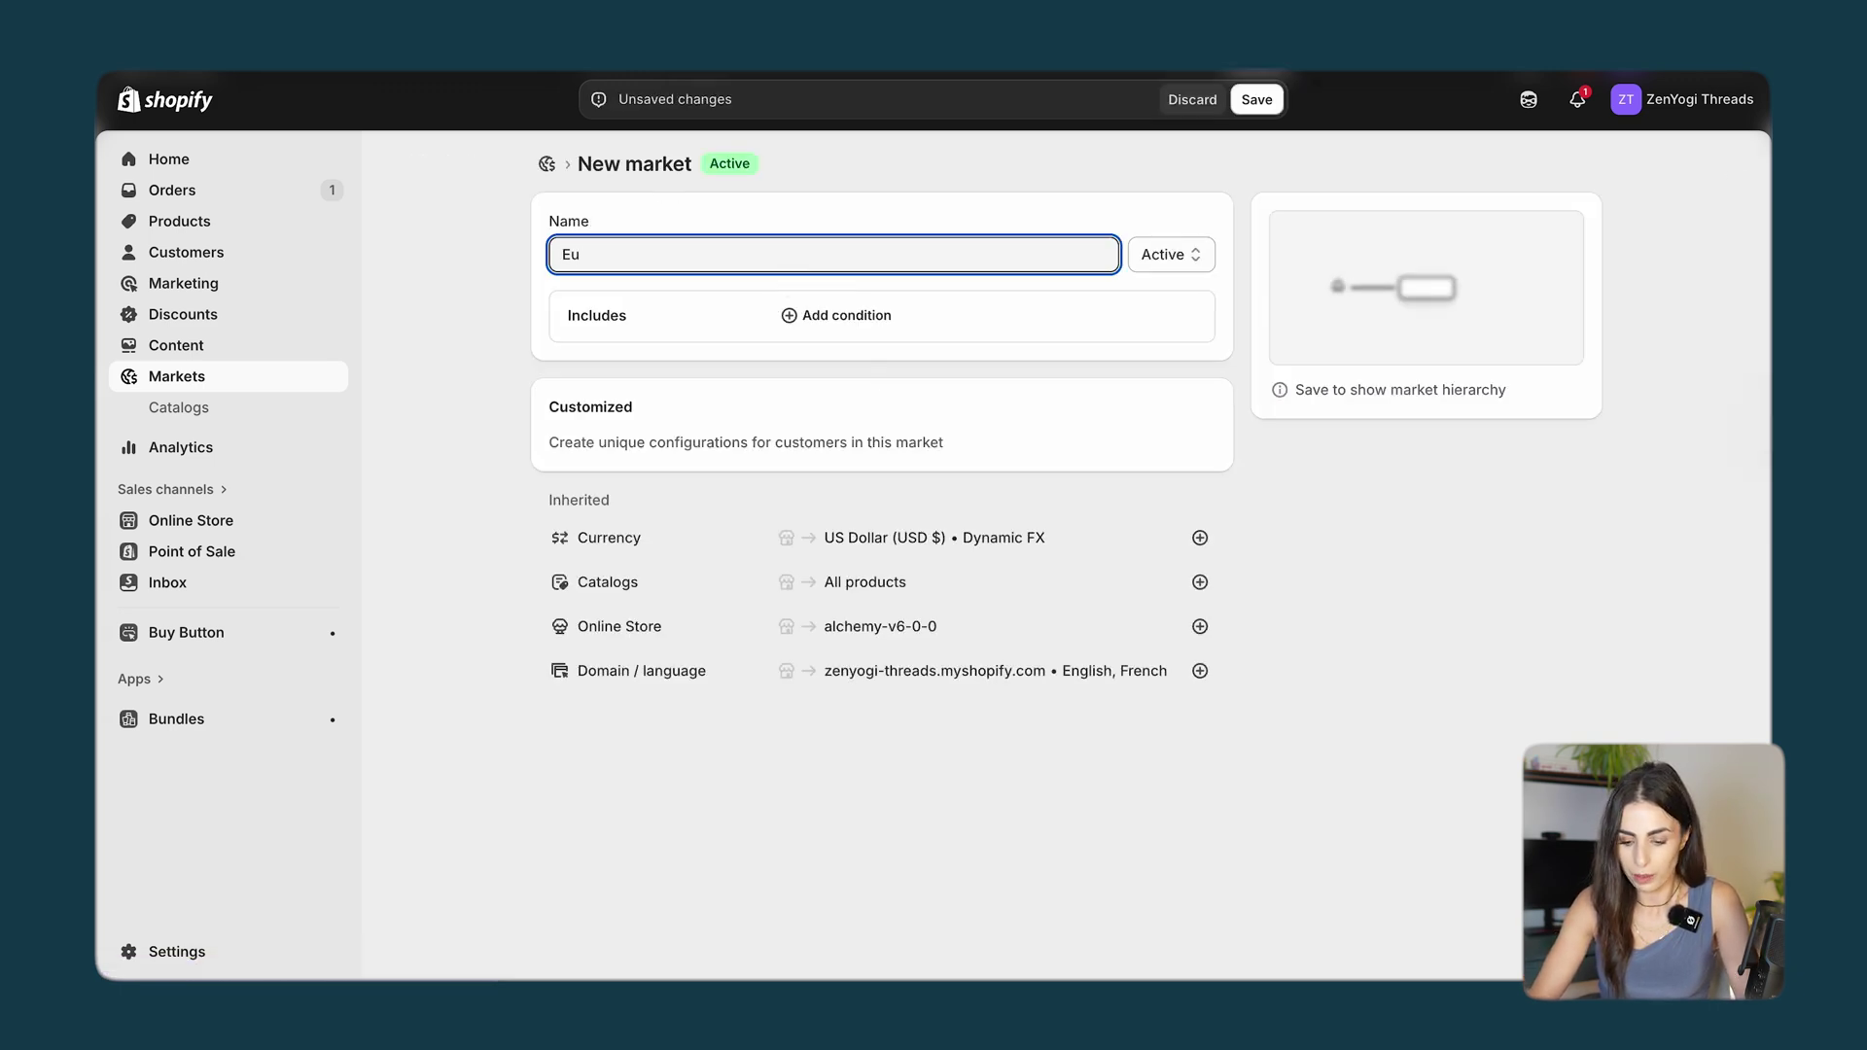
type("tope")
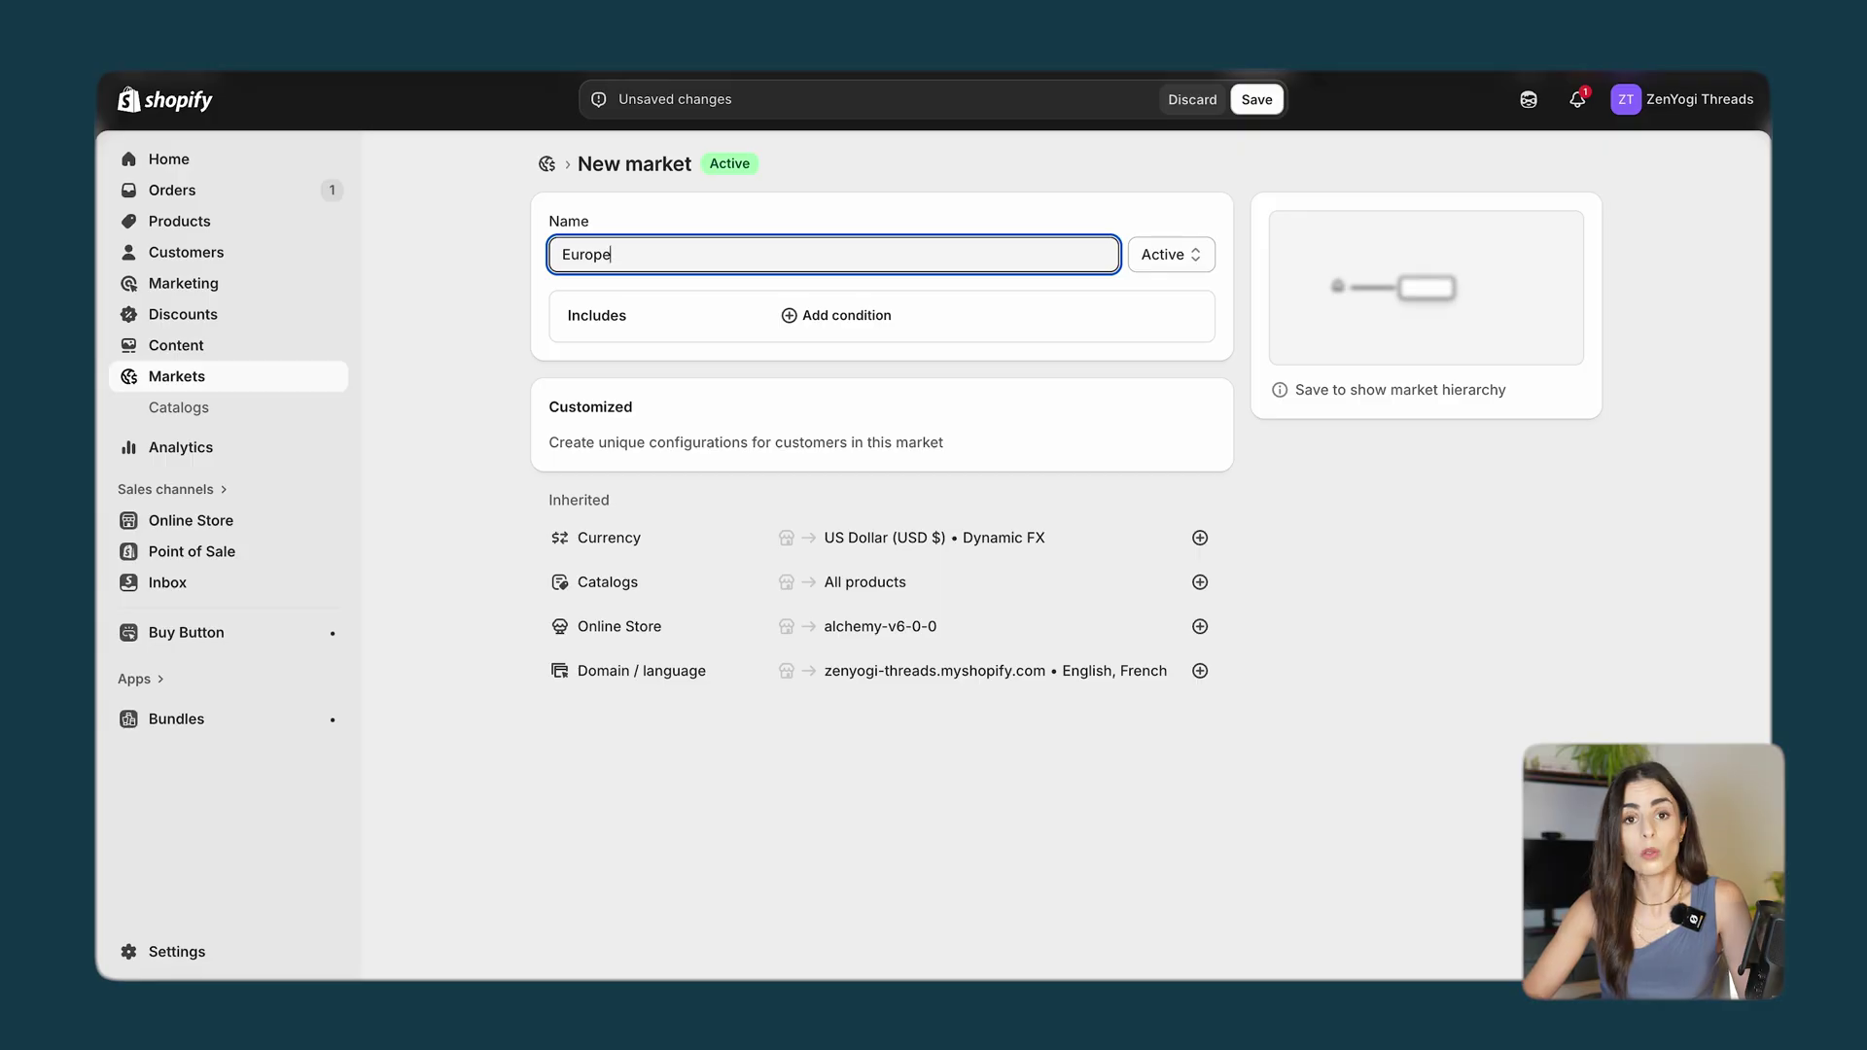
Add France, Italy and Germany as the specific regions included in the Europe market.
left_click(842, 315)
left_click(842, 334)
type("Fran")
left_click(758, 424)
double_click(627, 335)
type("ital")
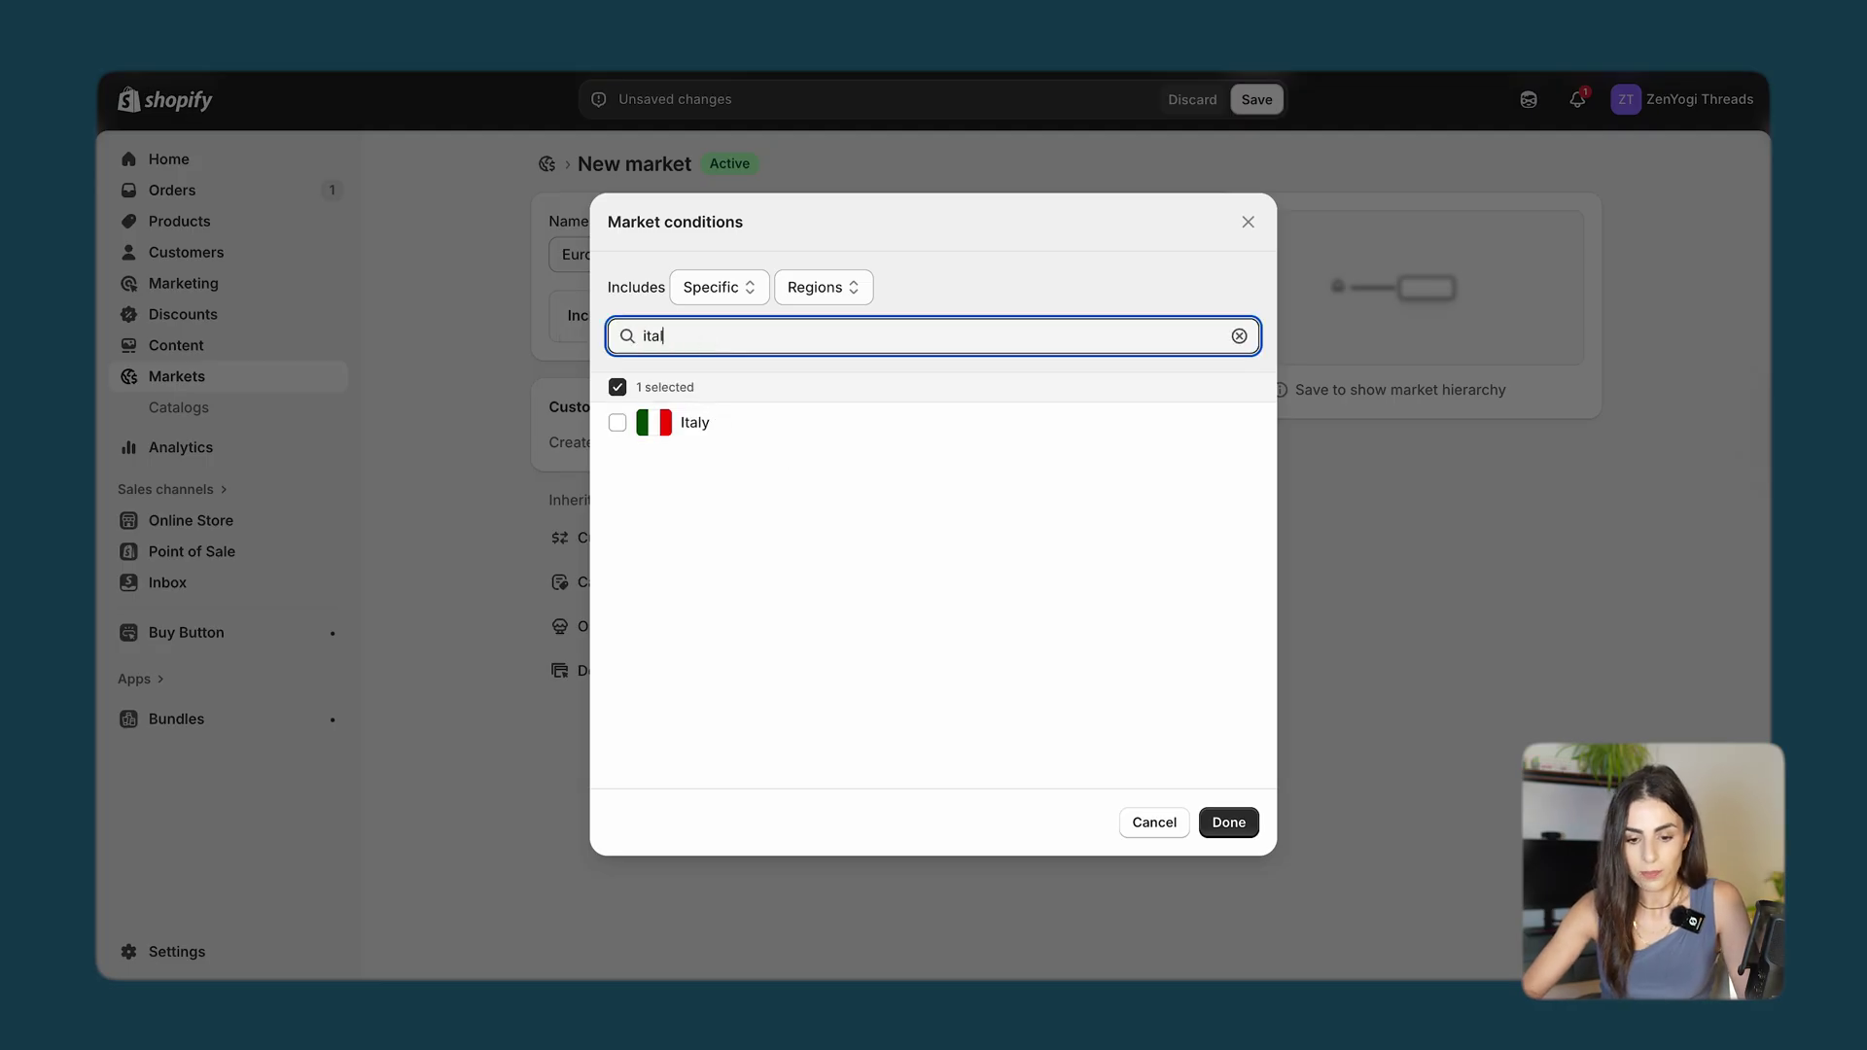
left_click(617, 435)
double_click(686, 340)
type("germ")
left_click(667, 428)
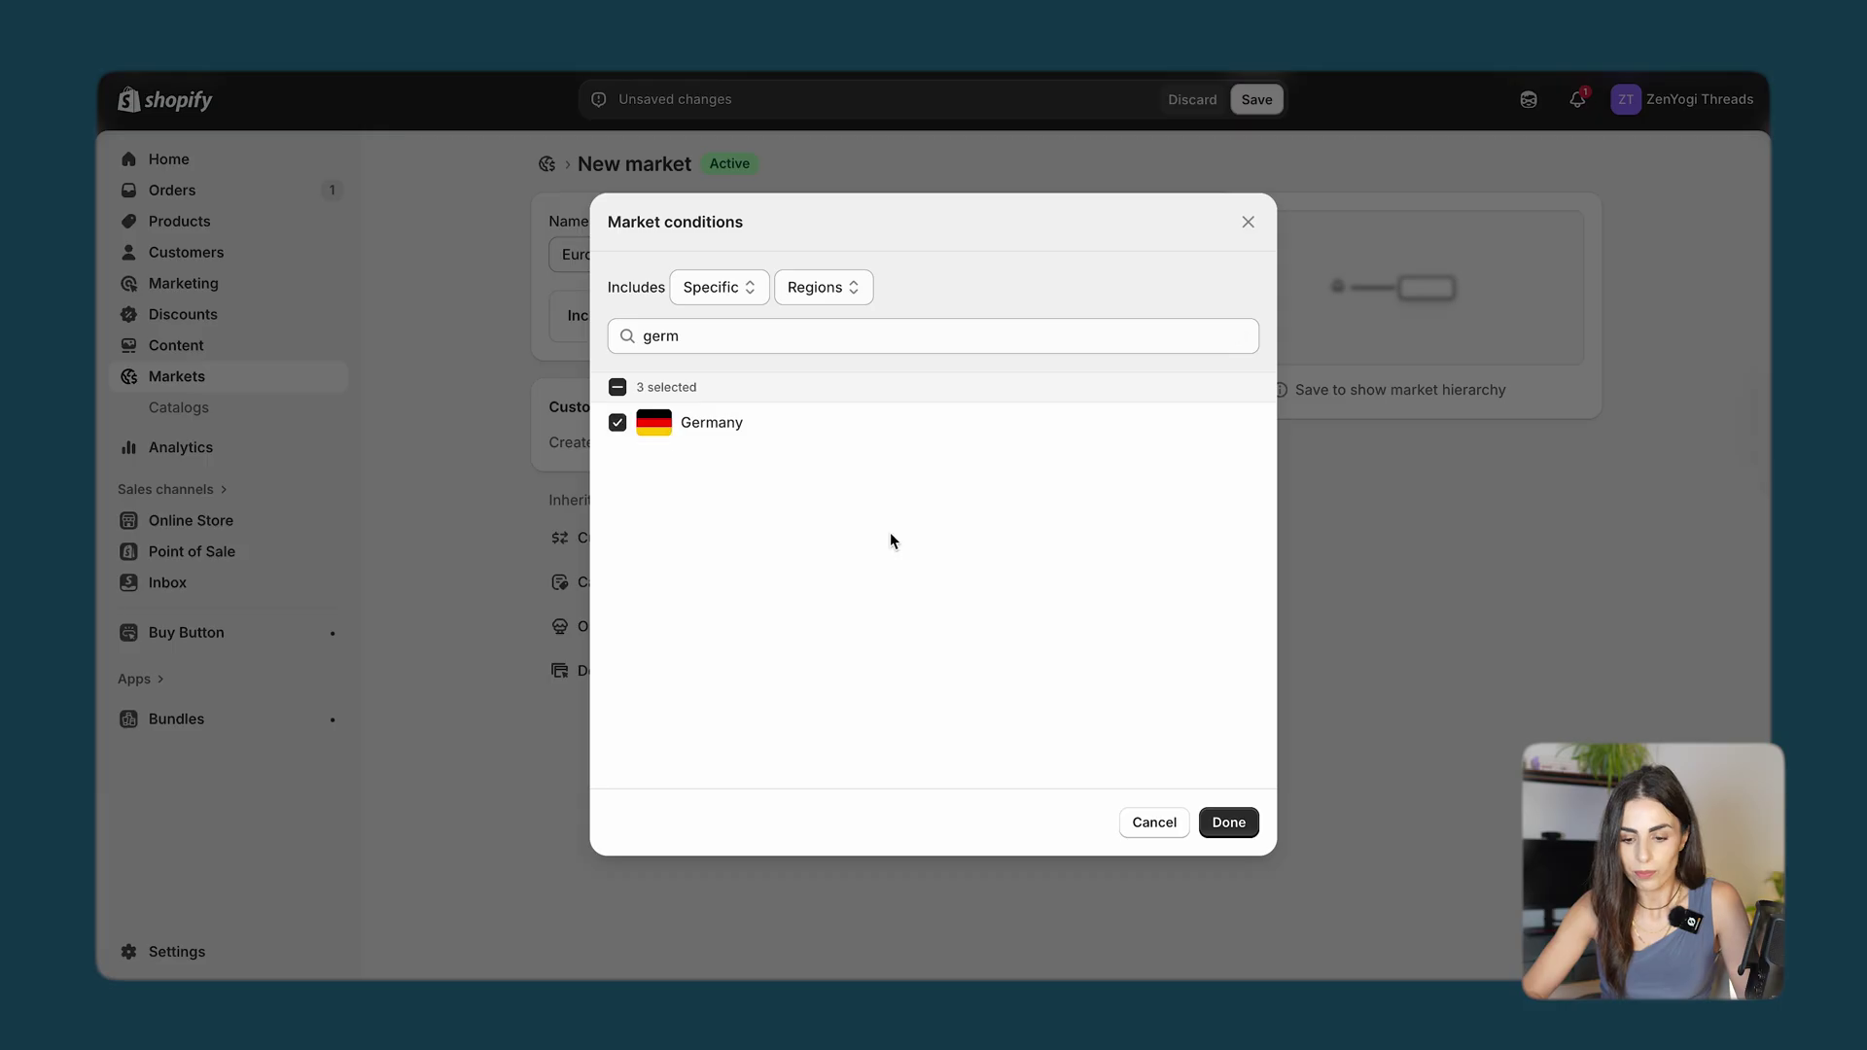
left_click(1235, 823)
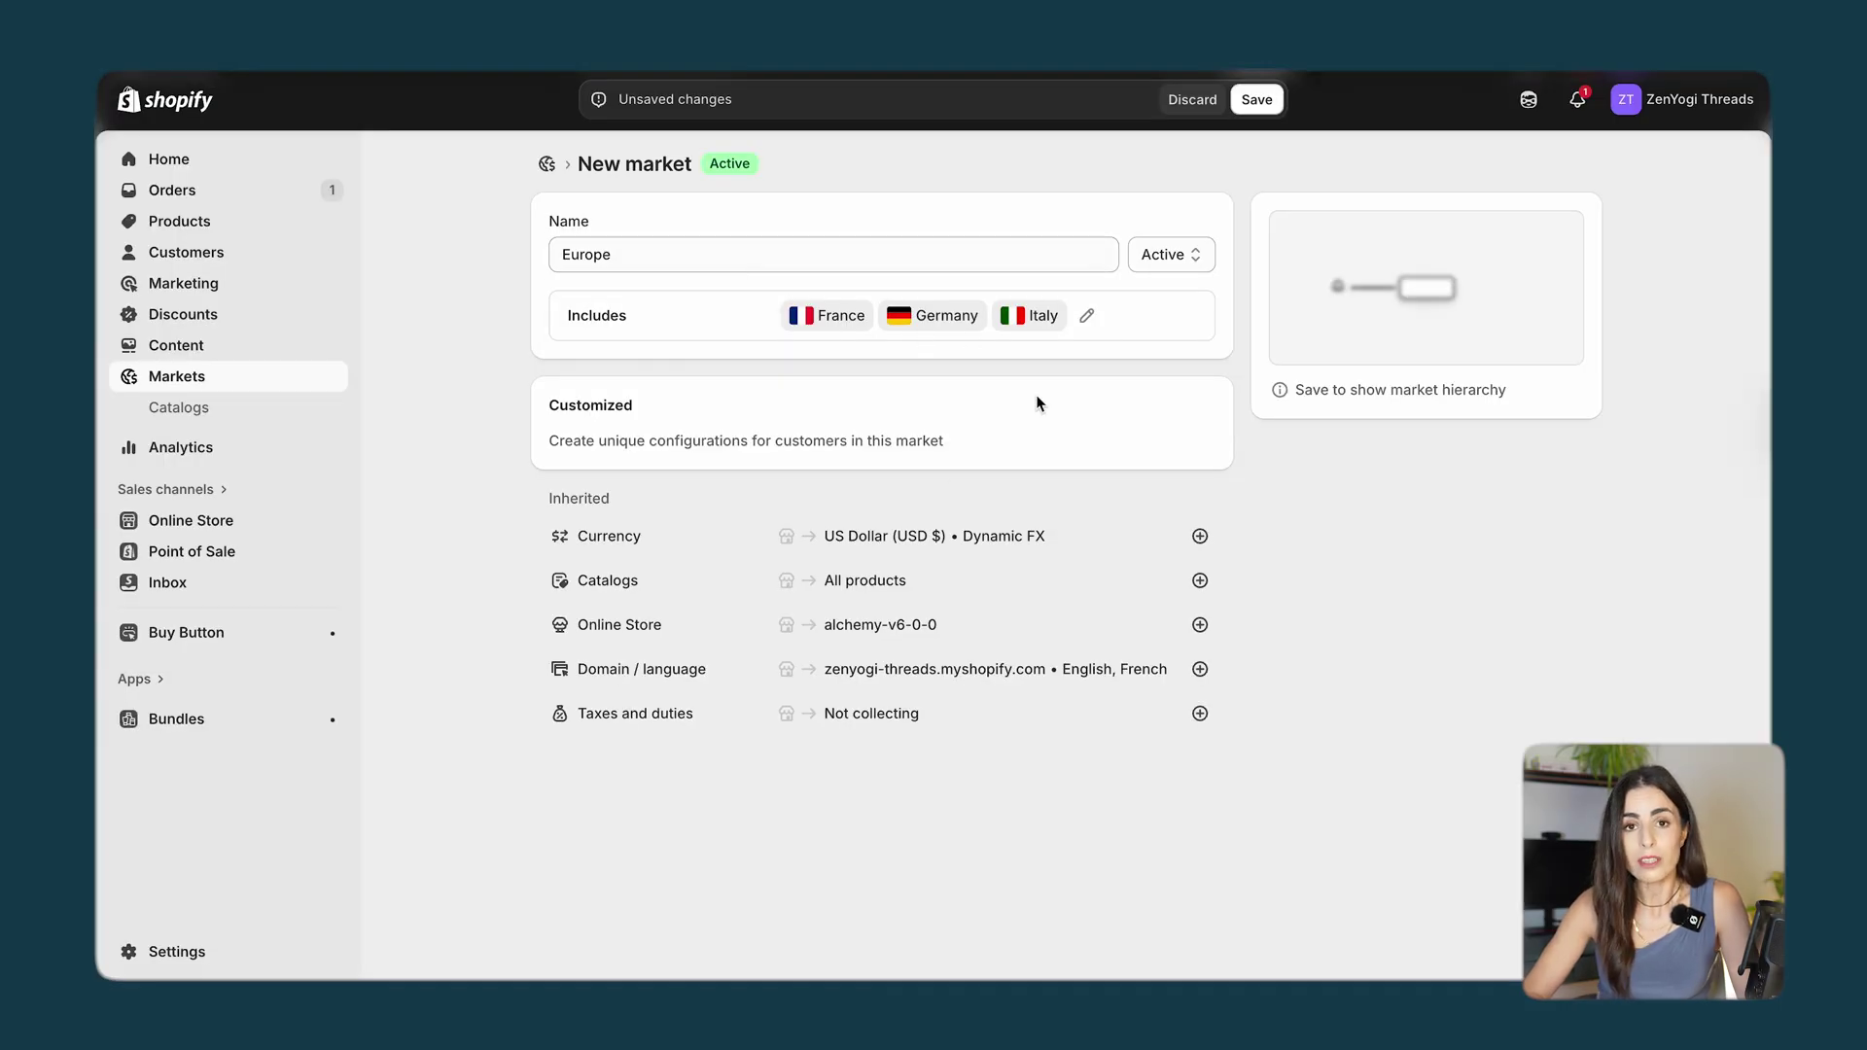
Check the currency customization options for the Europe market without changing them.
mouse_move(972, 550)
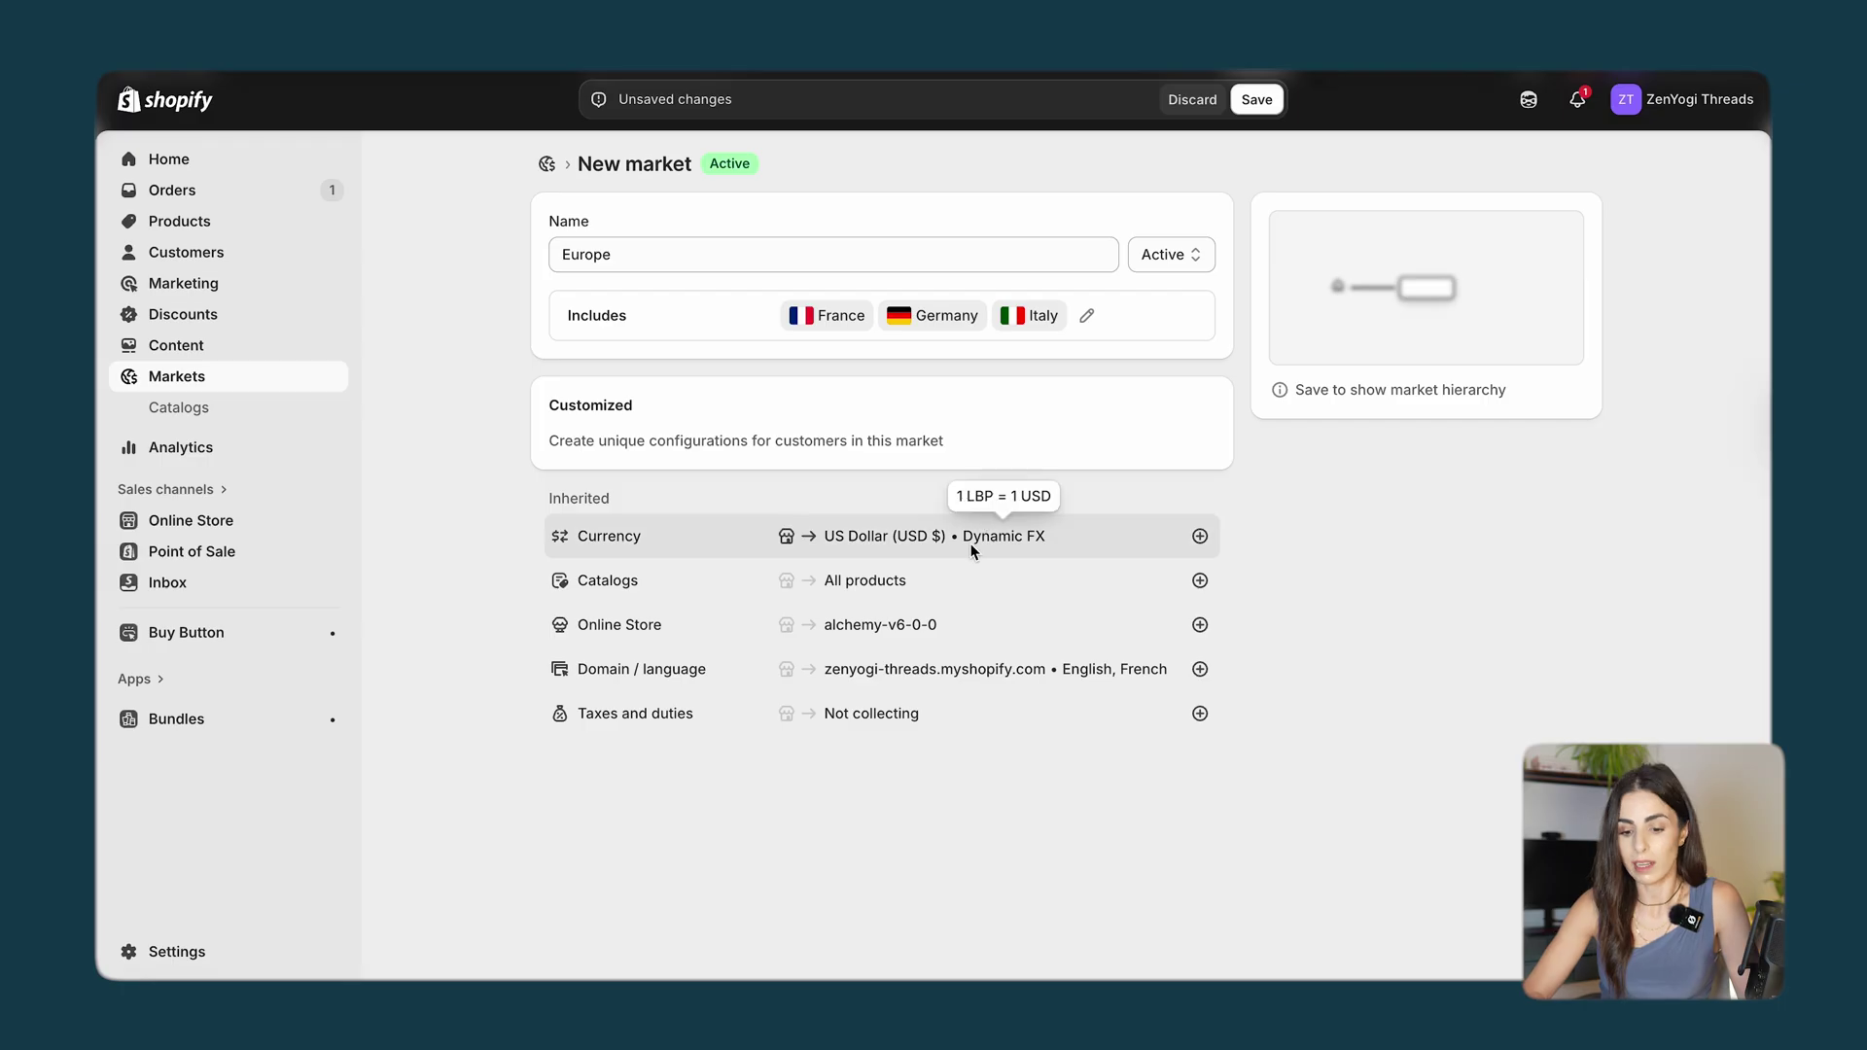
left_click(1198, 537)
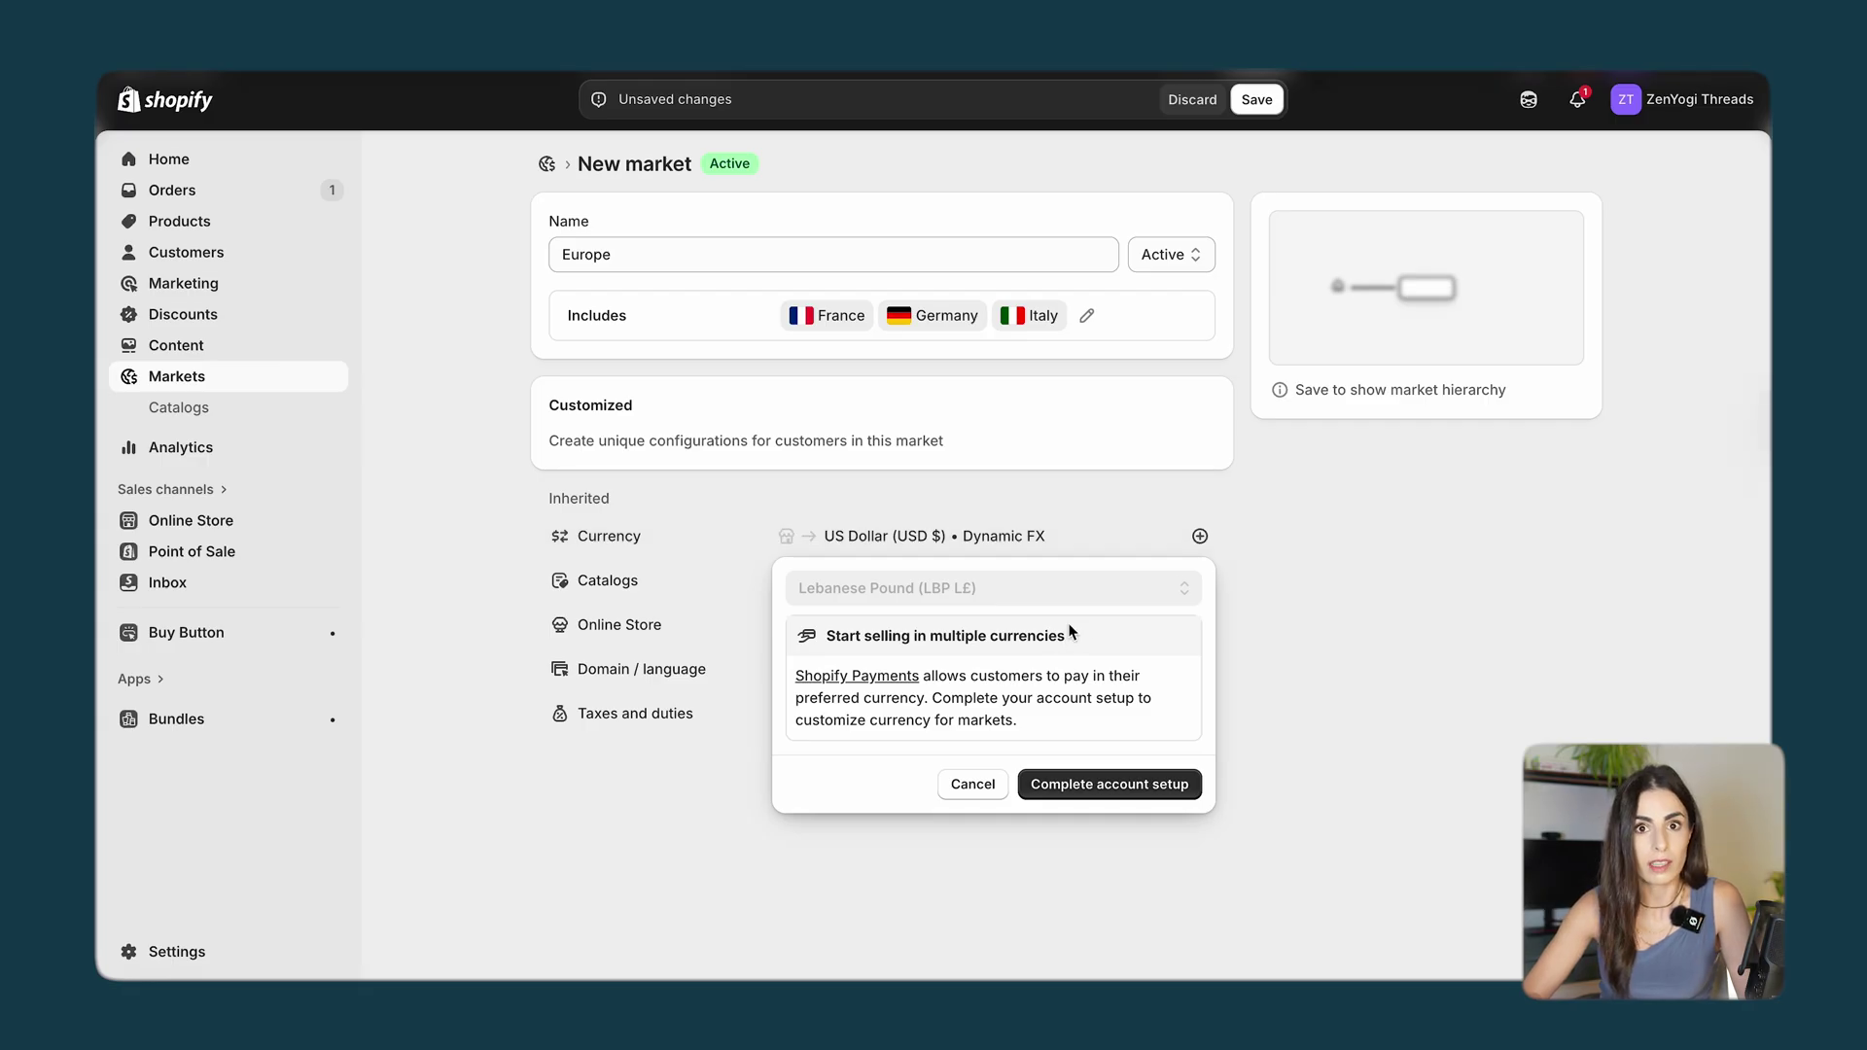
left_click(1383, 663)
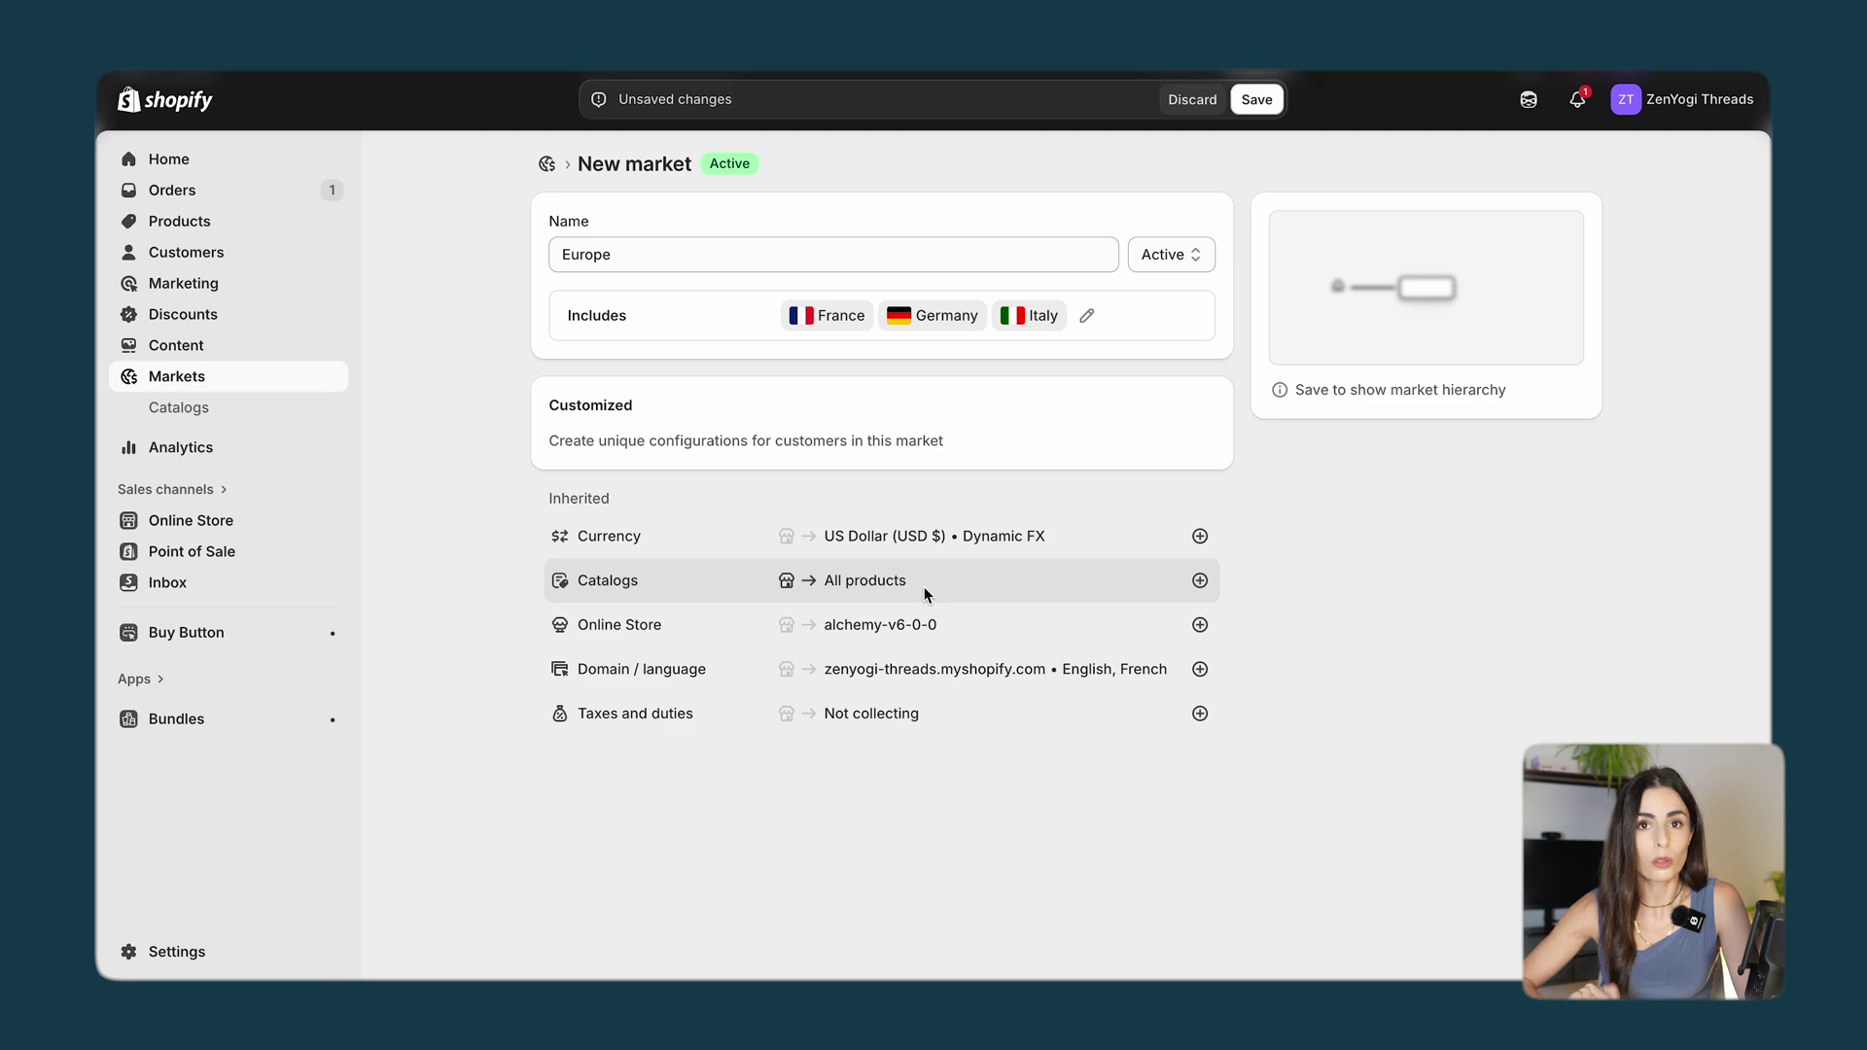
Save the Europe market and start a new catalog for it.
left_click(1257, 101)
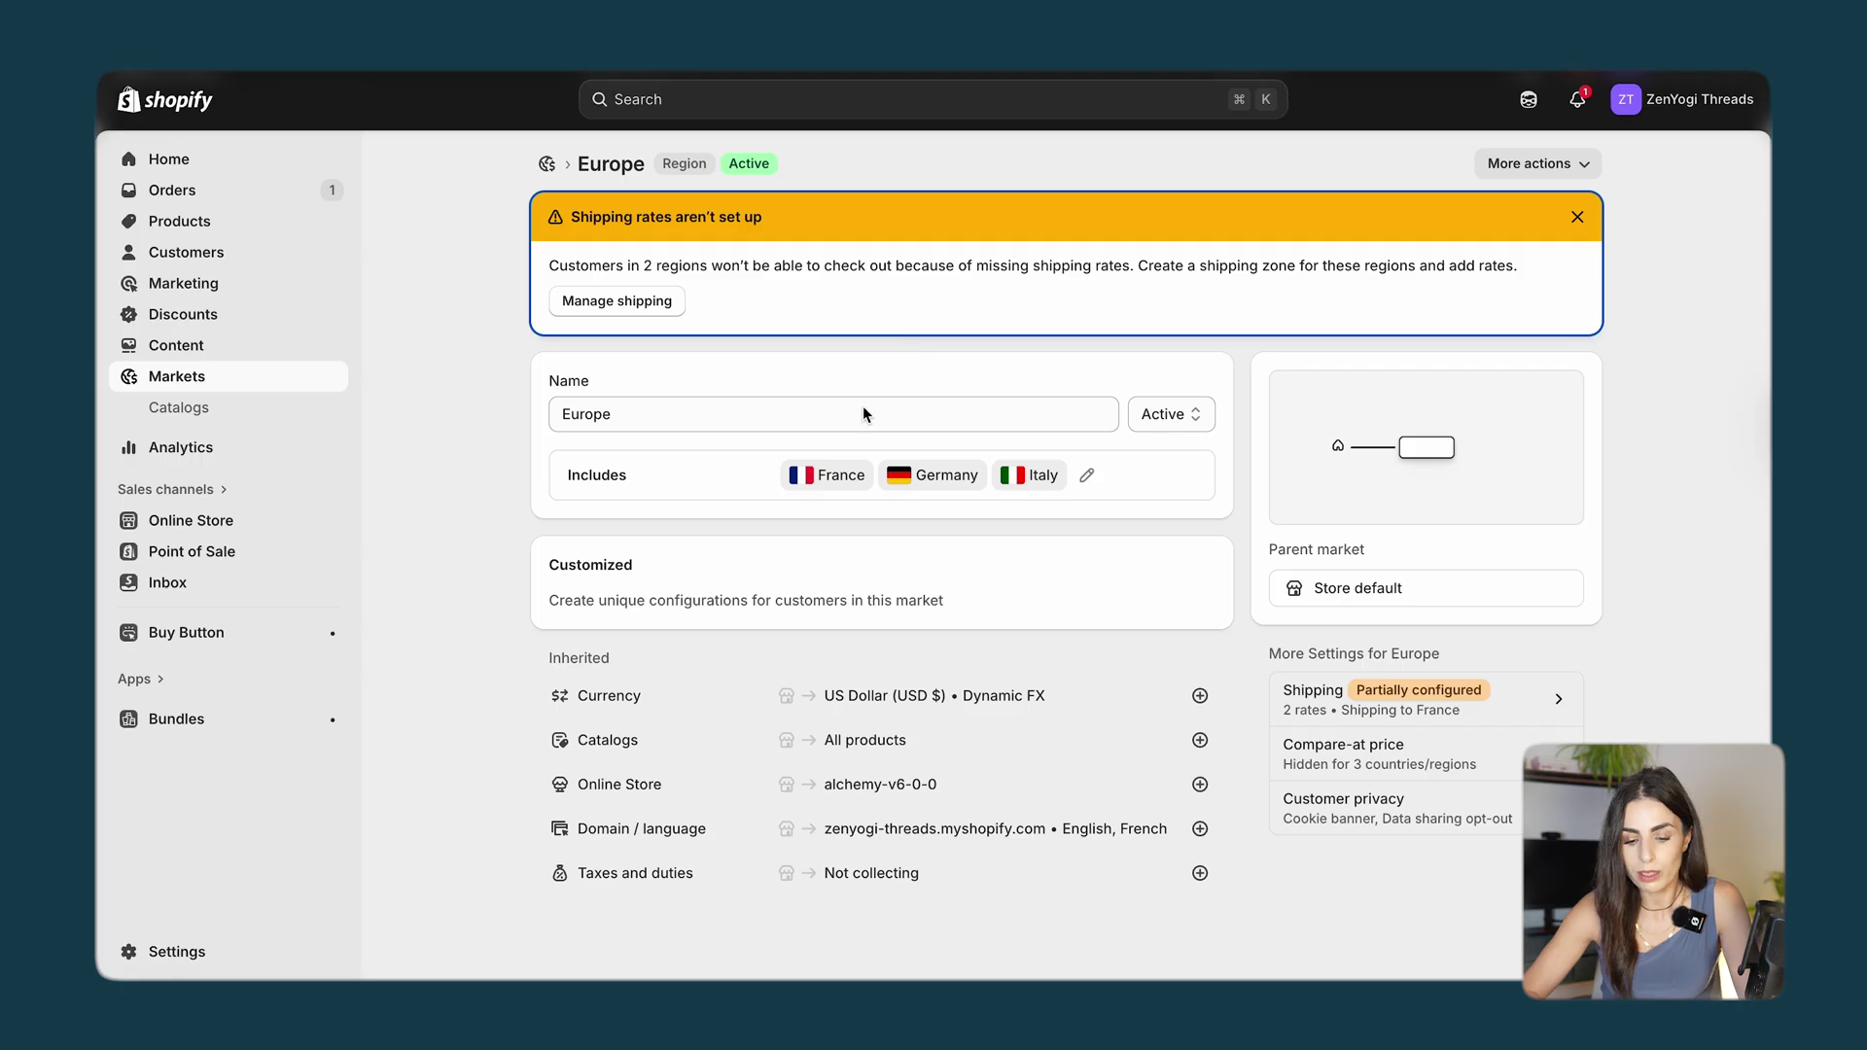
left_click(1200, 741)
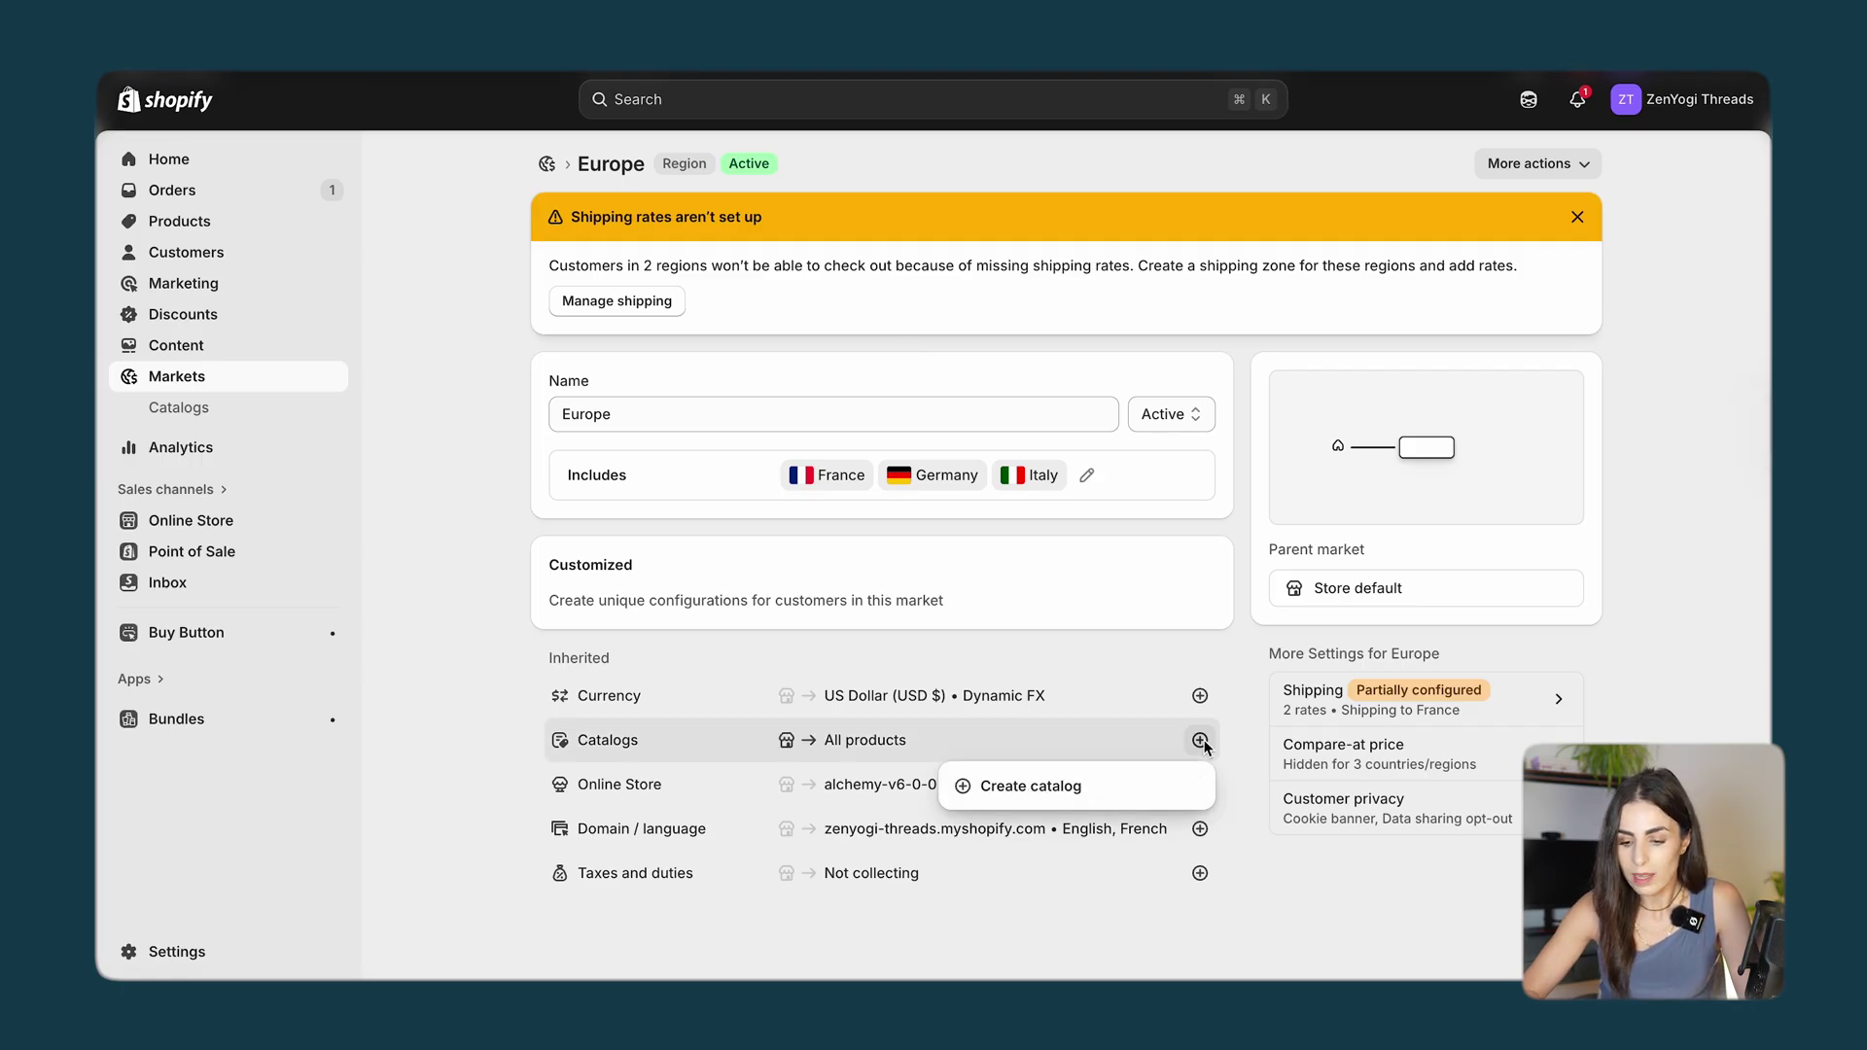
left_click(1118, 802)
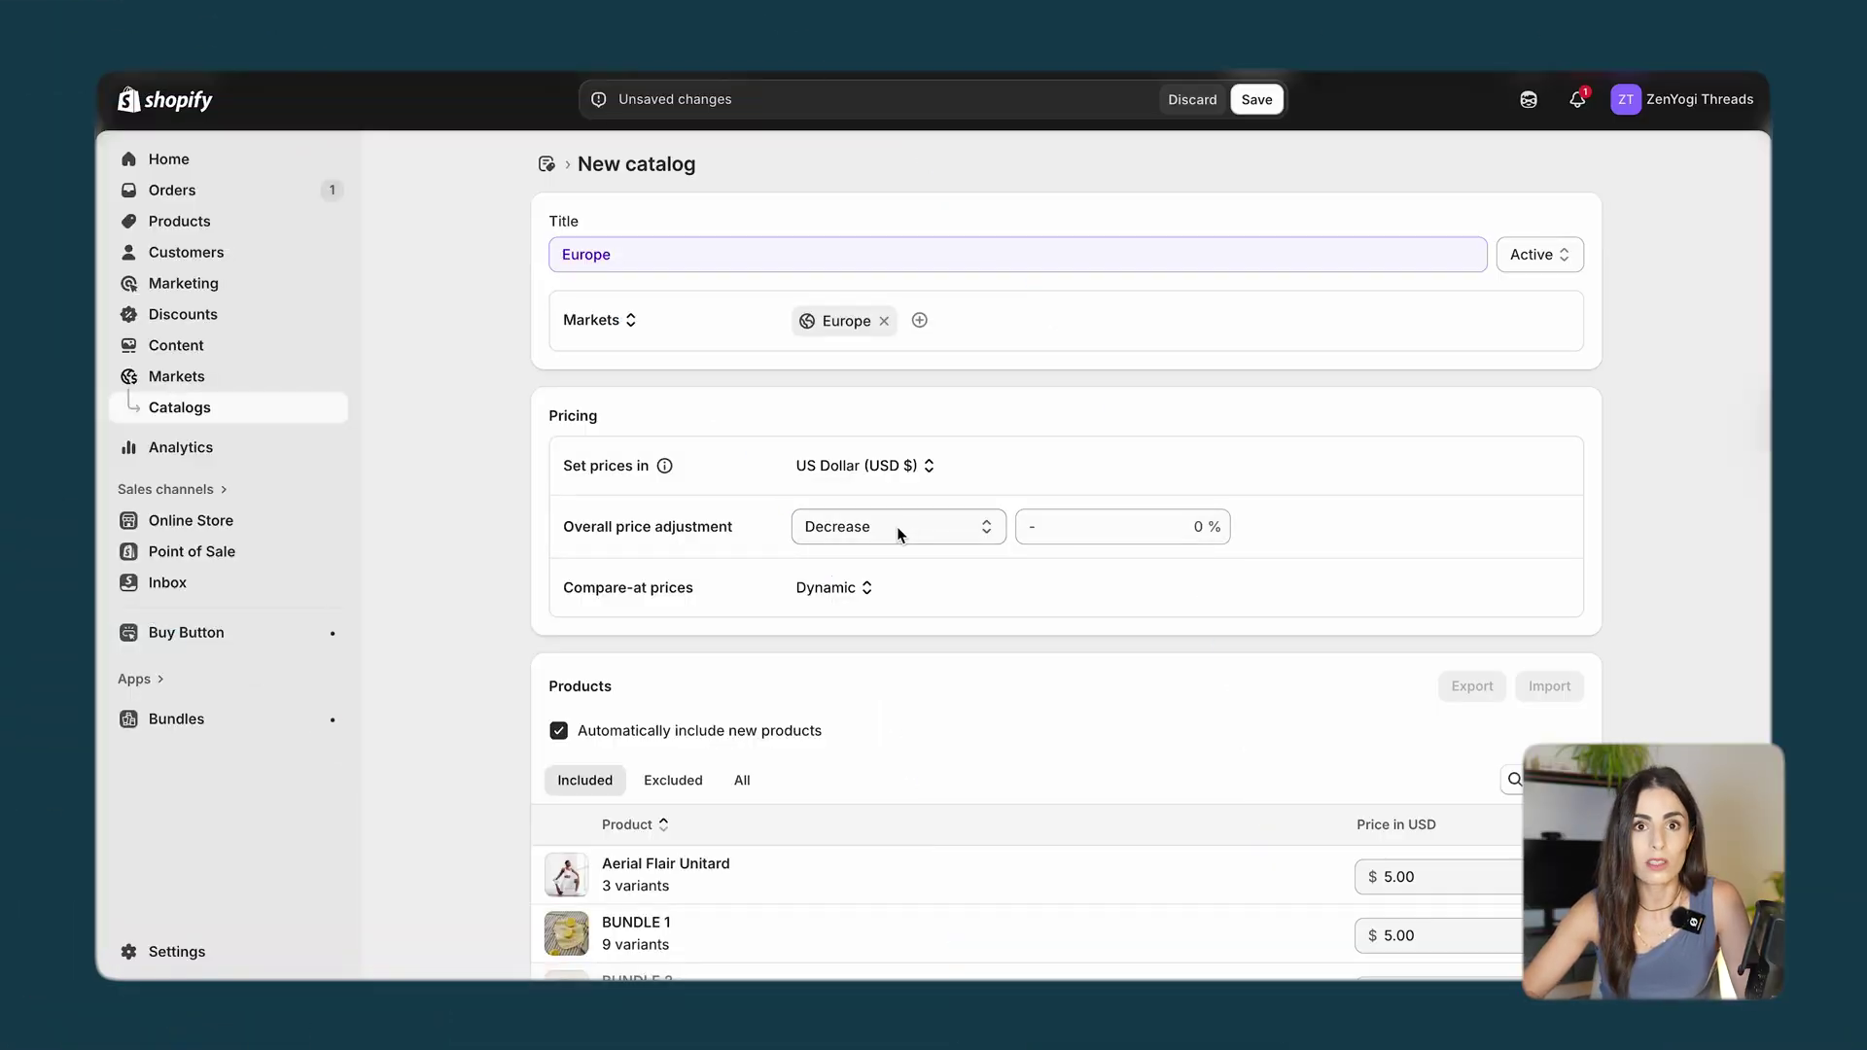
Review the overall price adjustment options and product prices, keep the defaults, and save the new Europe catalog.
left_click(999, 541)
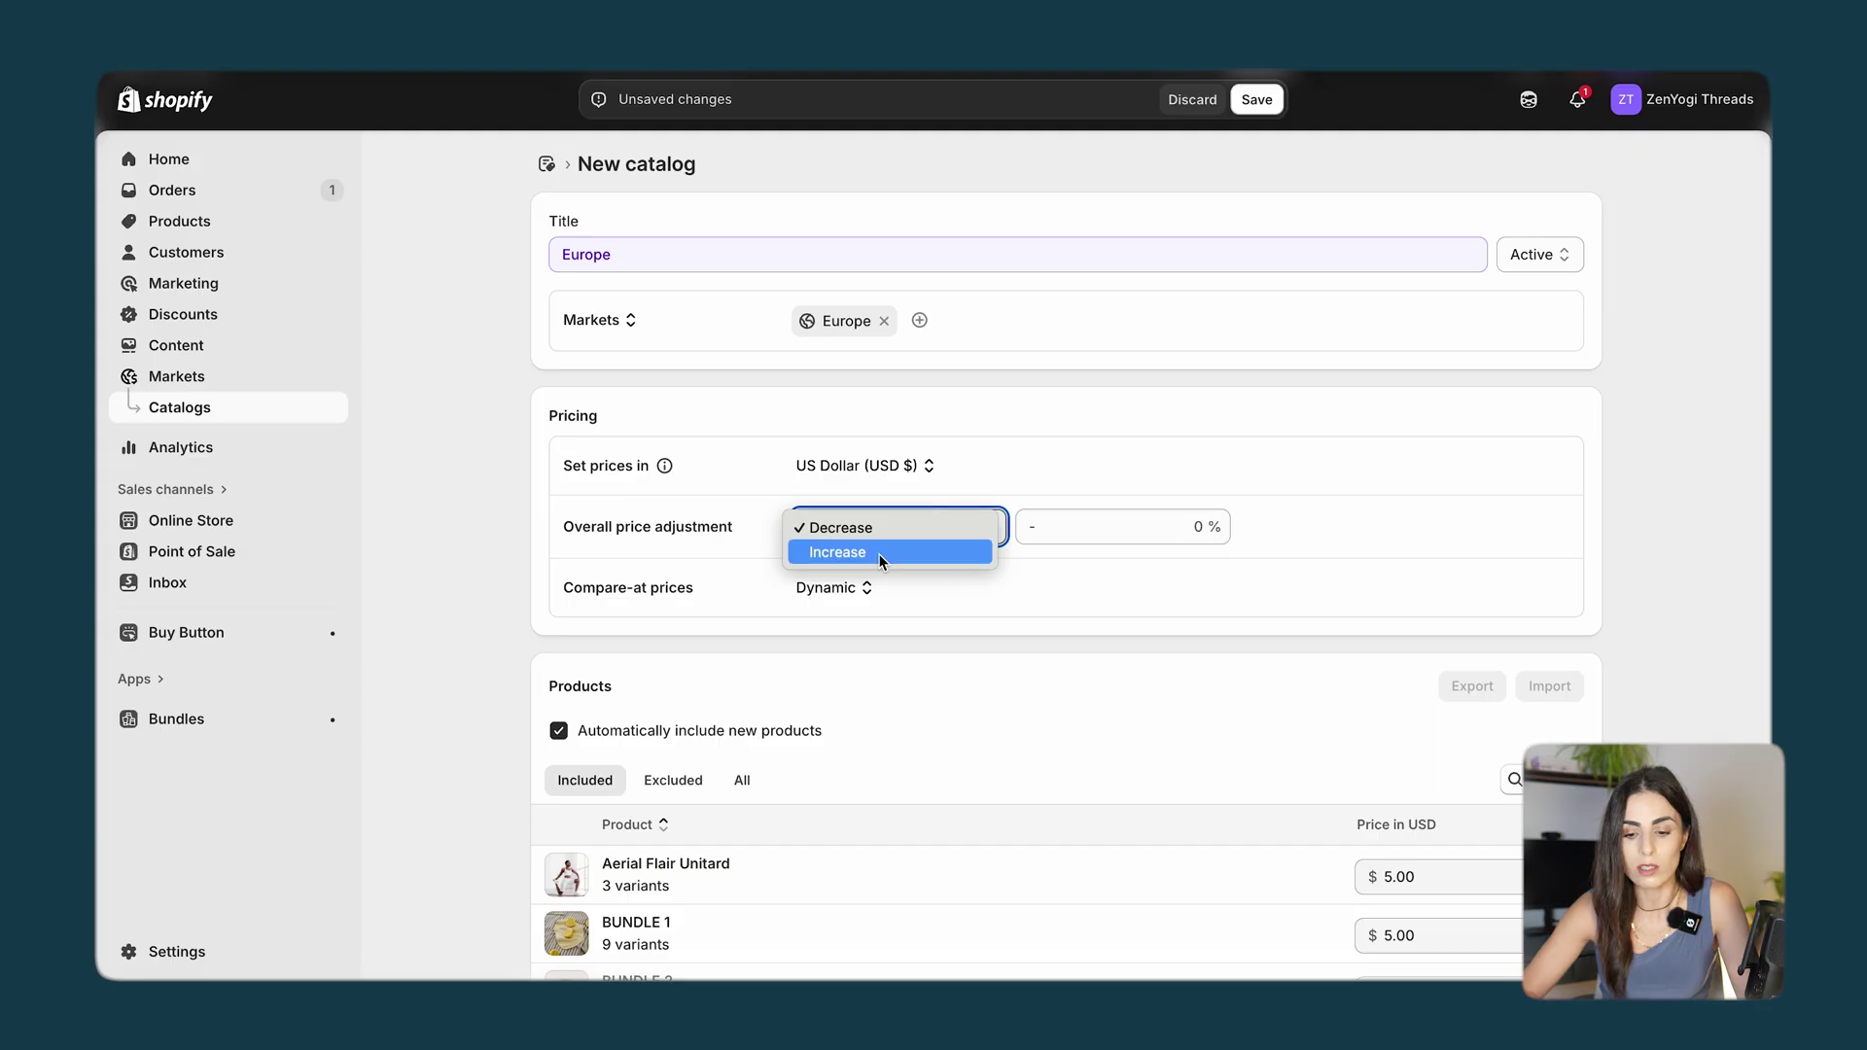
left_click(1081, 527)
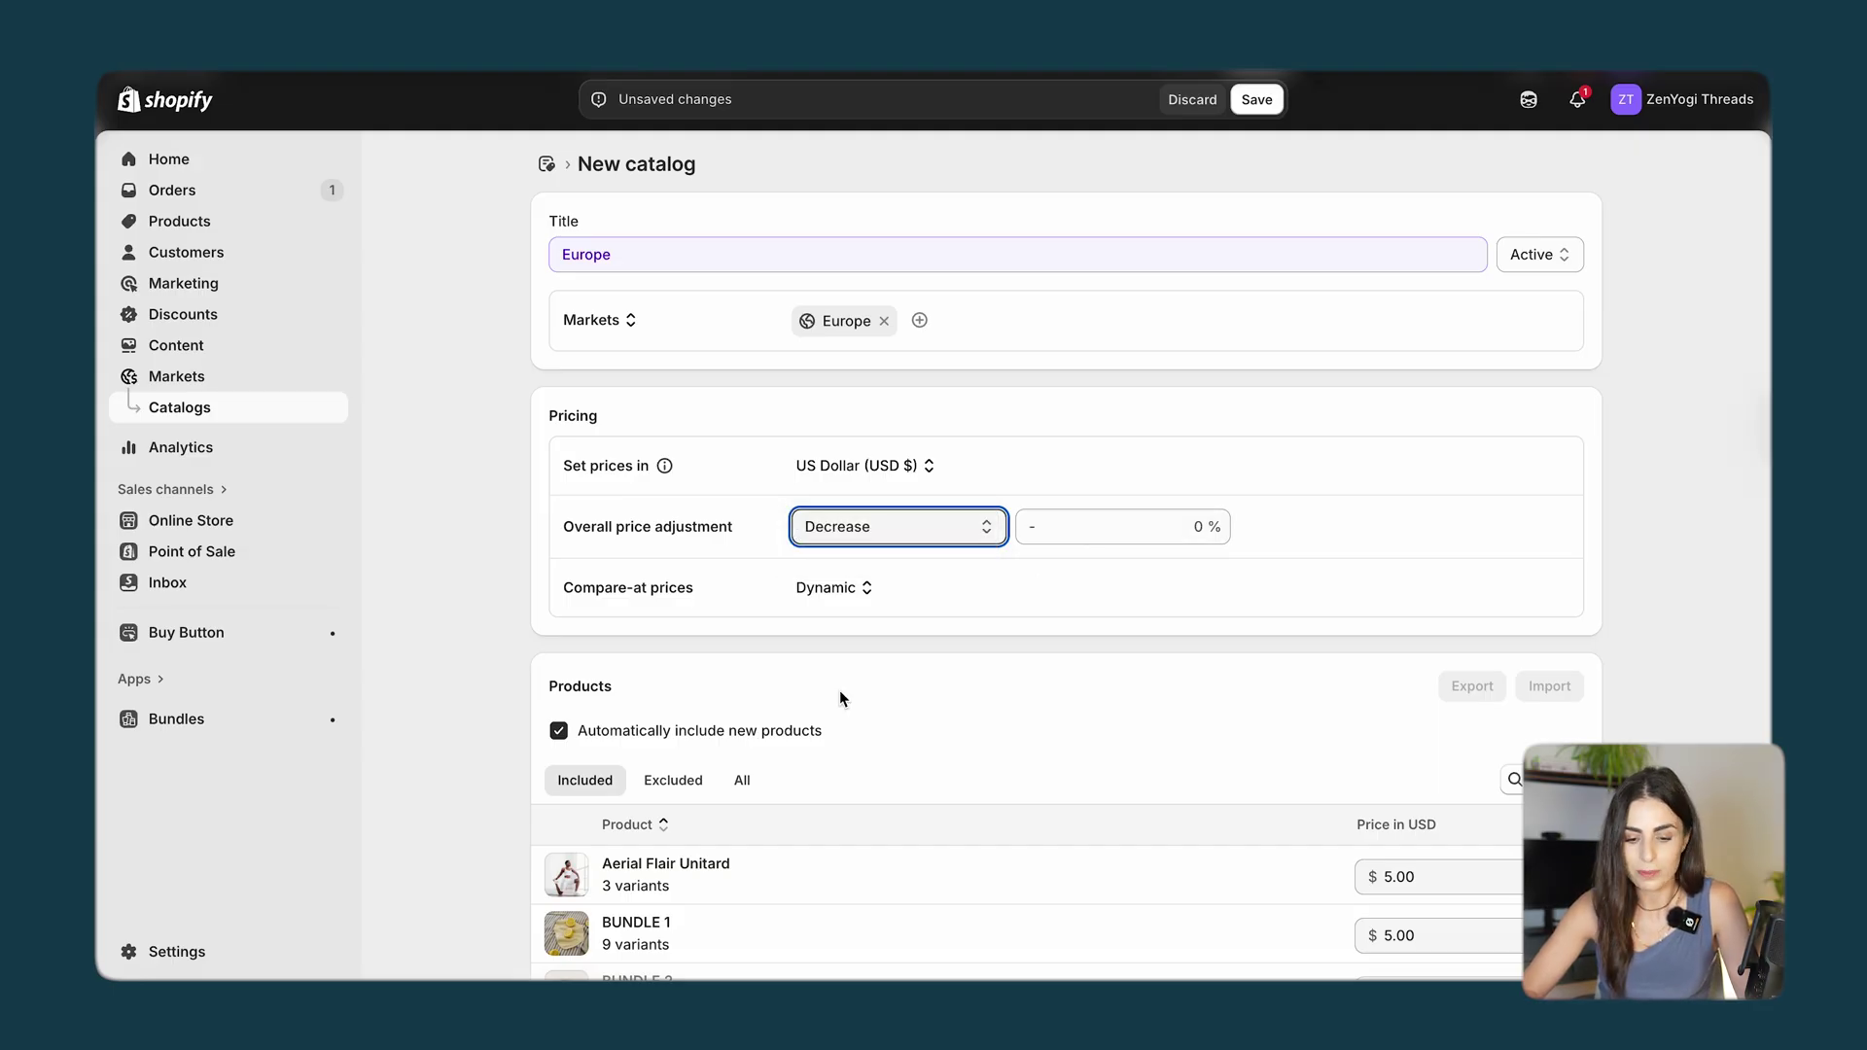
scroll(840, 697, "down", 6)
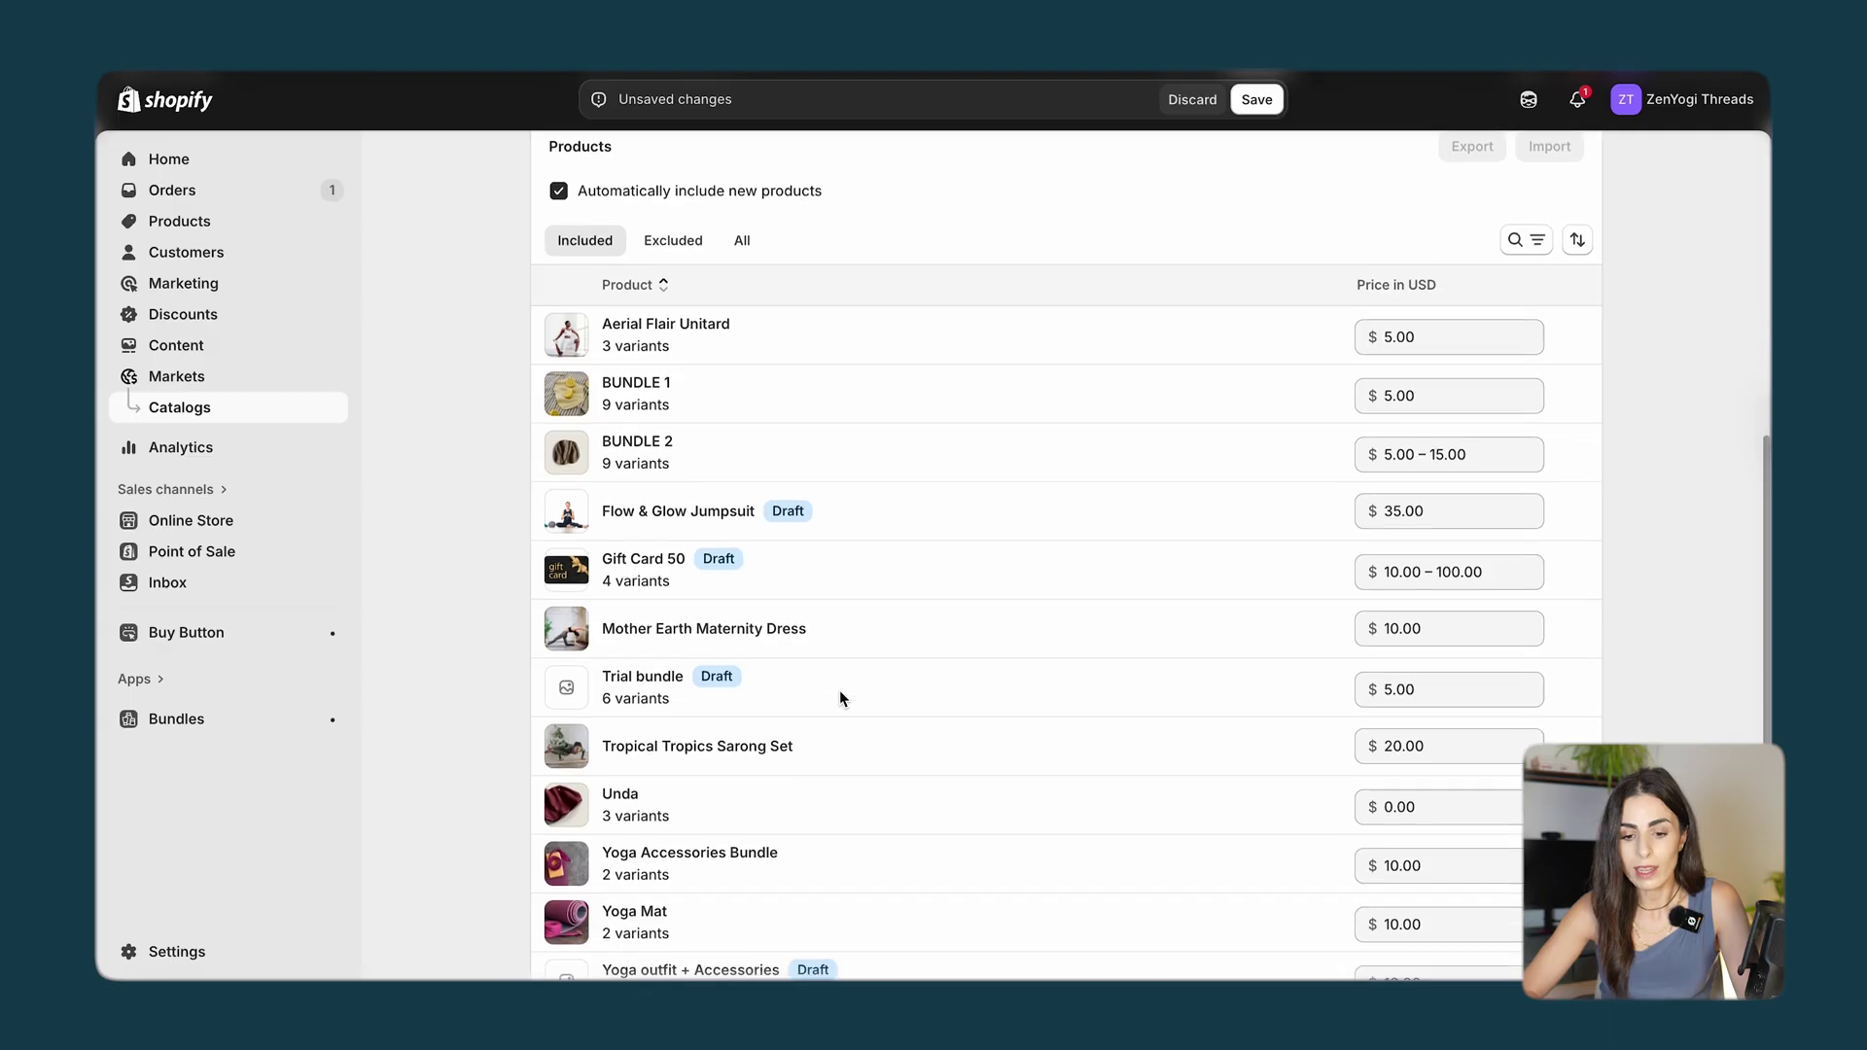
scroll(840, 697, "down", 2)
mouse_move(840, 694)
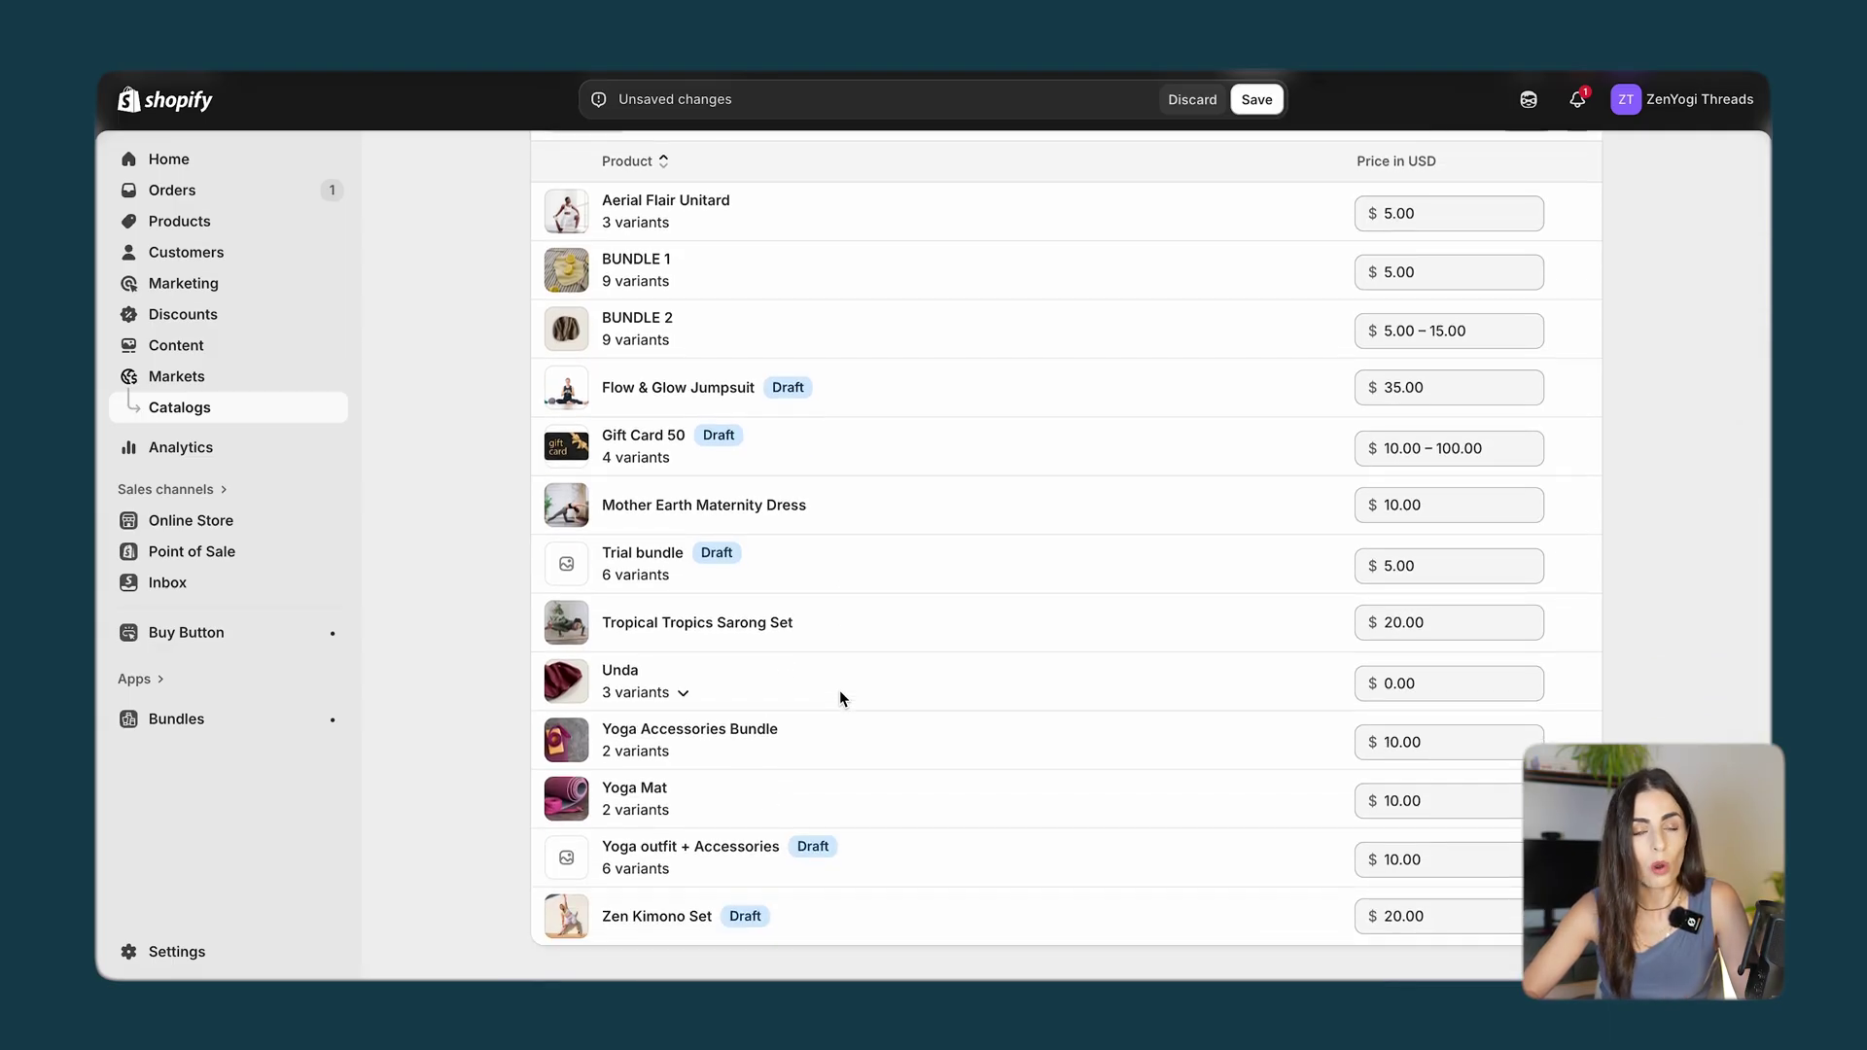
scroll(838, 690, "up", 8)
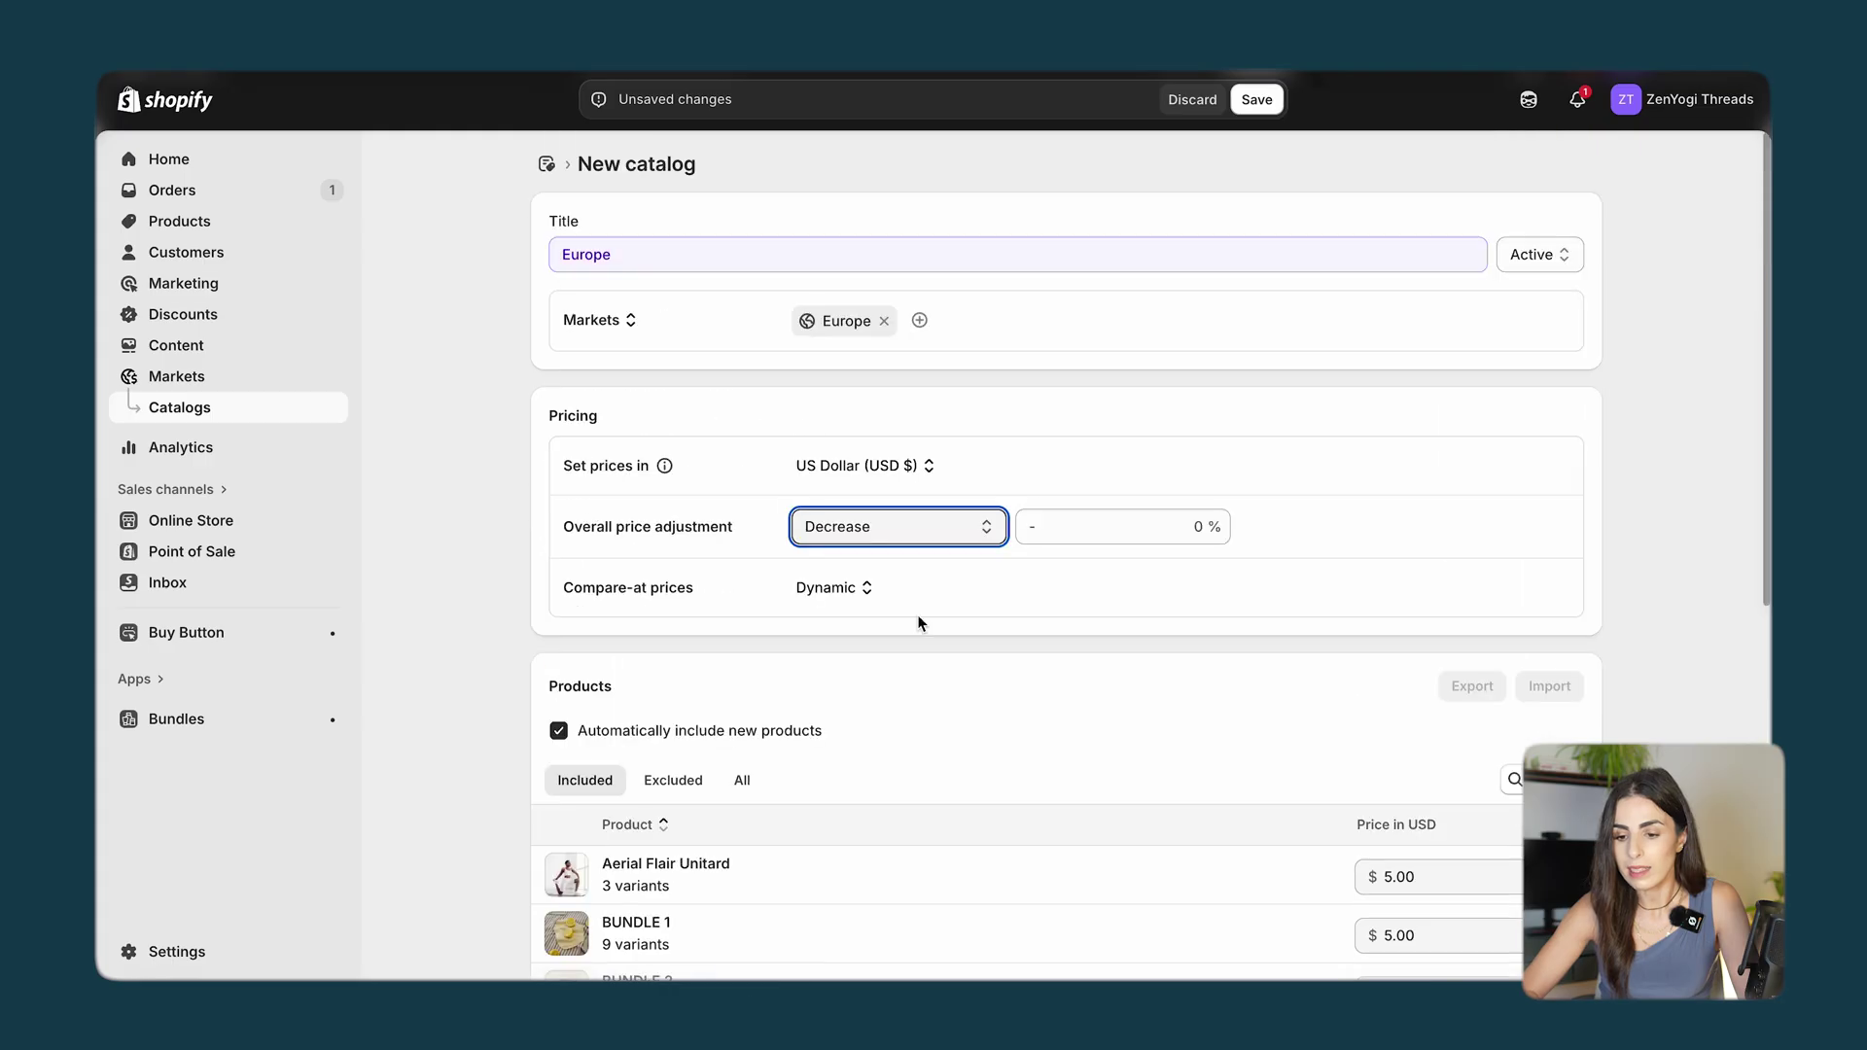
left_click(1254, 98)
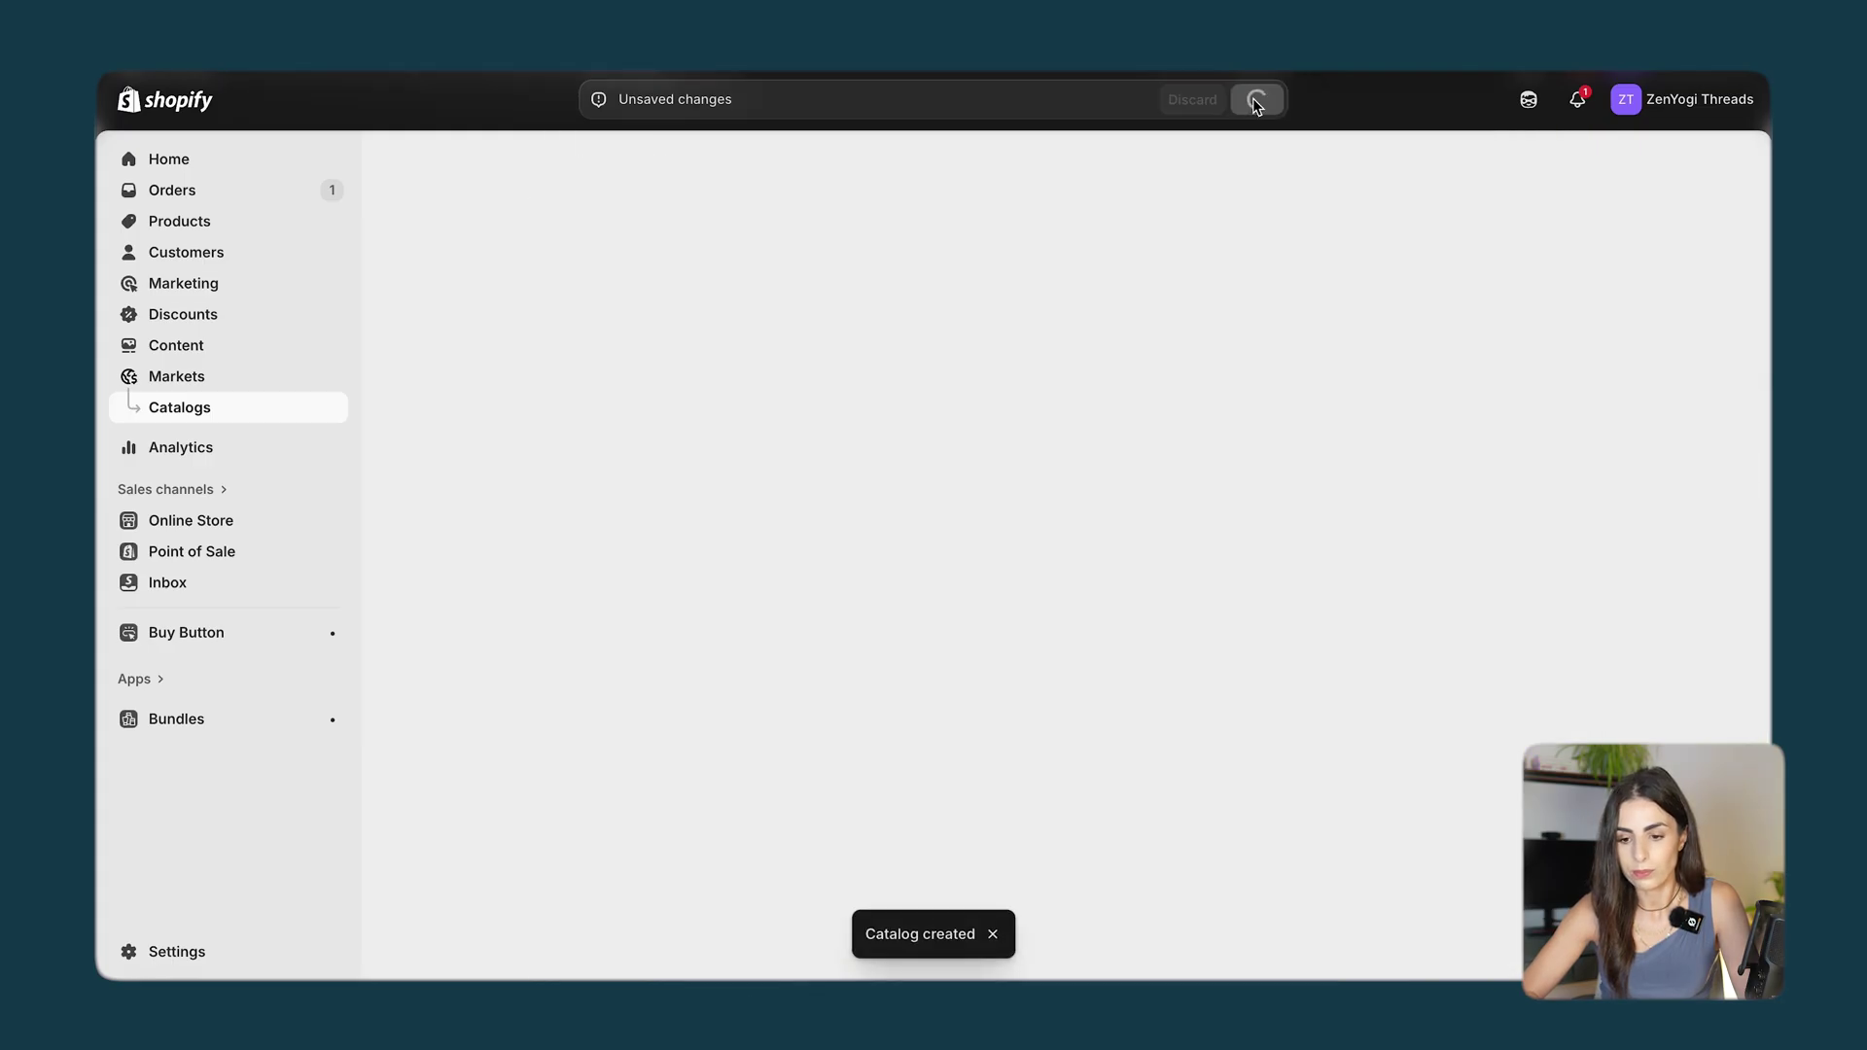
Turn off automatic inclusion of new products in the Europe catalog.
scroll(958, 644, "down", 5)
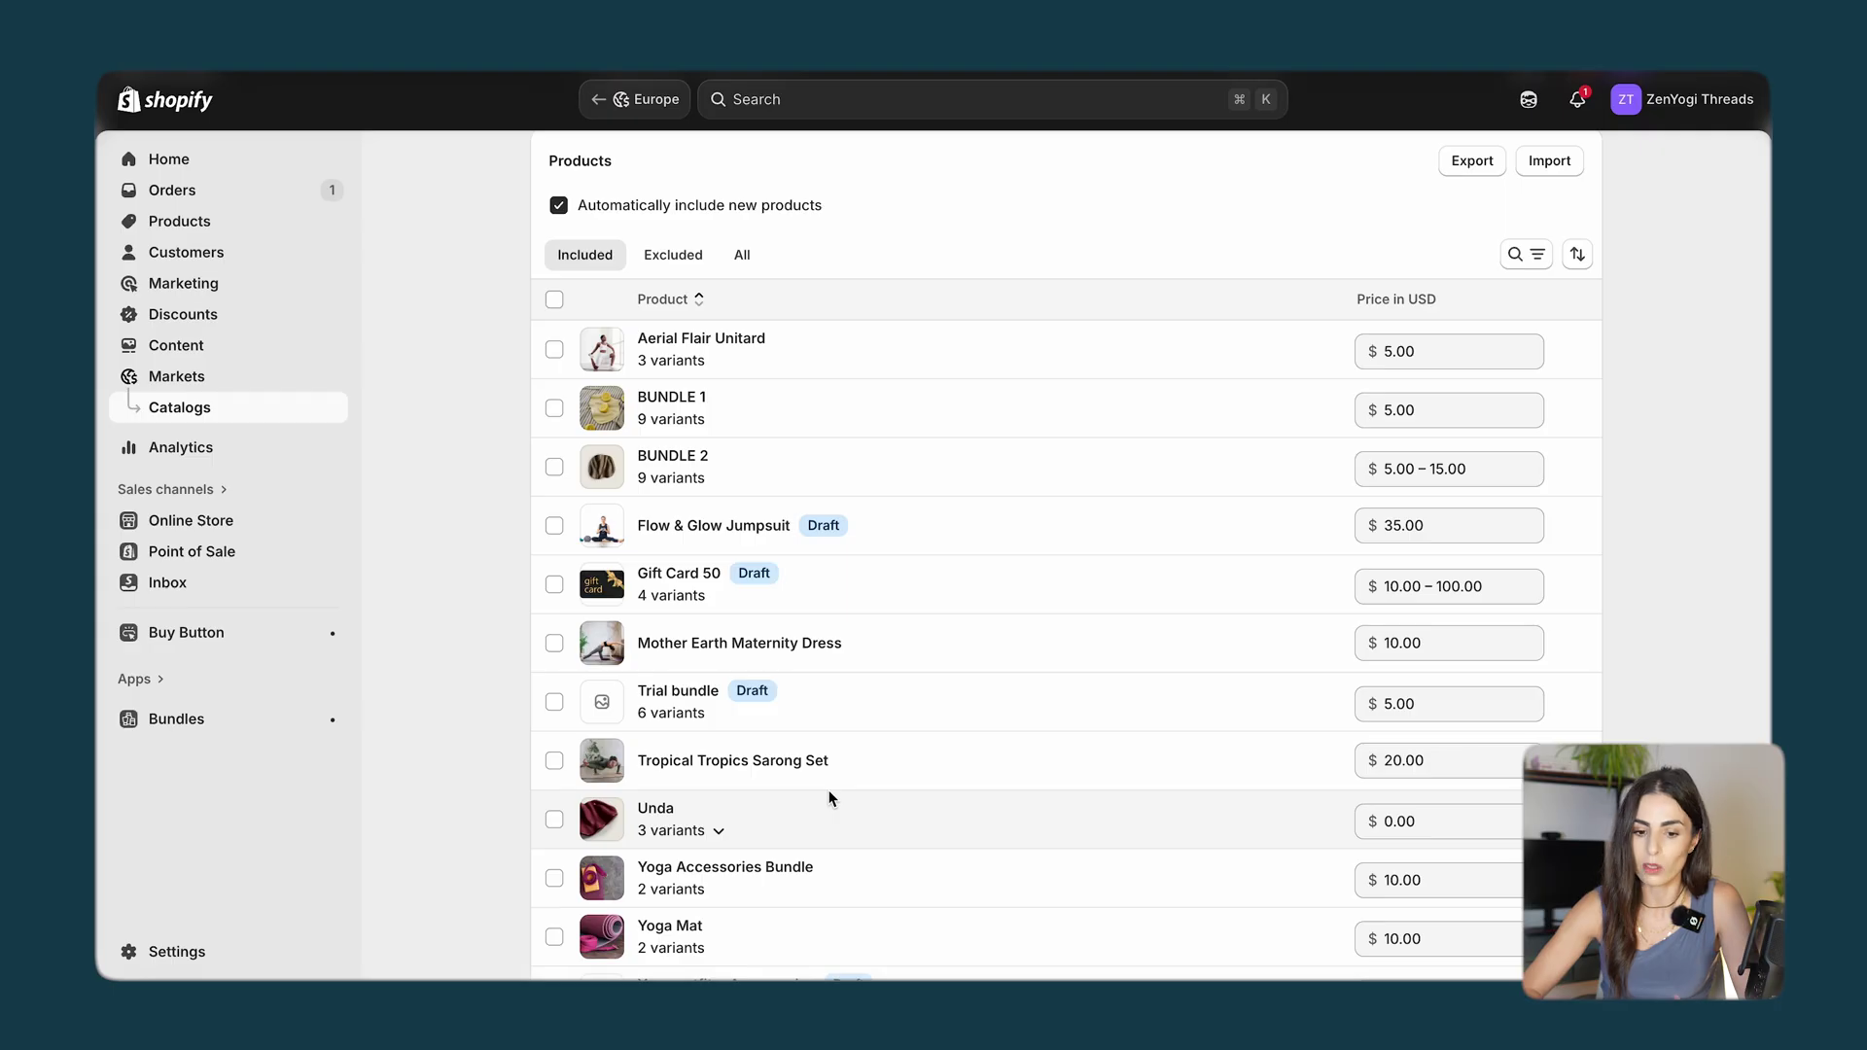
left_click(555, 351)
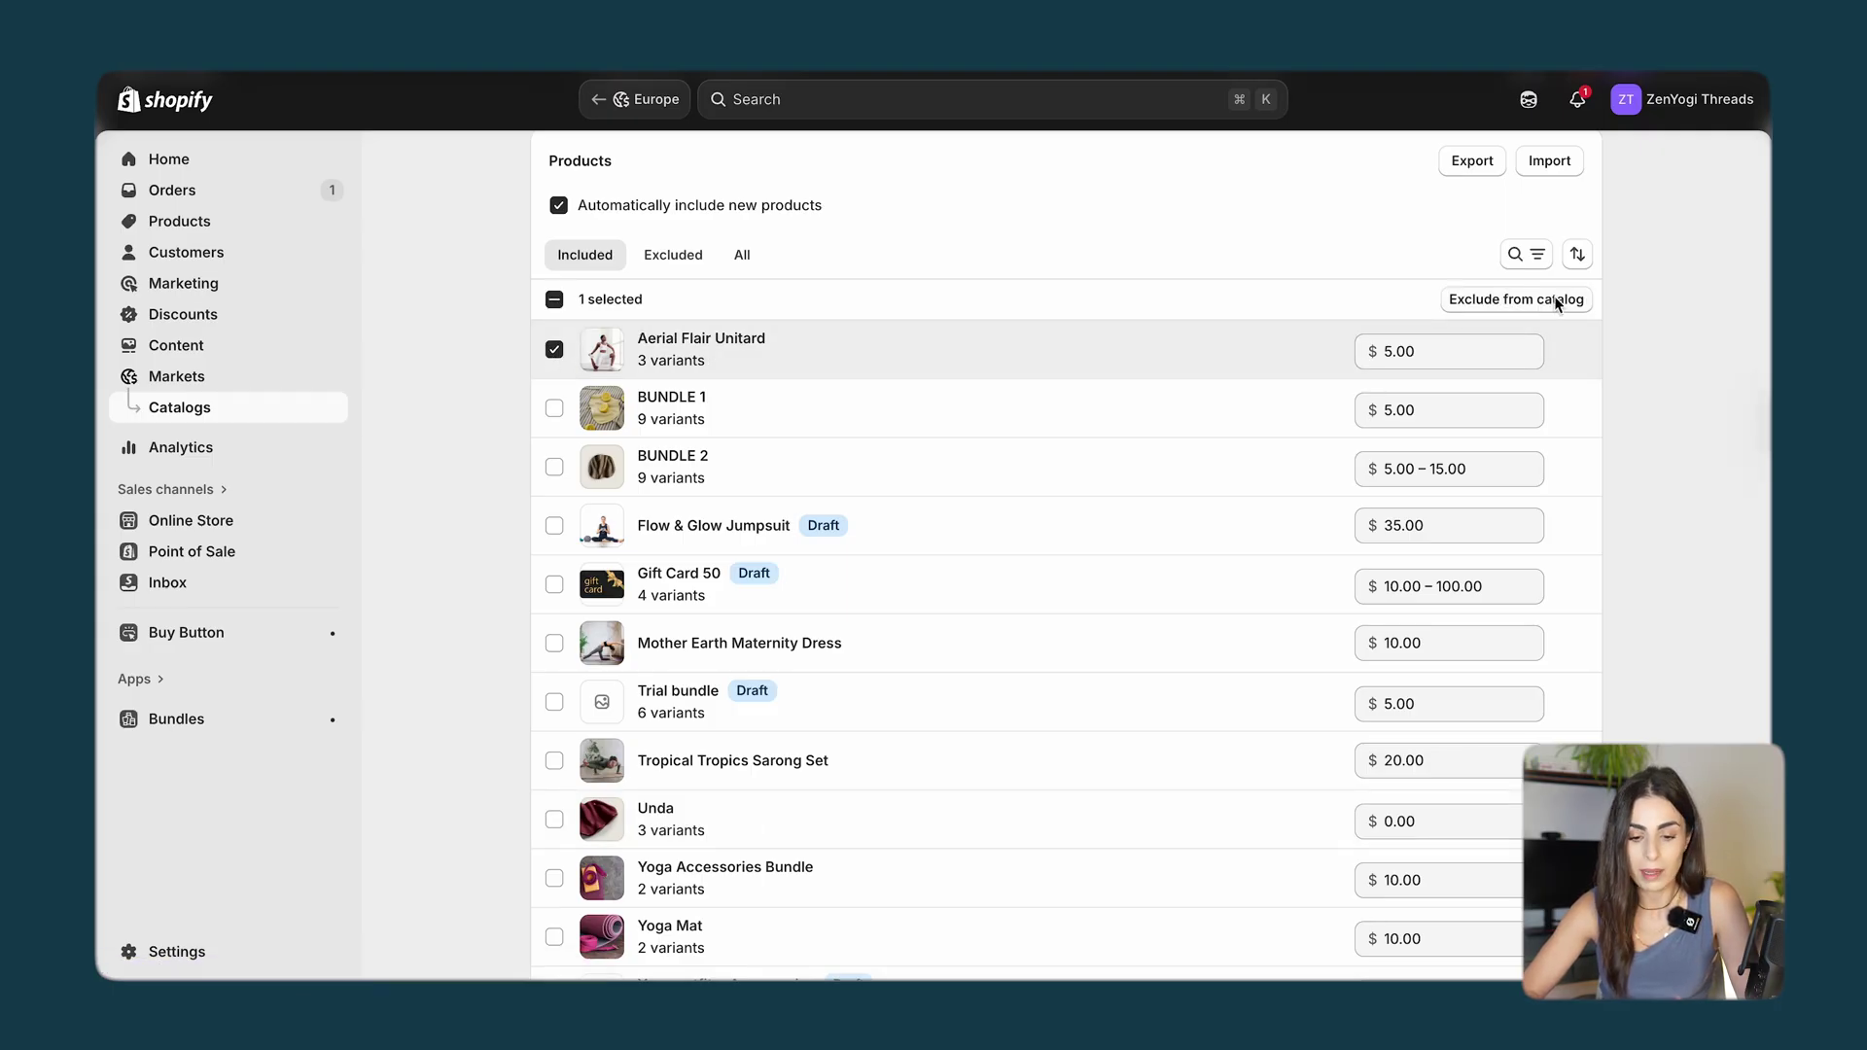
left_click(554, 350)
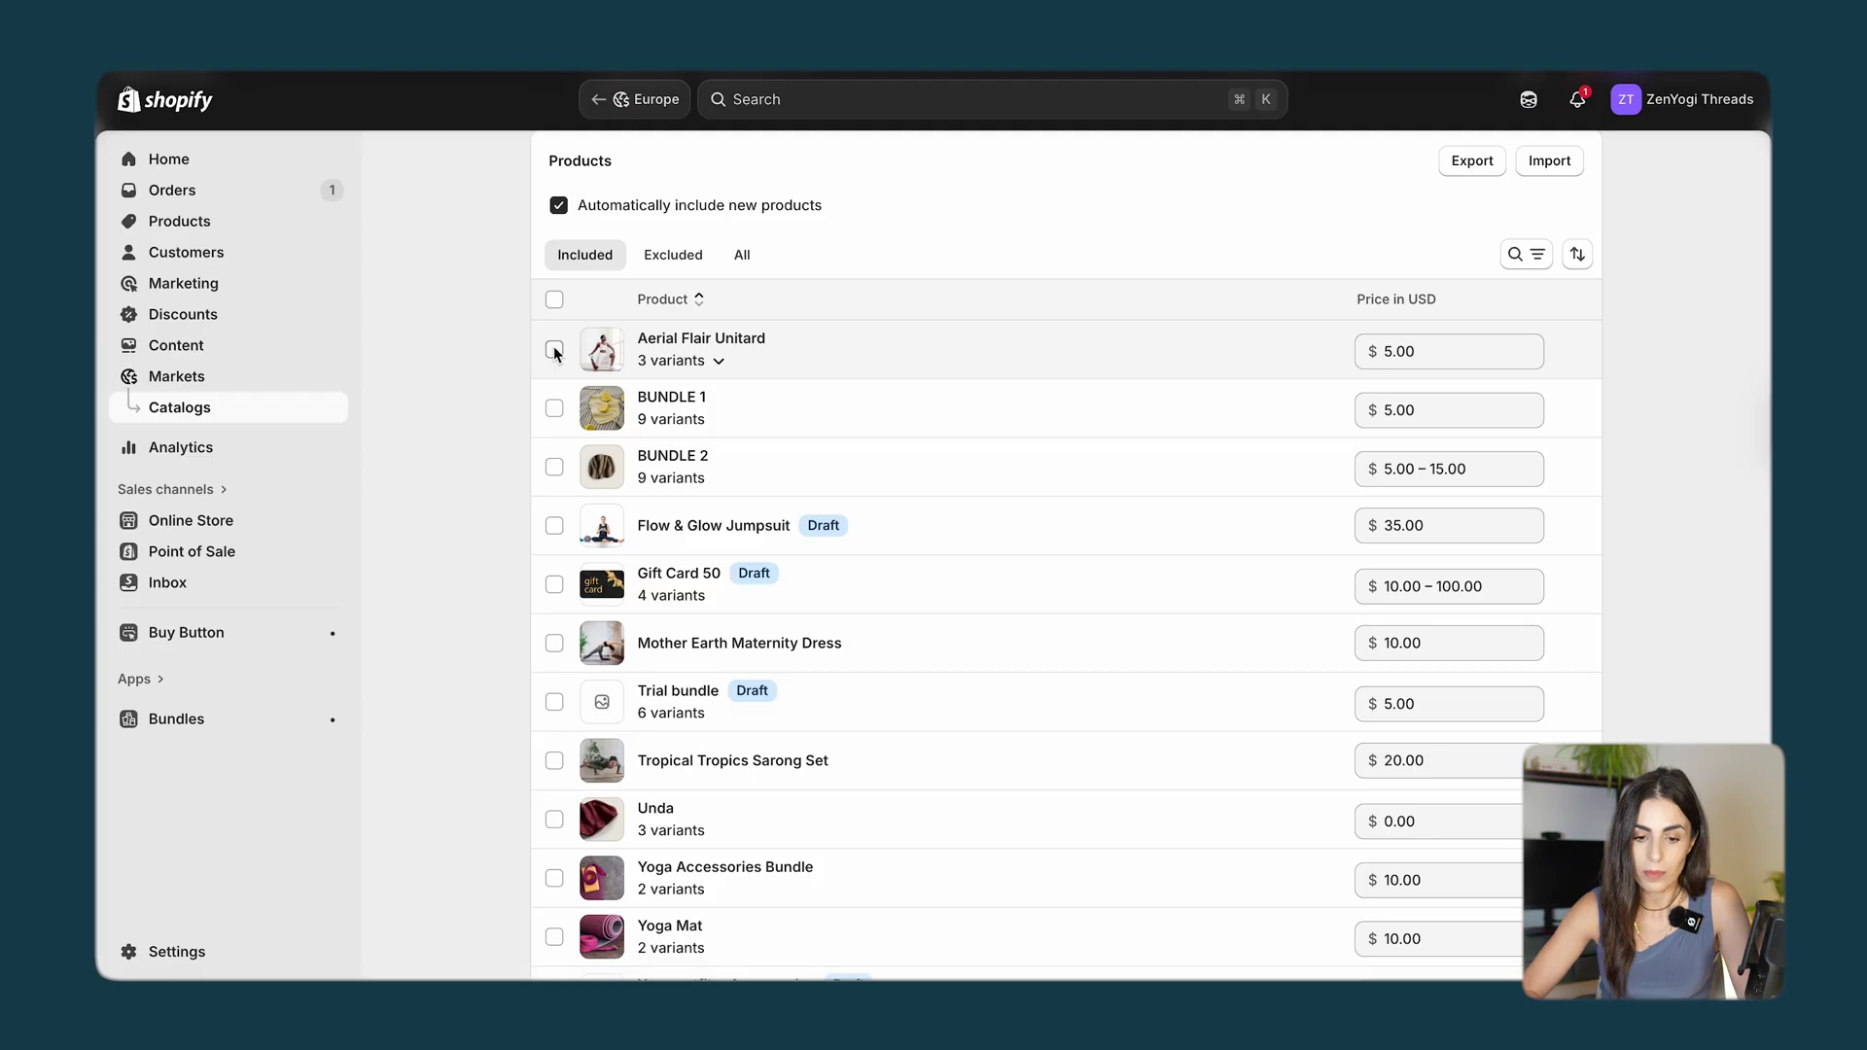
left_click(560, 207)
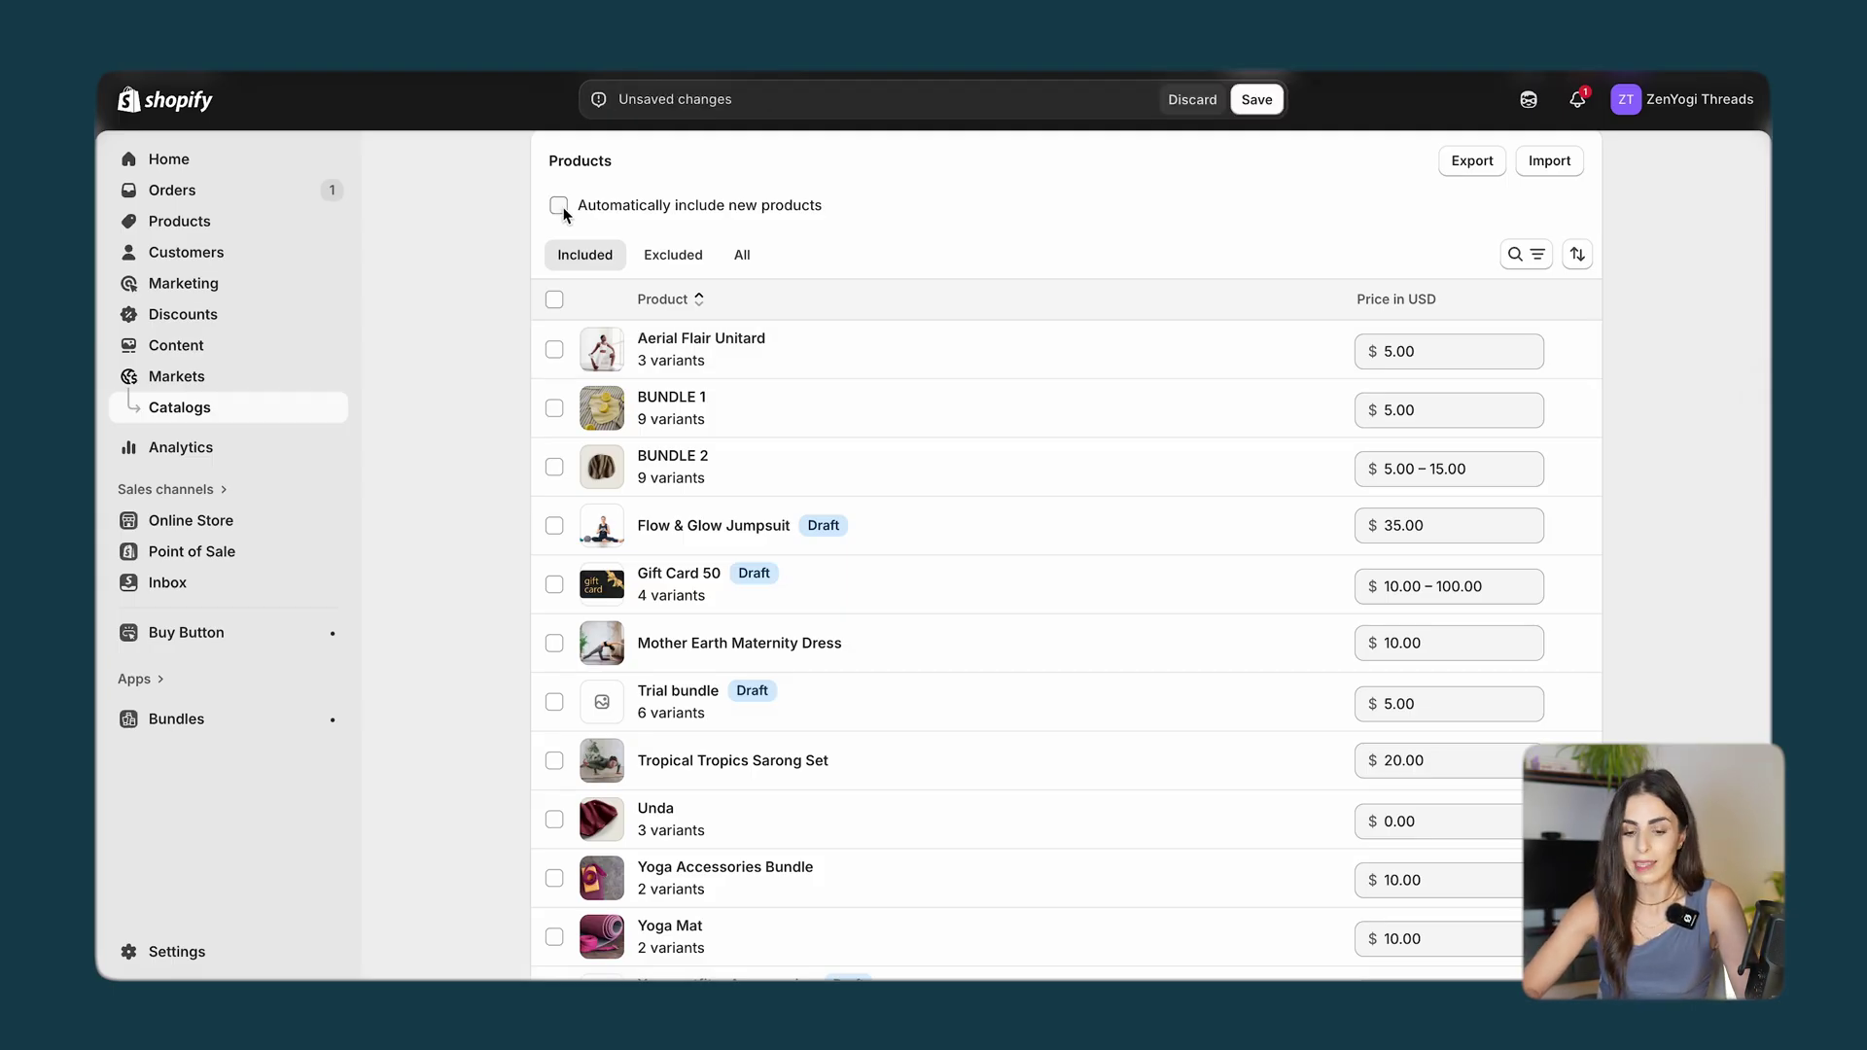
Exclude BUNDLE 1 and BUNDLE 2 from the Europe catalog and save the change.
left_click(554, 468)
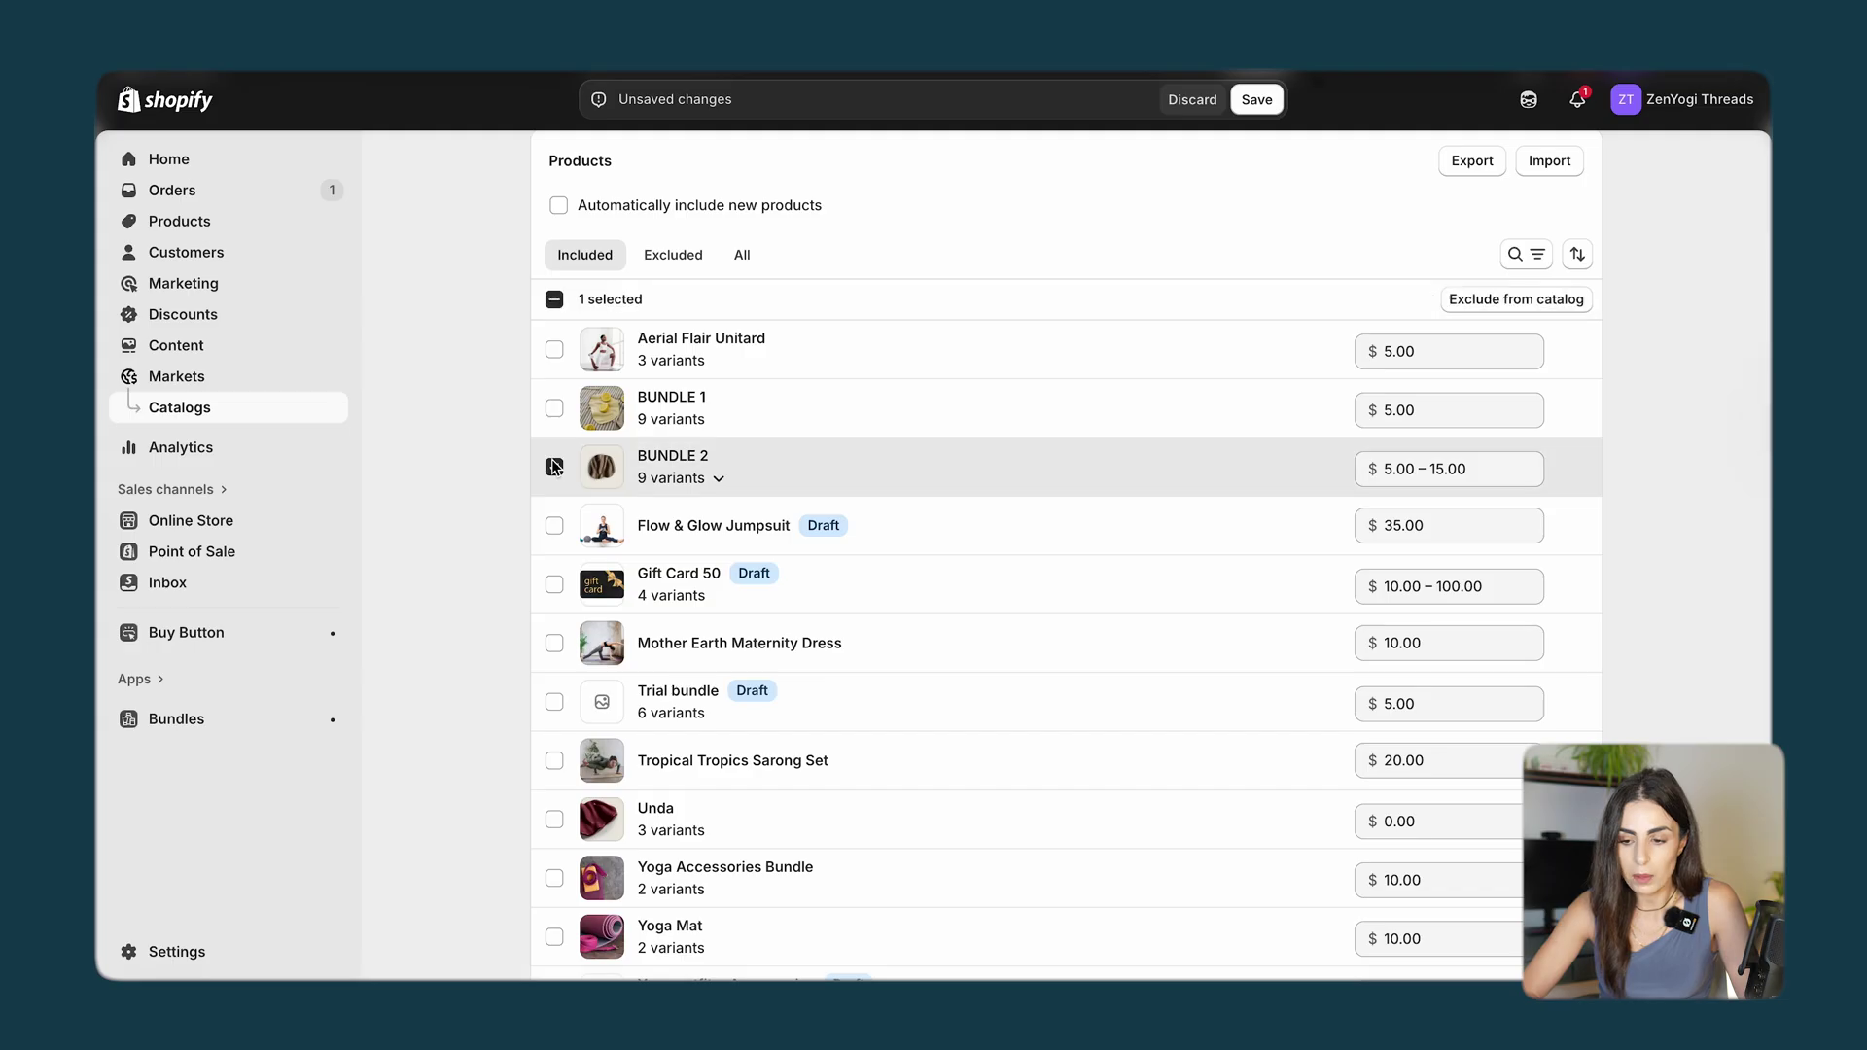
left_click(554, 407)
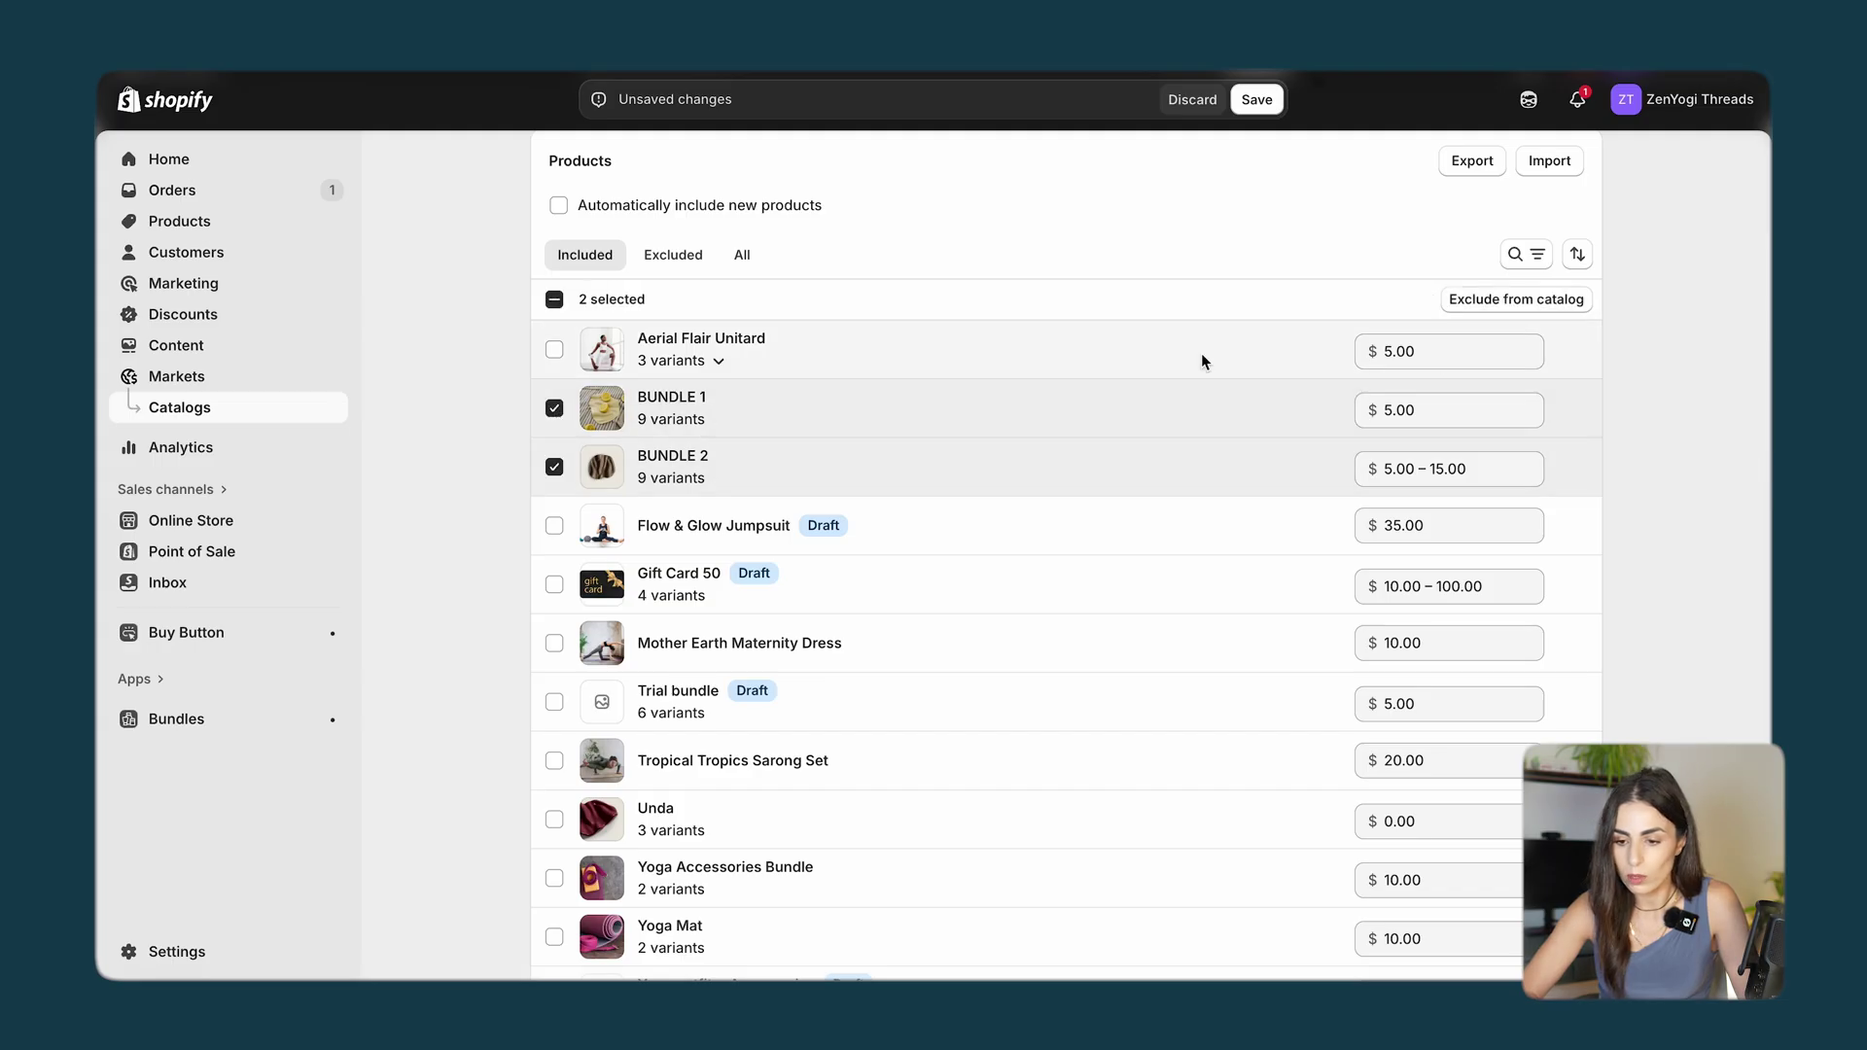
left_click(1527, 301)
left_click(1215, 590)
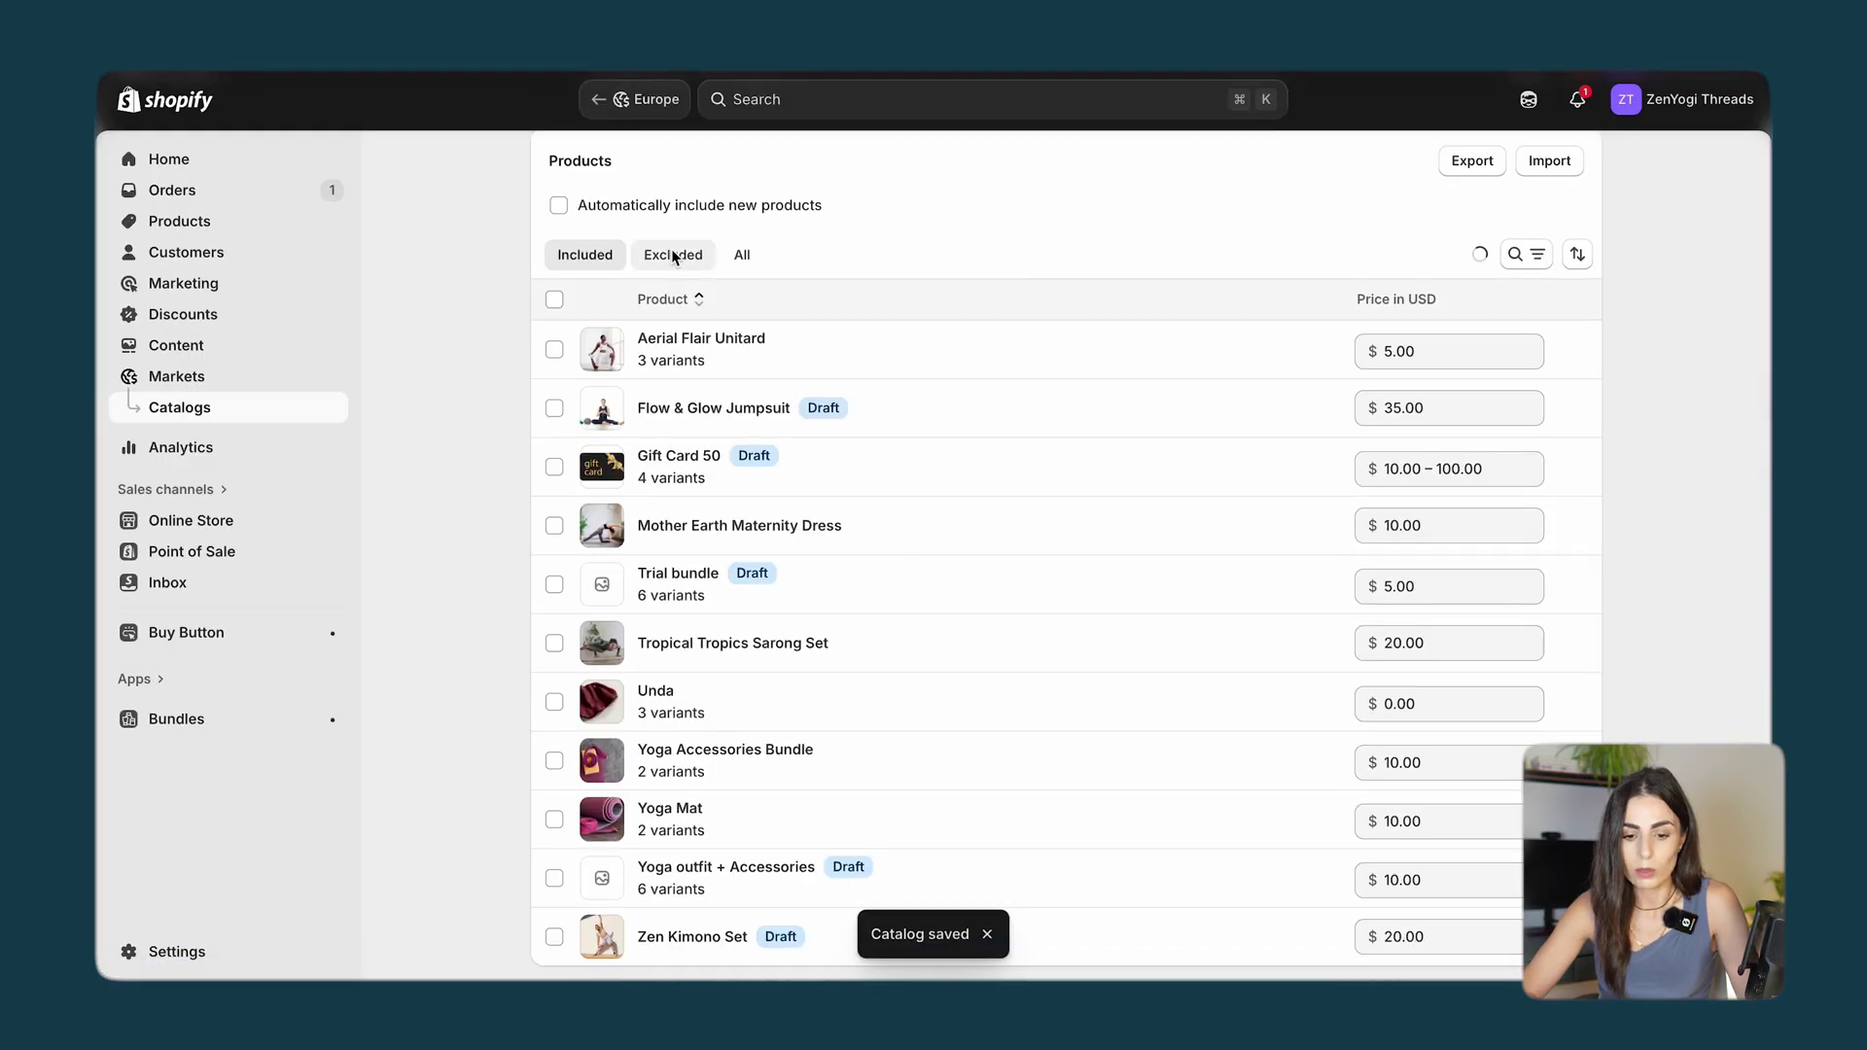
Check the catalog's excluded products and return to the list of included products.
left_click(673, 255)
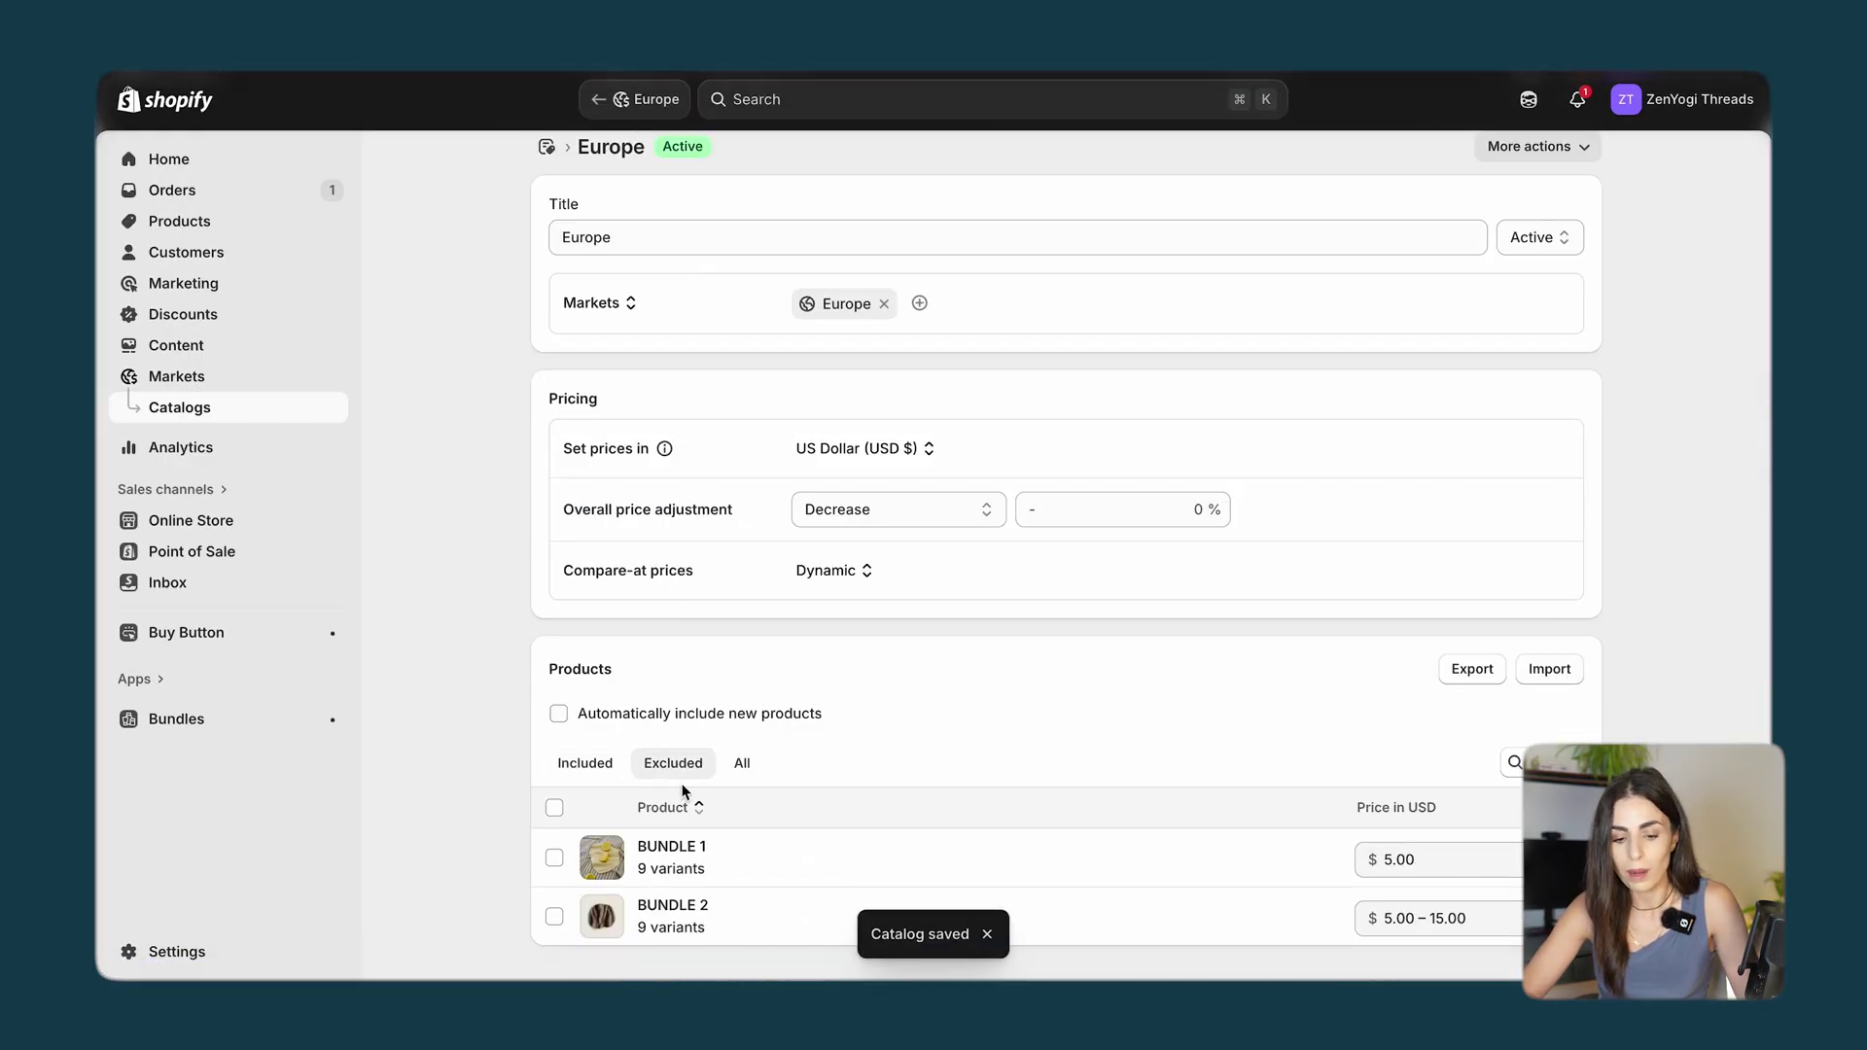
left_click(593, 767)
scroll(919, 724, "down", 5)
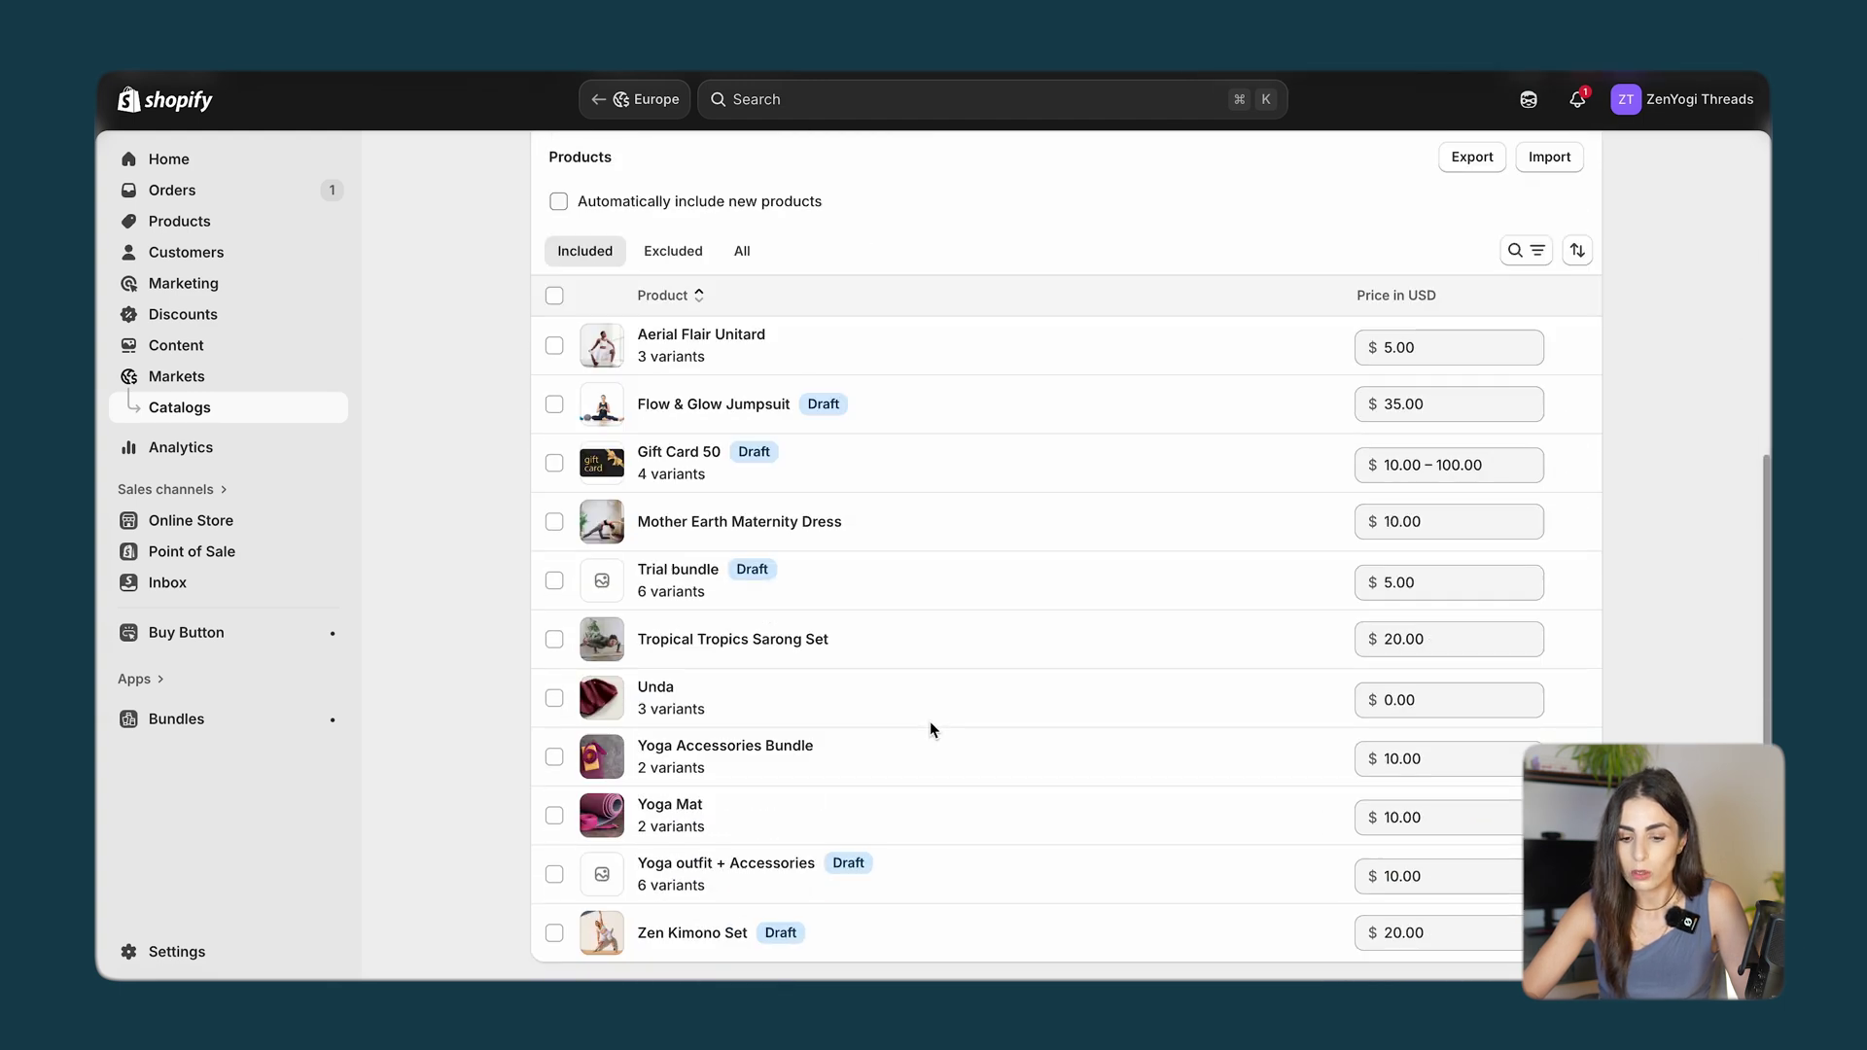
Examine the Aerial Flair Unitard's product and variant prices along with the catalog's pricing settings.
left_click(1403, 352)
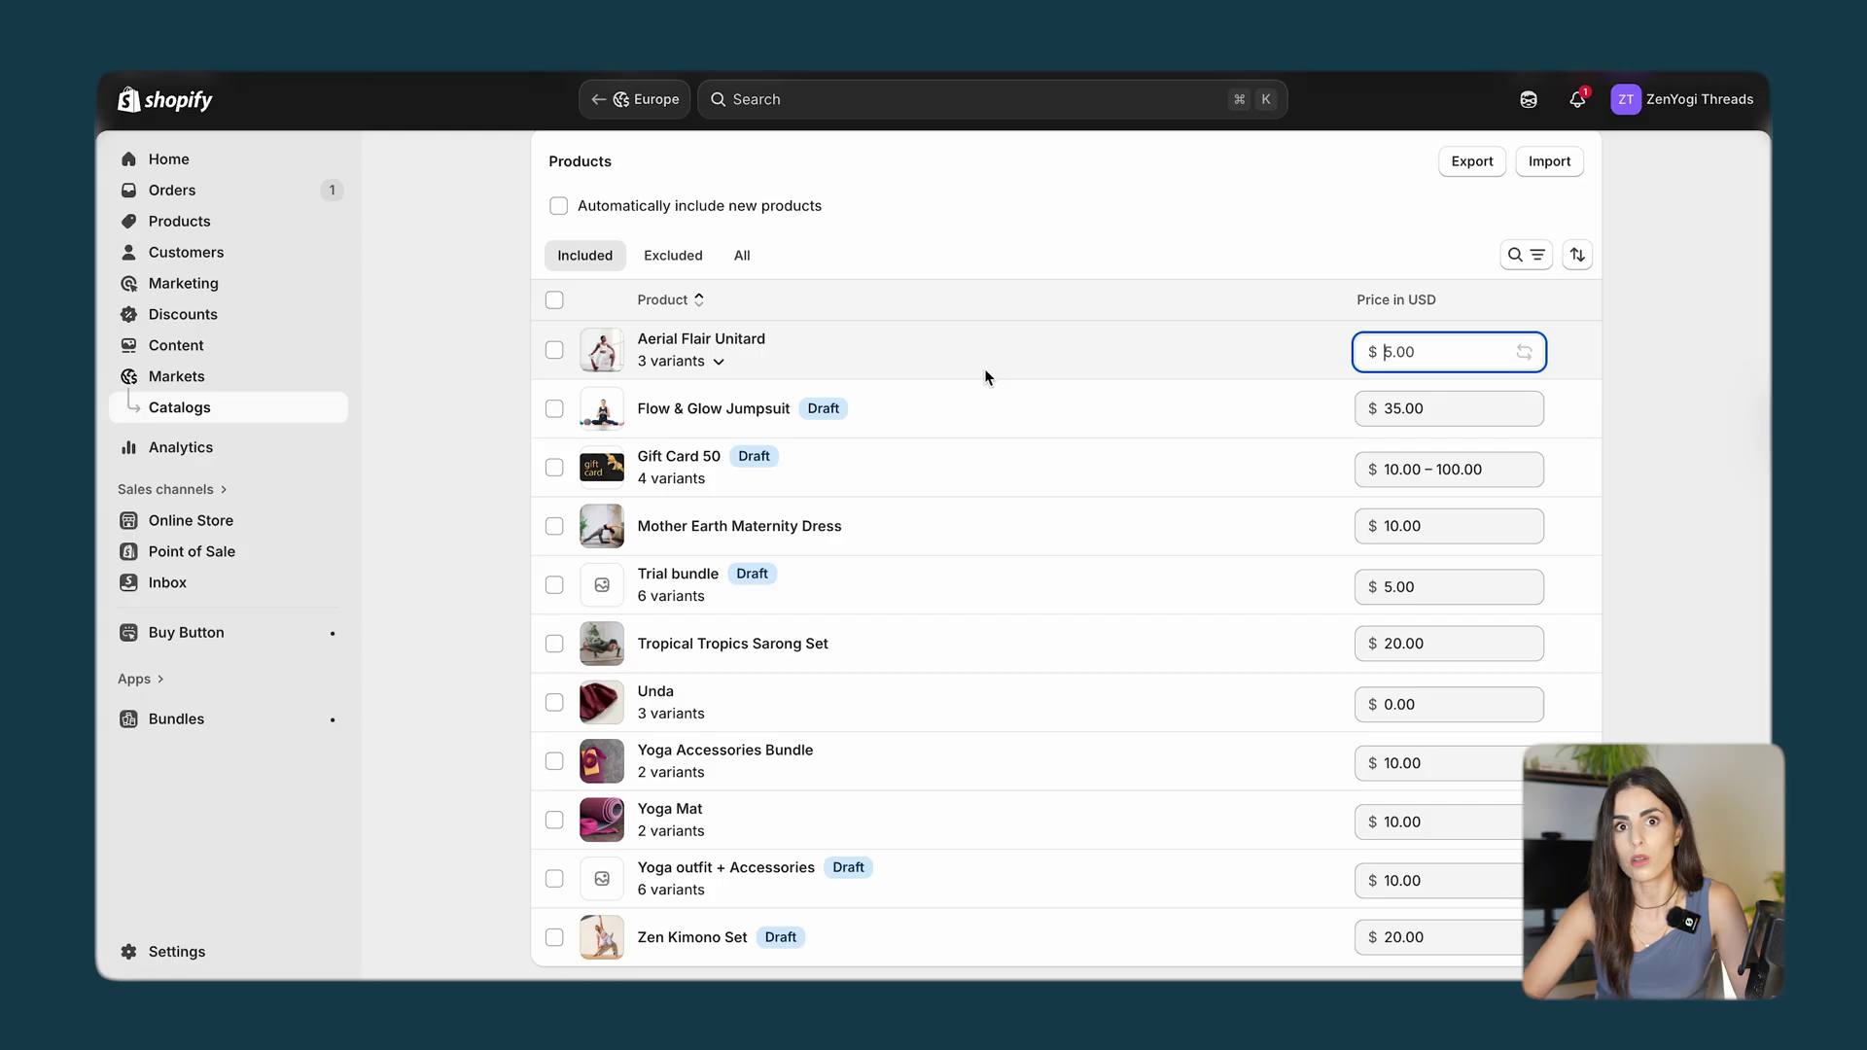
scroll(987, 377, "up", 5)
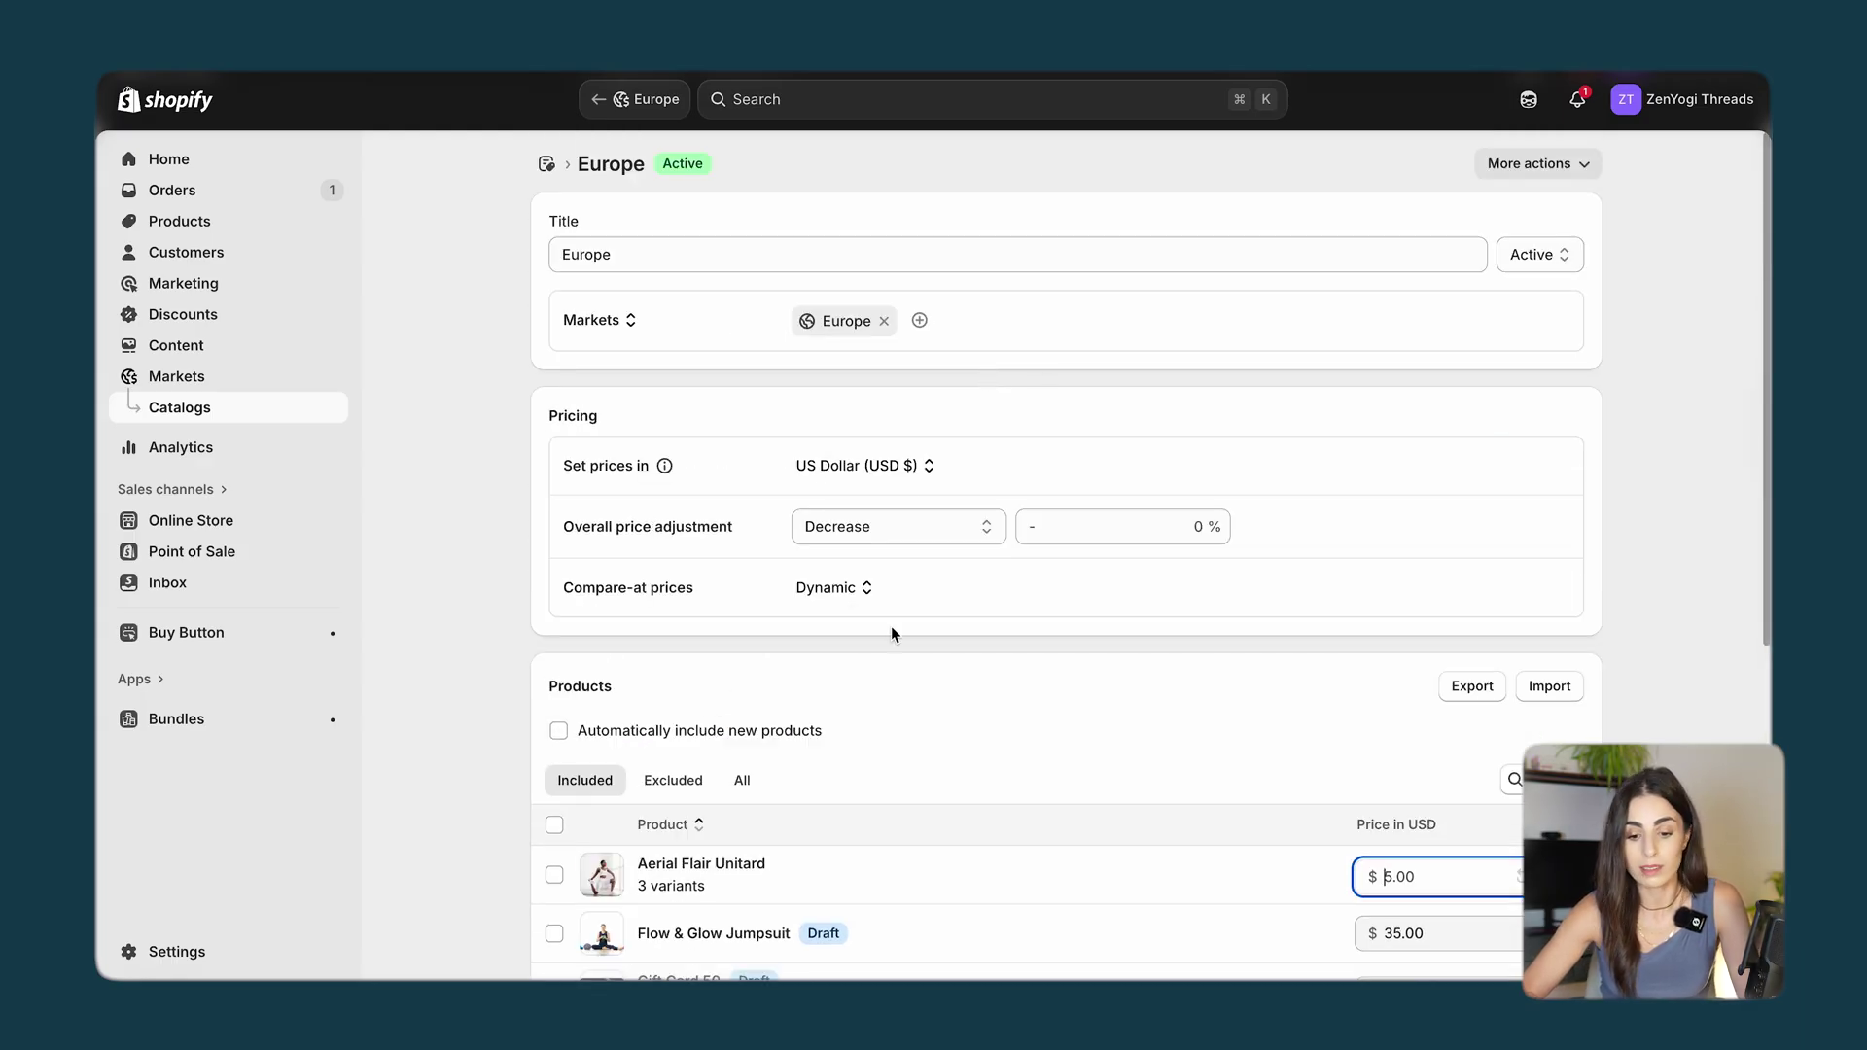
scroll(963, 593, "down", 5)
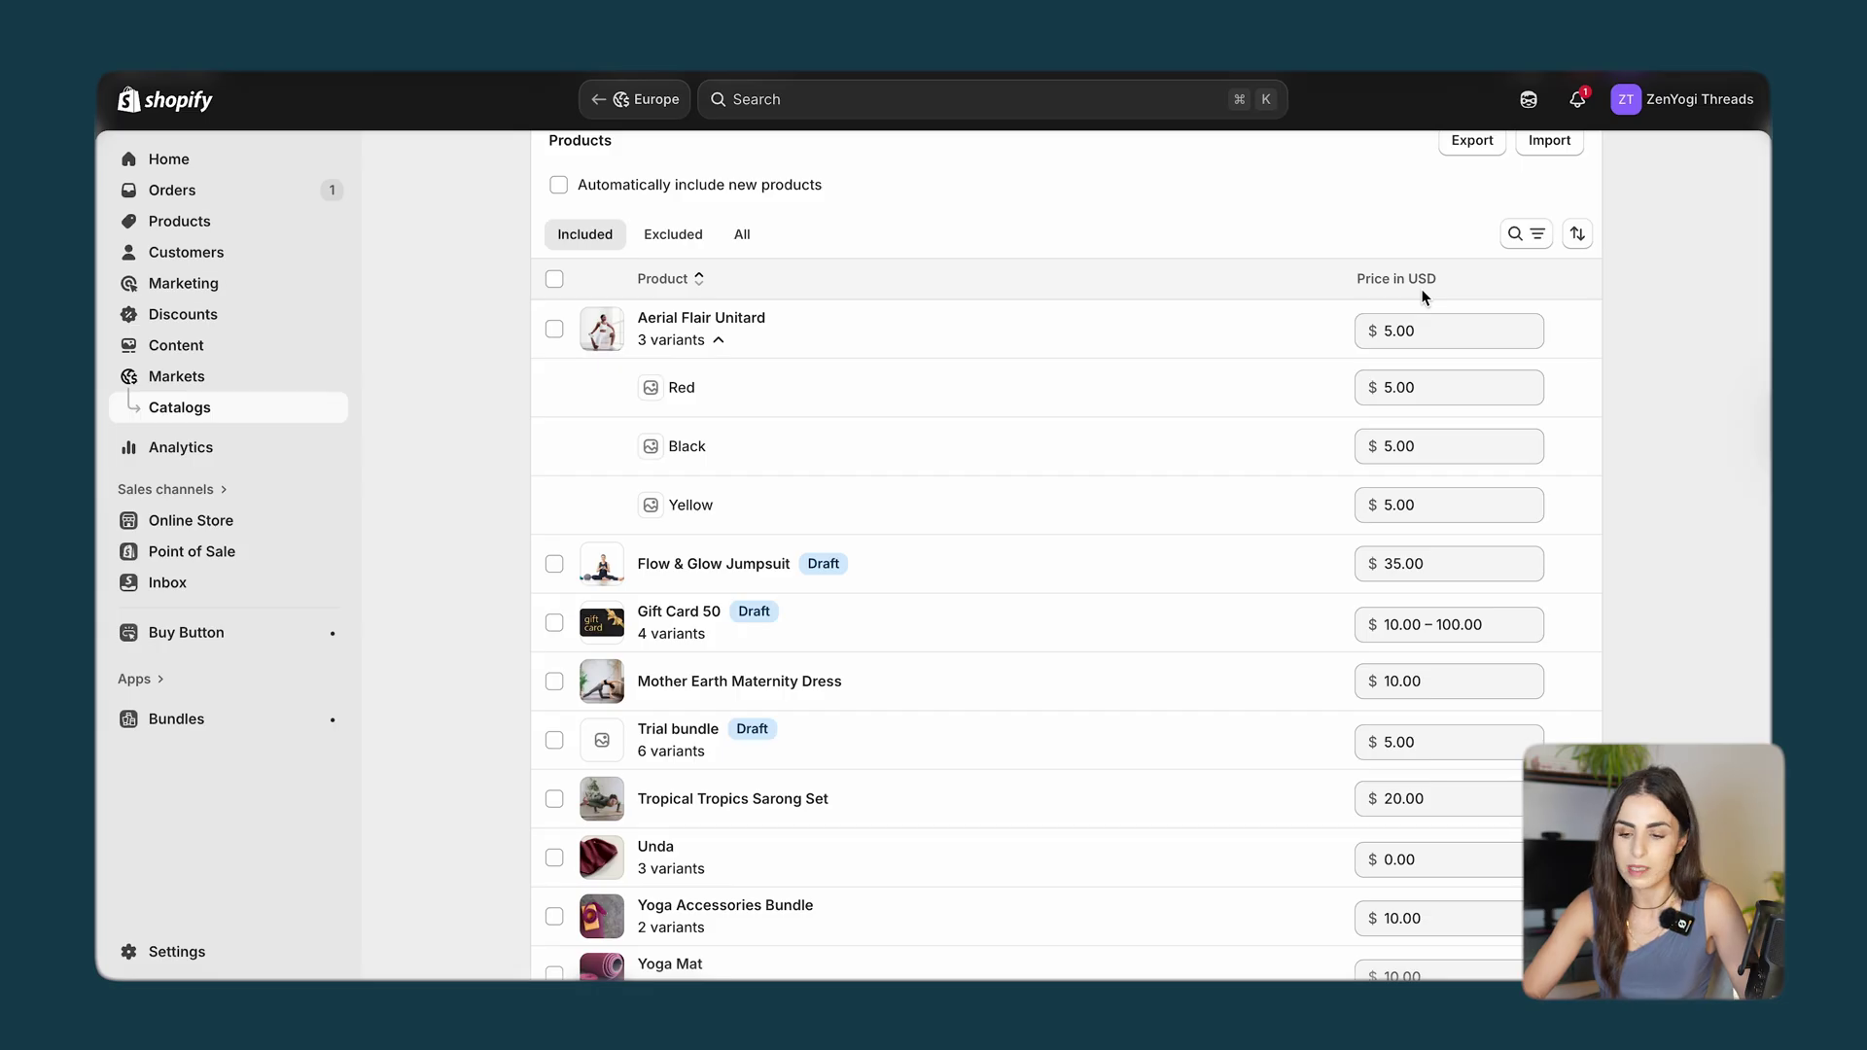
scroll(1381, 409, "down", 2)
scroll(603, 289, "up", 7)
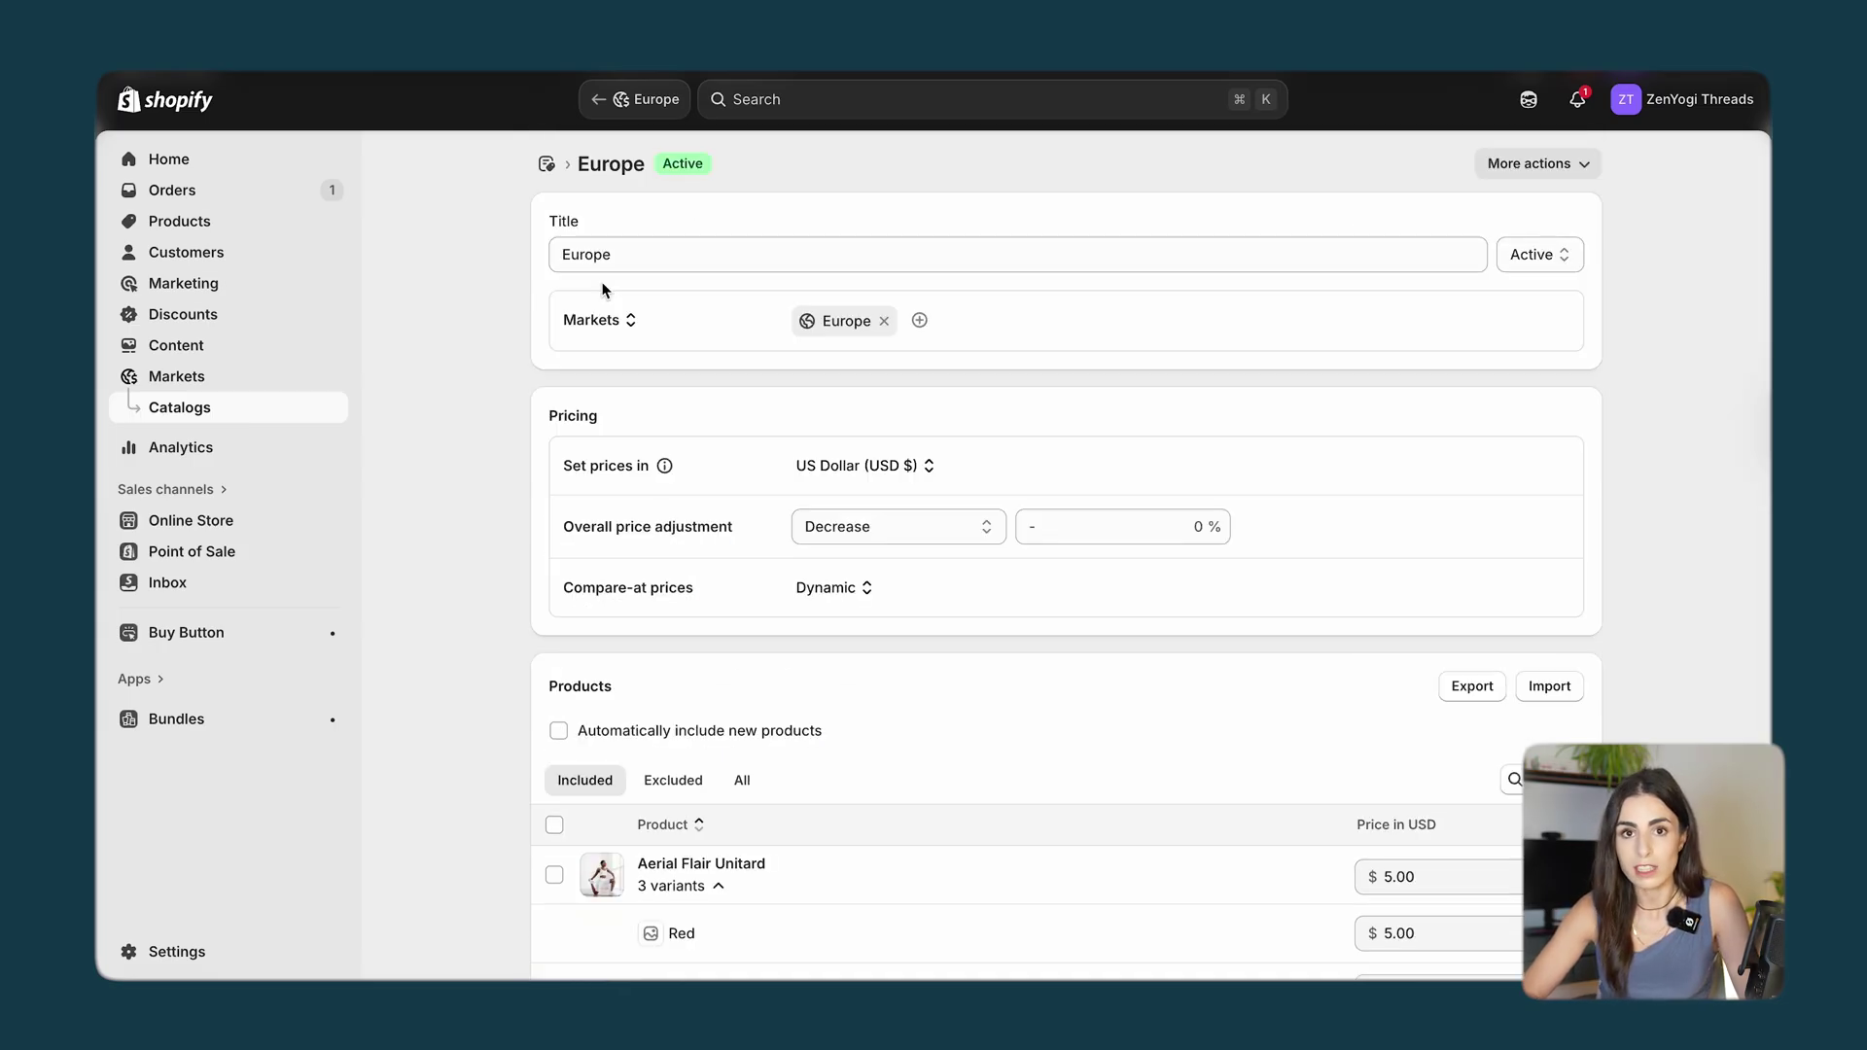
Return to the markets overview and open the Europe market.
left_click(205, 383)
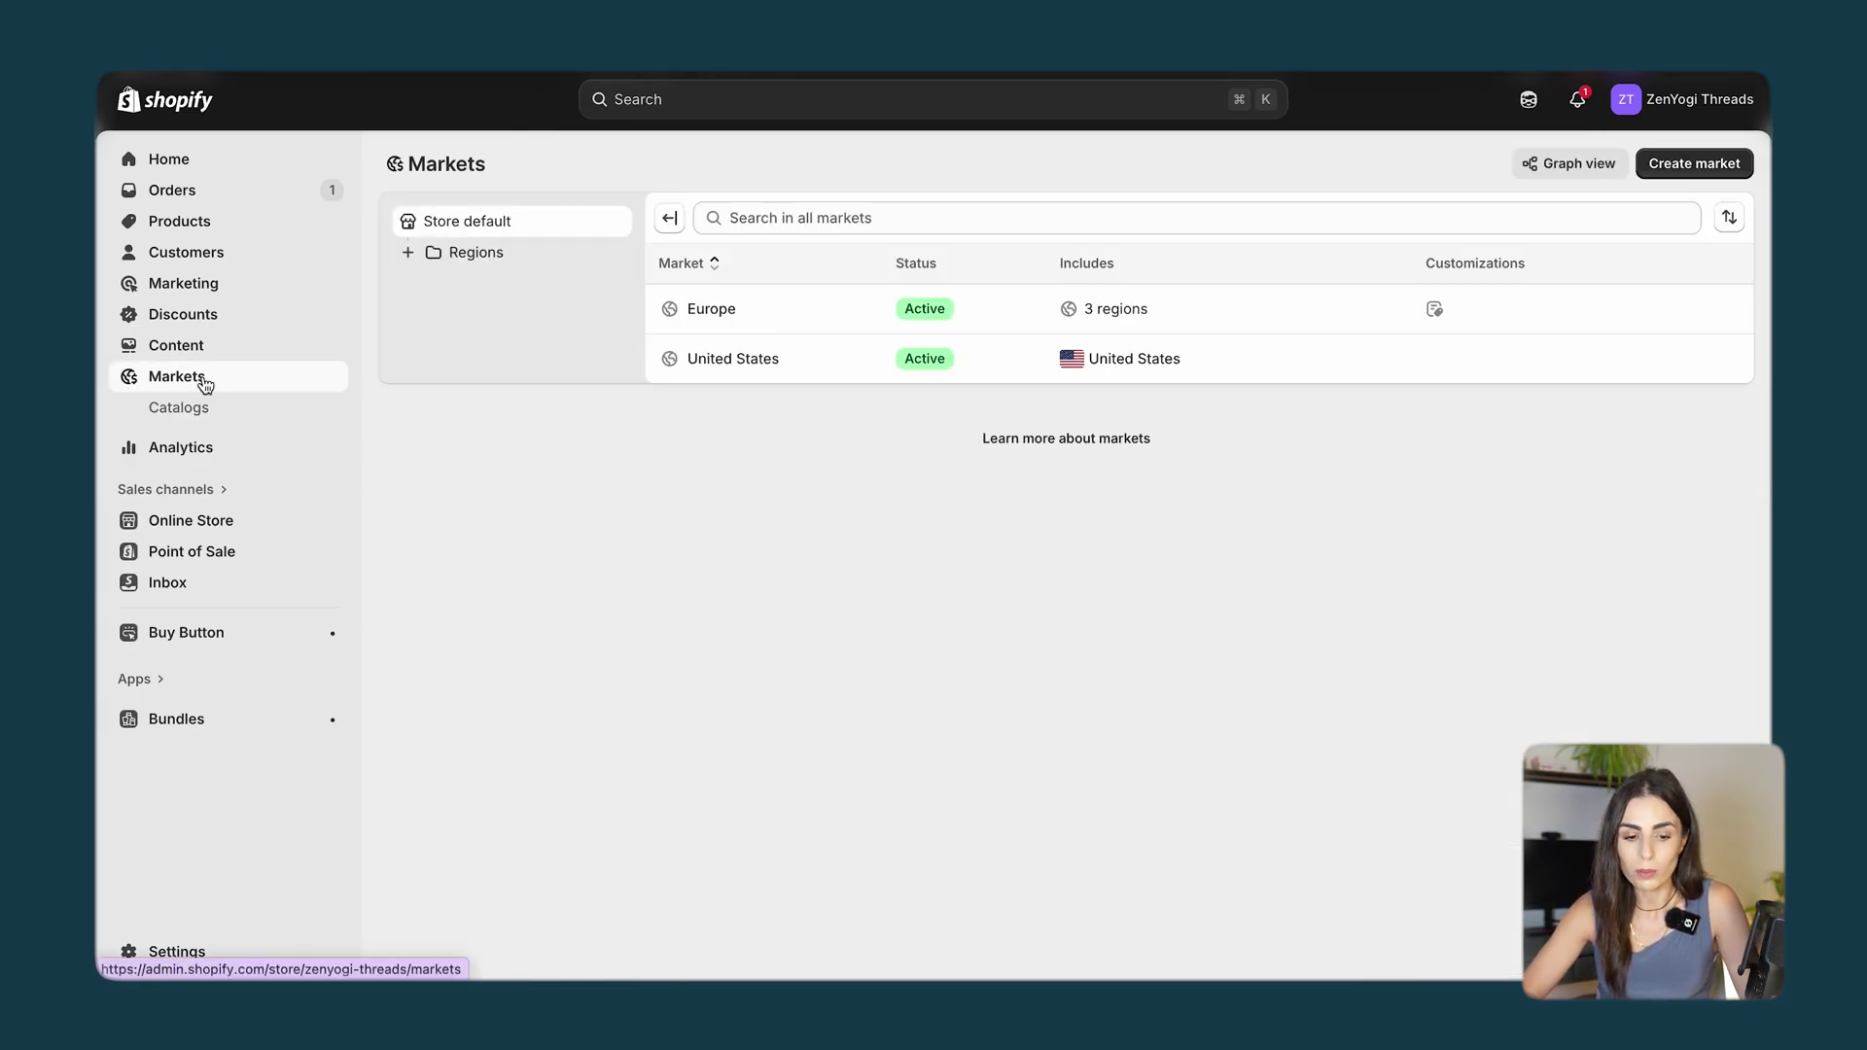
left_click(707, 313)
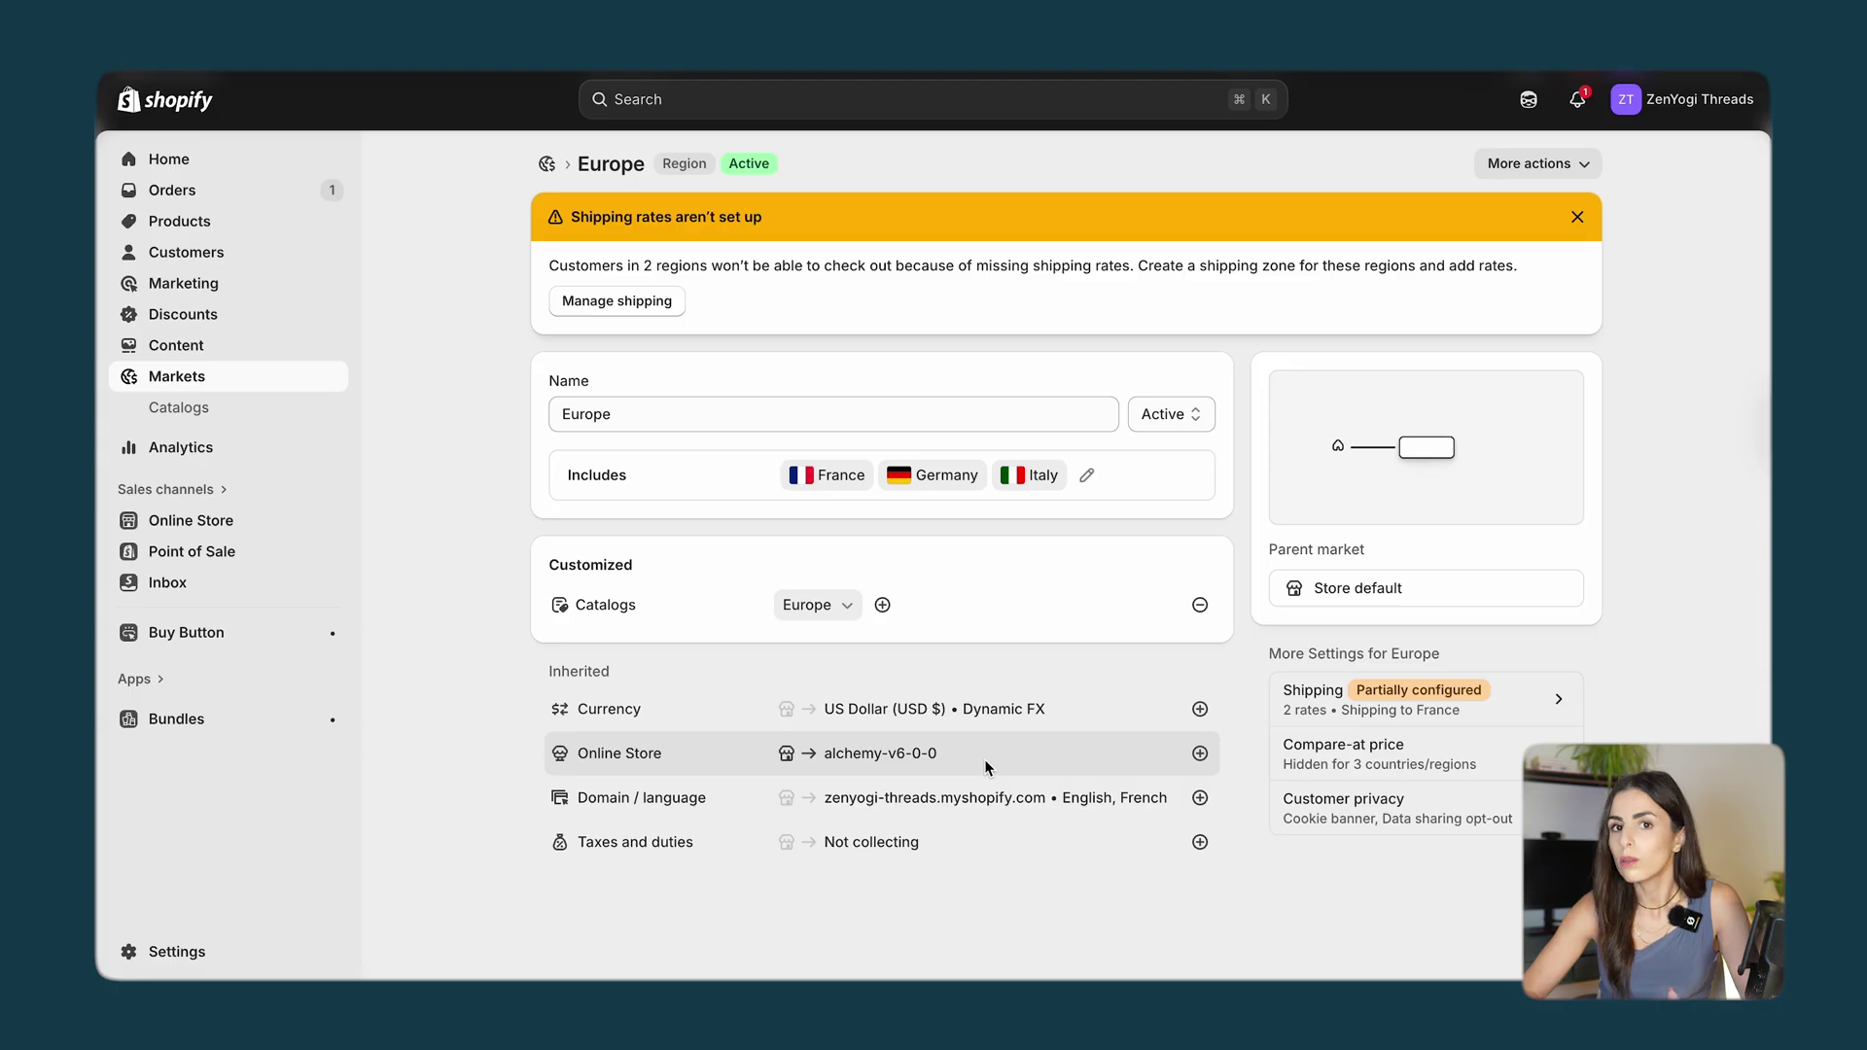
Examine the Europe market's online store theme, domain and language, and taxes and duties customization options without changing them.
mouse_move(1200, 755)
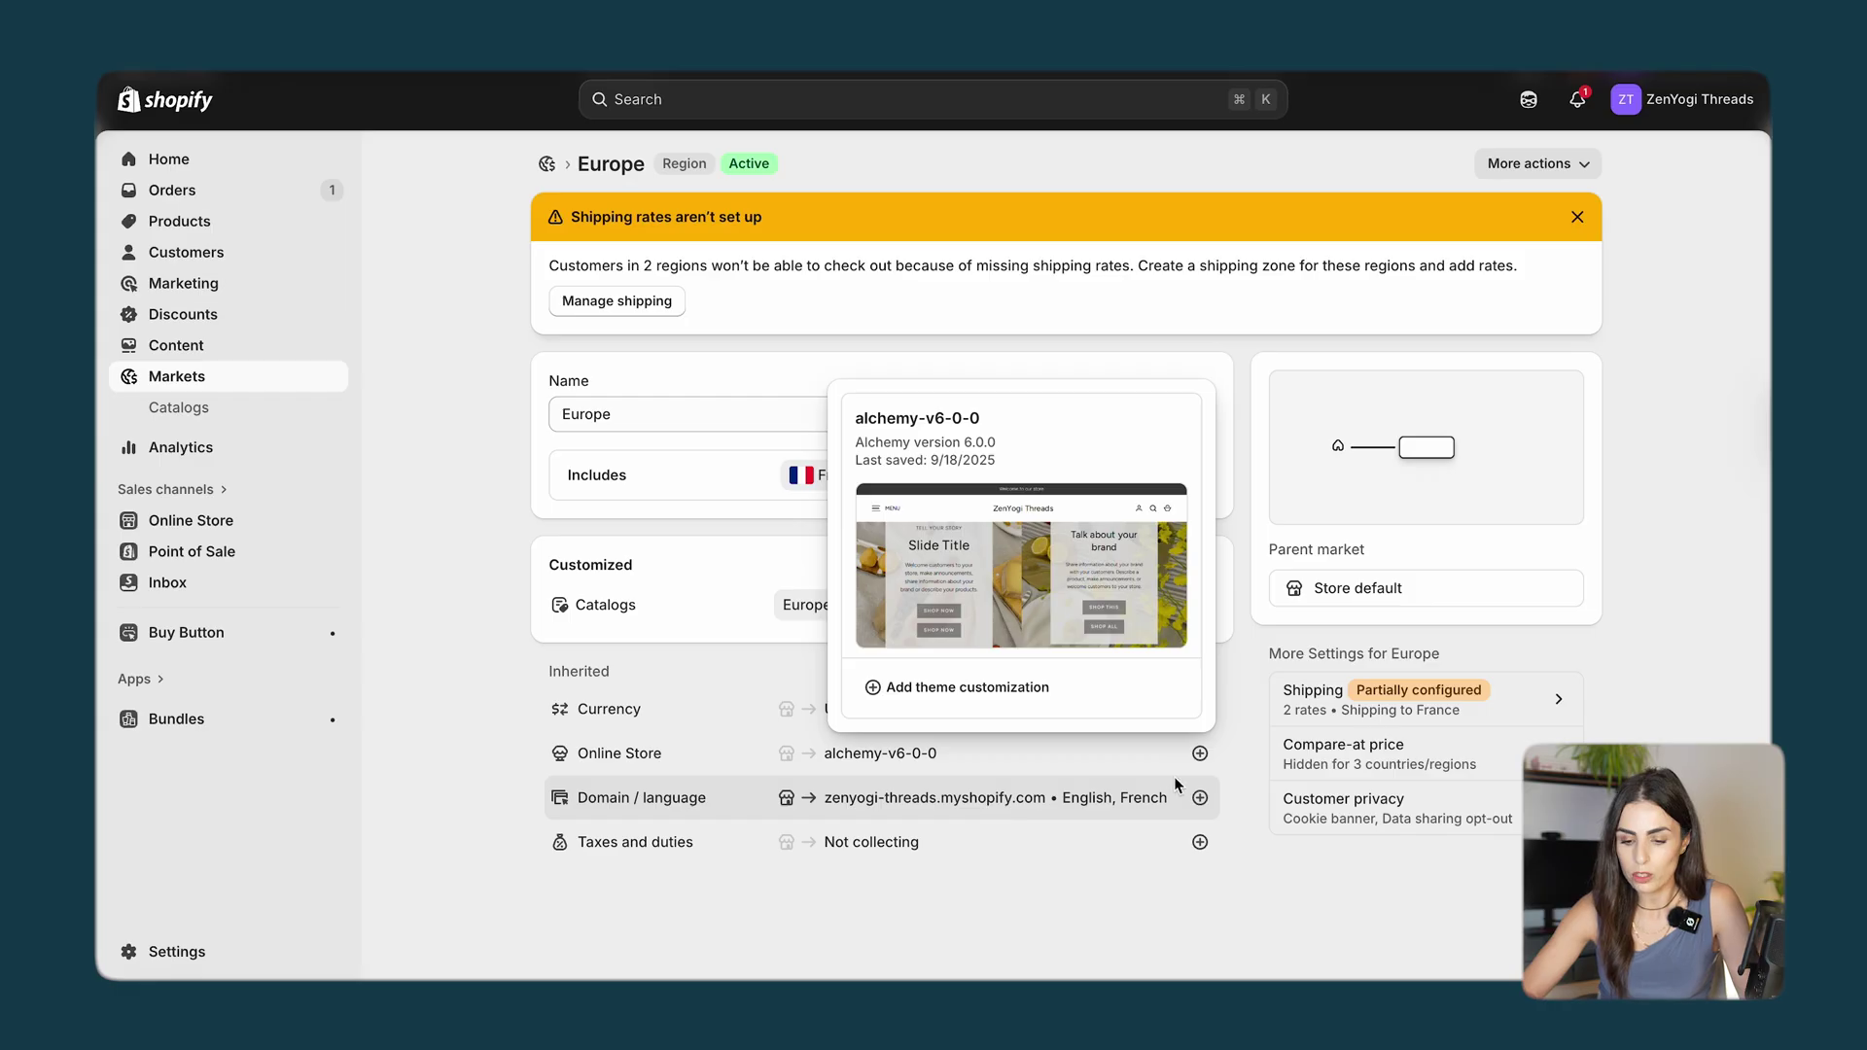
left_click(1200, 797)
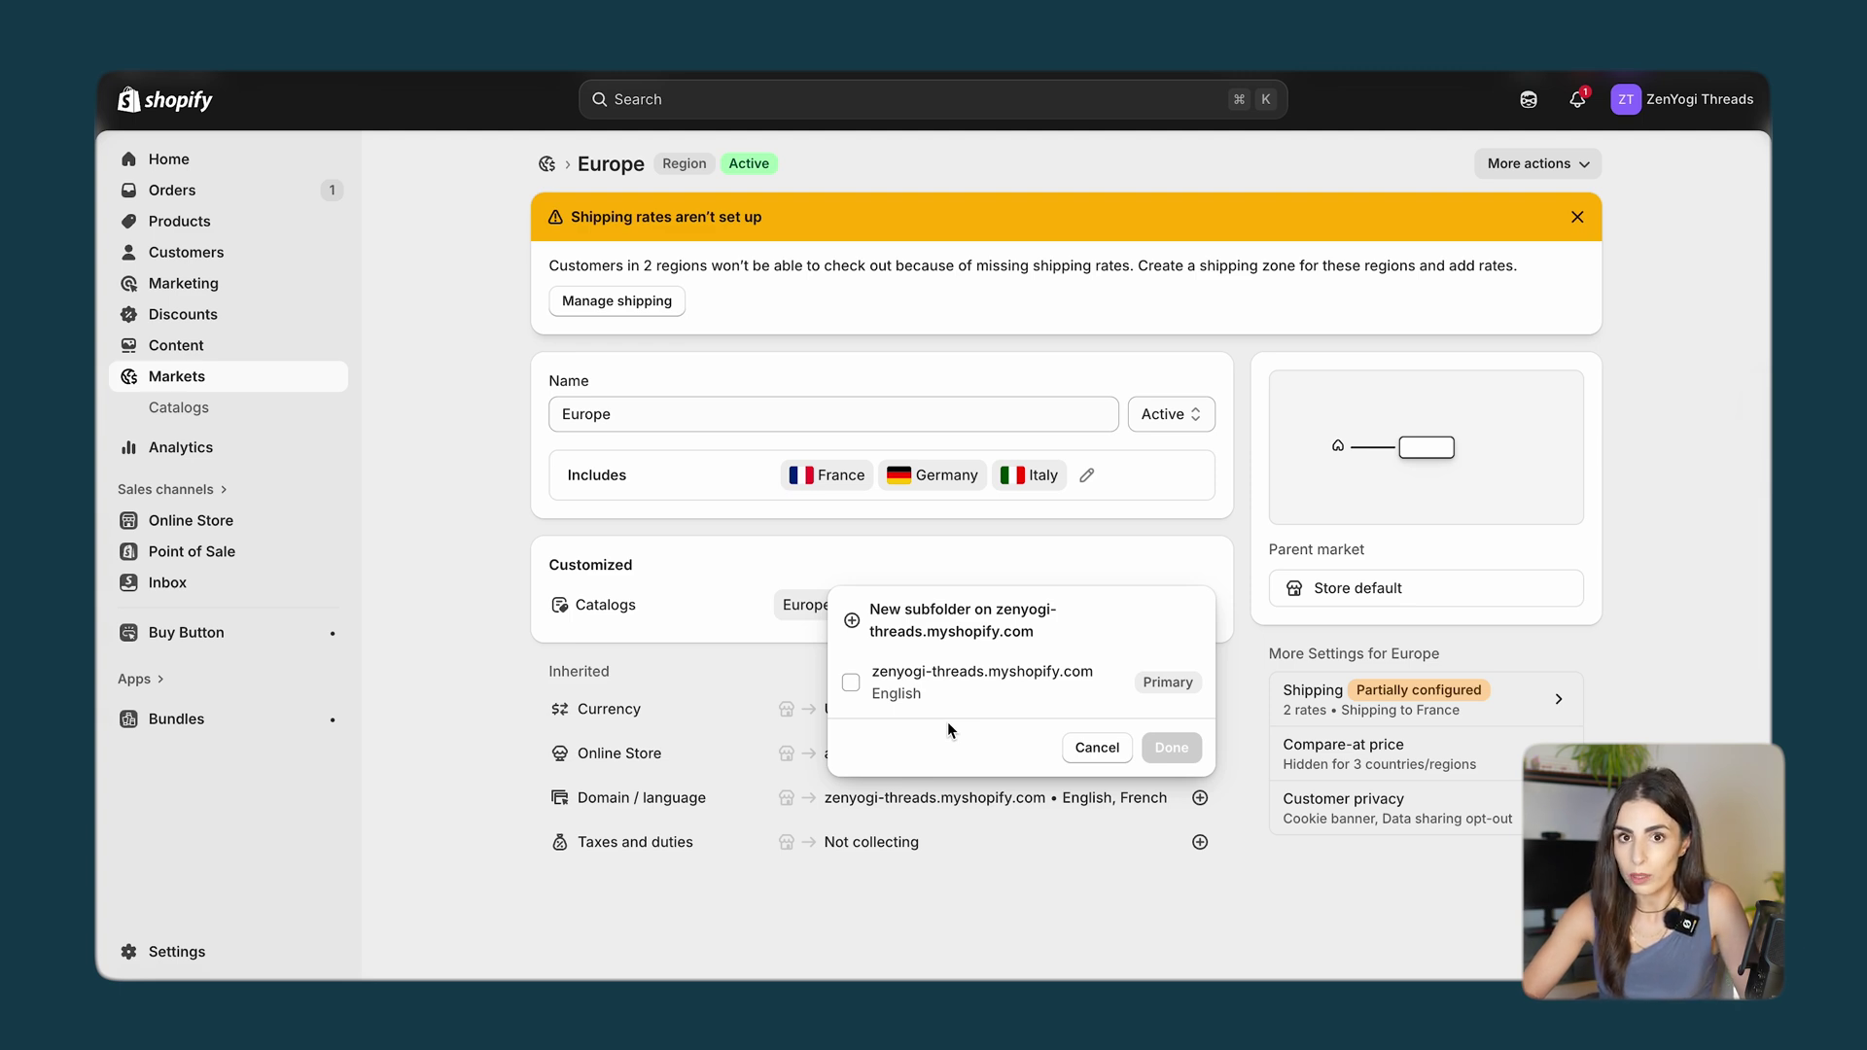
left_click(930, 899)
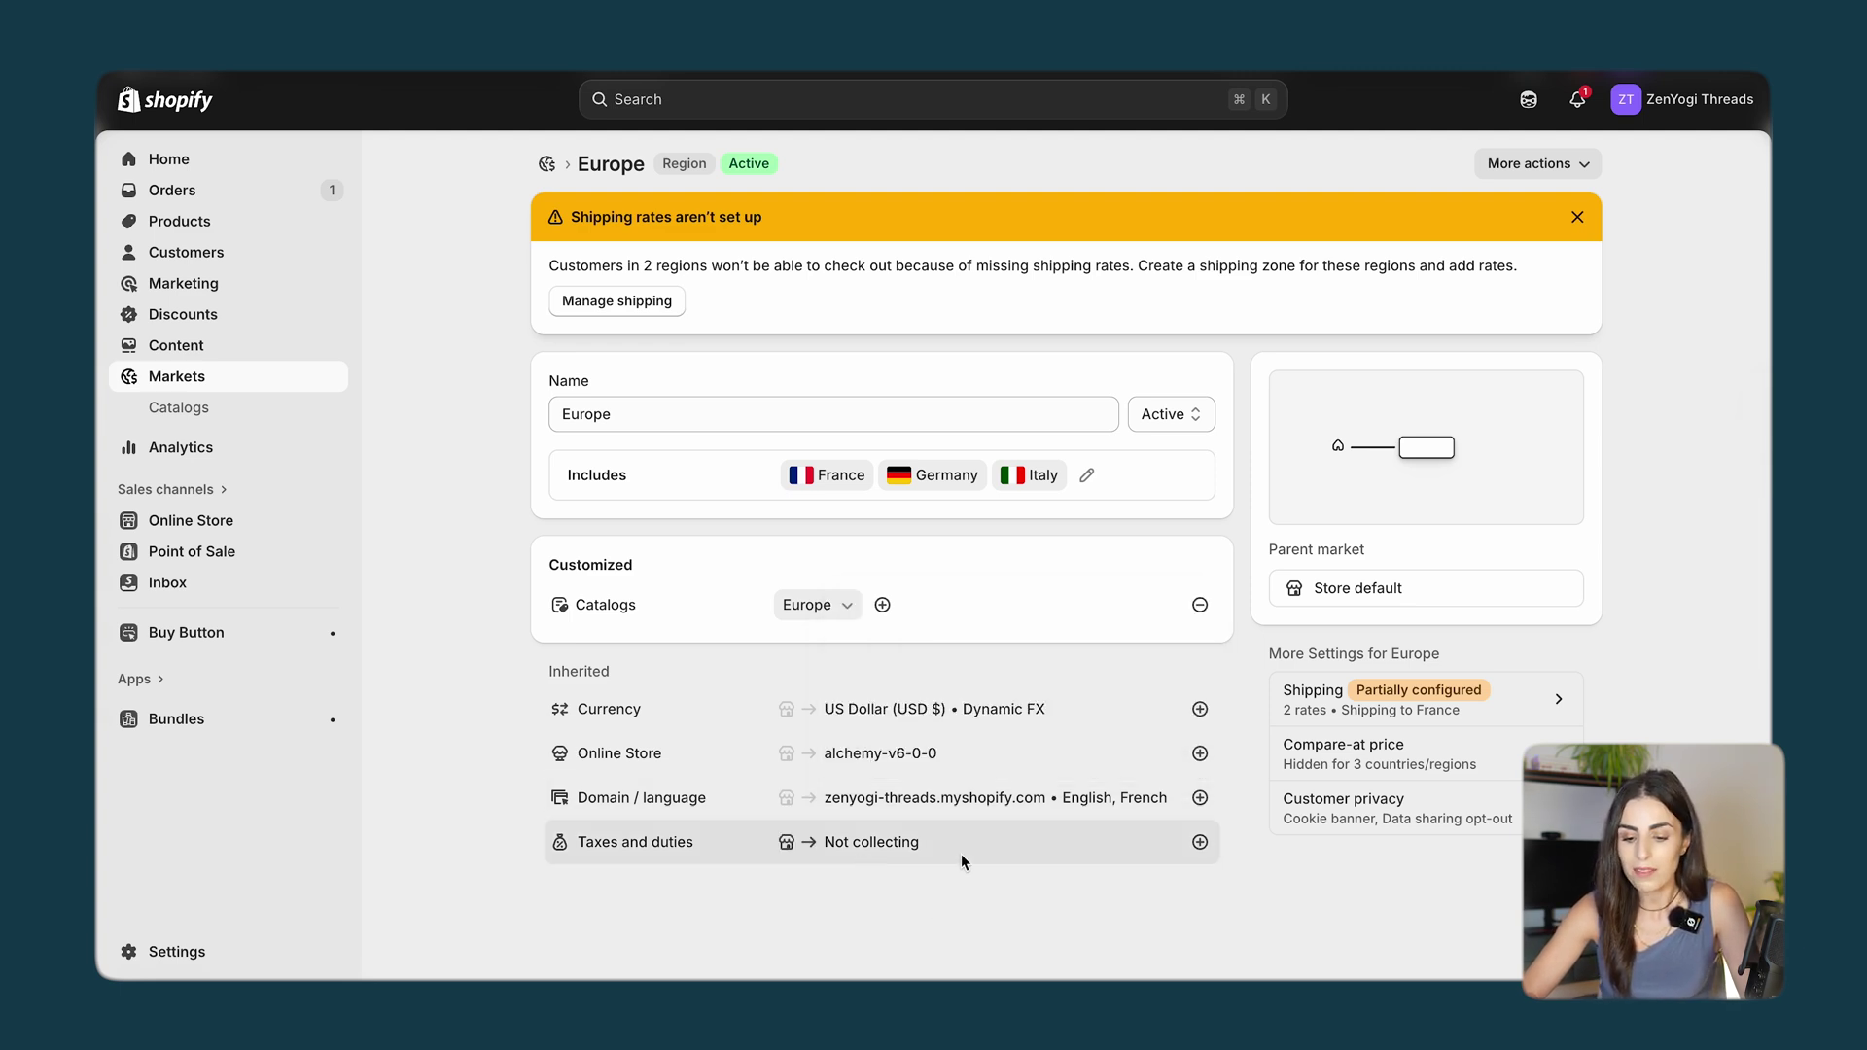
left_click(1200, 842)
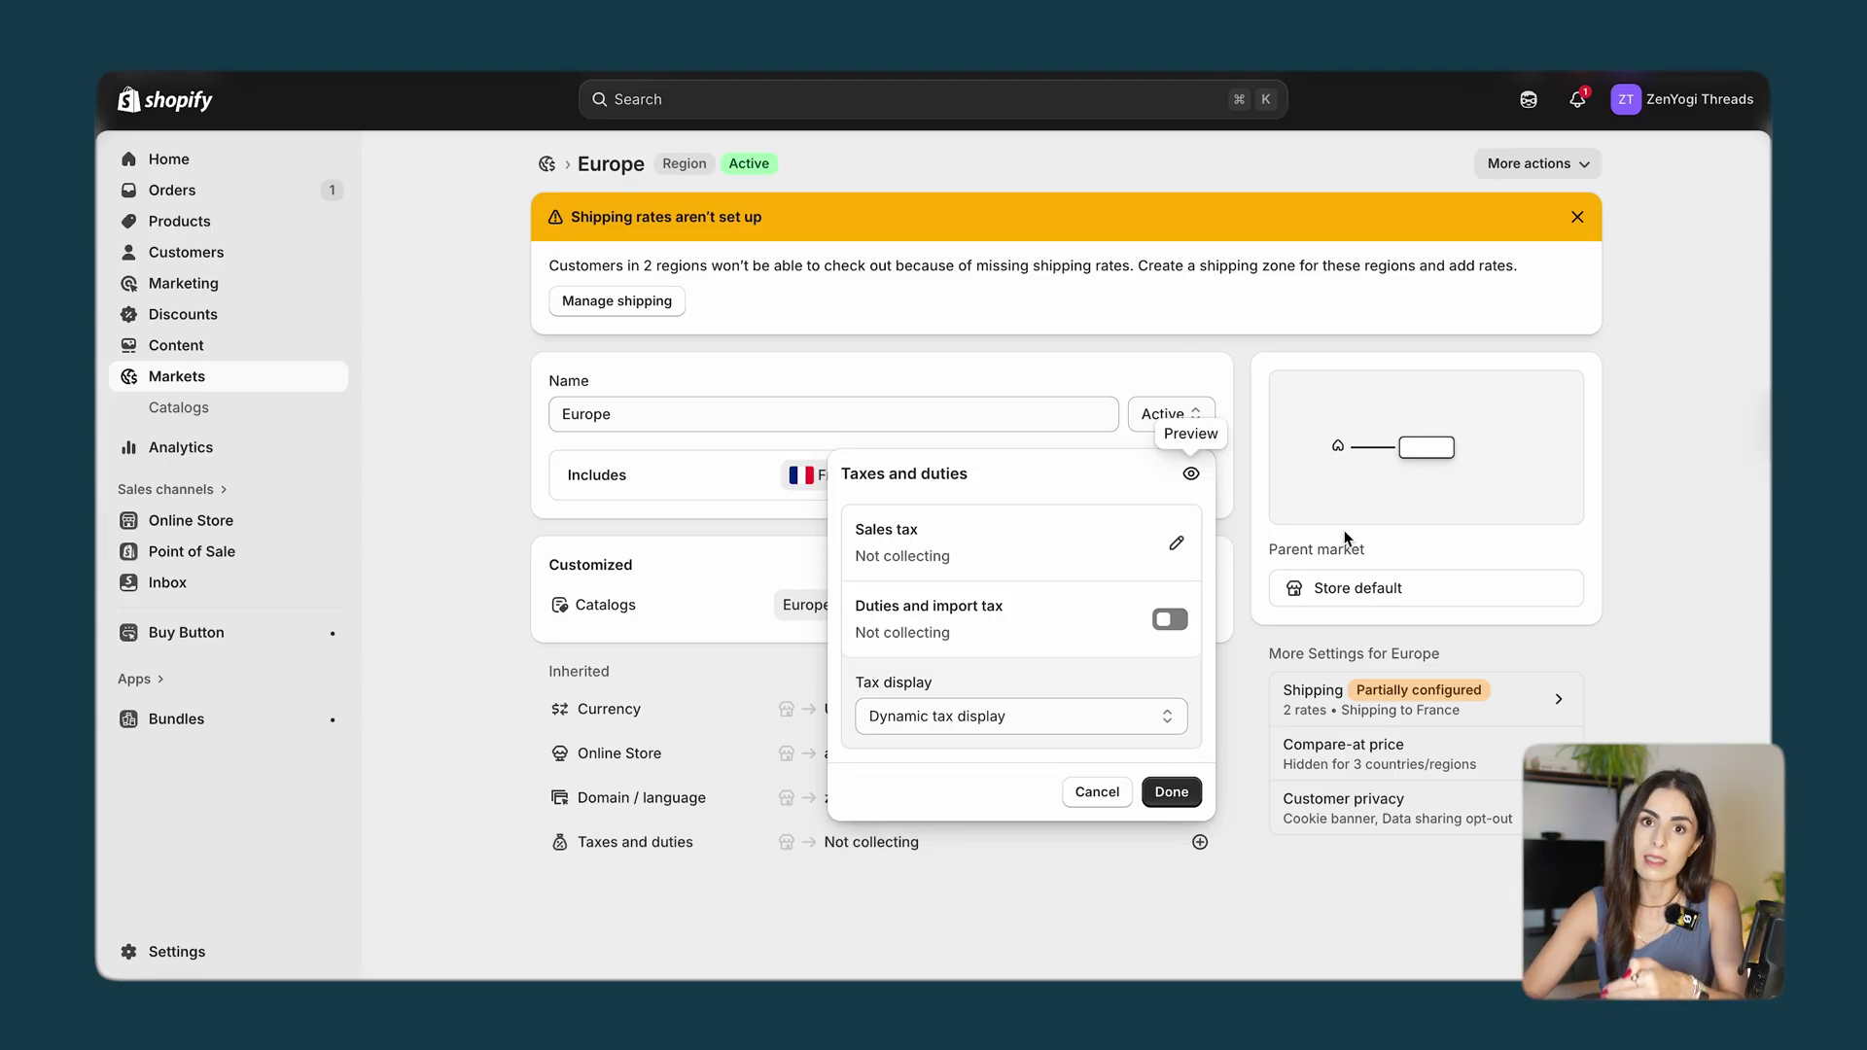
left_click(680, 904)
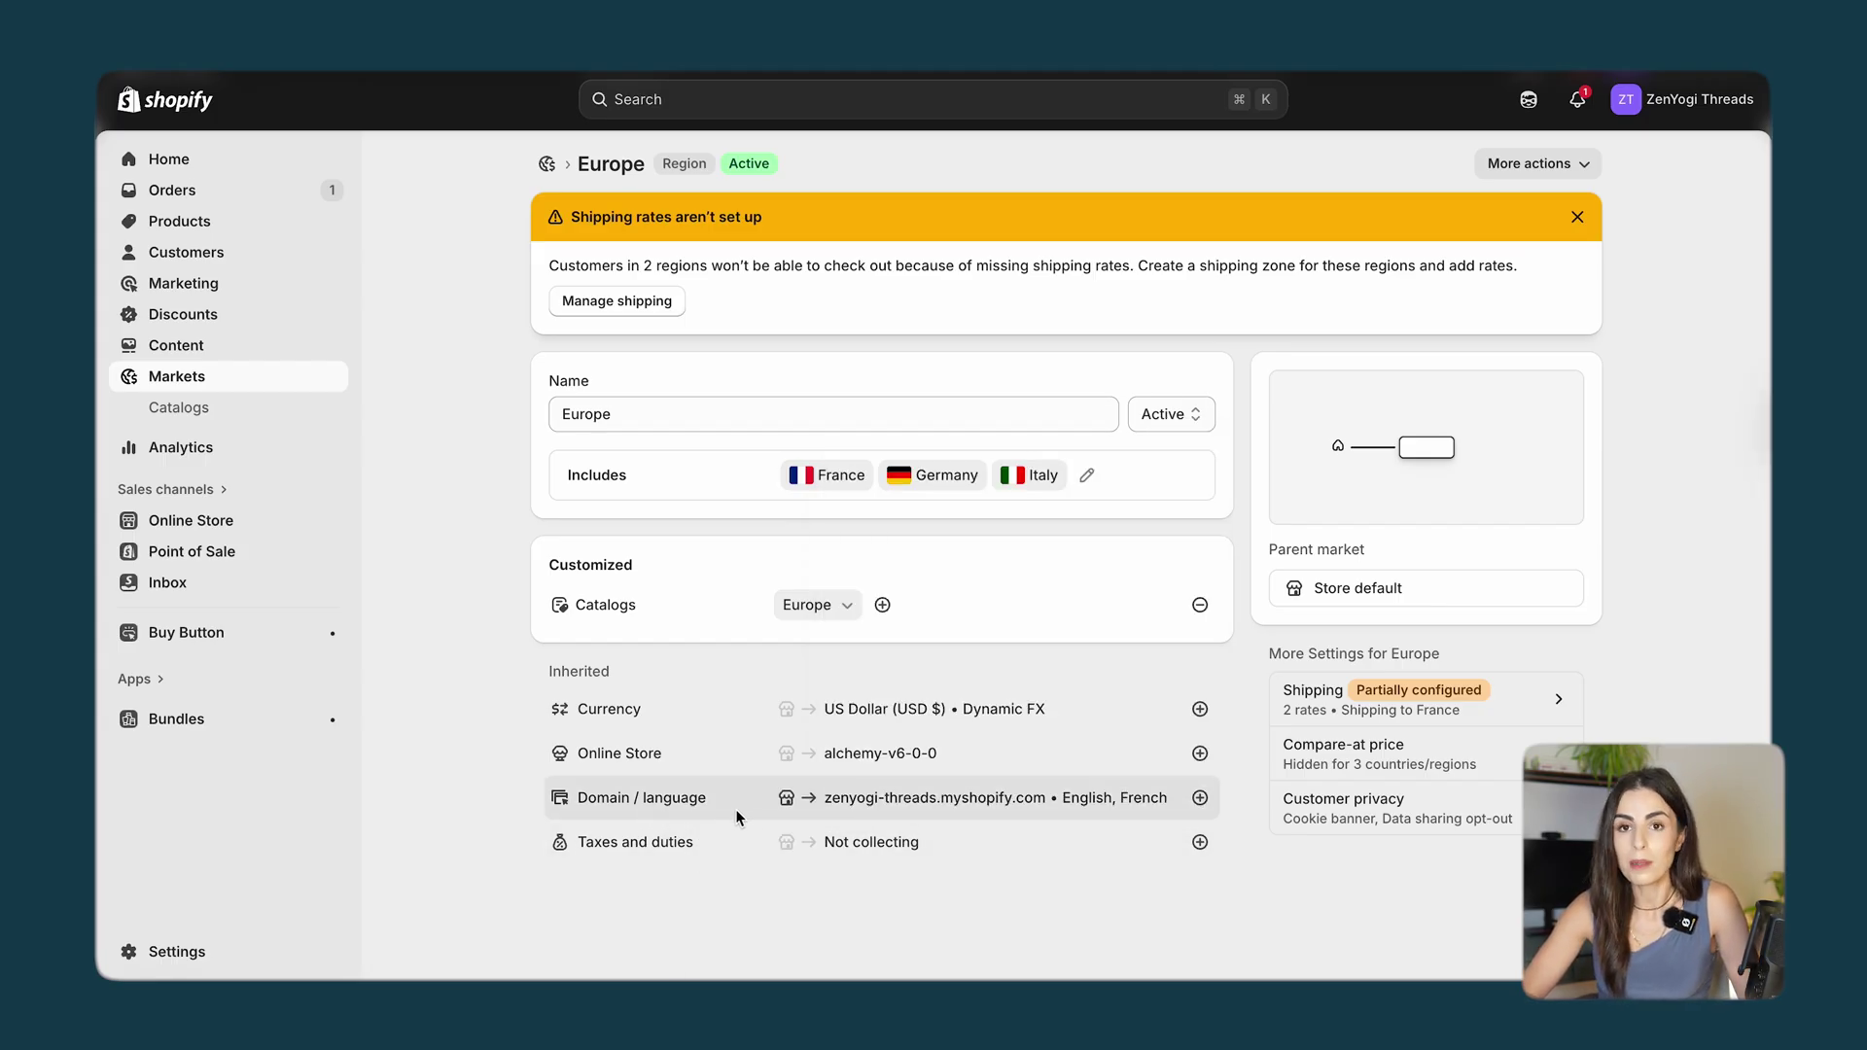
Search the store settings for "lang" and open the Languages settings.
left_click(184, 953)
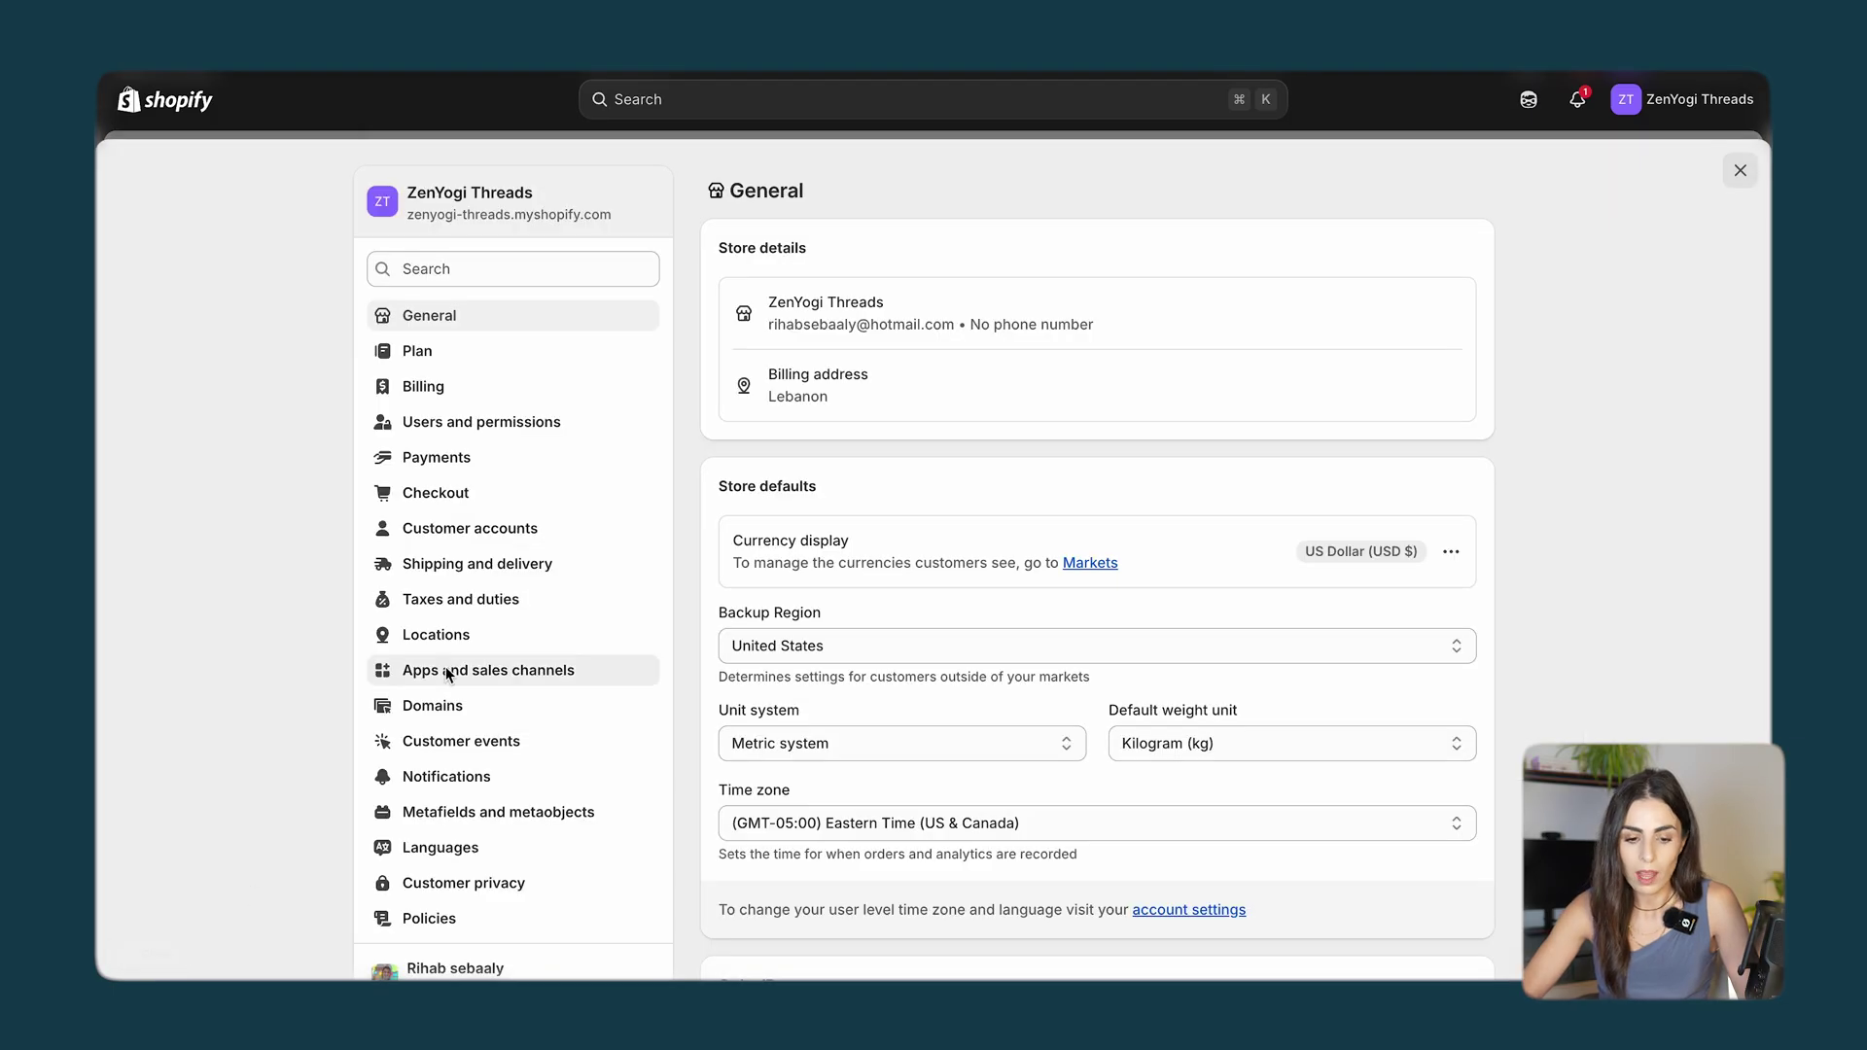
left_click(461, 268)
type("lang")
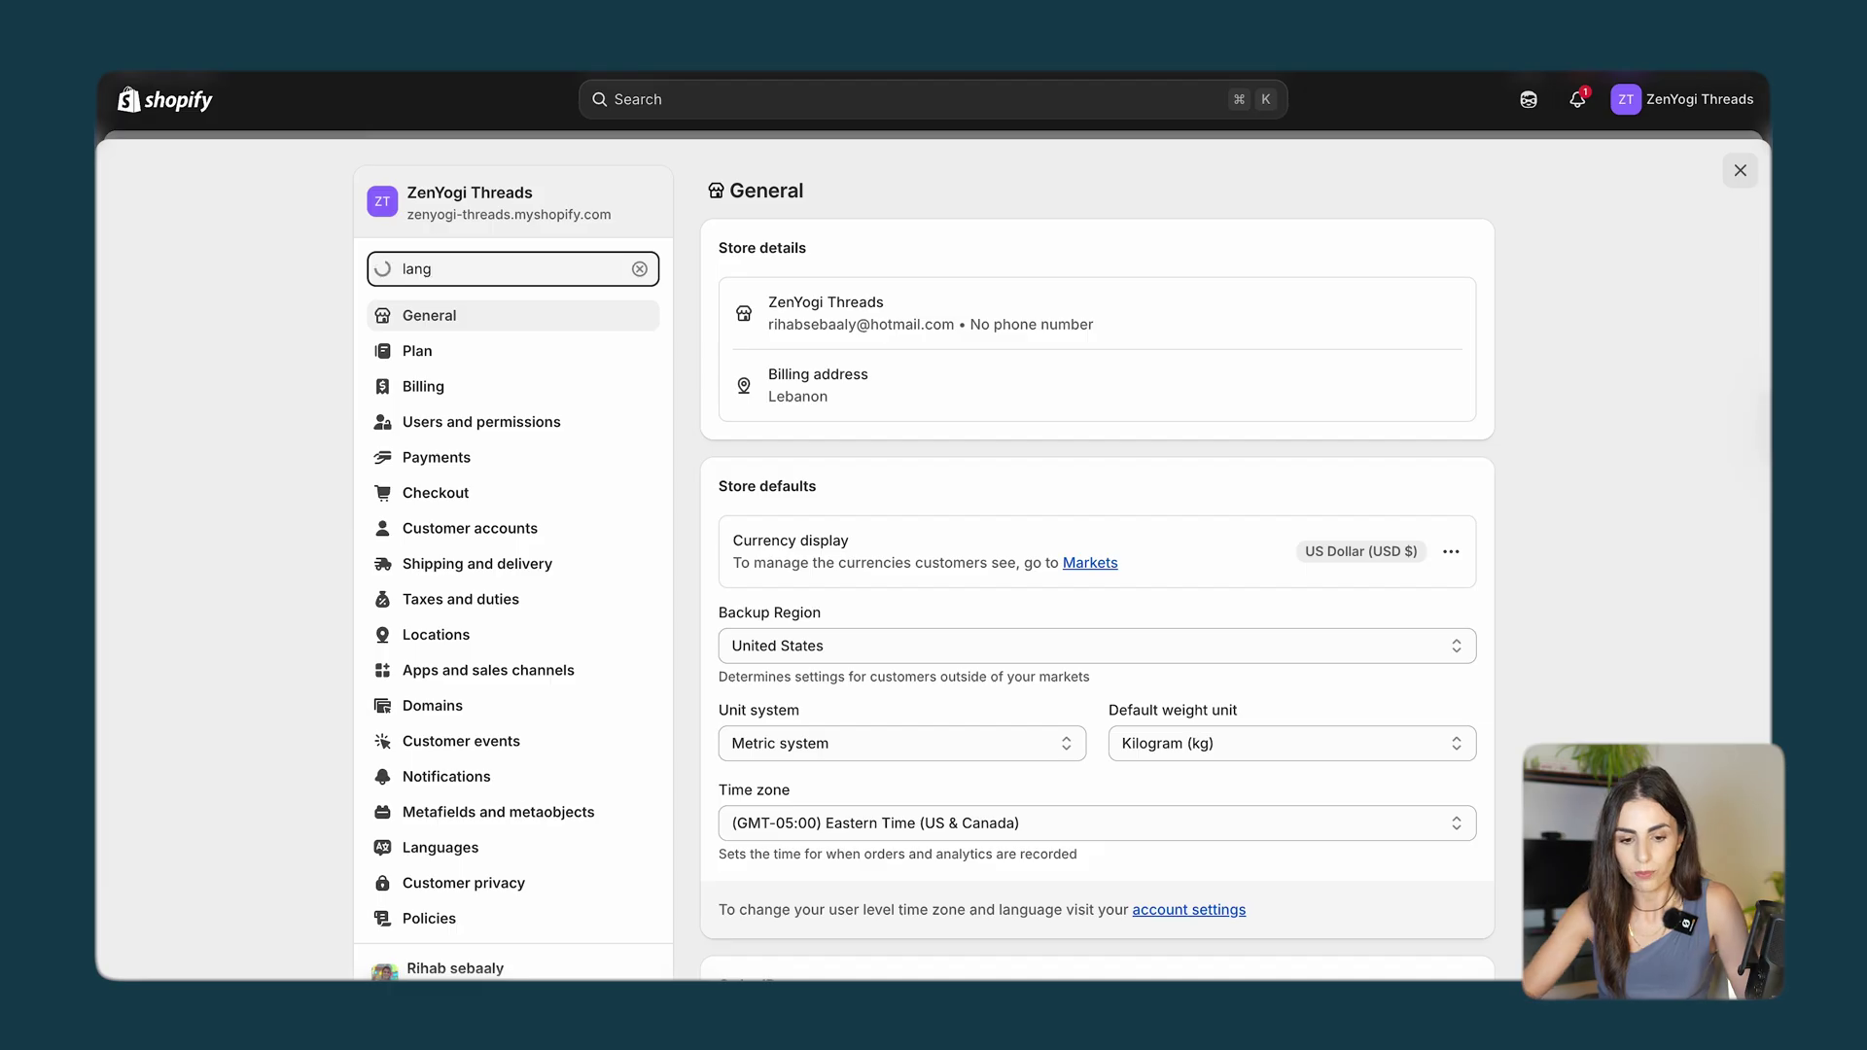
left_click(450, 428)
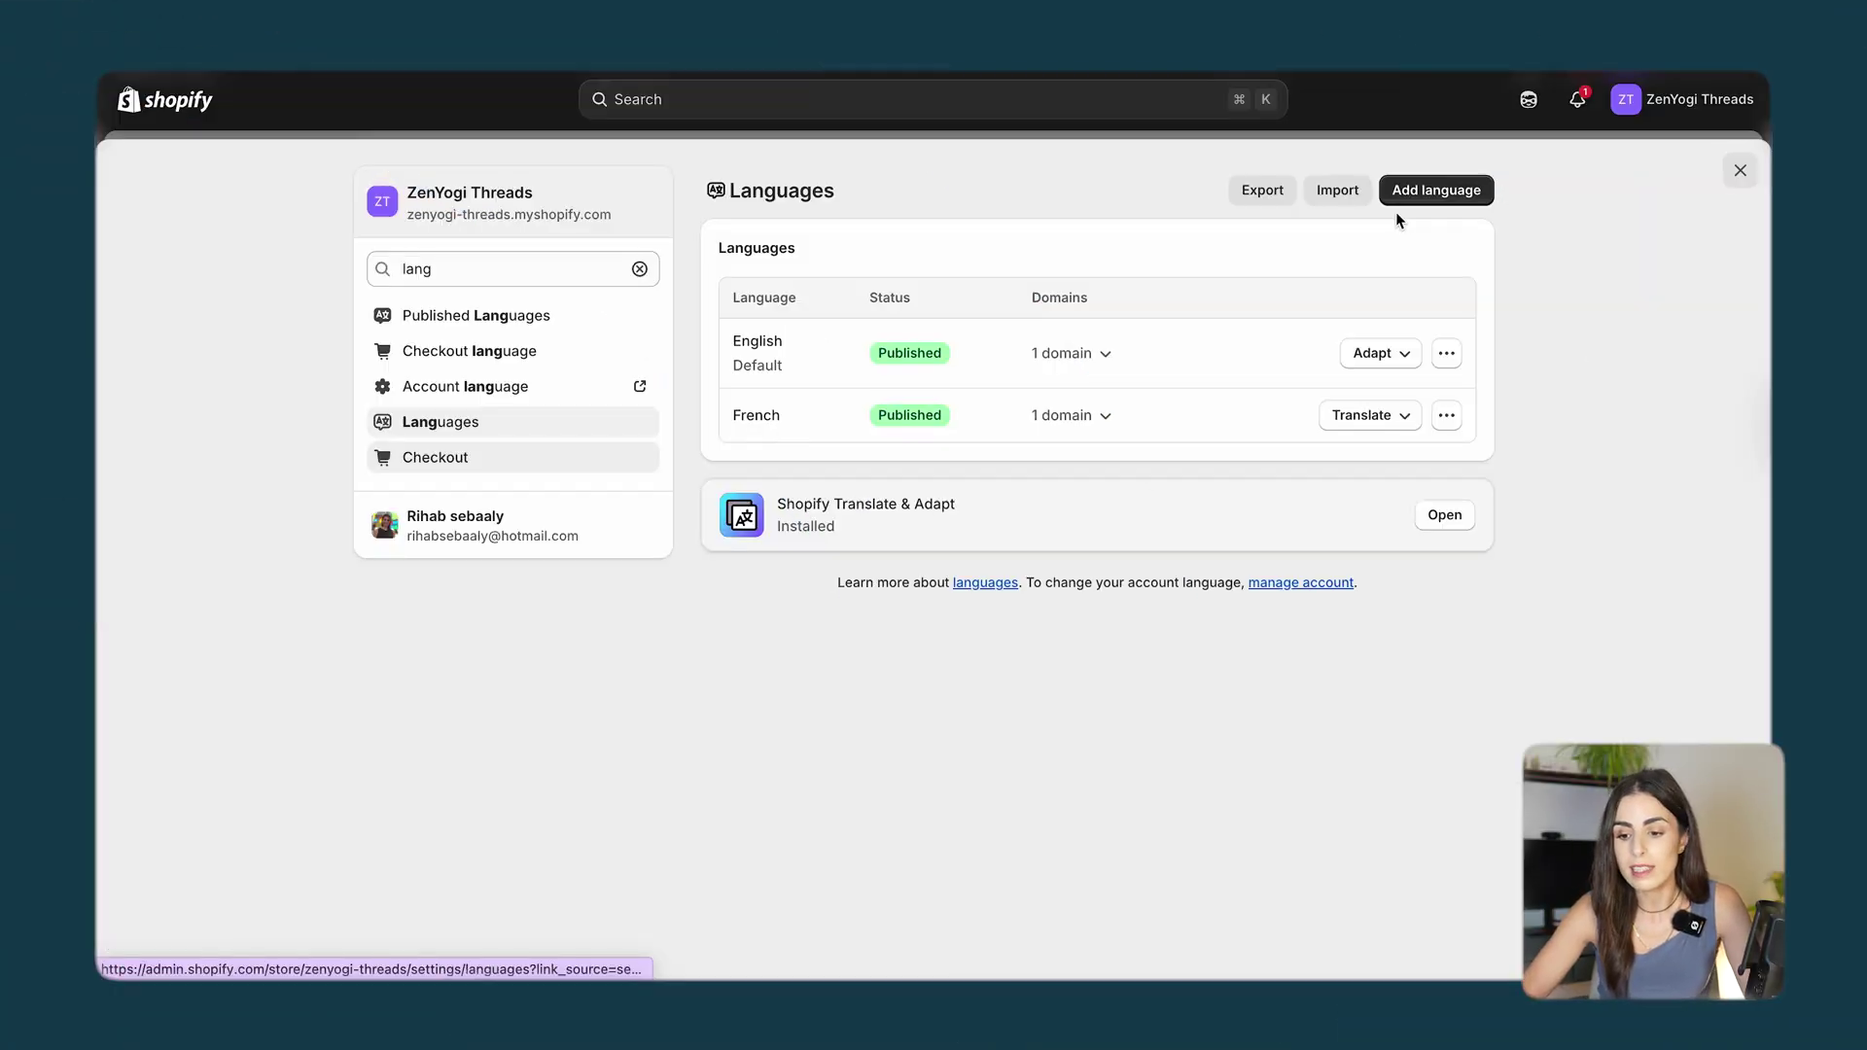
Add Arabic as a store language without assigning it to a domain.
left_click(1422, 195)
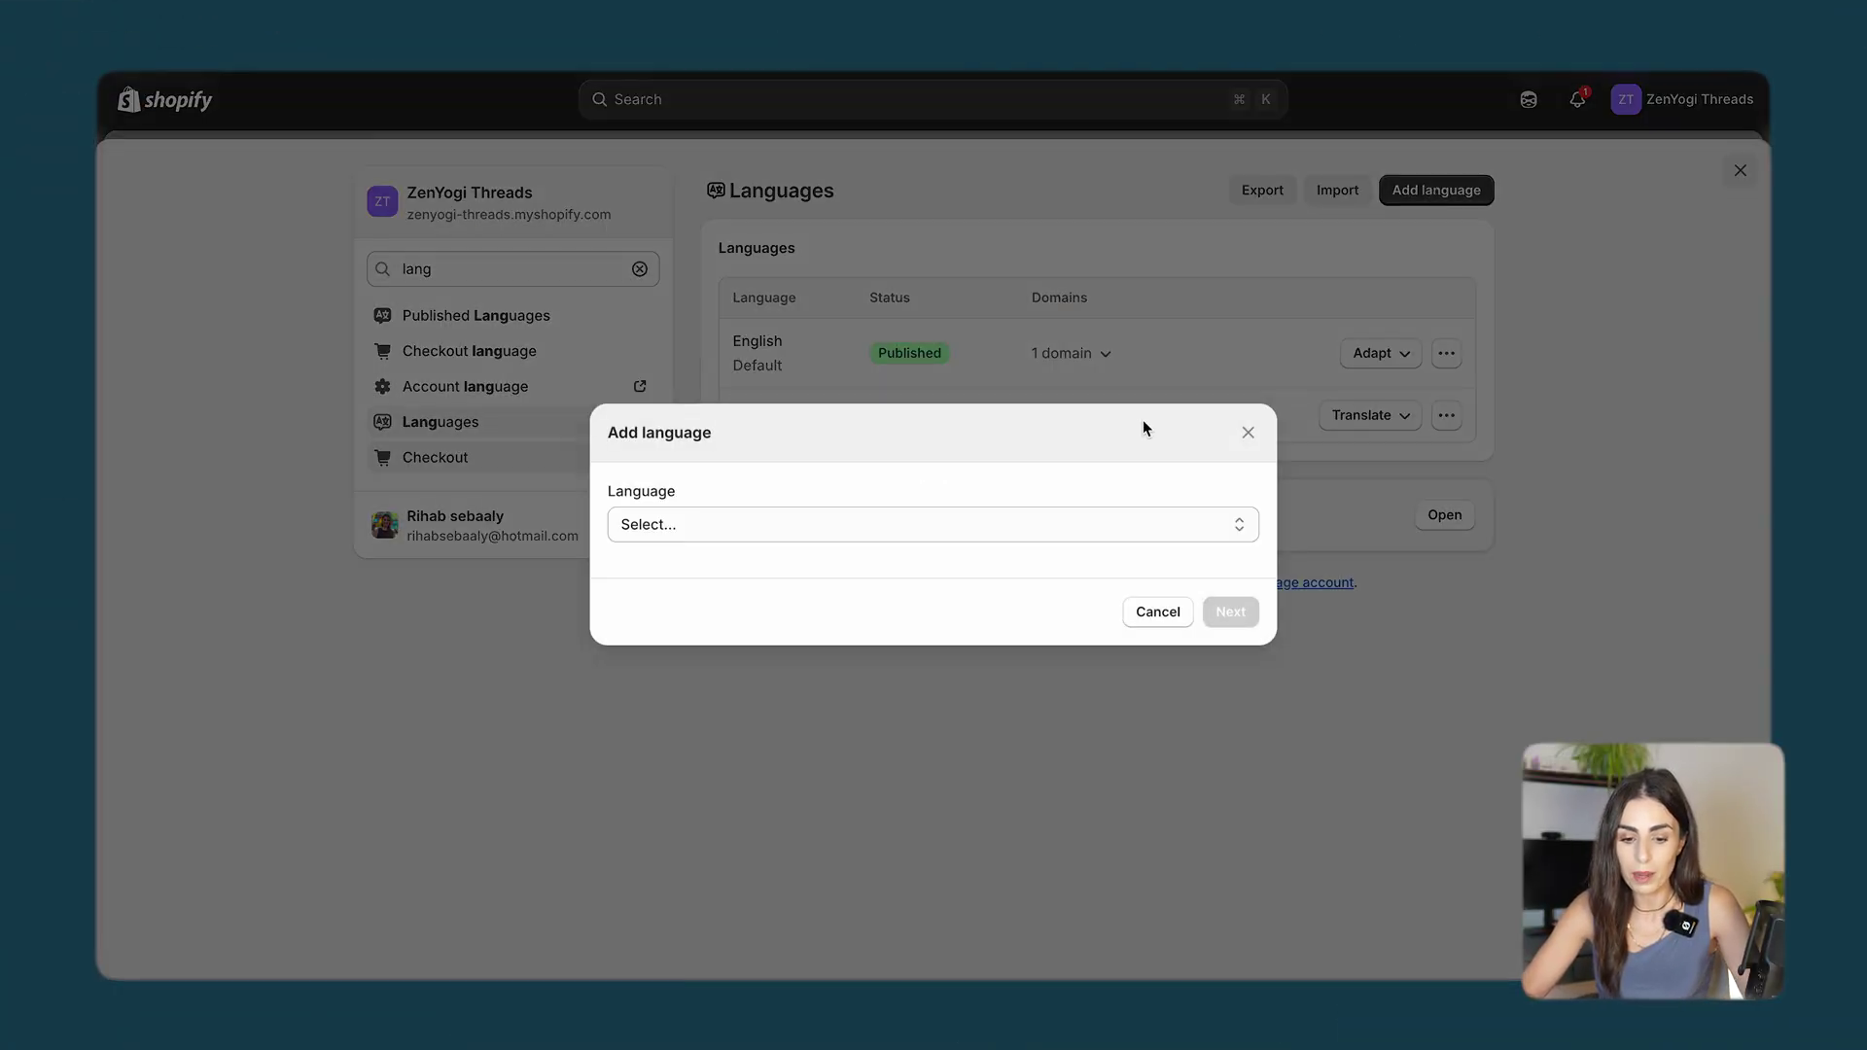
left_click(856, 534)
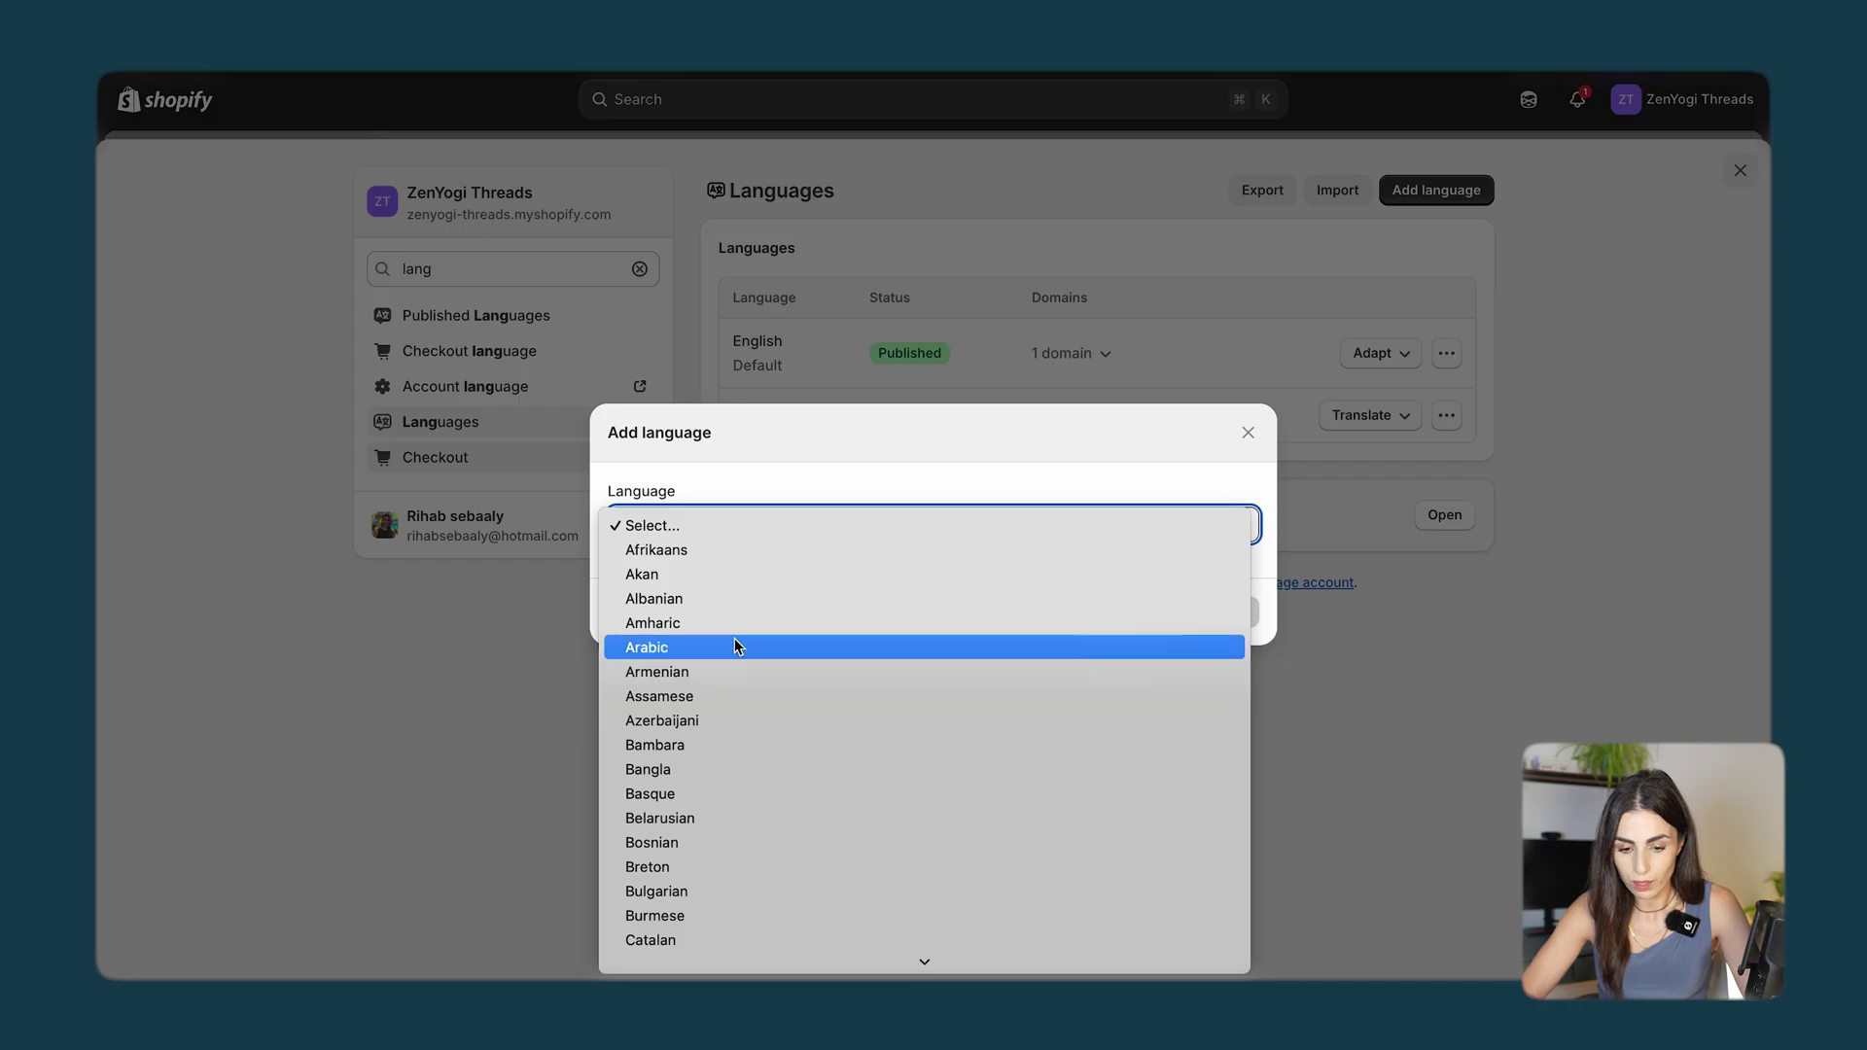
key("Escape")
left_click(1230, 640)
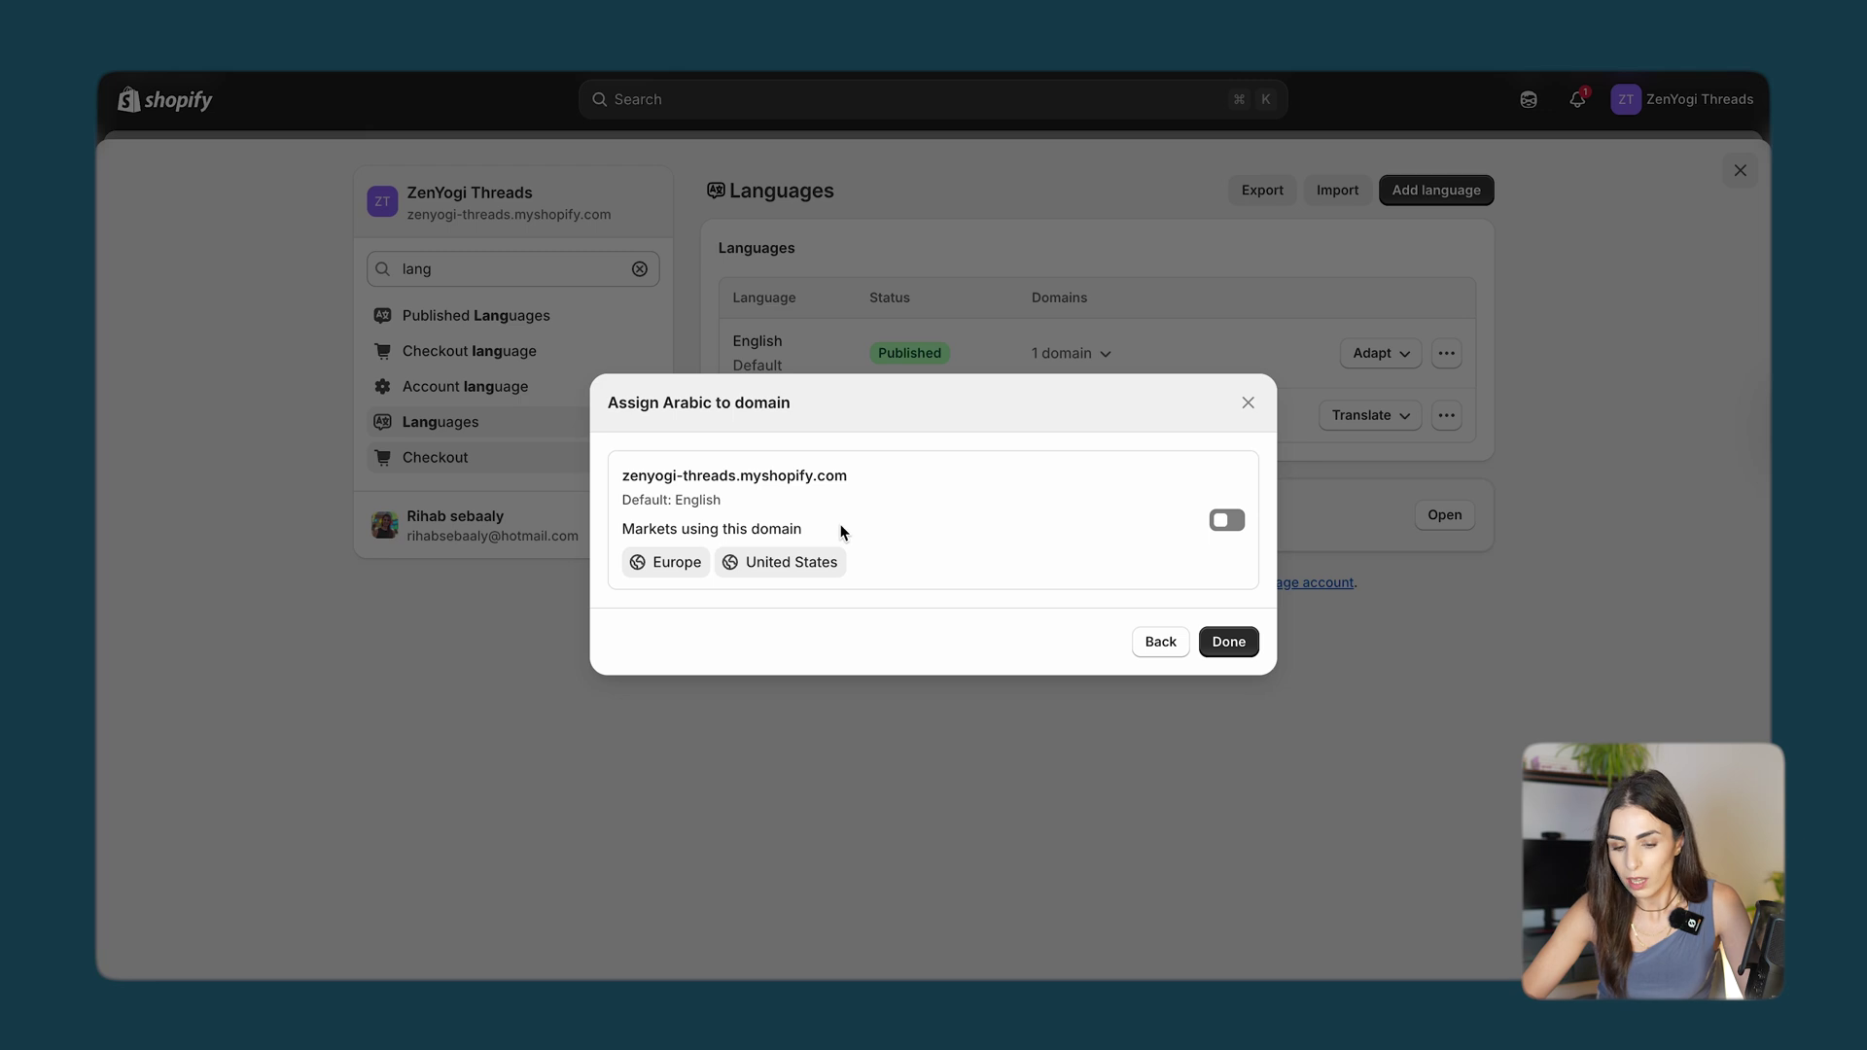
left_click(1244, 646)
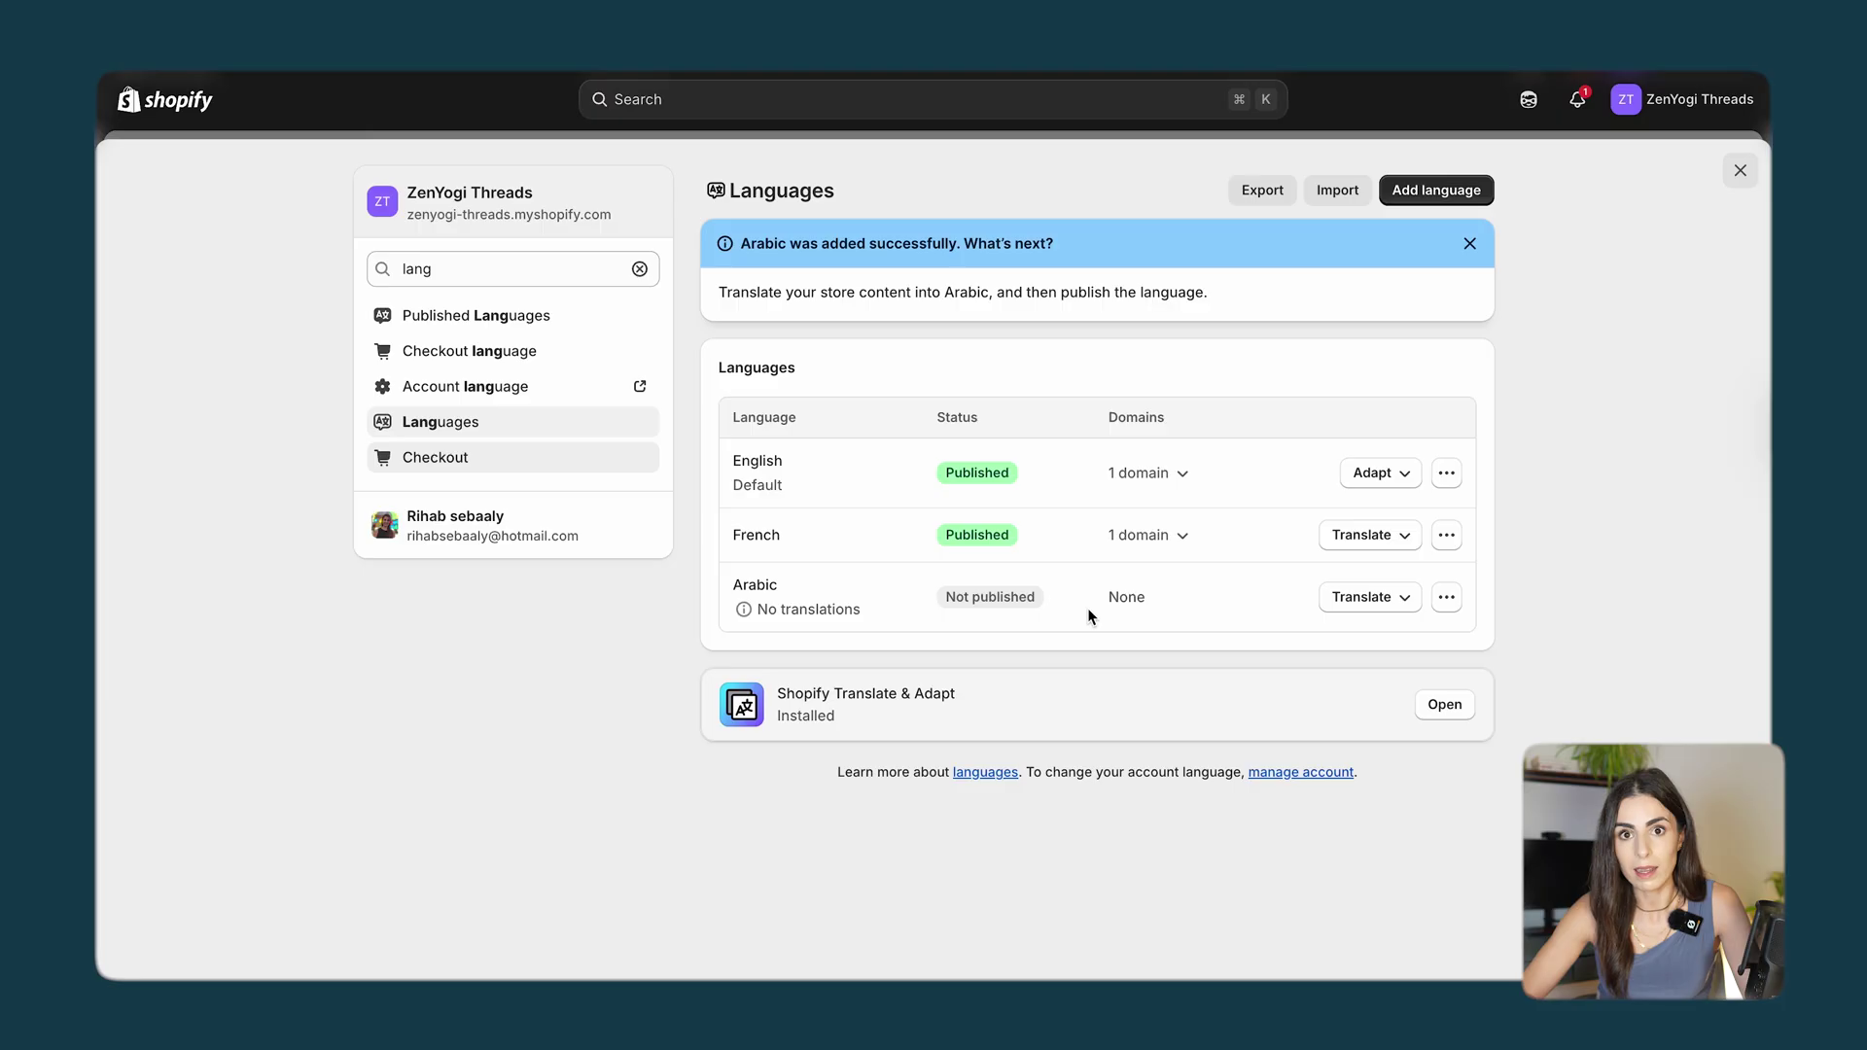
View the Arabic localized content in Translate & Adapt and return to the Languages settings.
left_click(1393, 601)
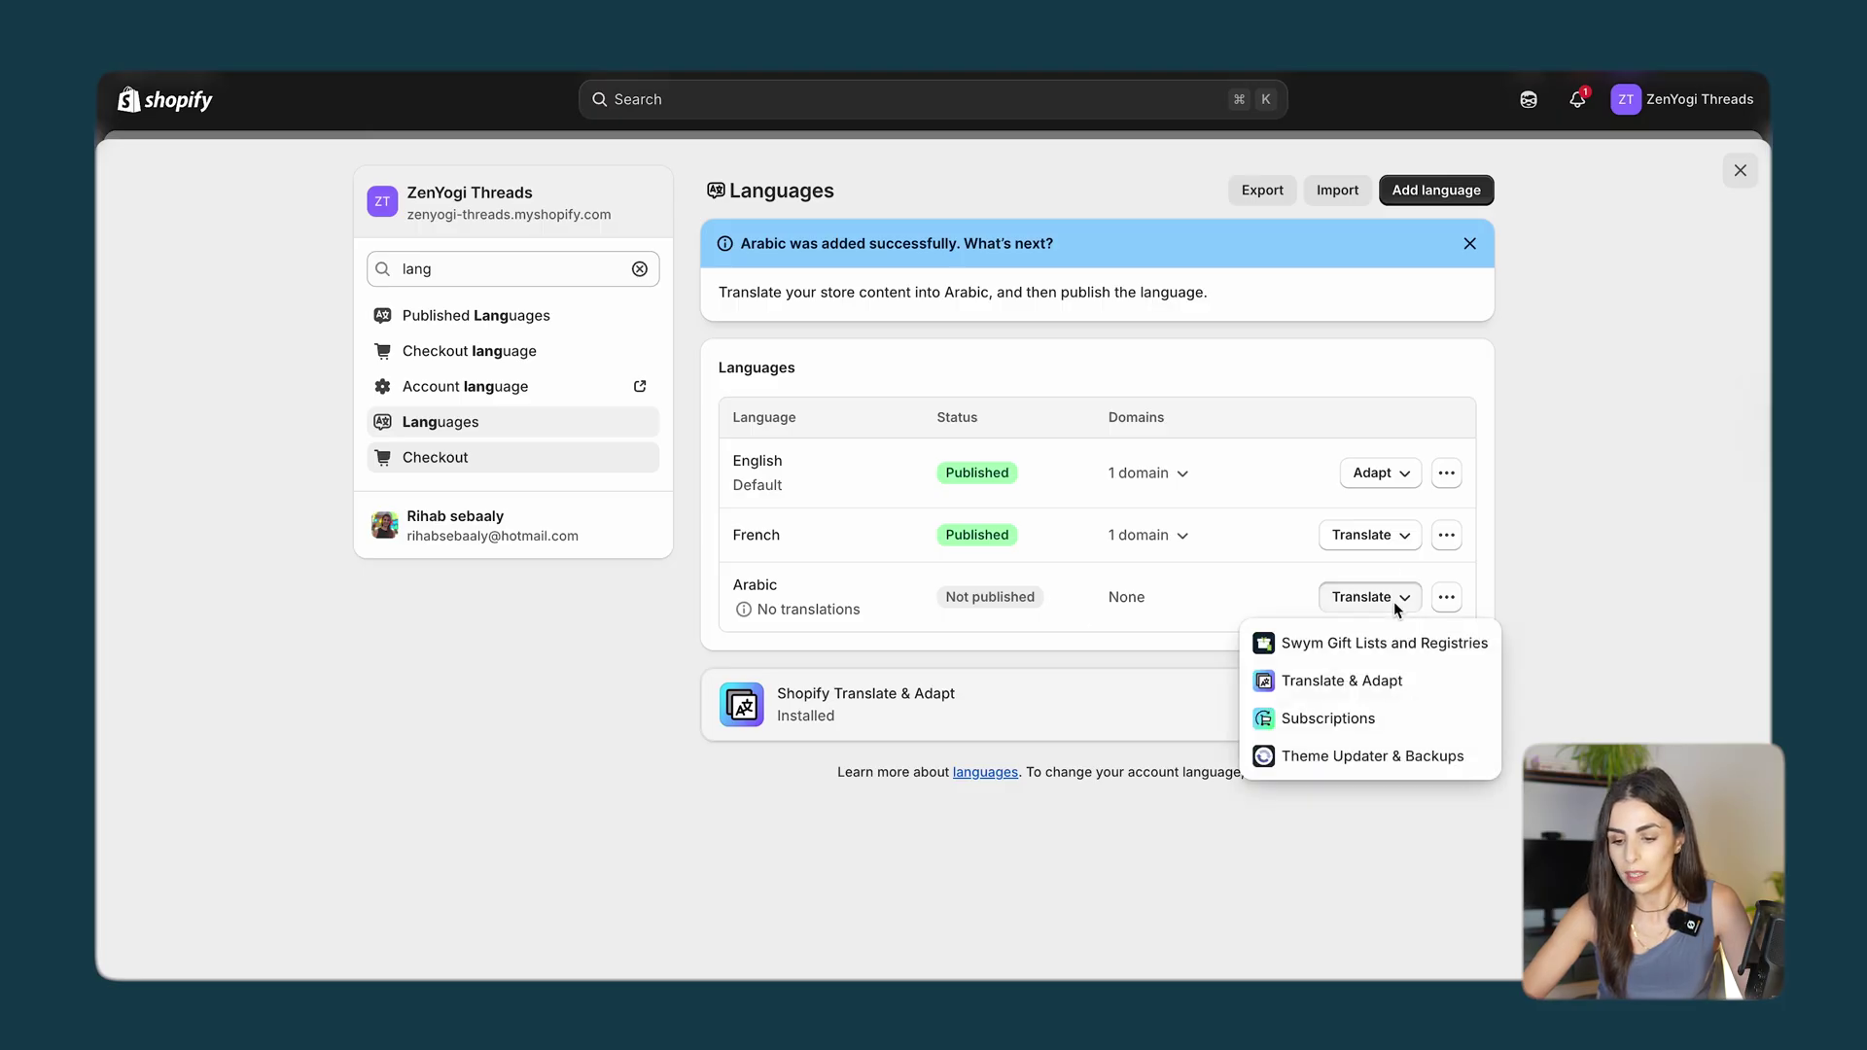
left_click(1375, 698)
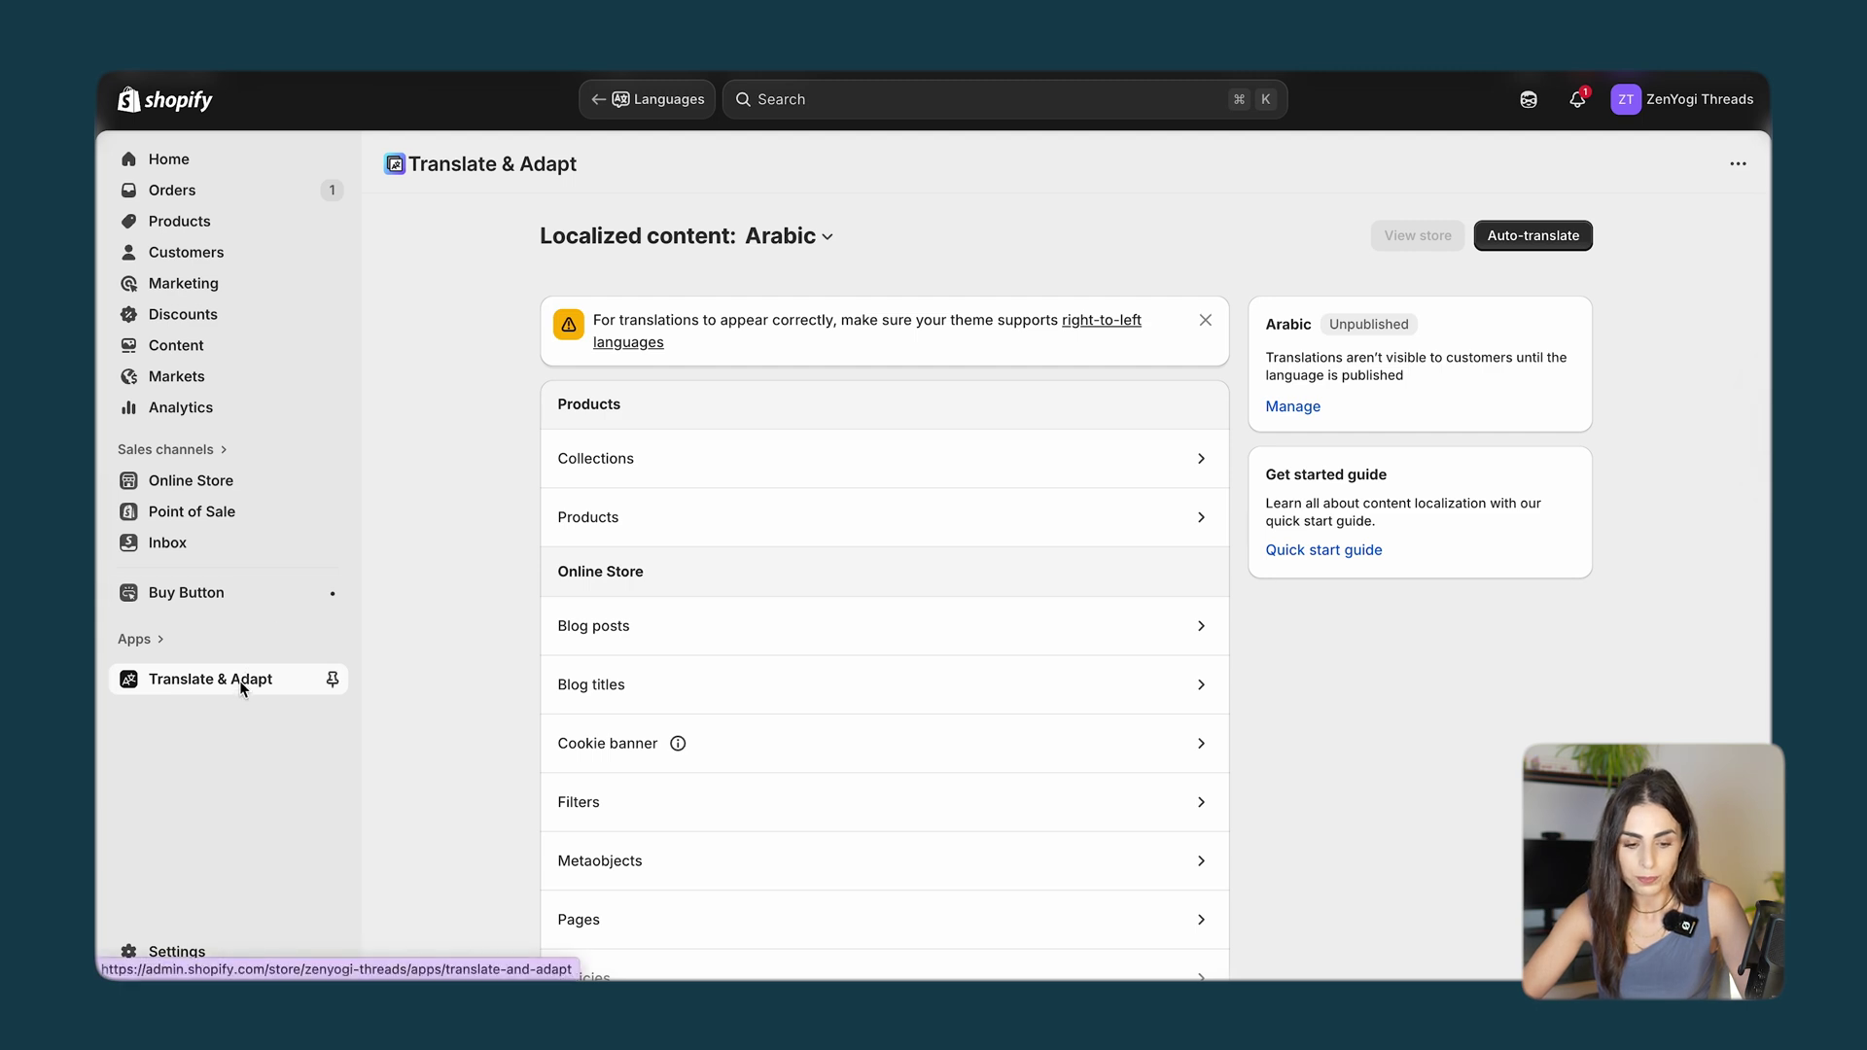
left_click(172, 961)
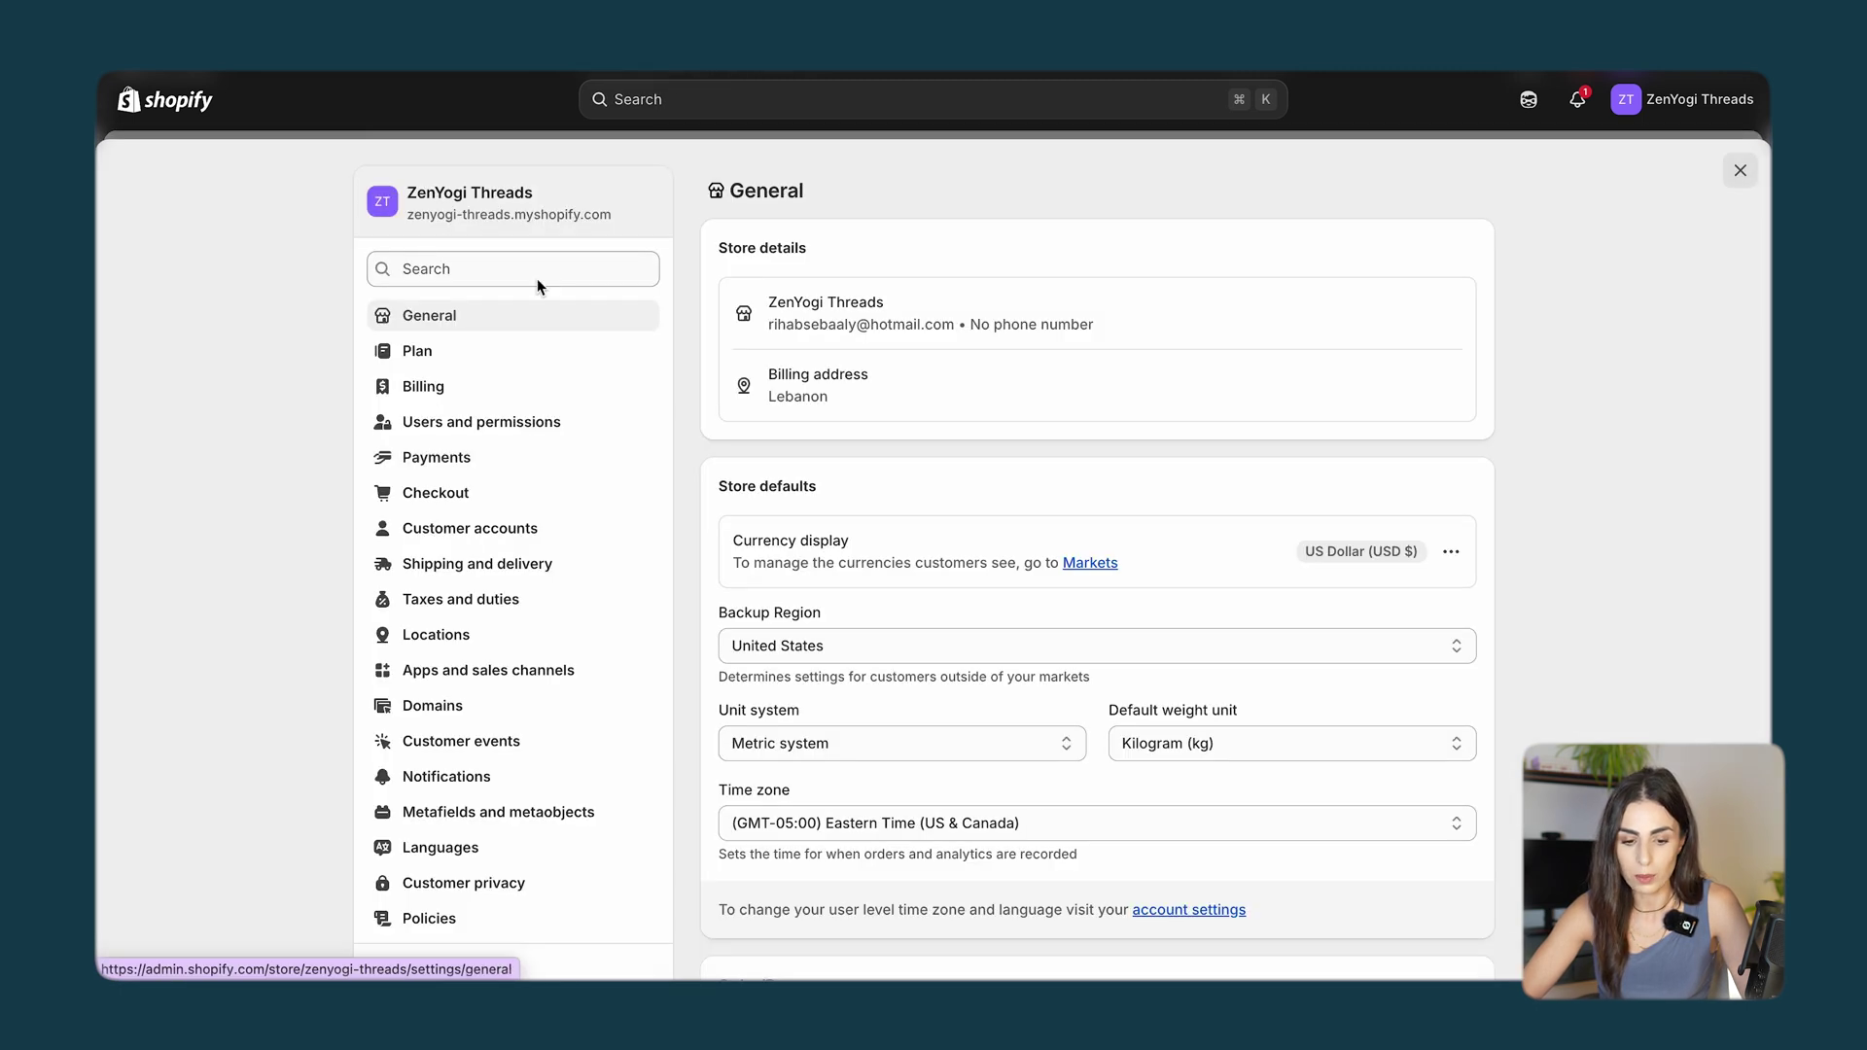
left_click(467, 848)
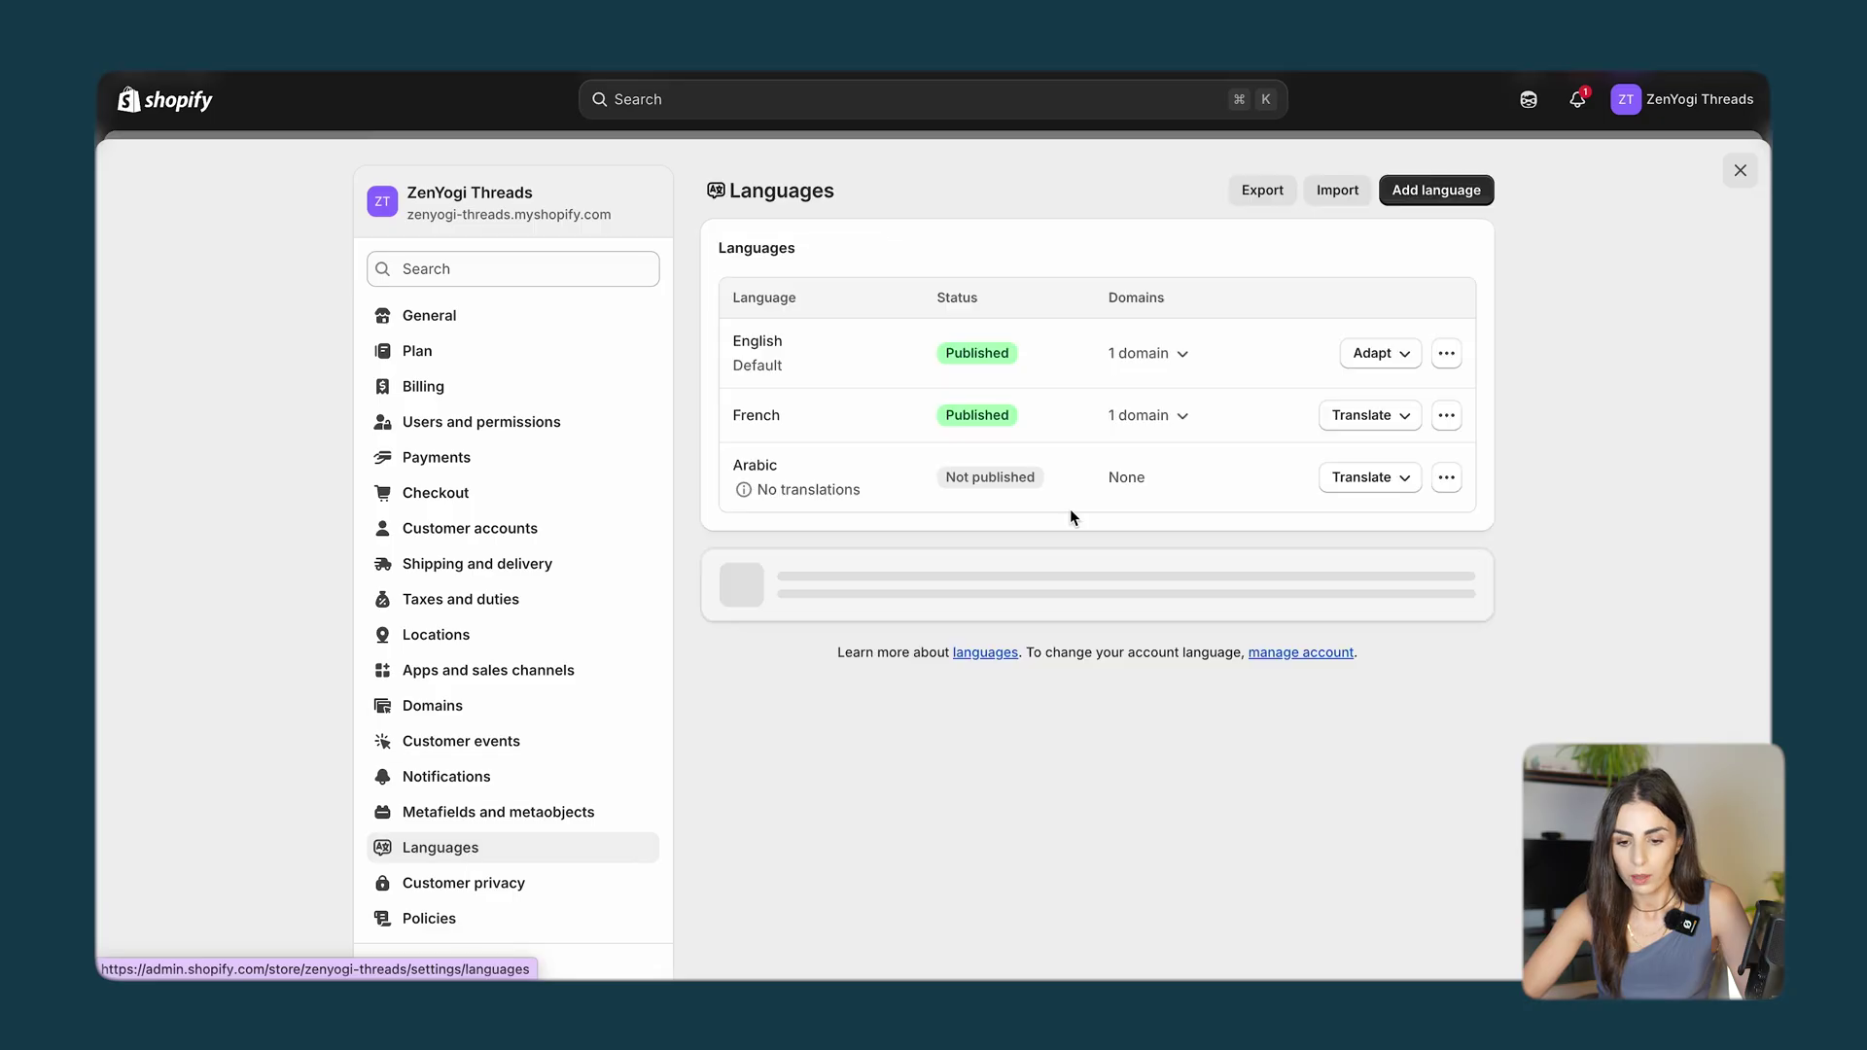
Open the French localized content in Translate & Adapt and look through its translatable content categories.
left_click(1446, 416)
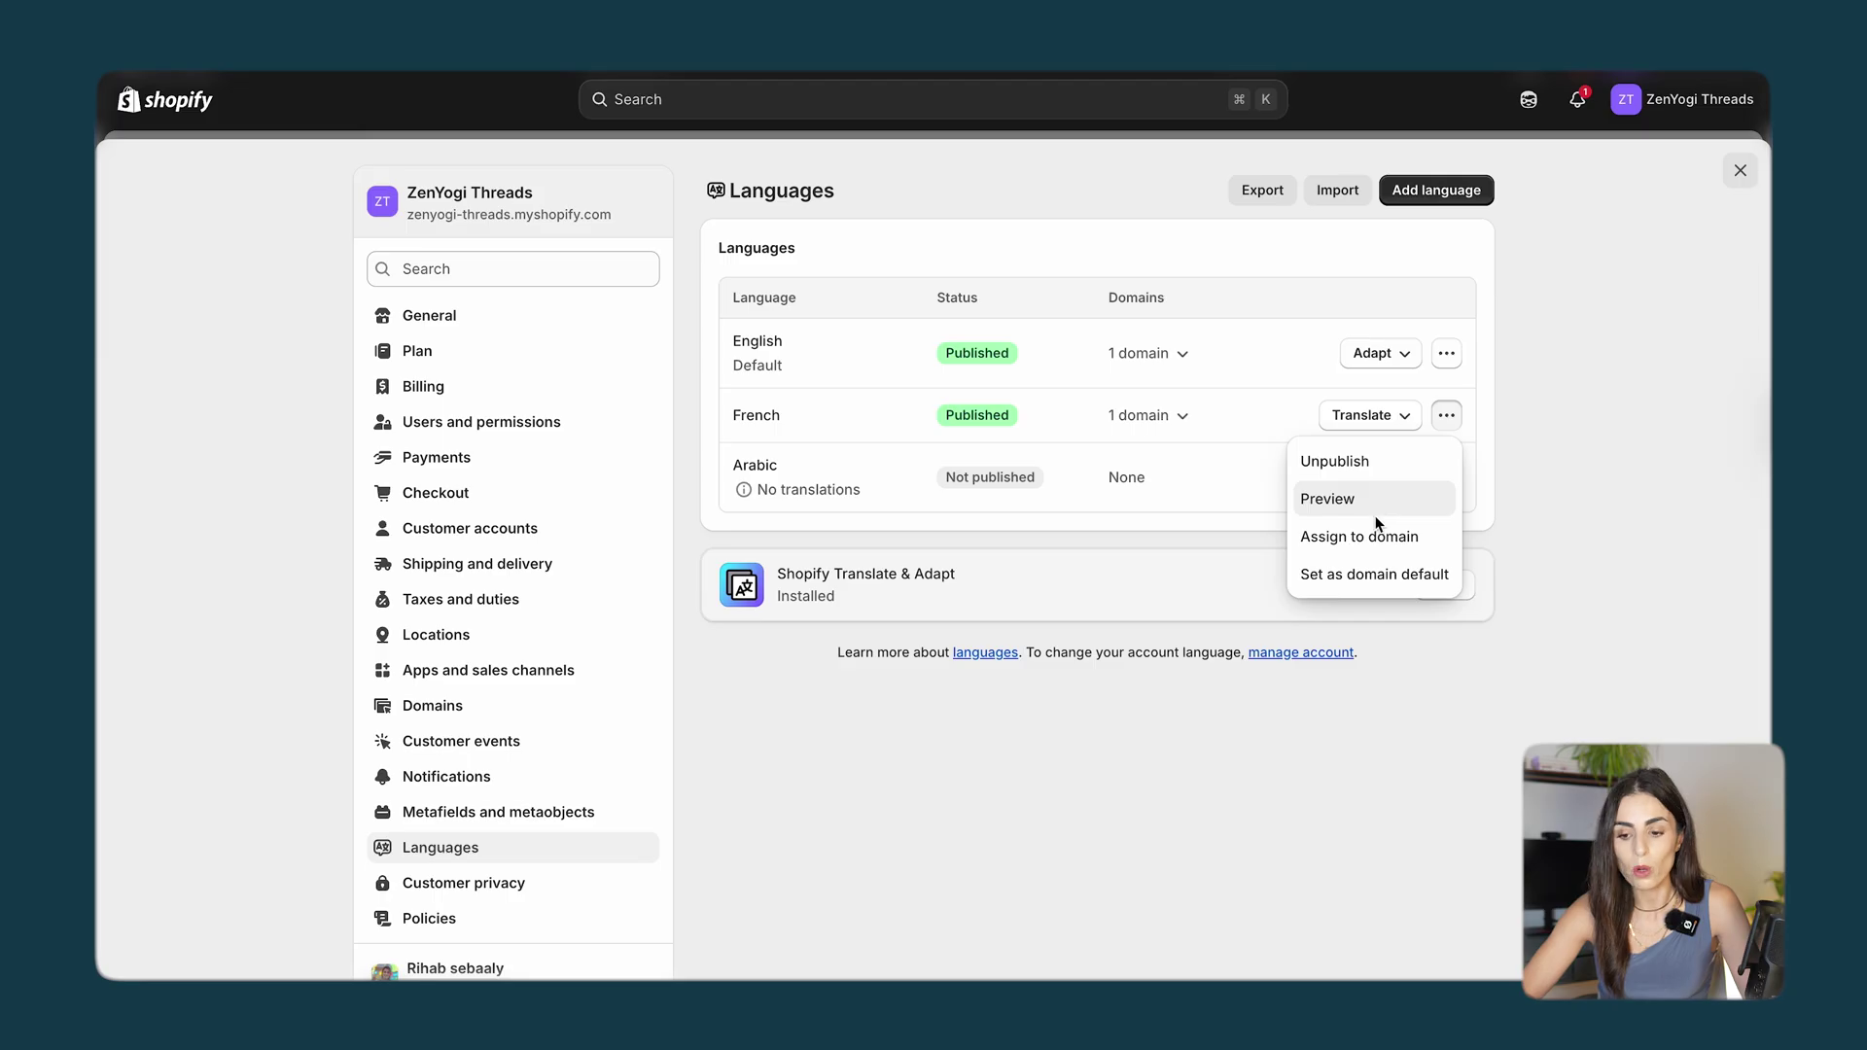
left_click(1373, 418)
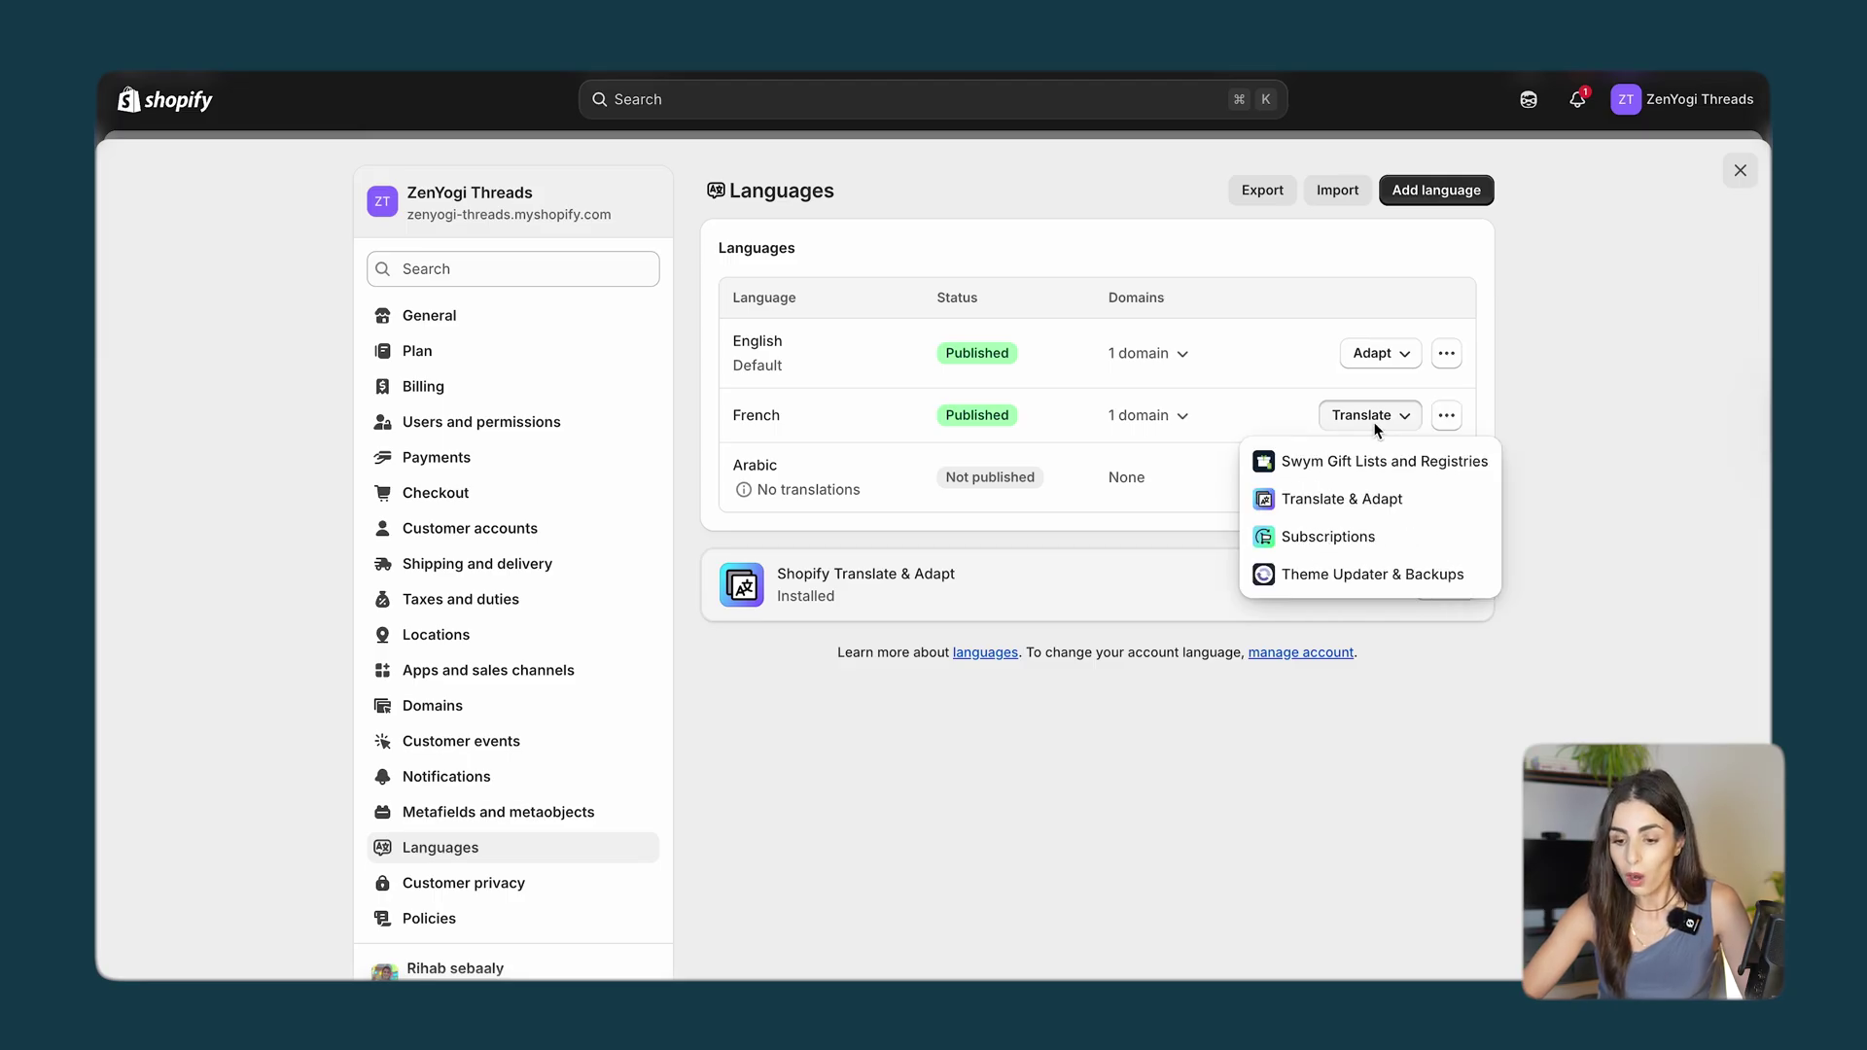
left_click(1339, 499)
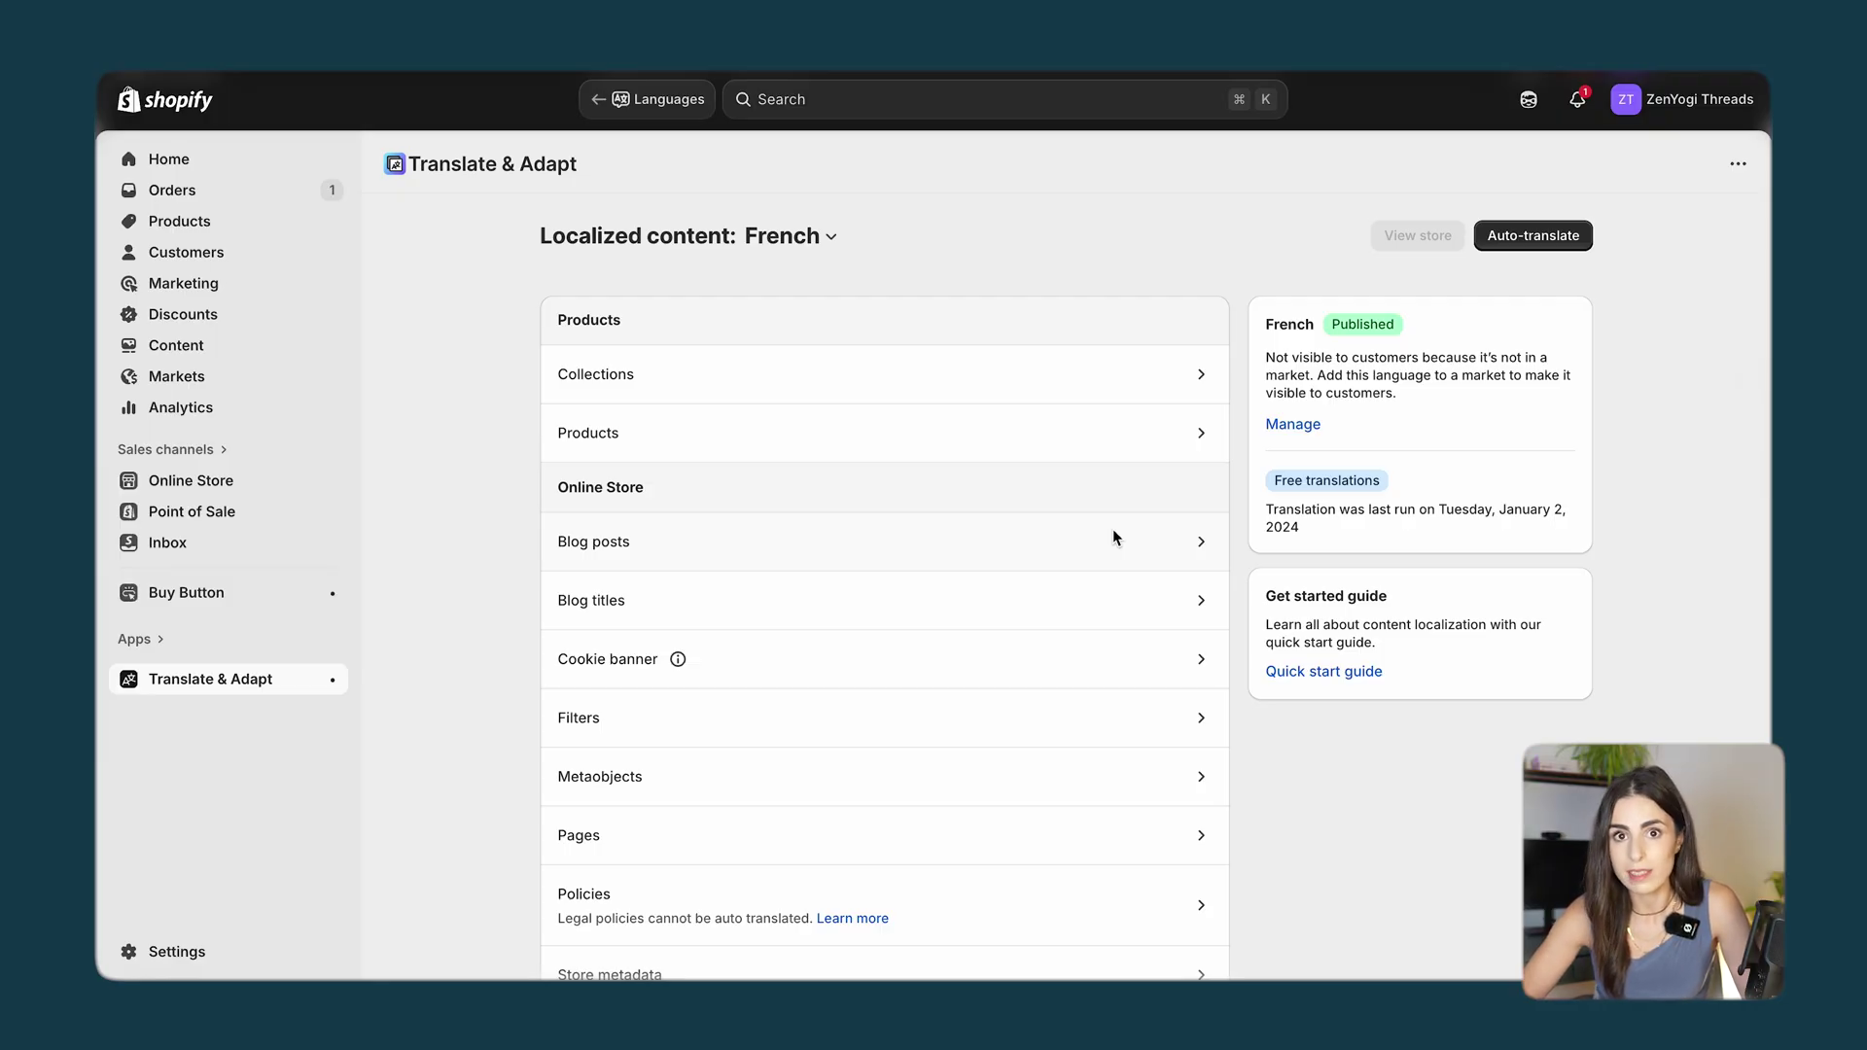
scroll(804, 777, "down", 5)
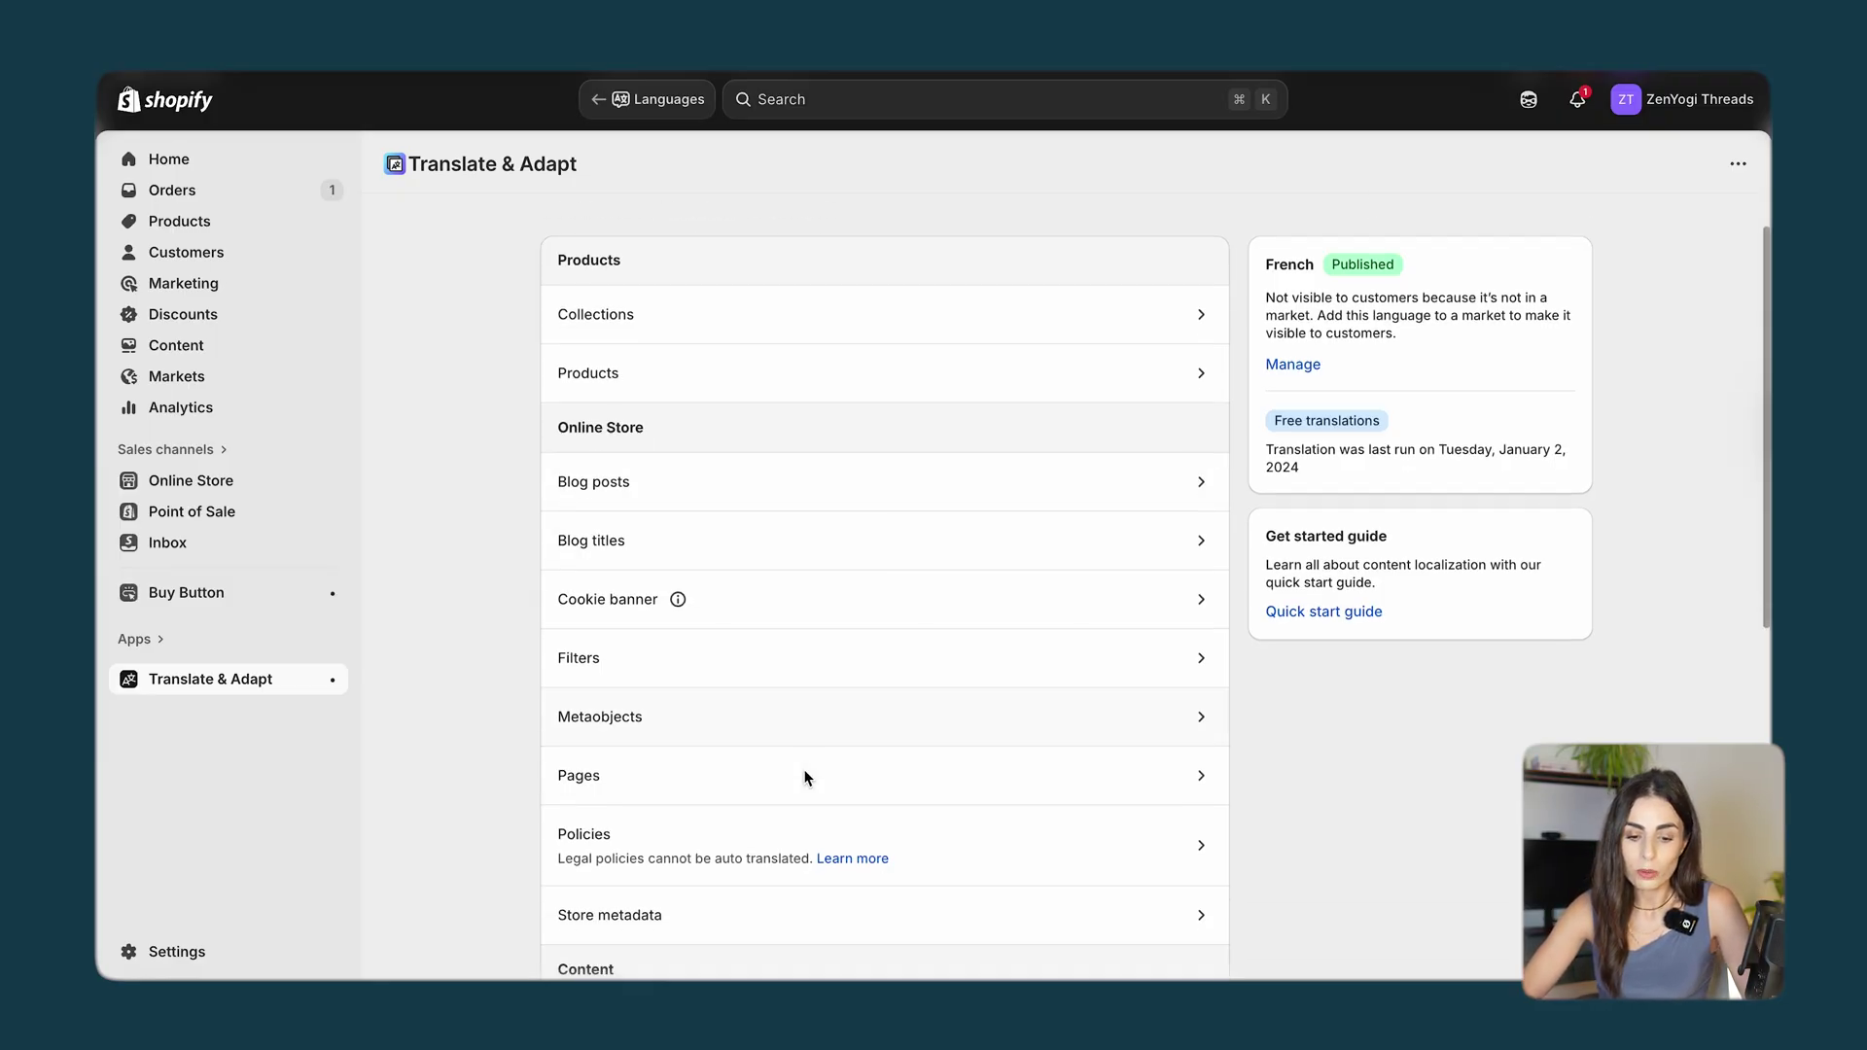
scroll(804, 777, "down", 4)
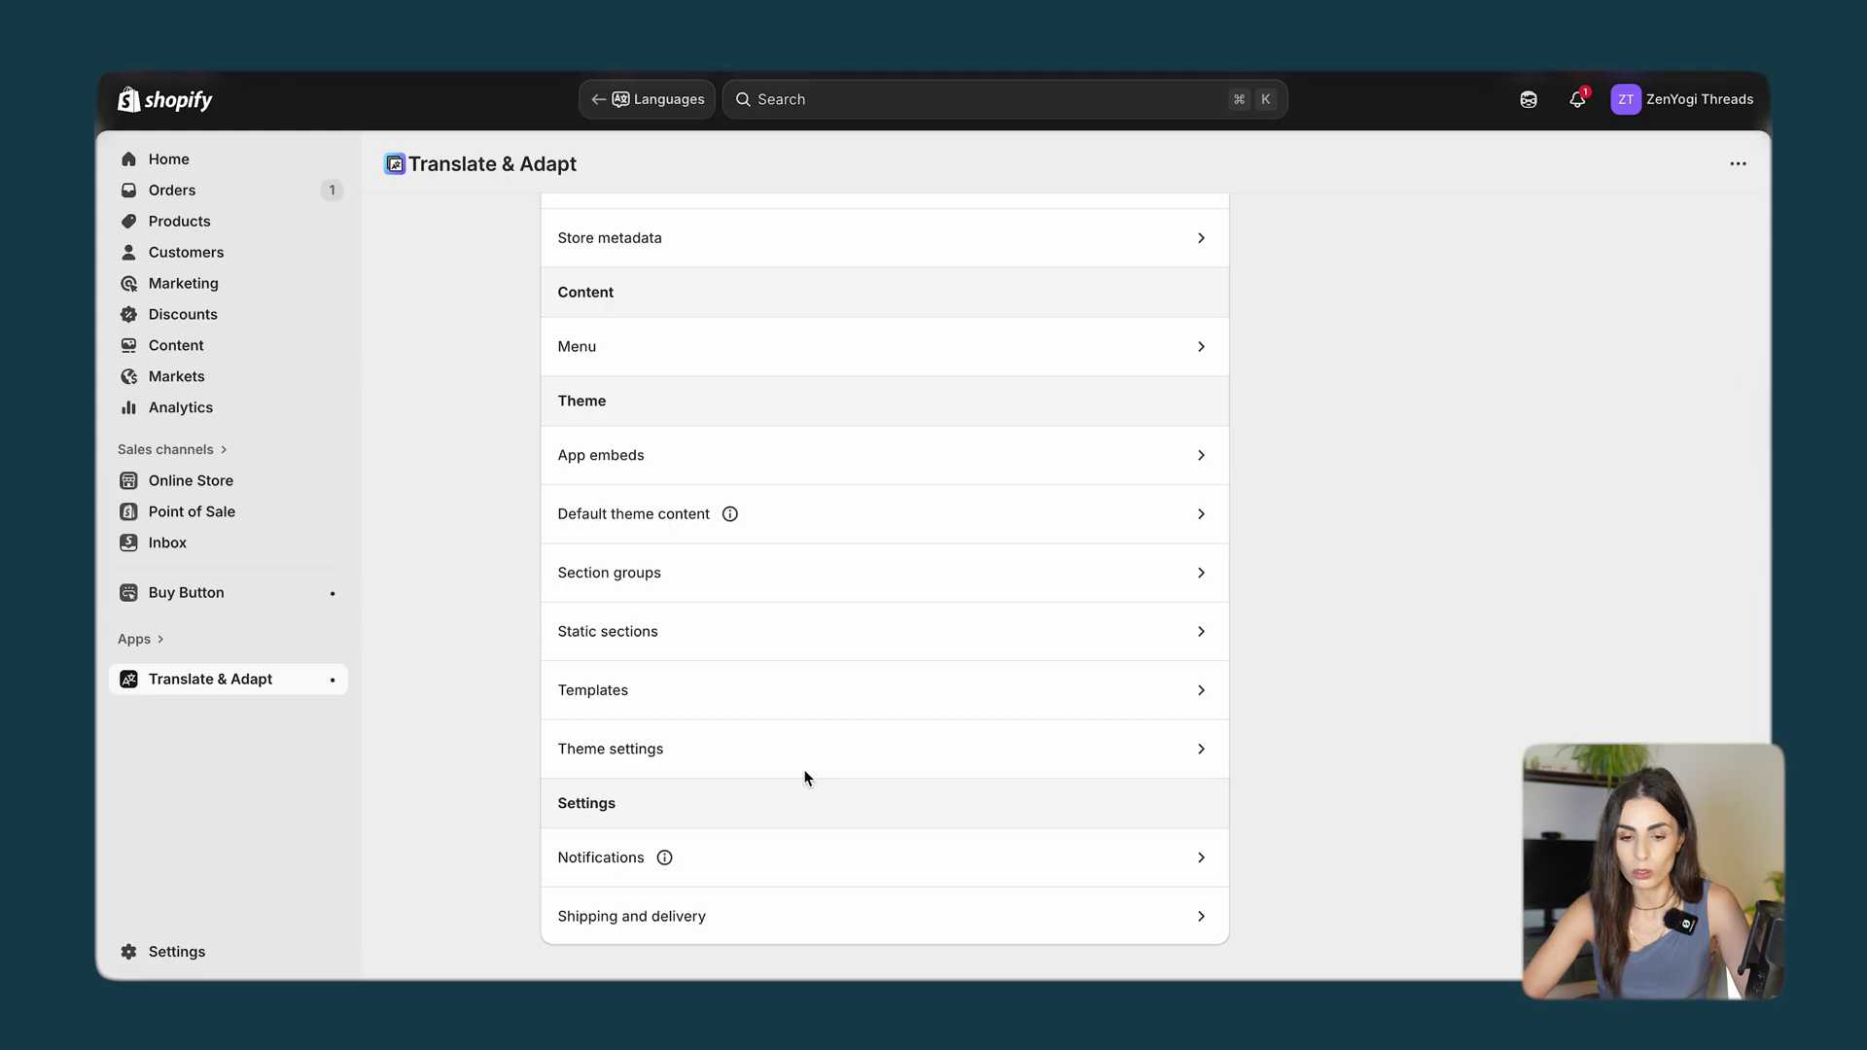
scroll(804, 777, "up", 9)
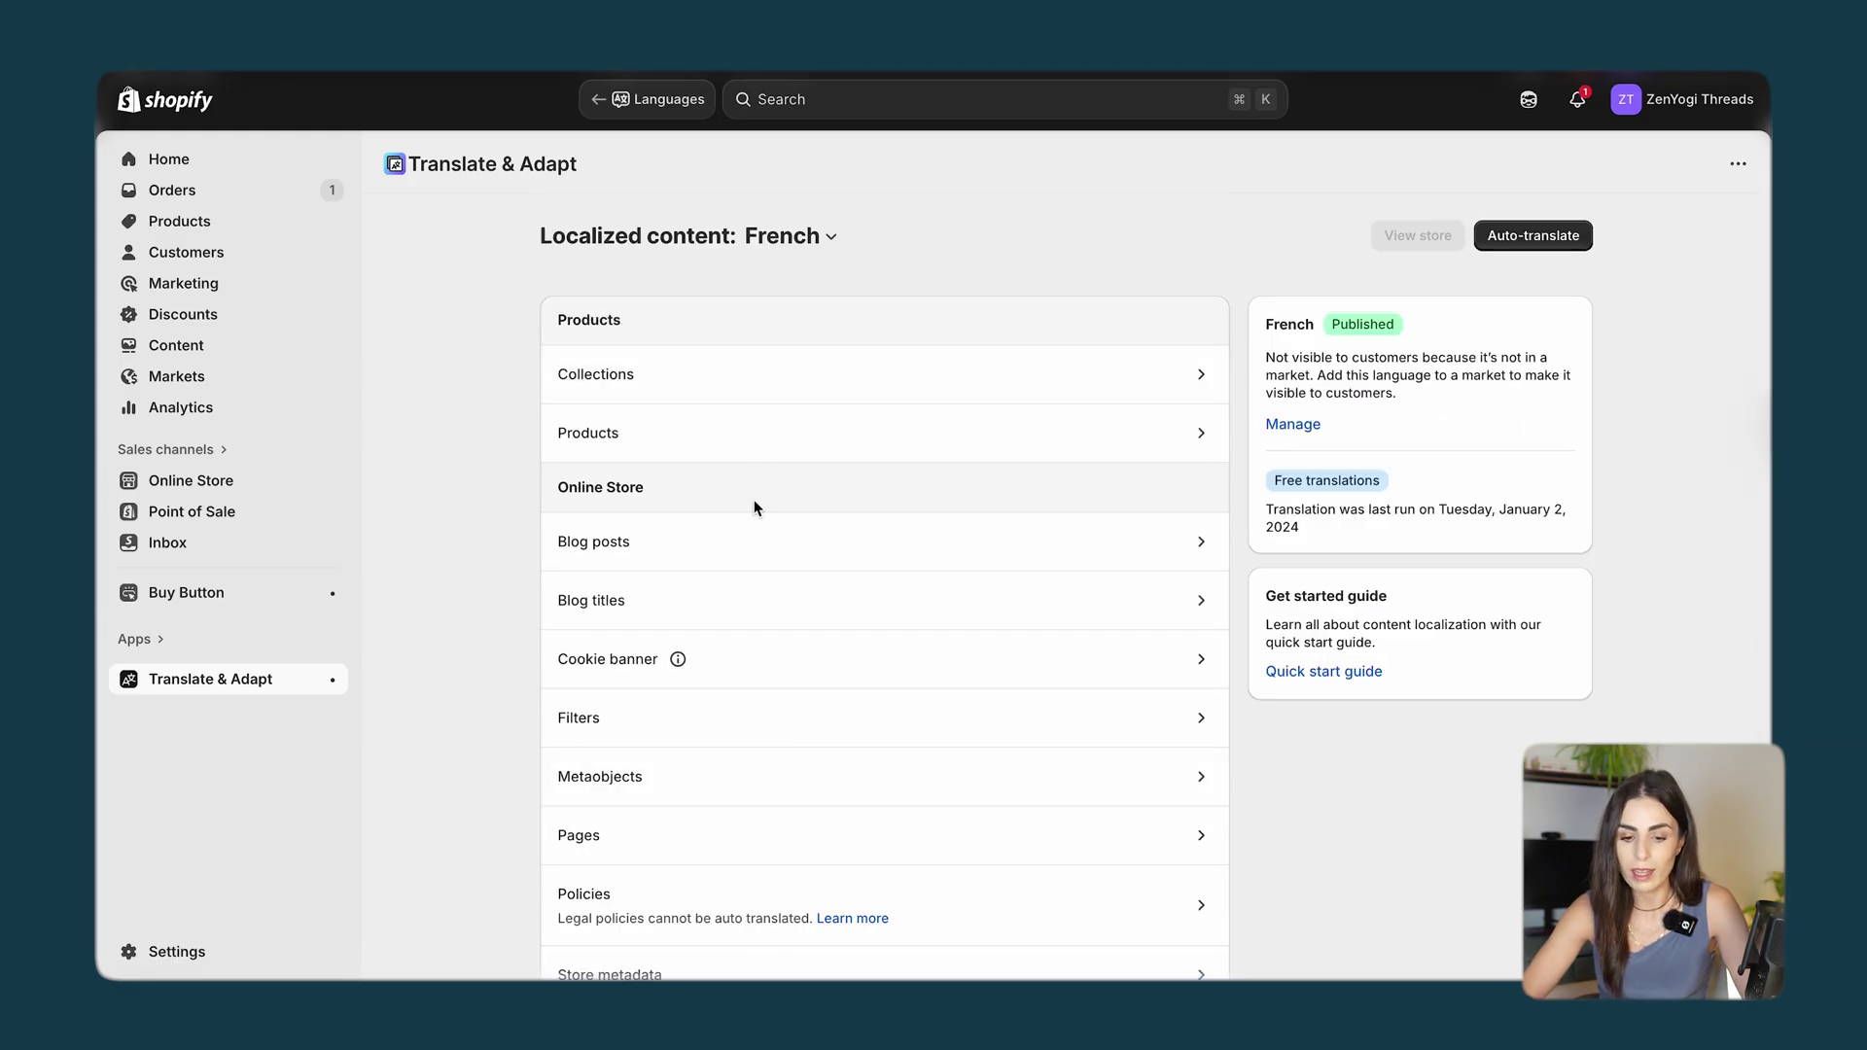
scroll(731, 687, "down", 8)
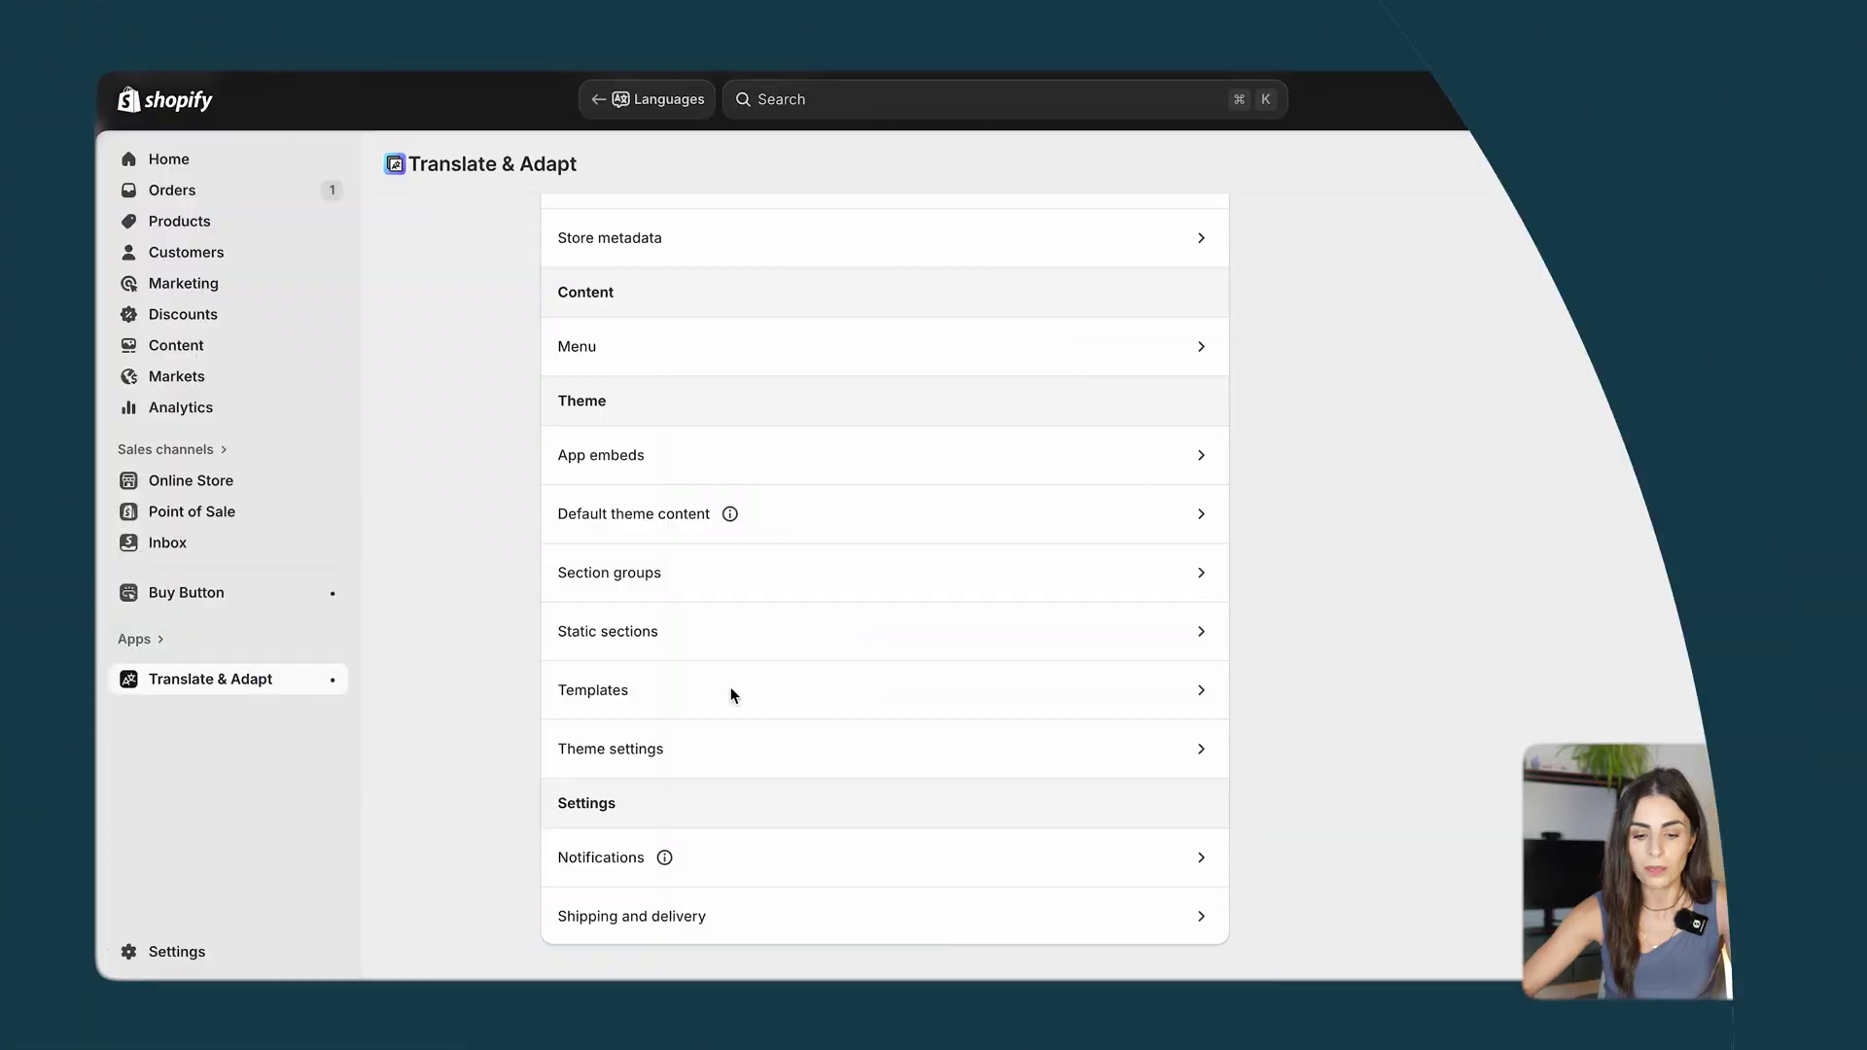
scroll(732, 686, "up", 5)
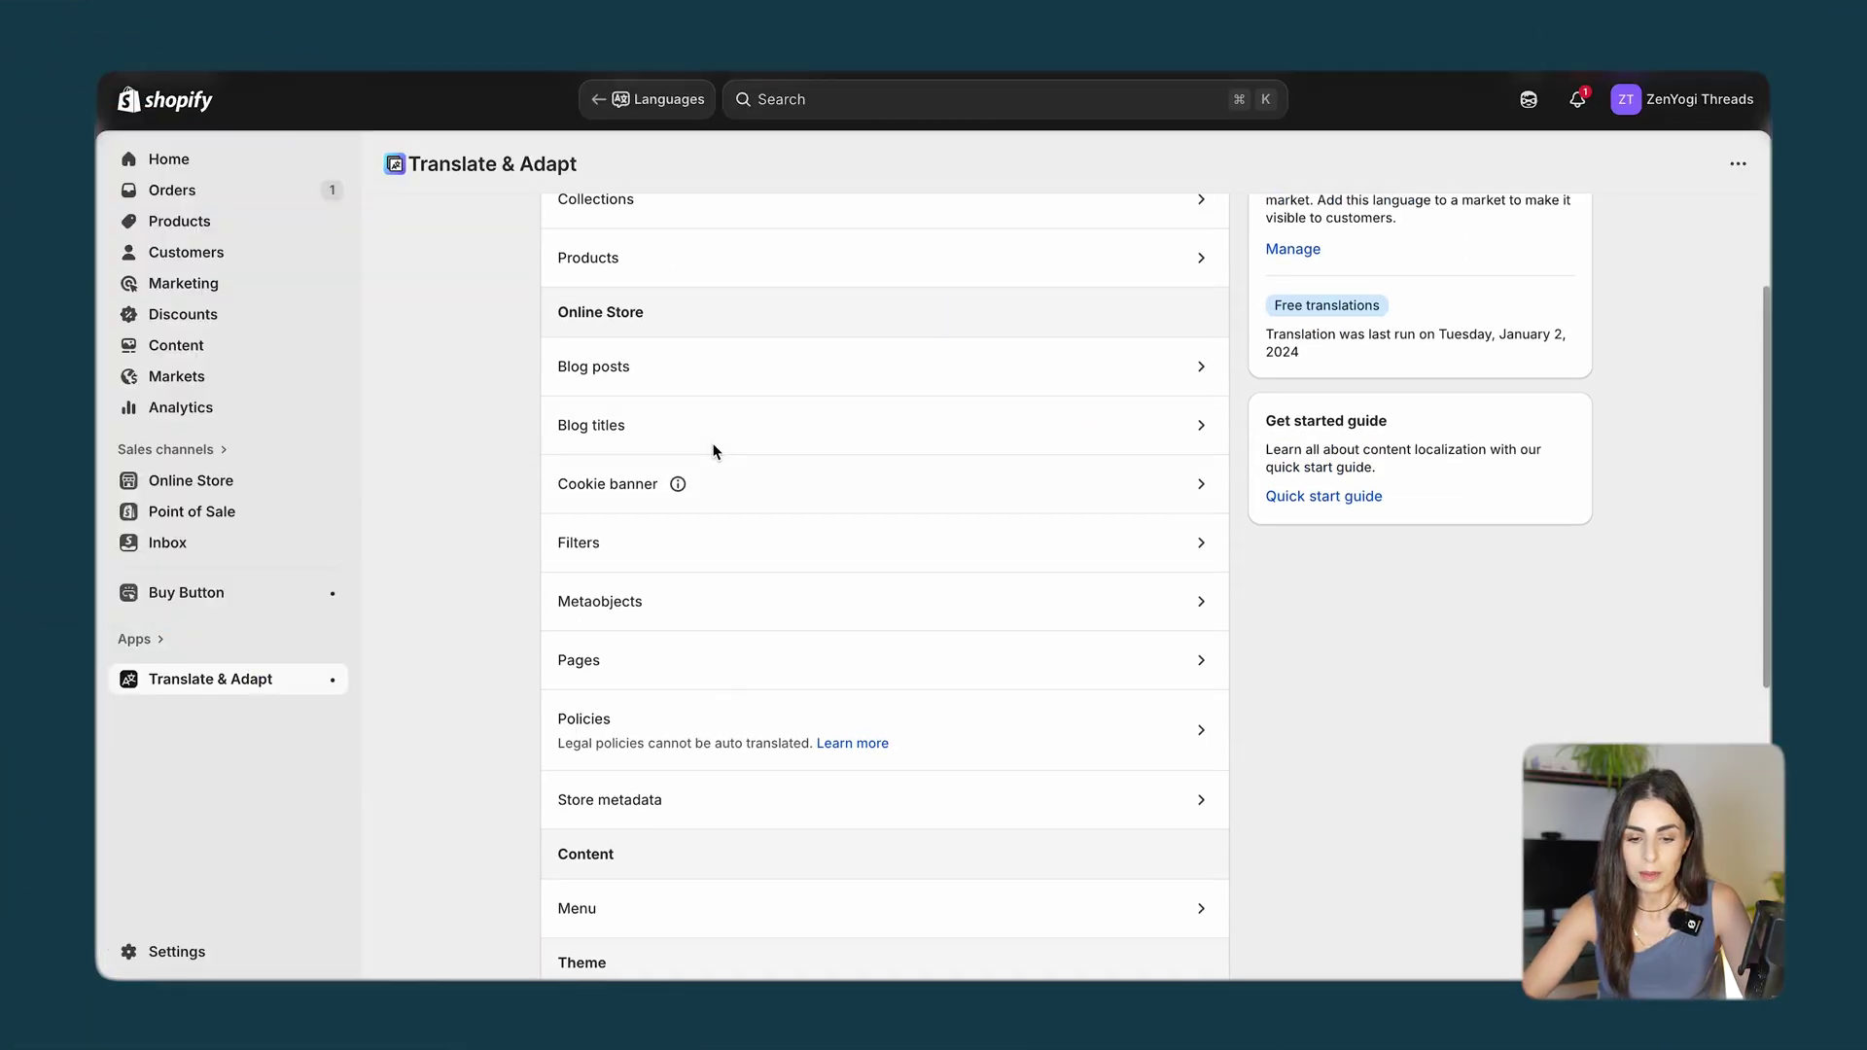
Examine the Flow & Glow Jumpsuit's French product translation and return to review the overview of French localized content.
left_click(680, 322)
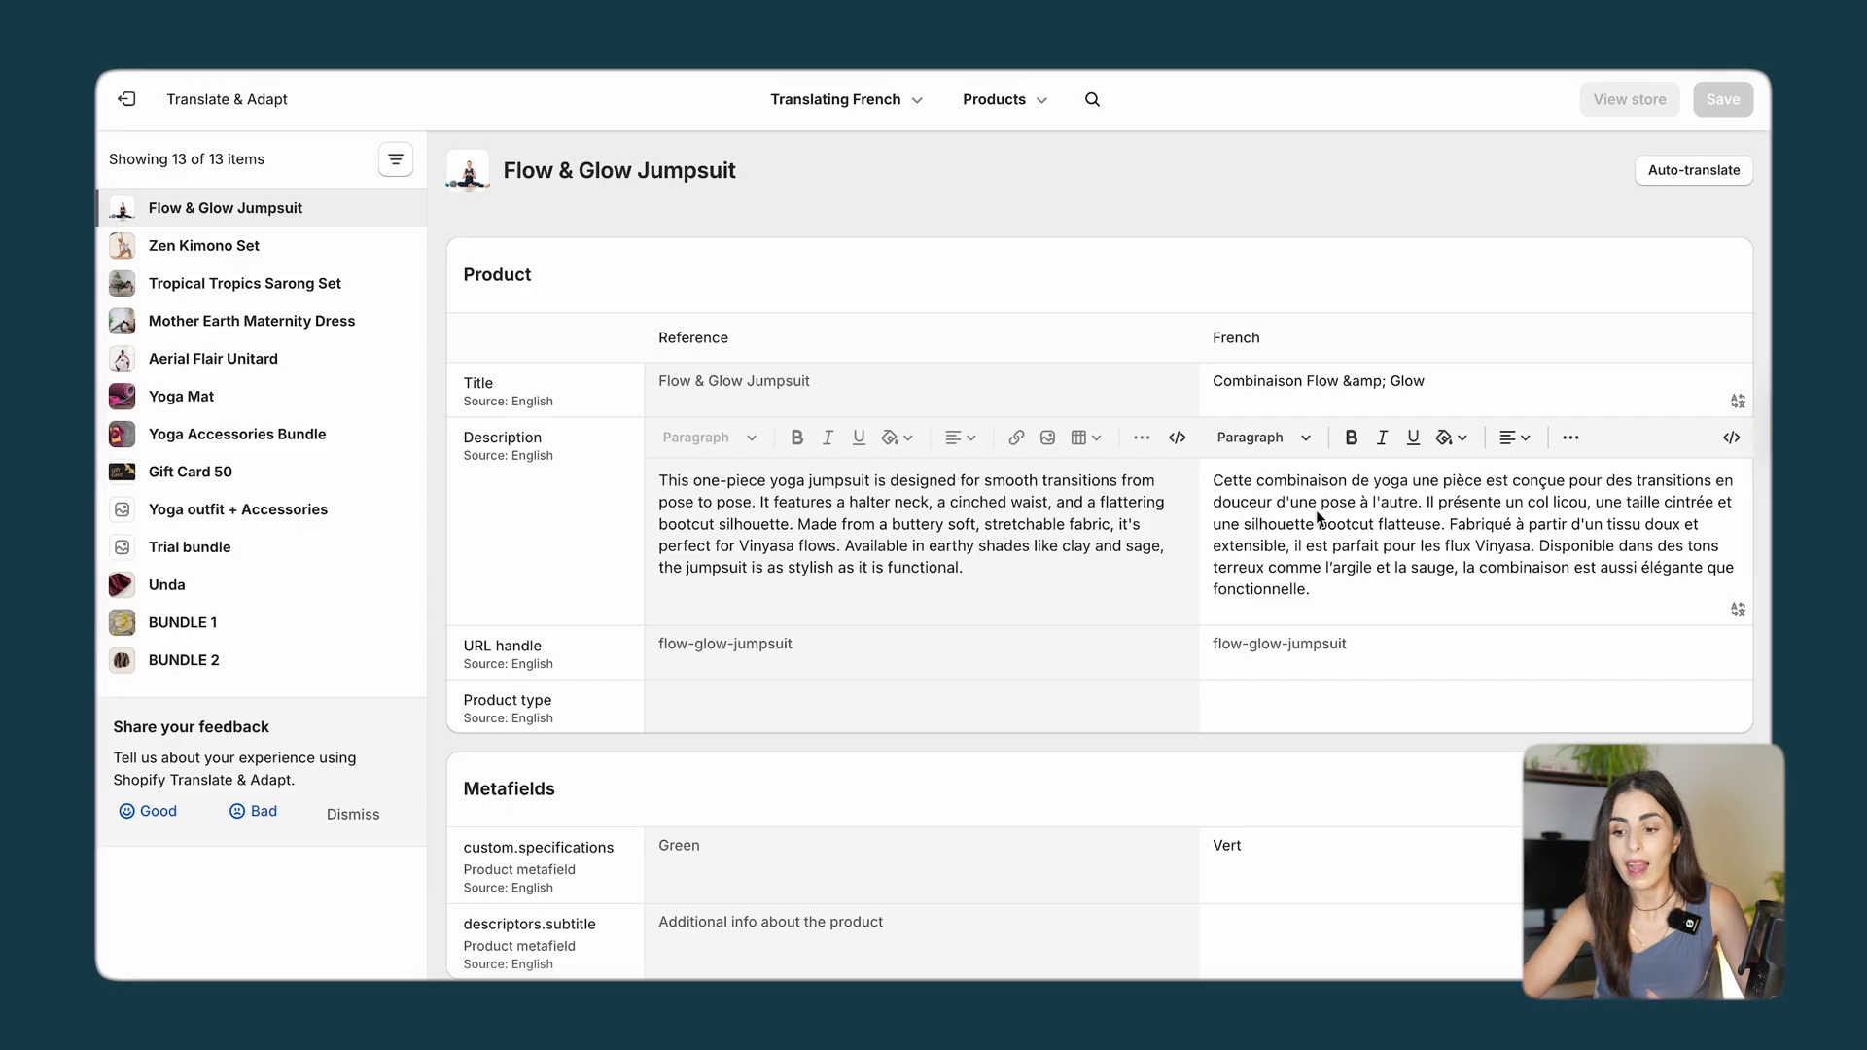
scroll(1322, 505, "down", 2)
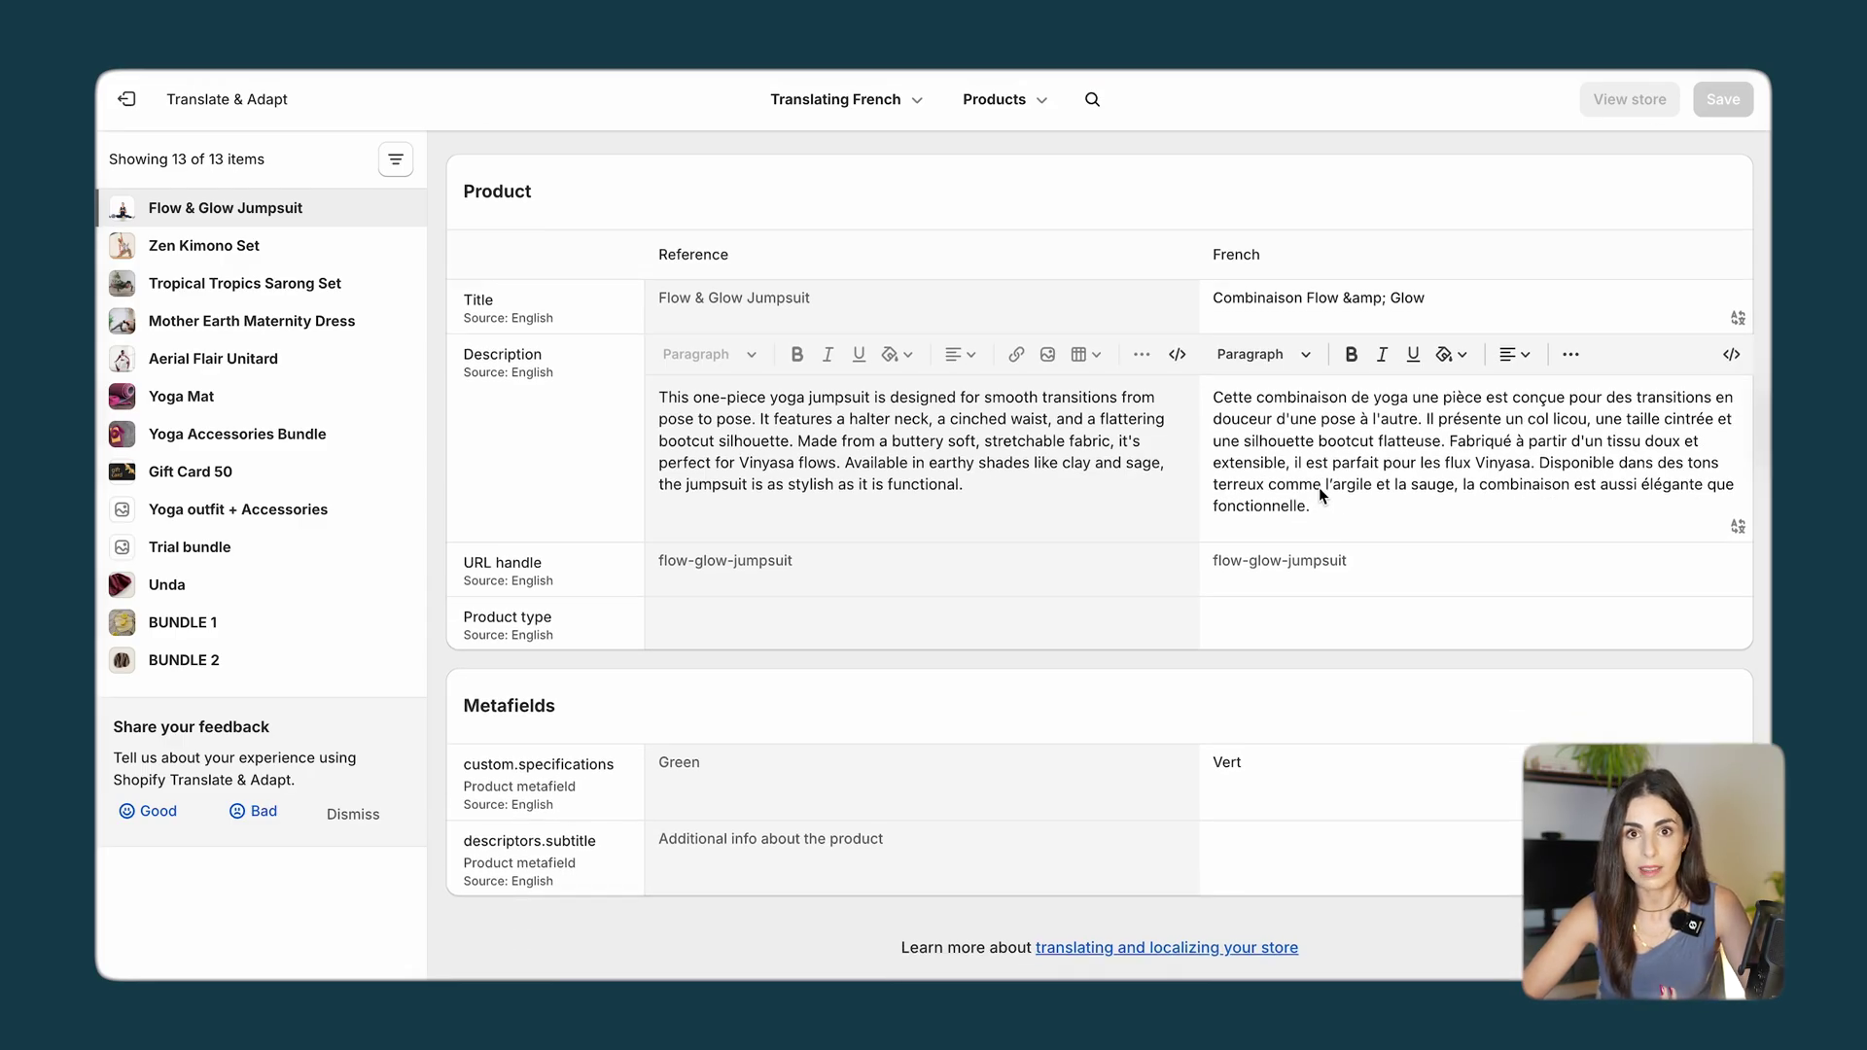
left_click(1319, 487)
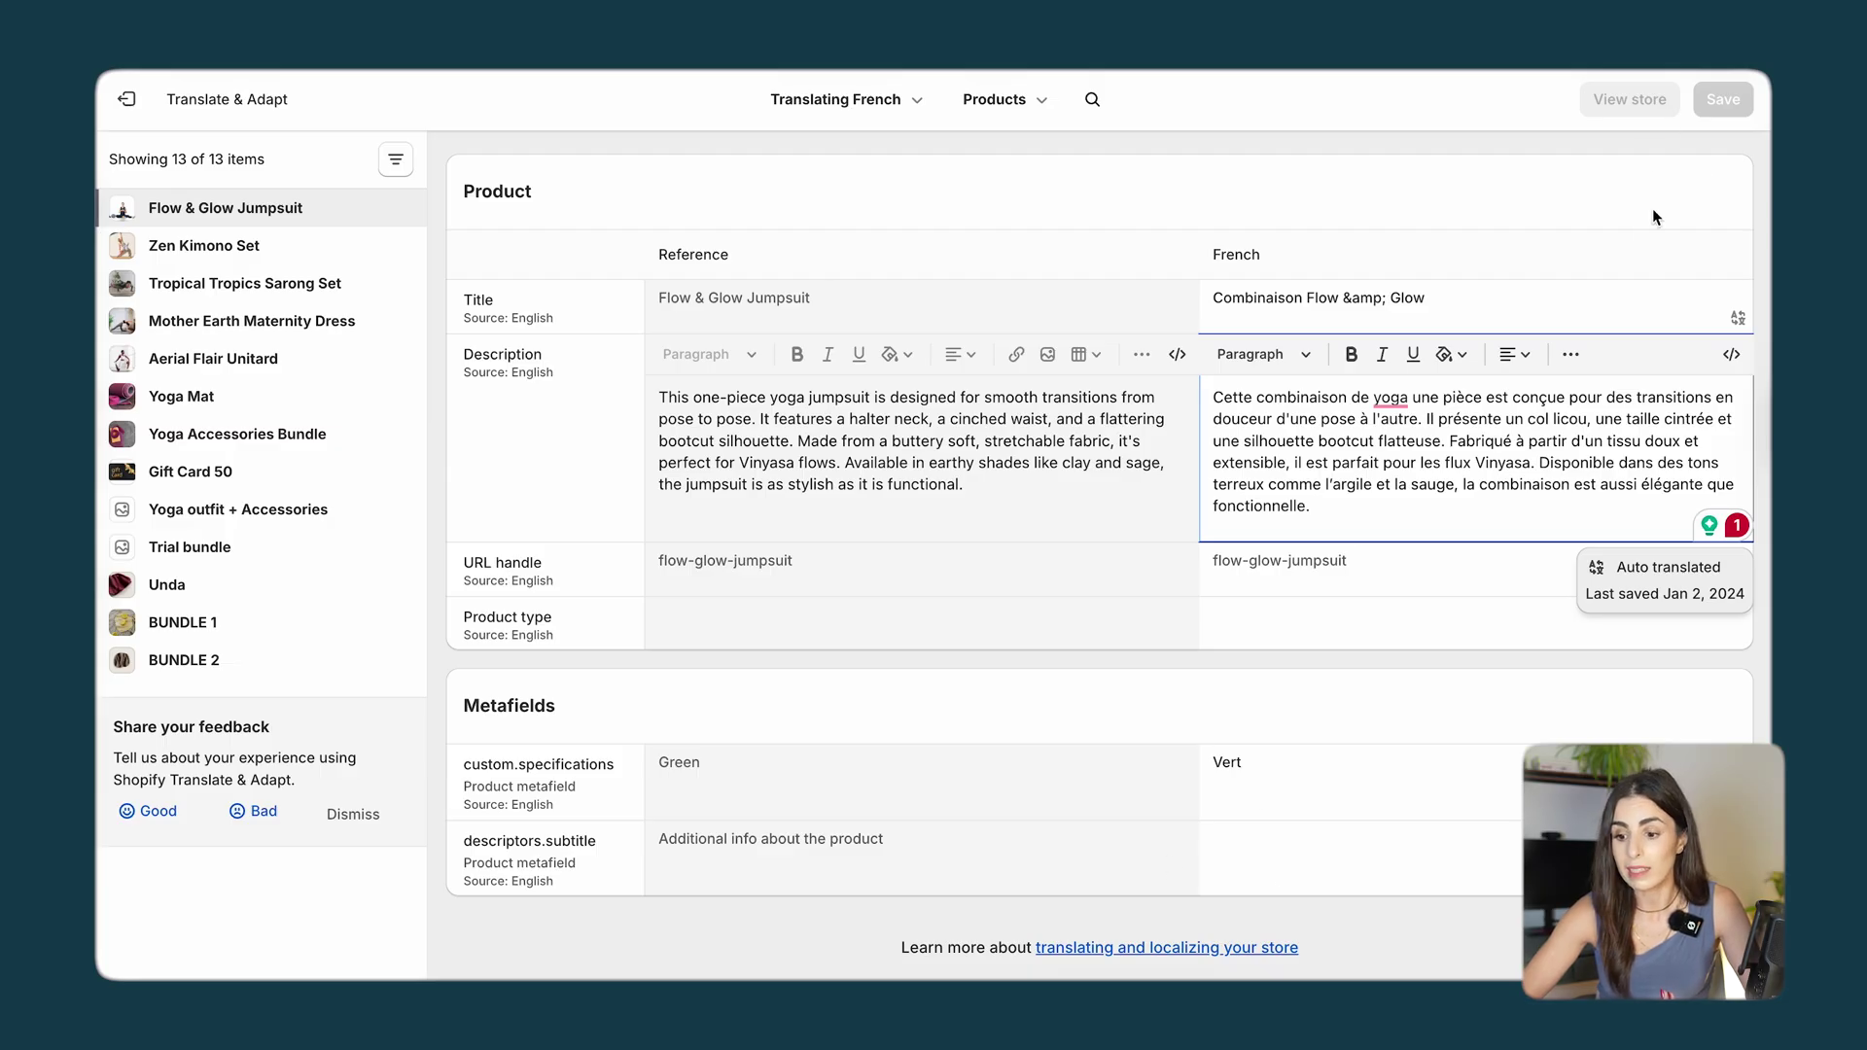
scroll(1517, 365, "up", 2)
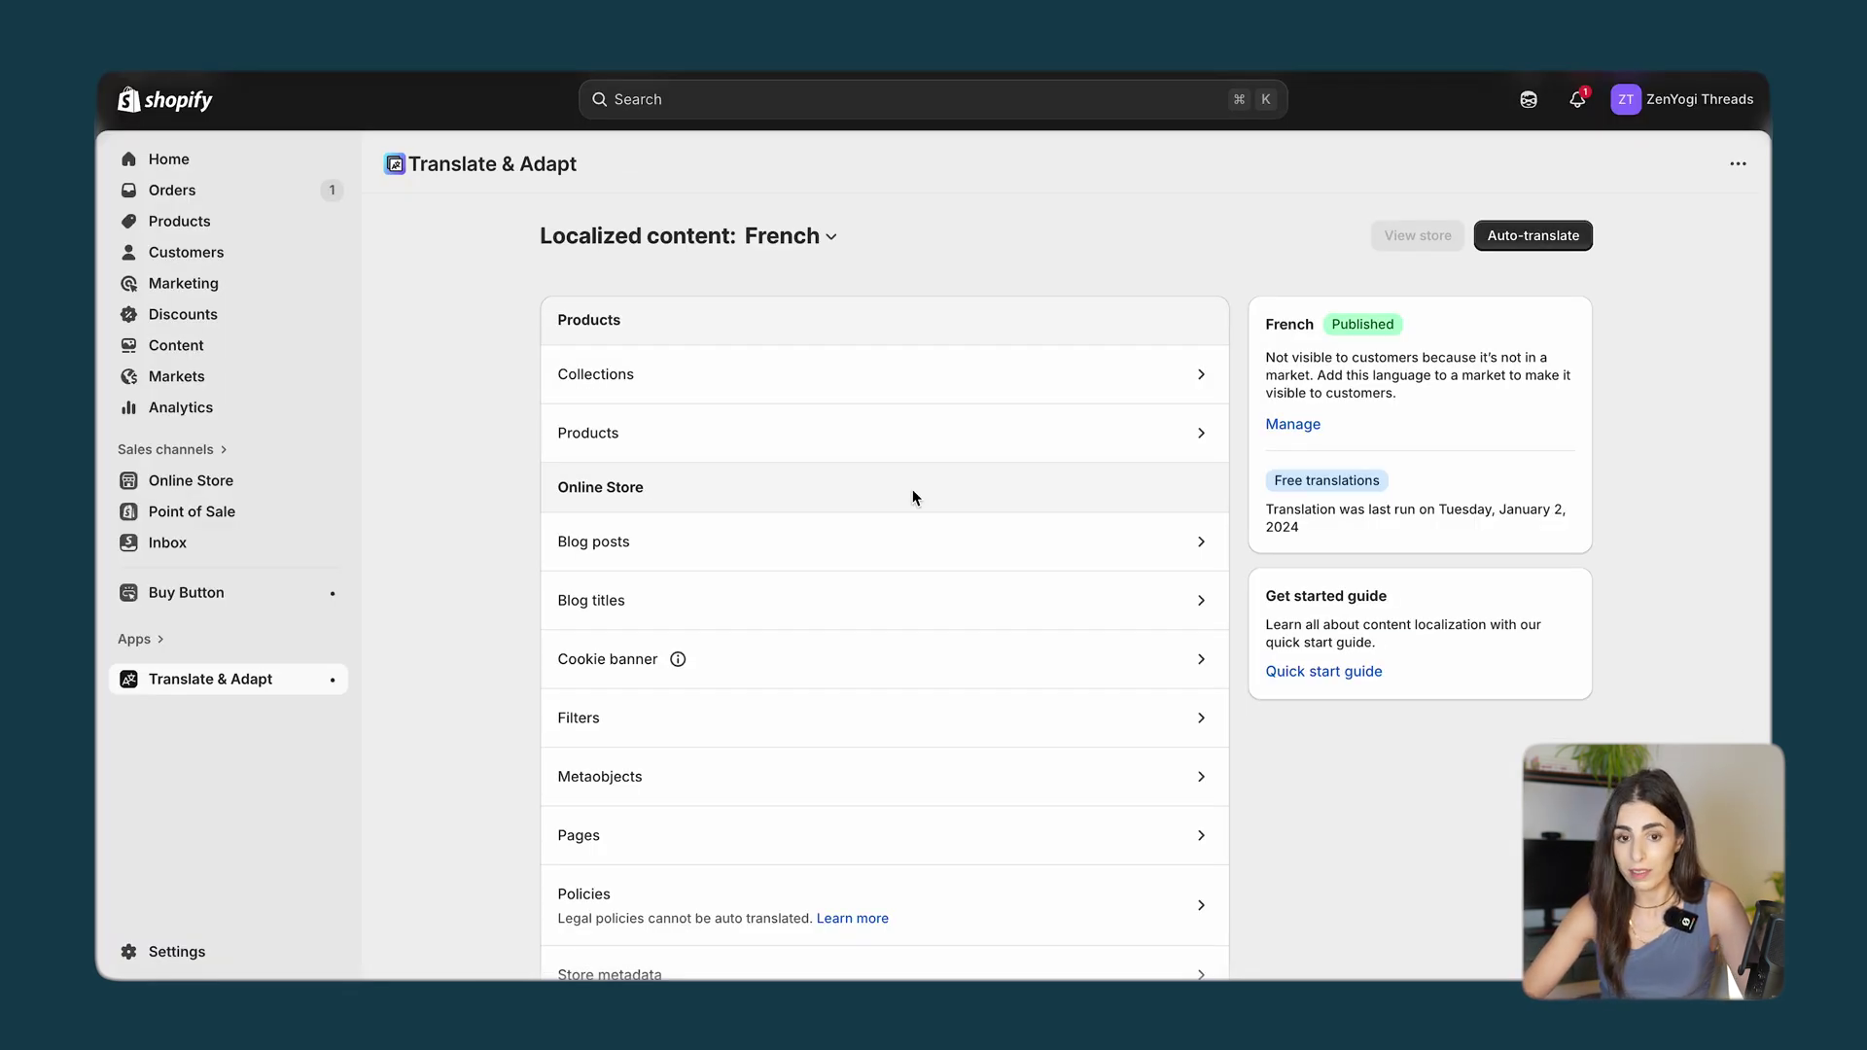
scroll(912, 497, "down", 5)
scroll(792, 637, "down", 1)
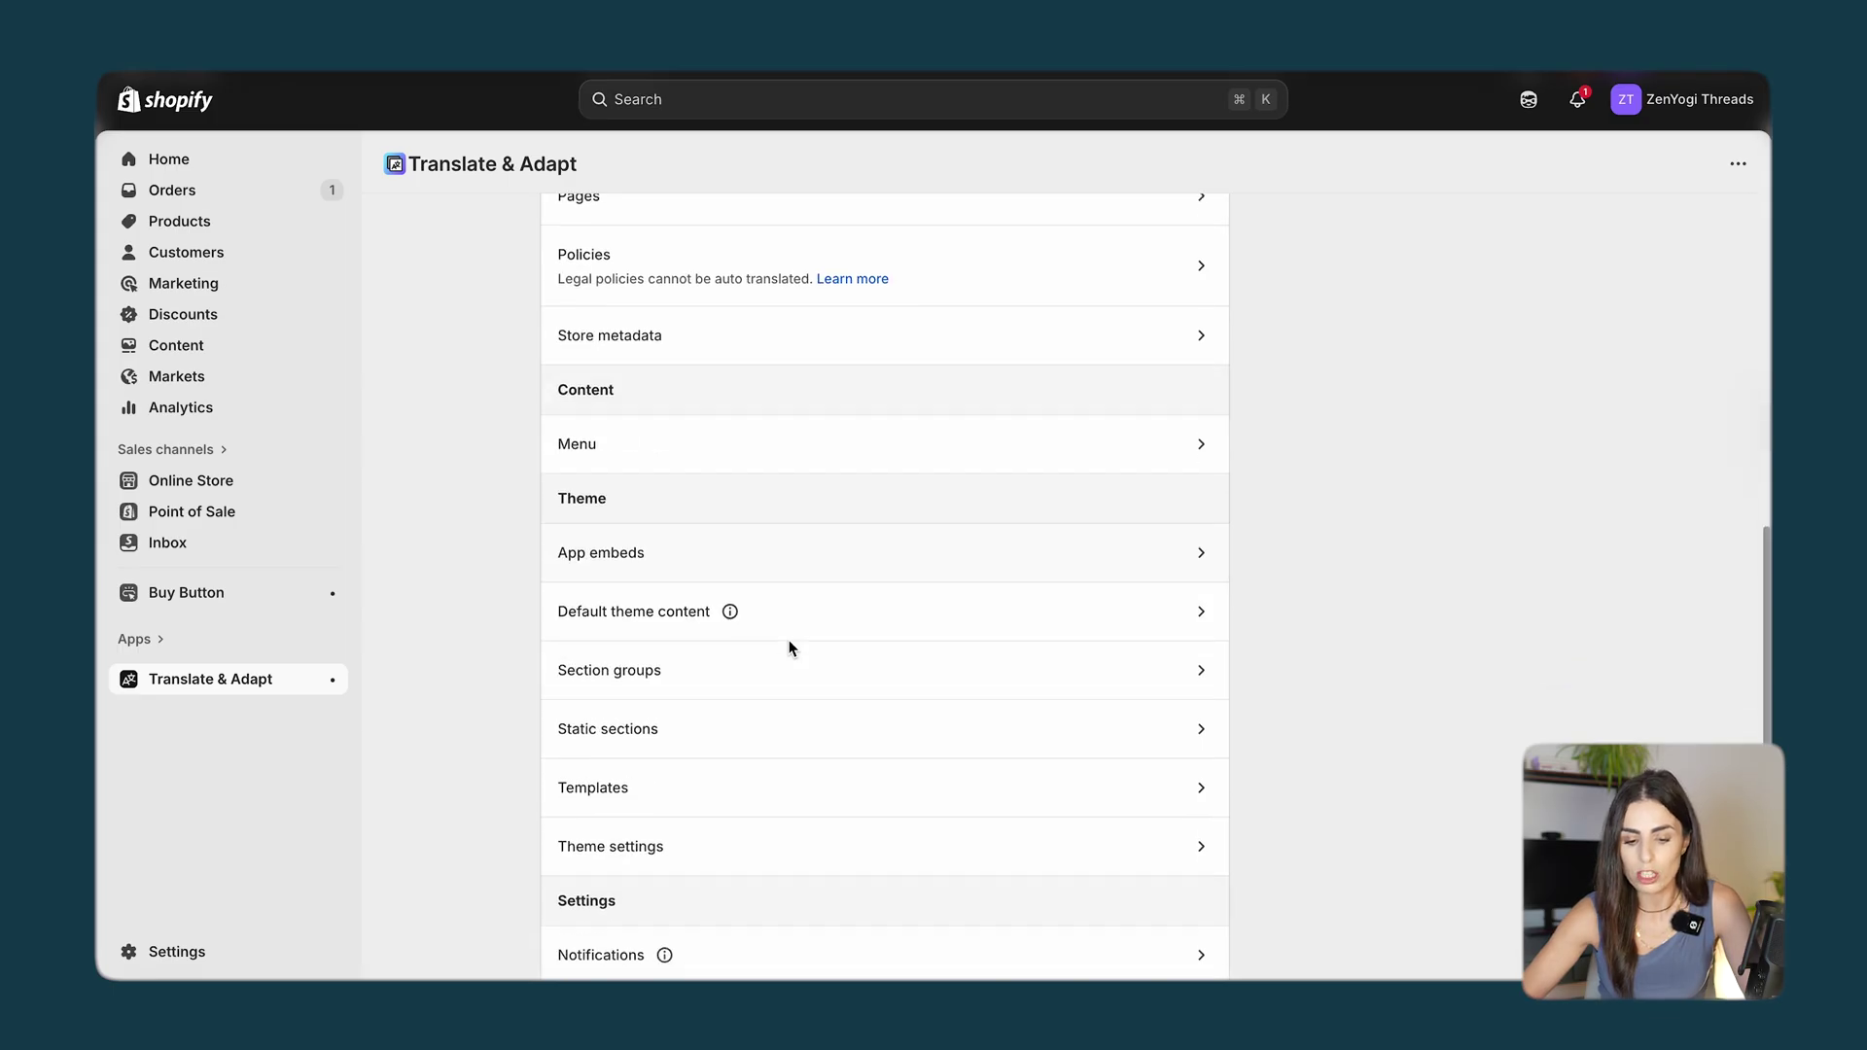
scroll(790, 647, "down", 1)
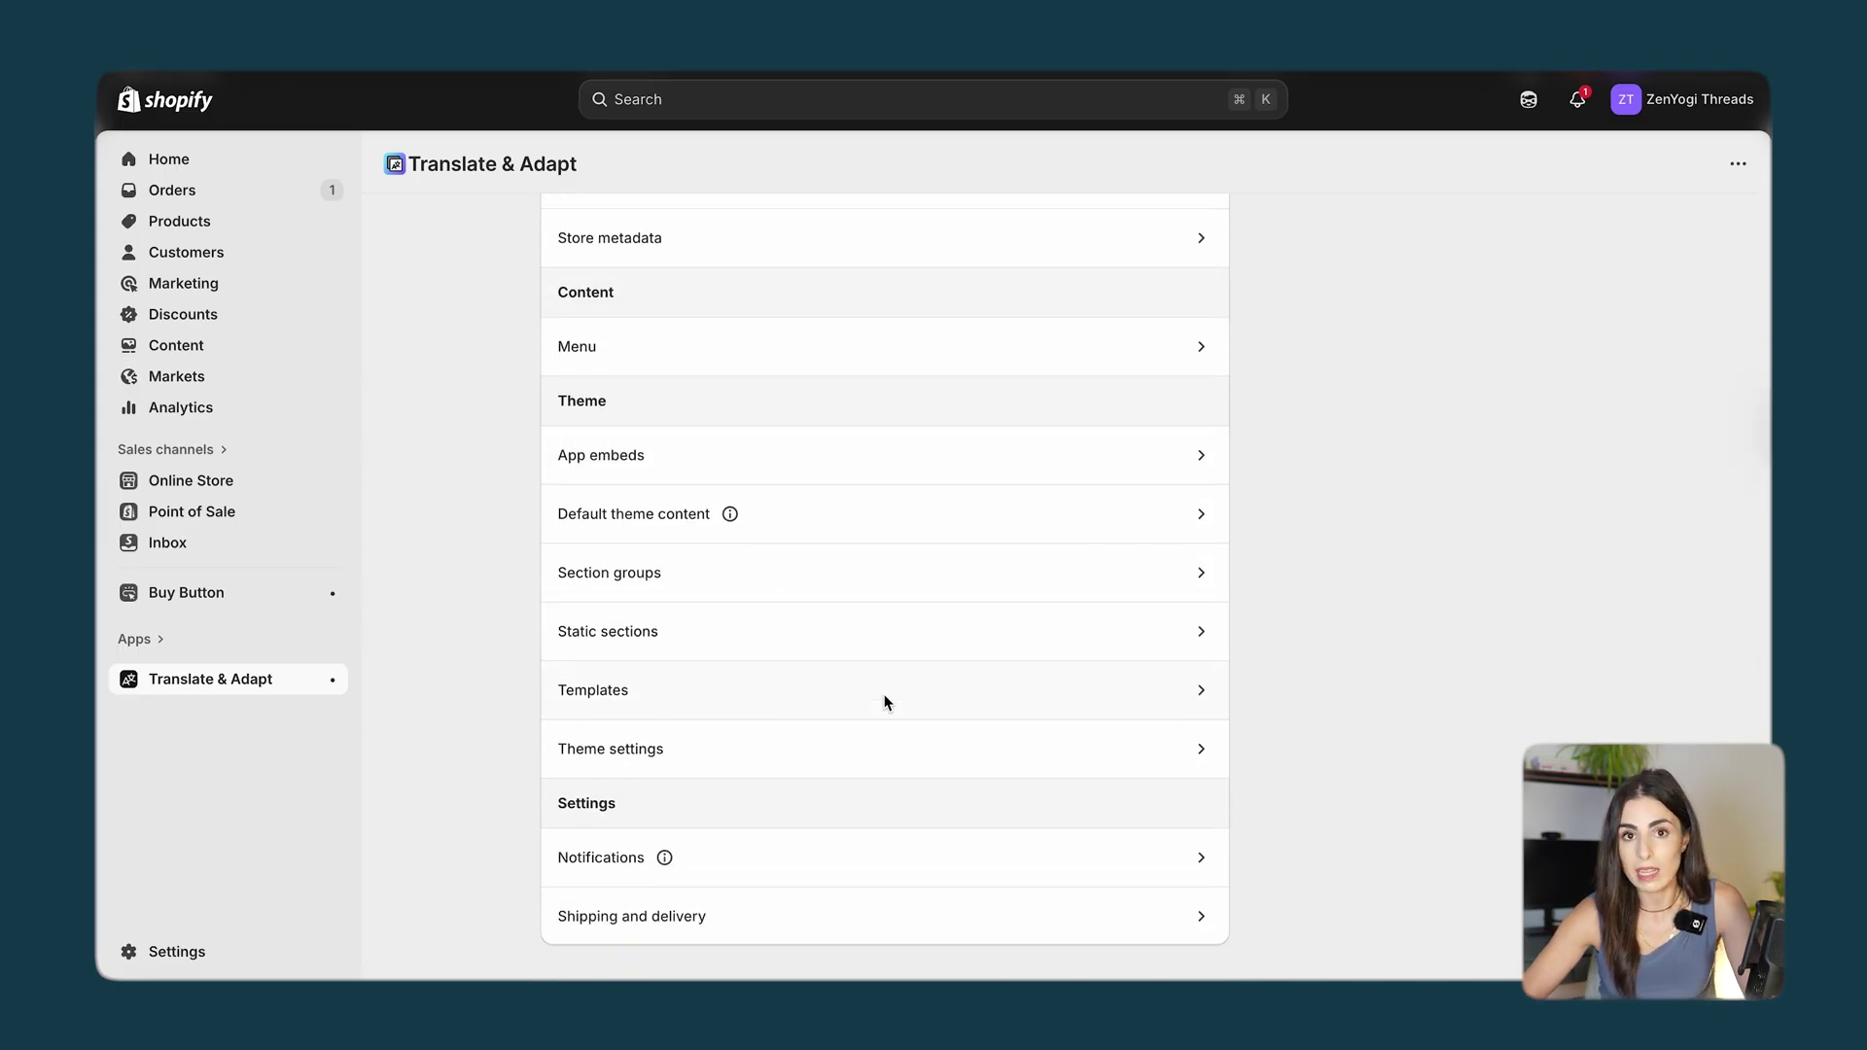
scroll(886, 702, "up", 6)
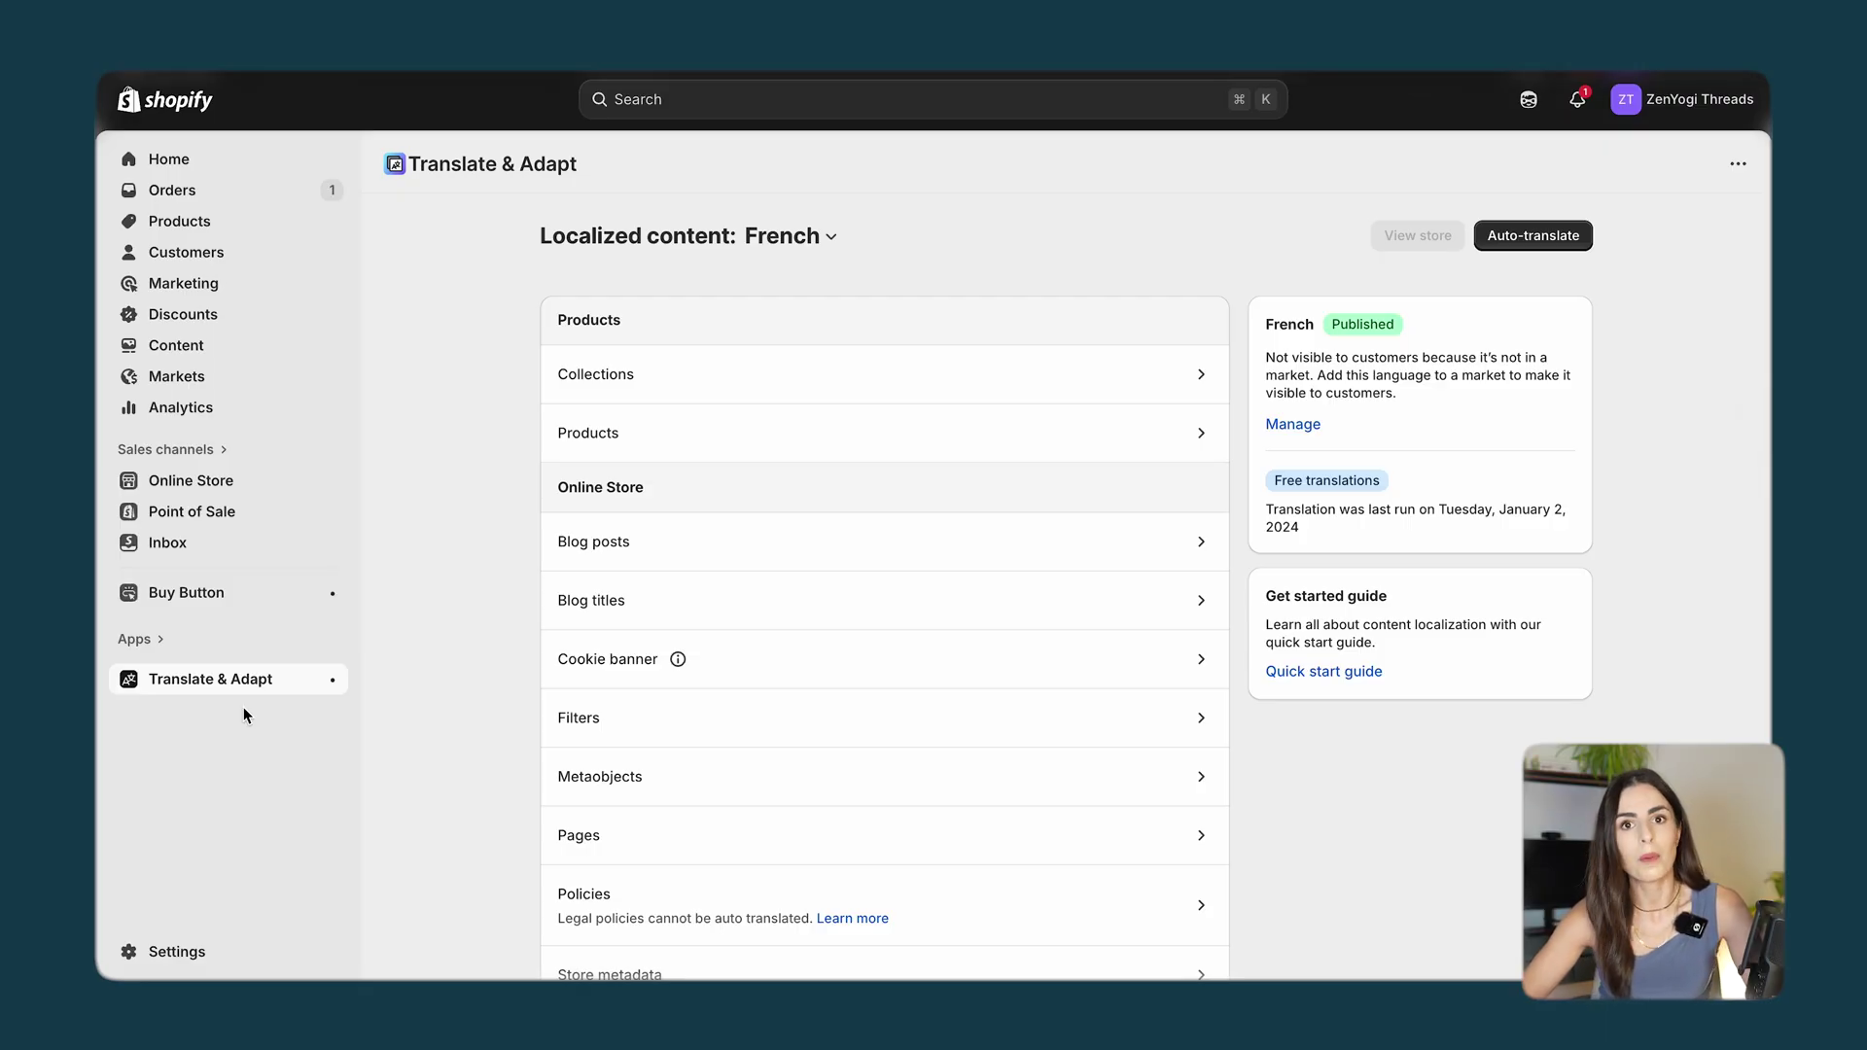
Check the store's Domains settings and return to the Europe market.
left_click(202, 950)
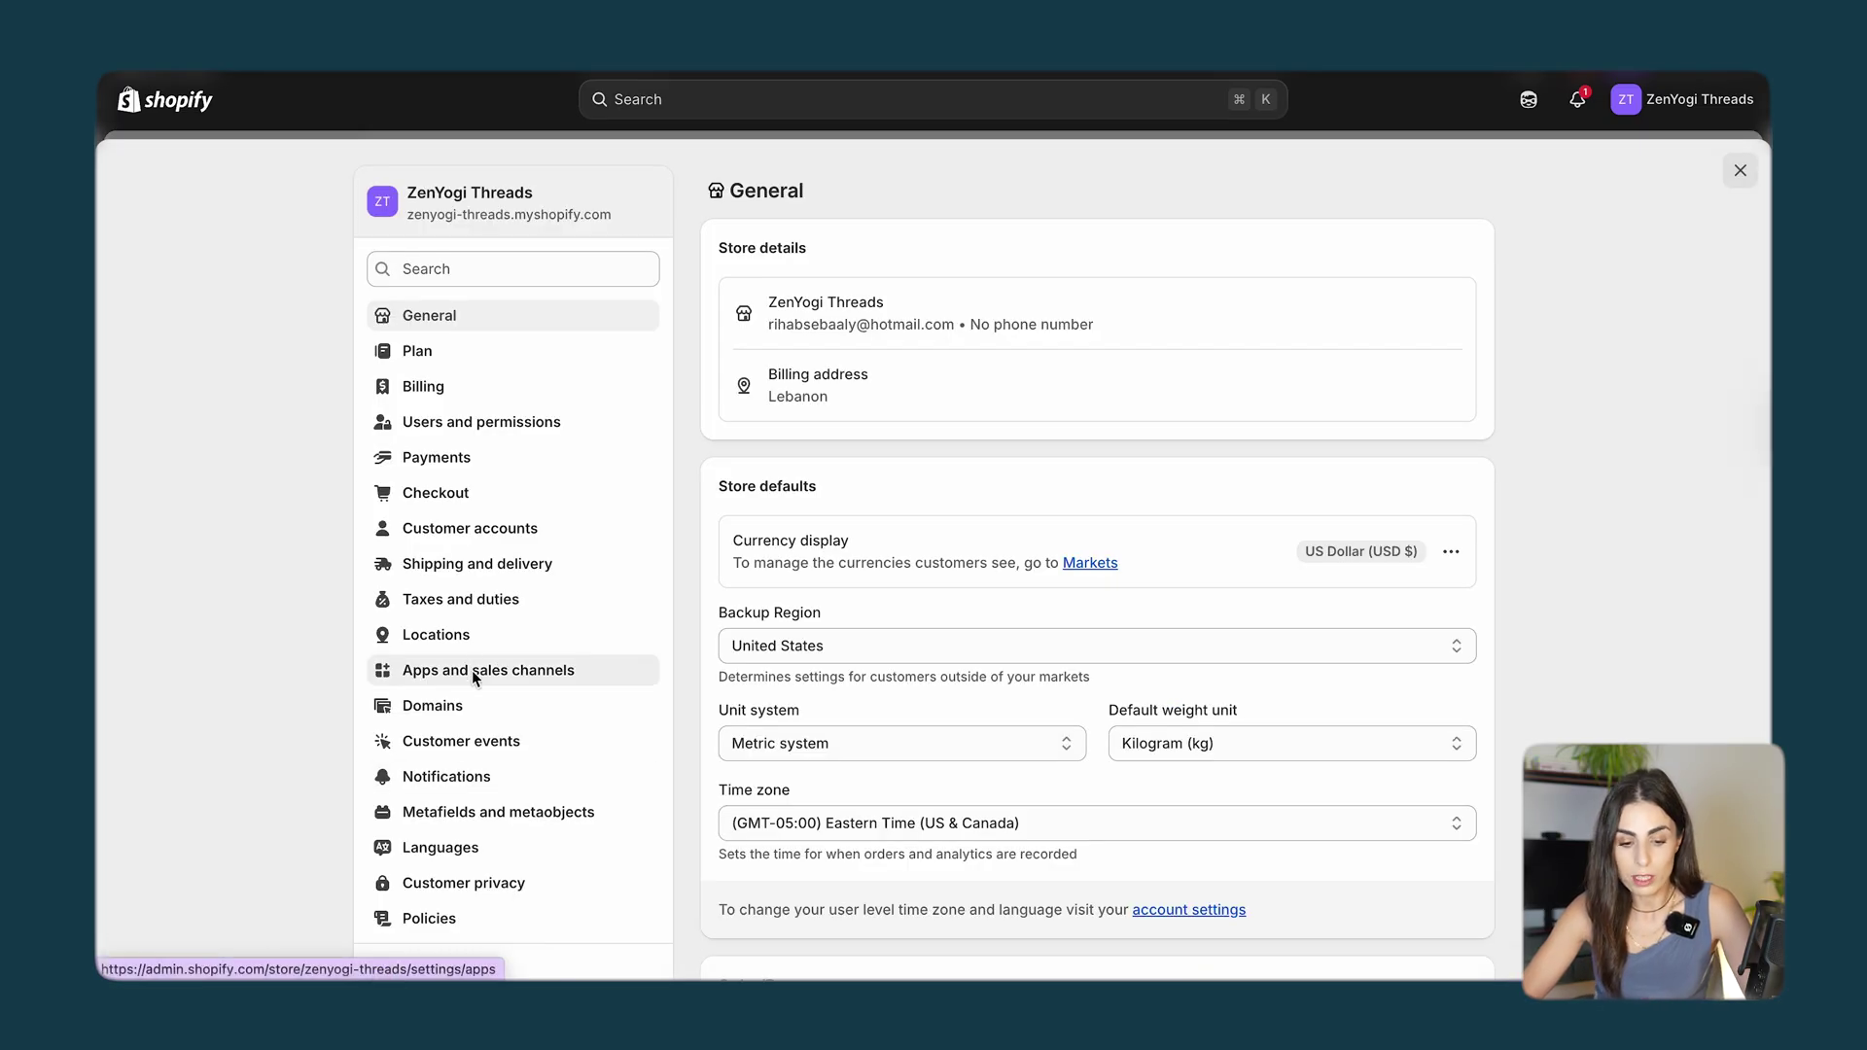
left_click(460, 707)
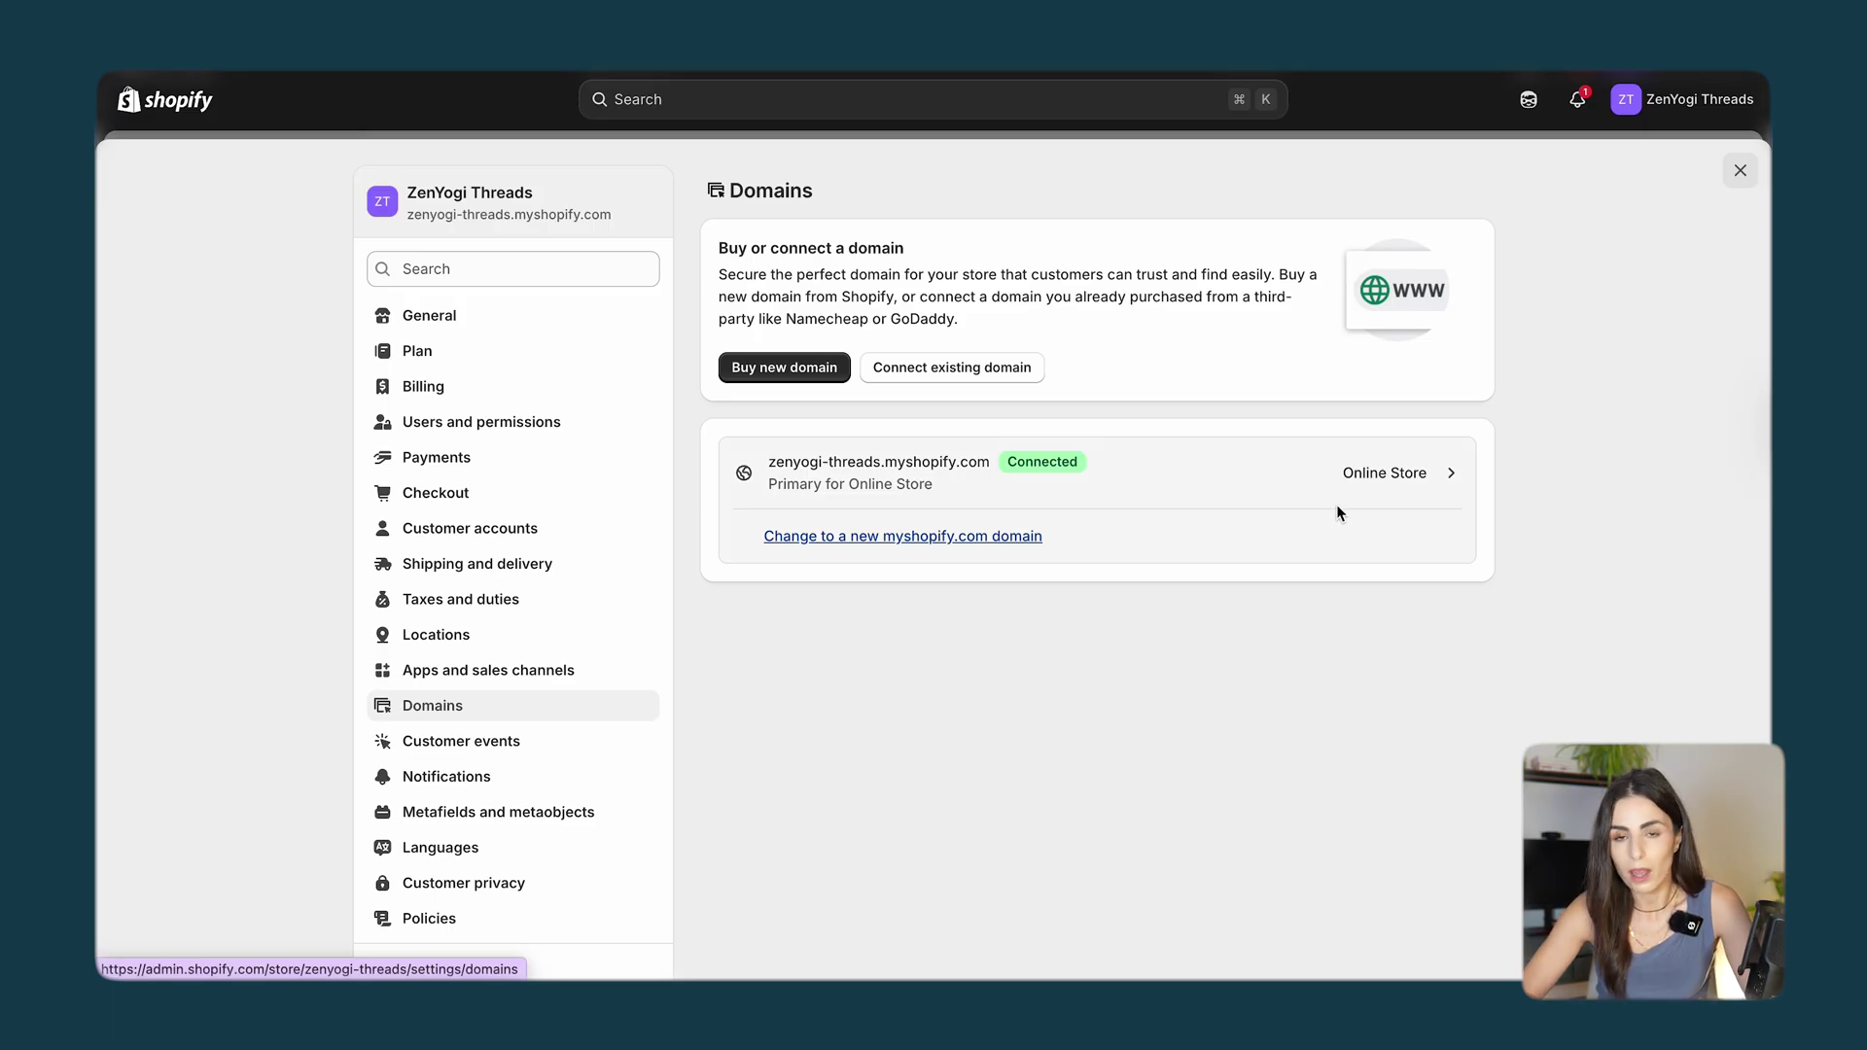
left_click(1739, 170)
left_click(235, 381)
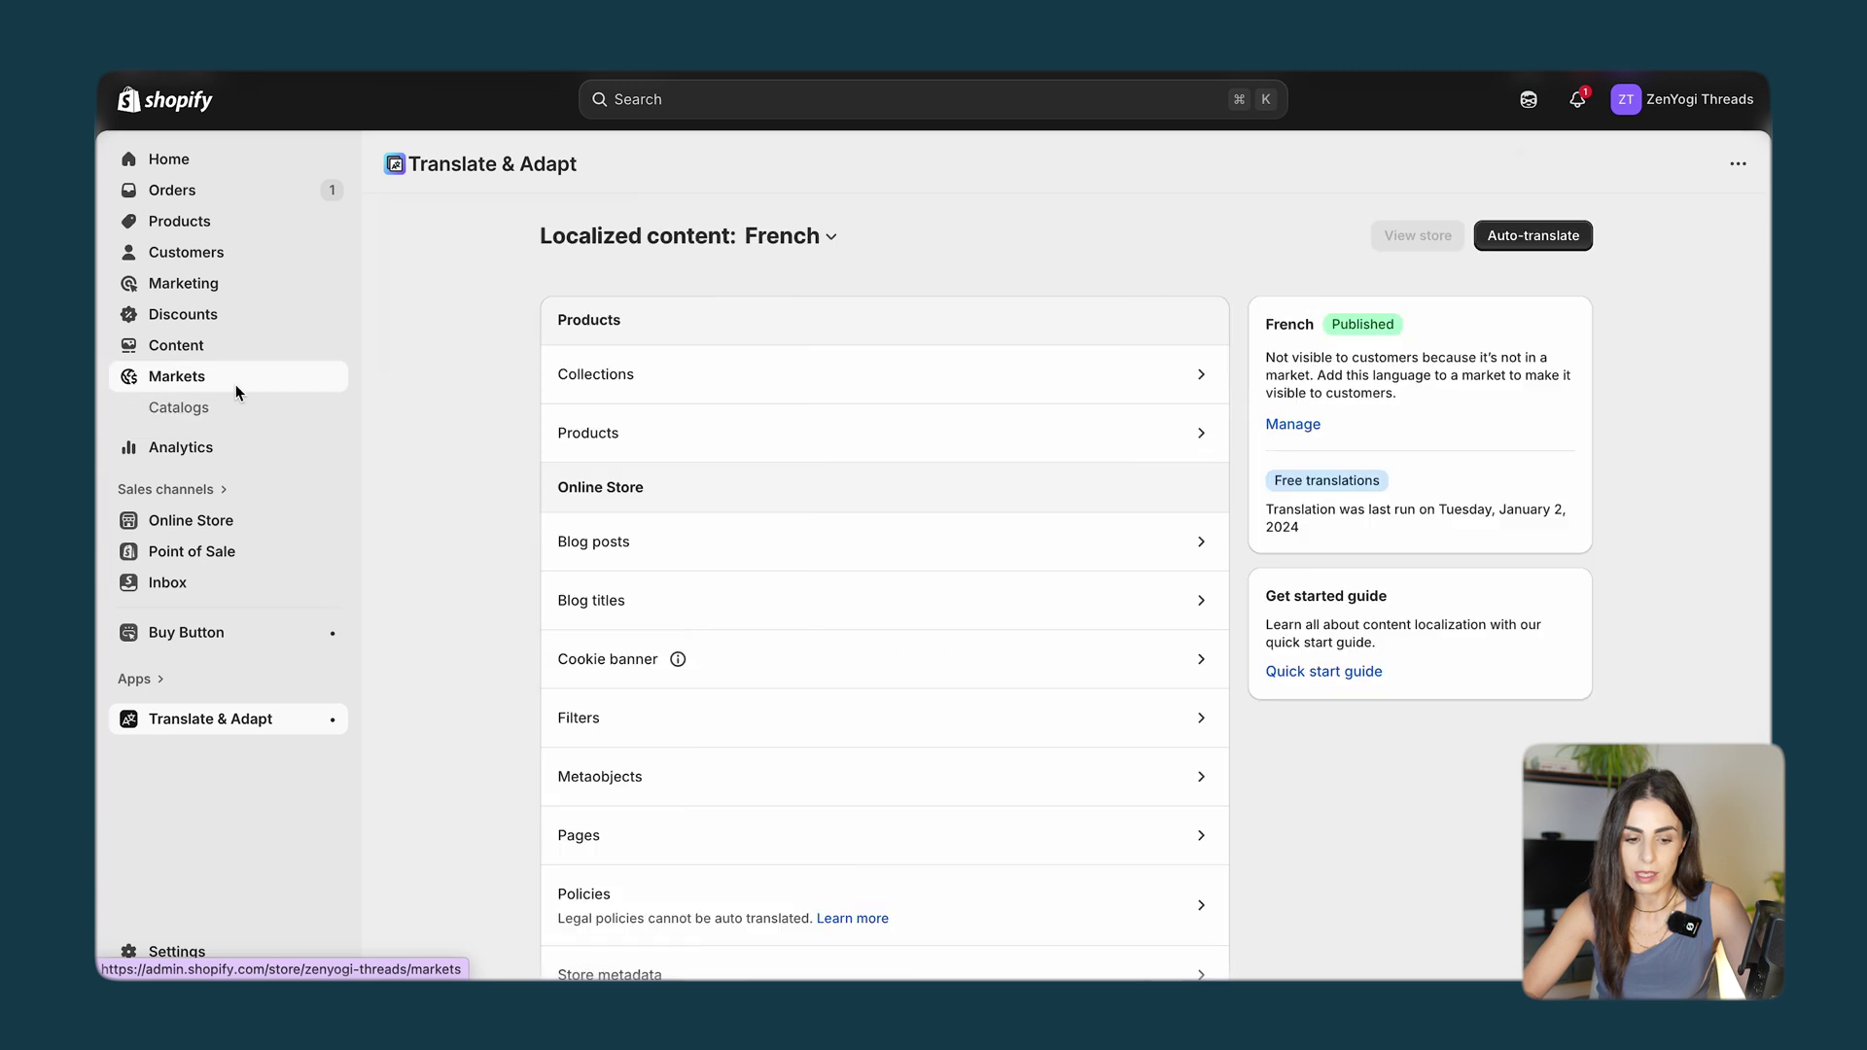
left_click(743, 309)
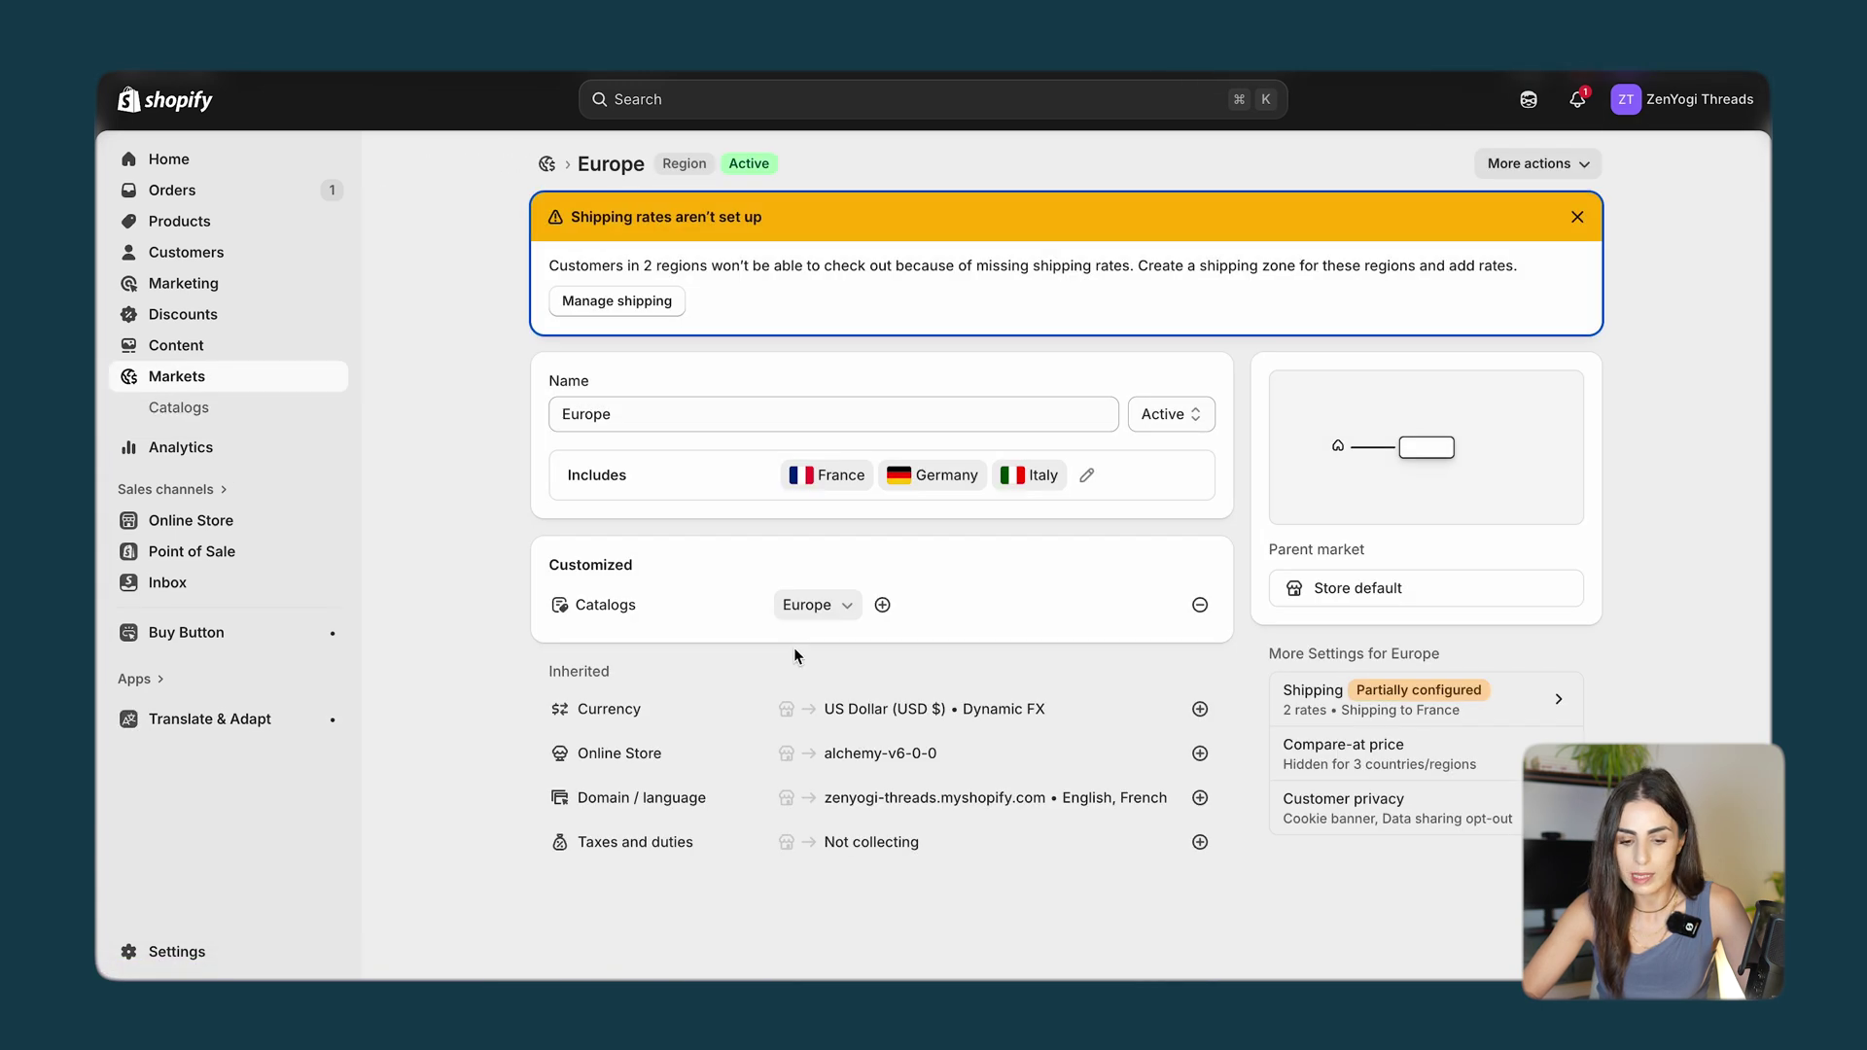
Try to set up a new subfolder on the store's domain for the Europe market, adding French as a language.
left_click(1200, 798)
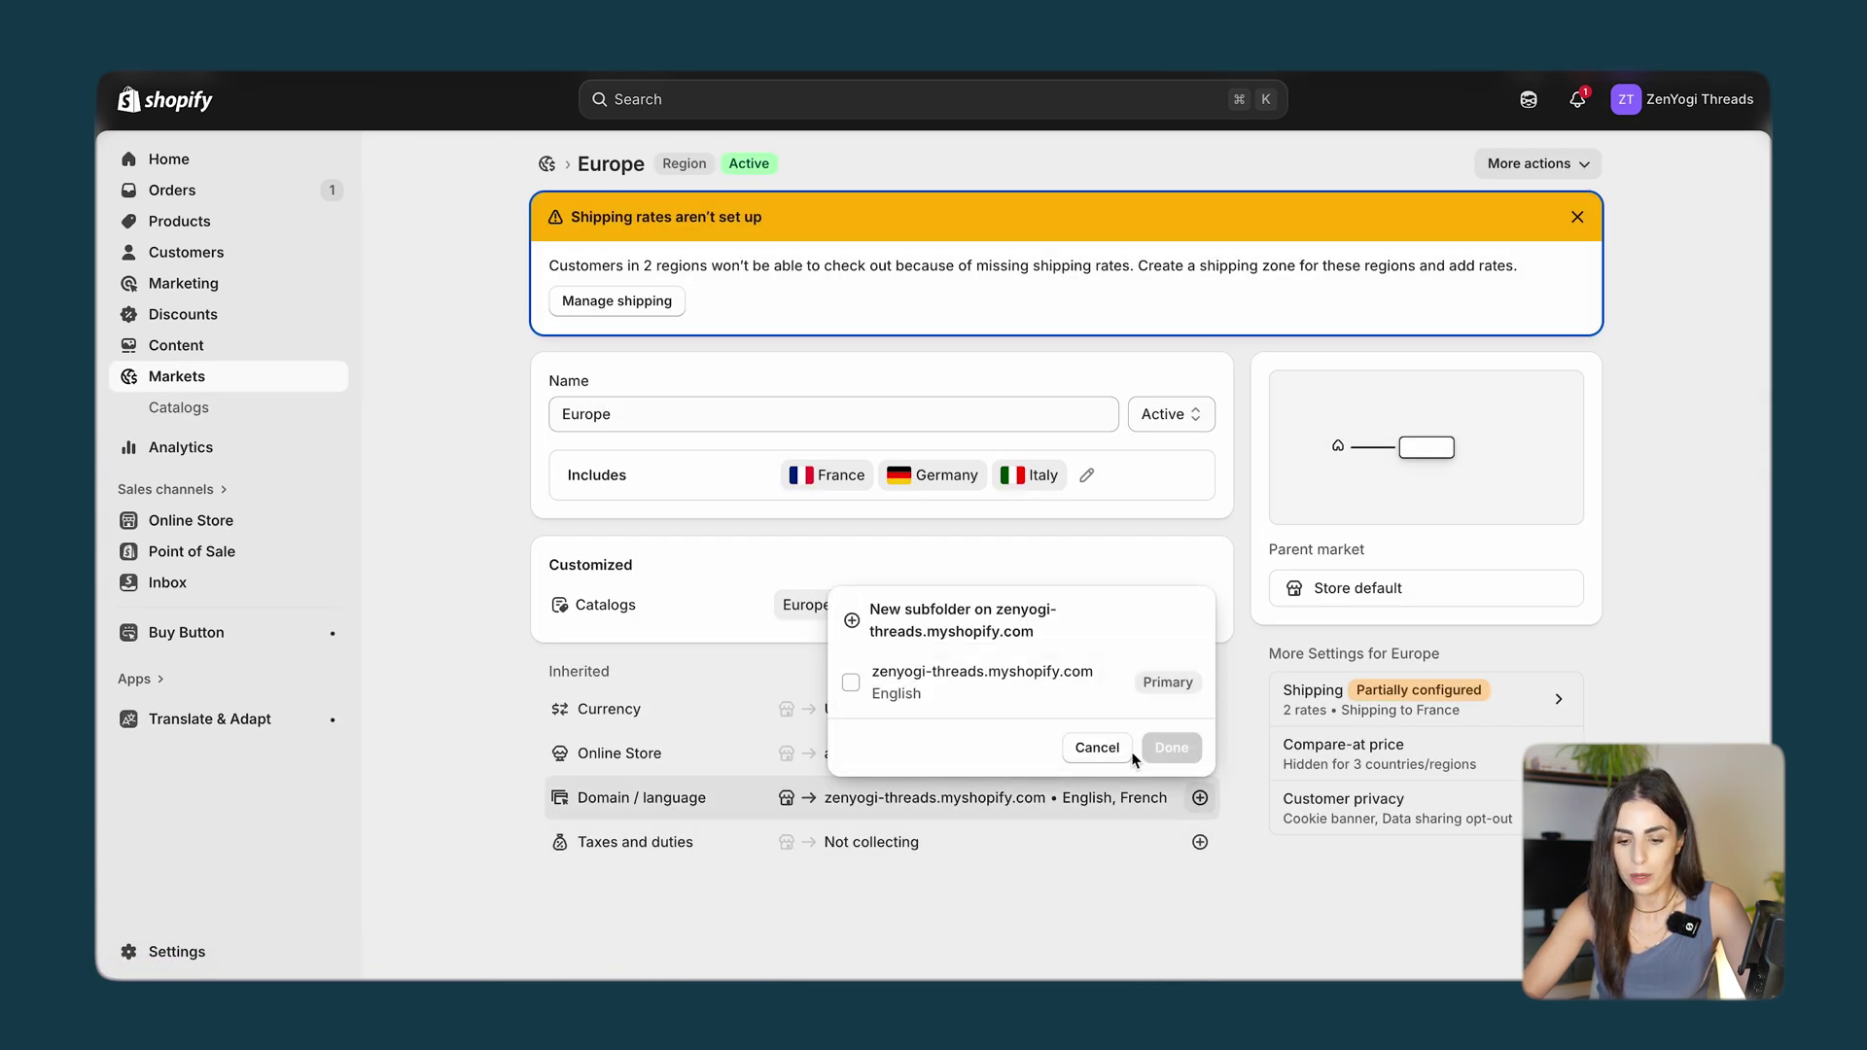
left_click(978, 621)
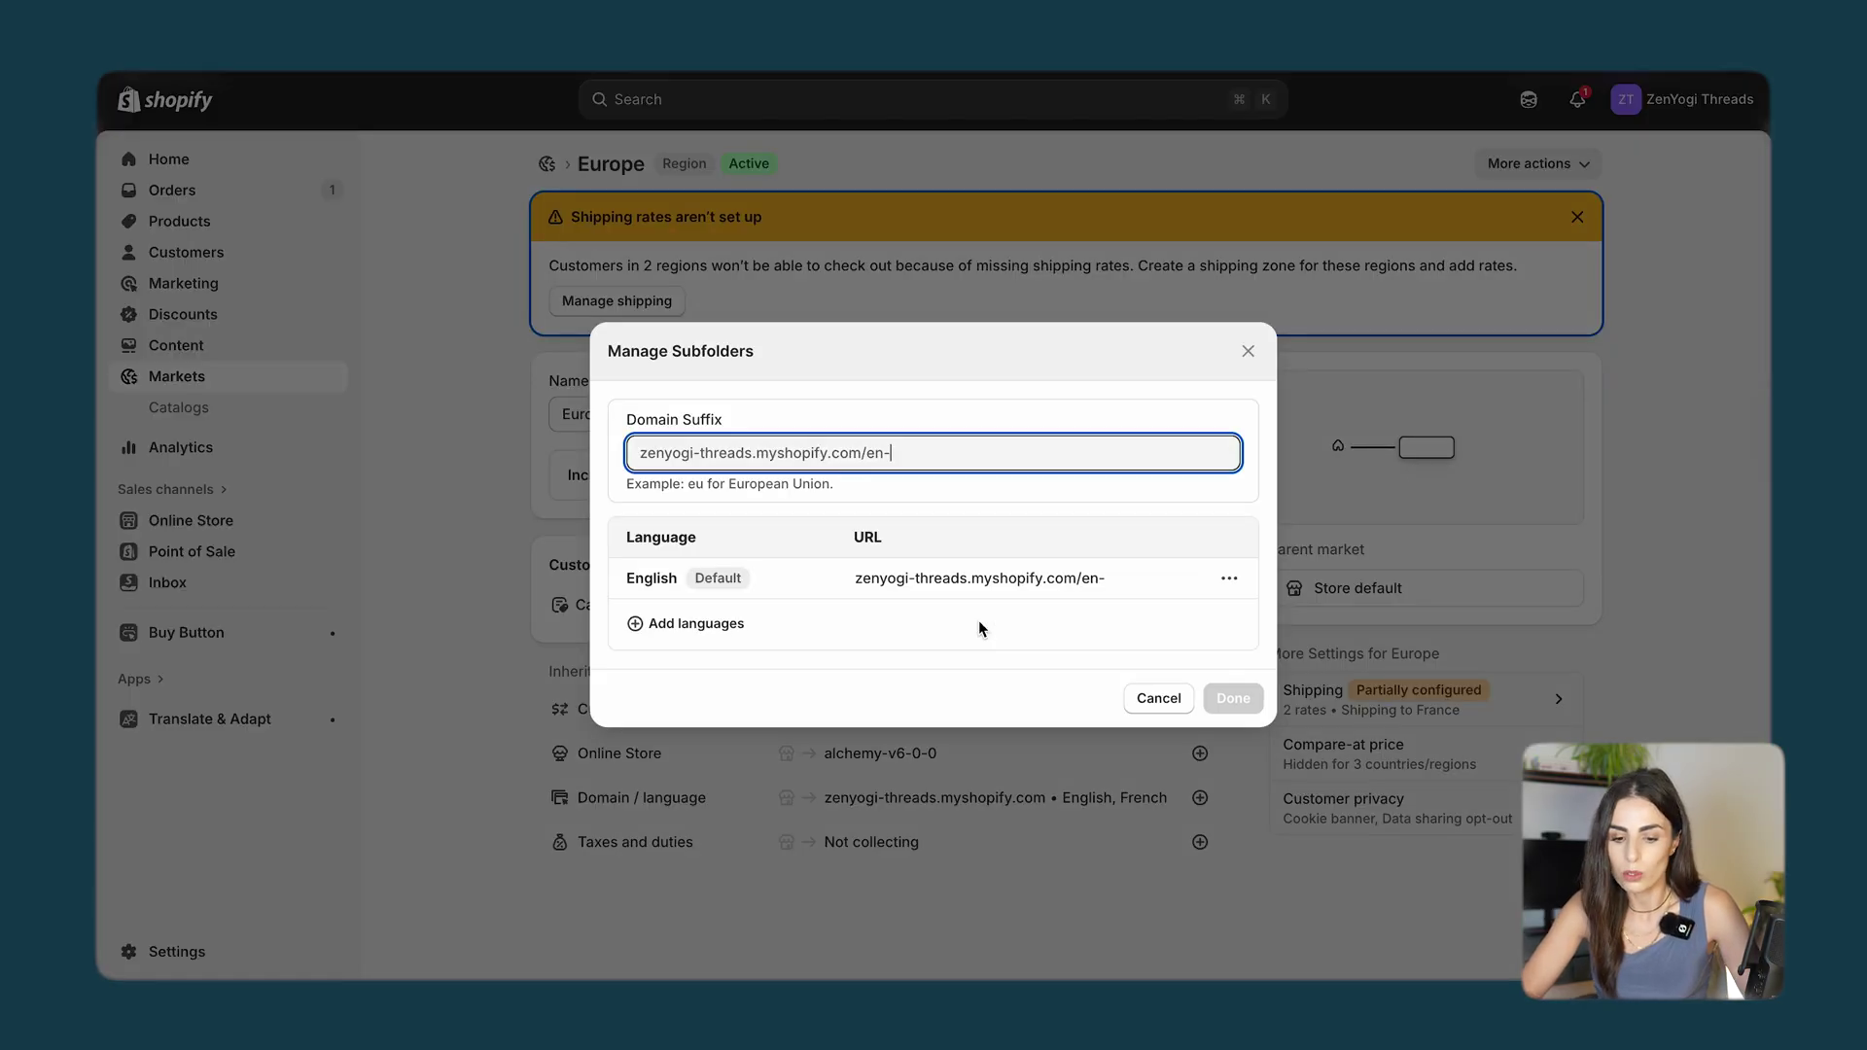
left_click(677, 632)
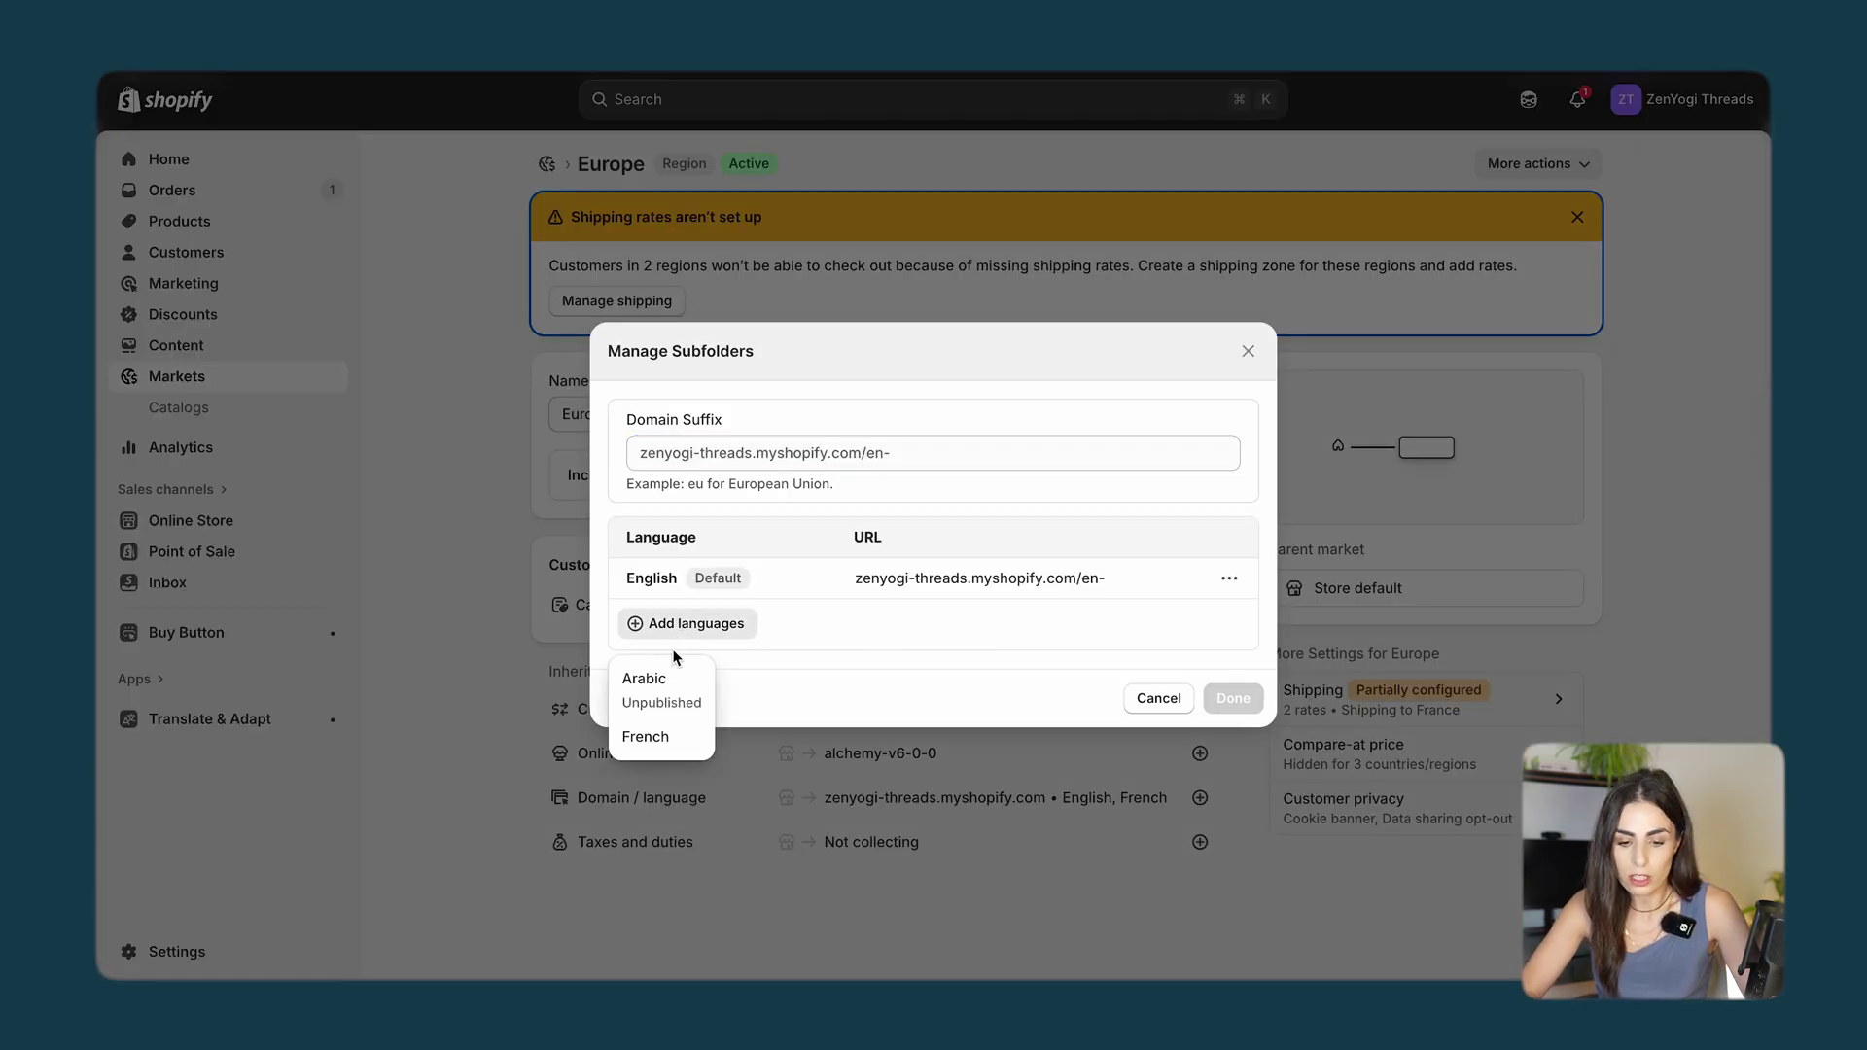
left_click(646, 737)
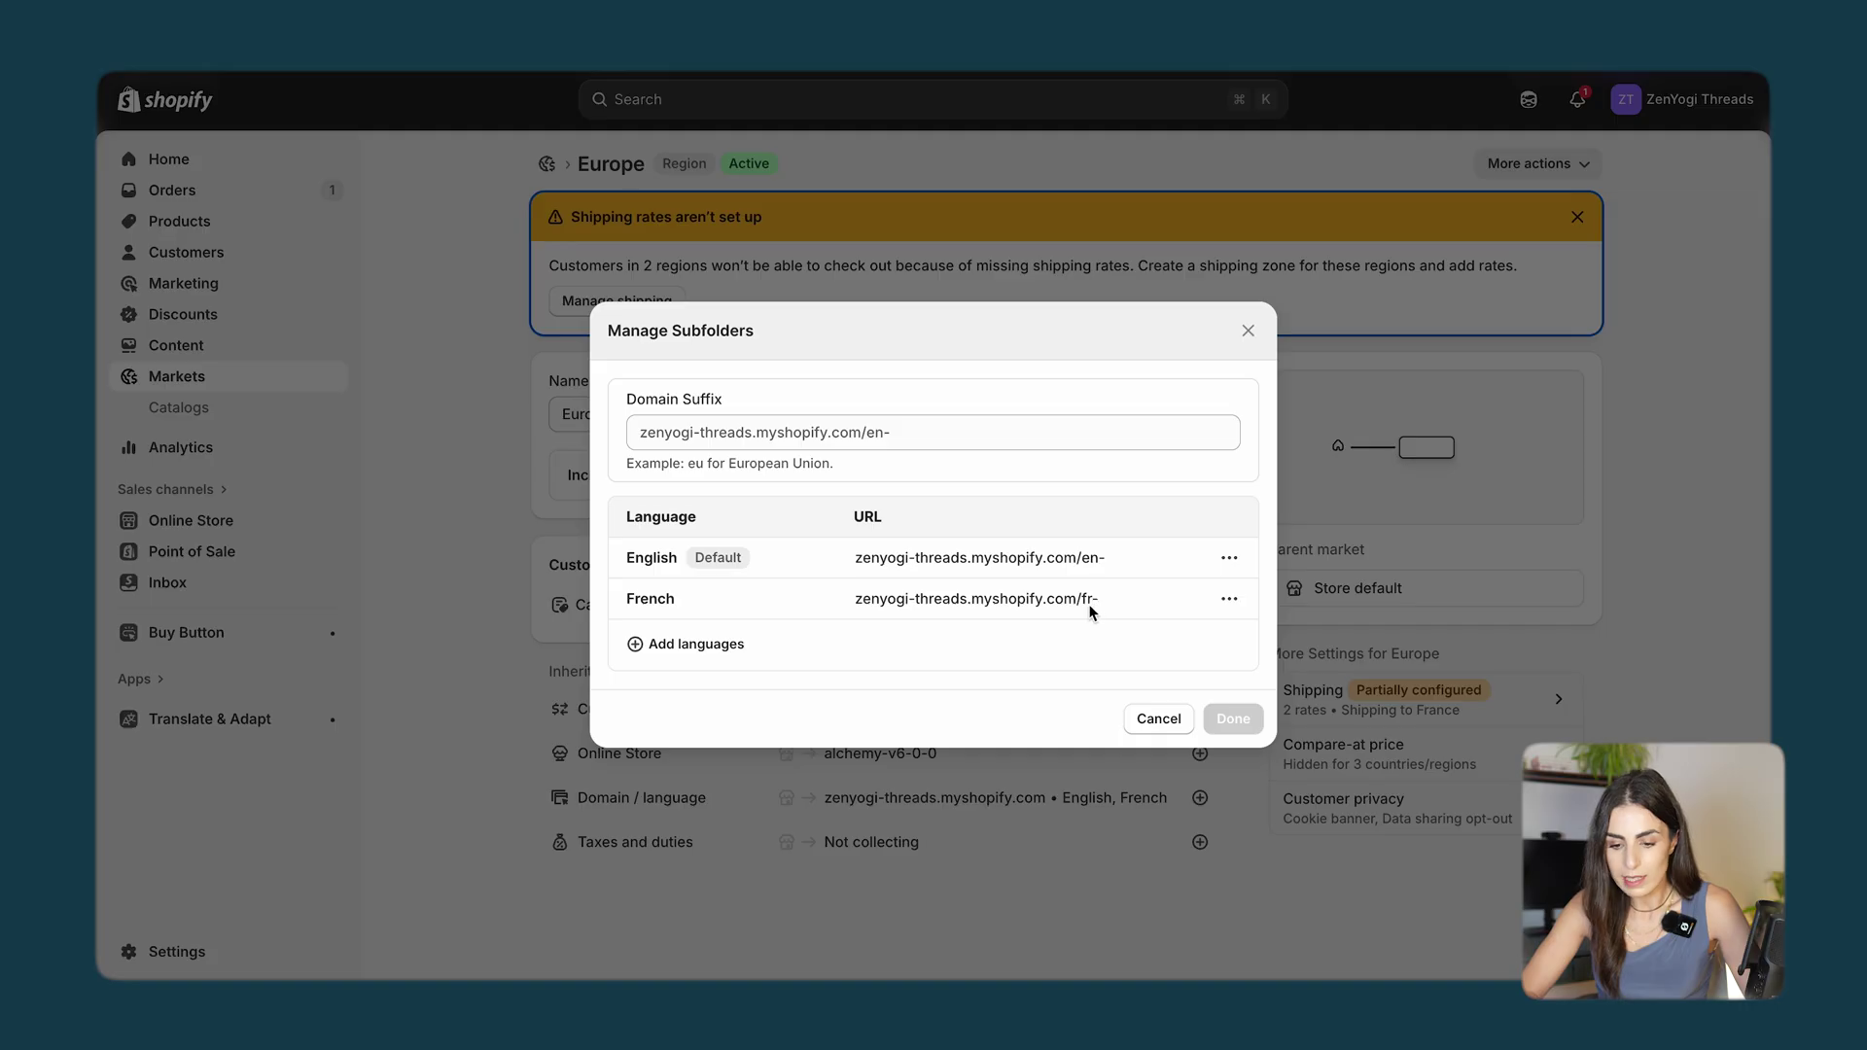
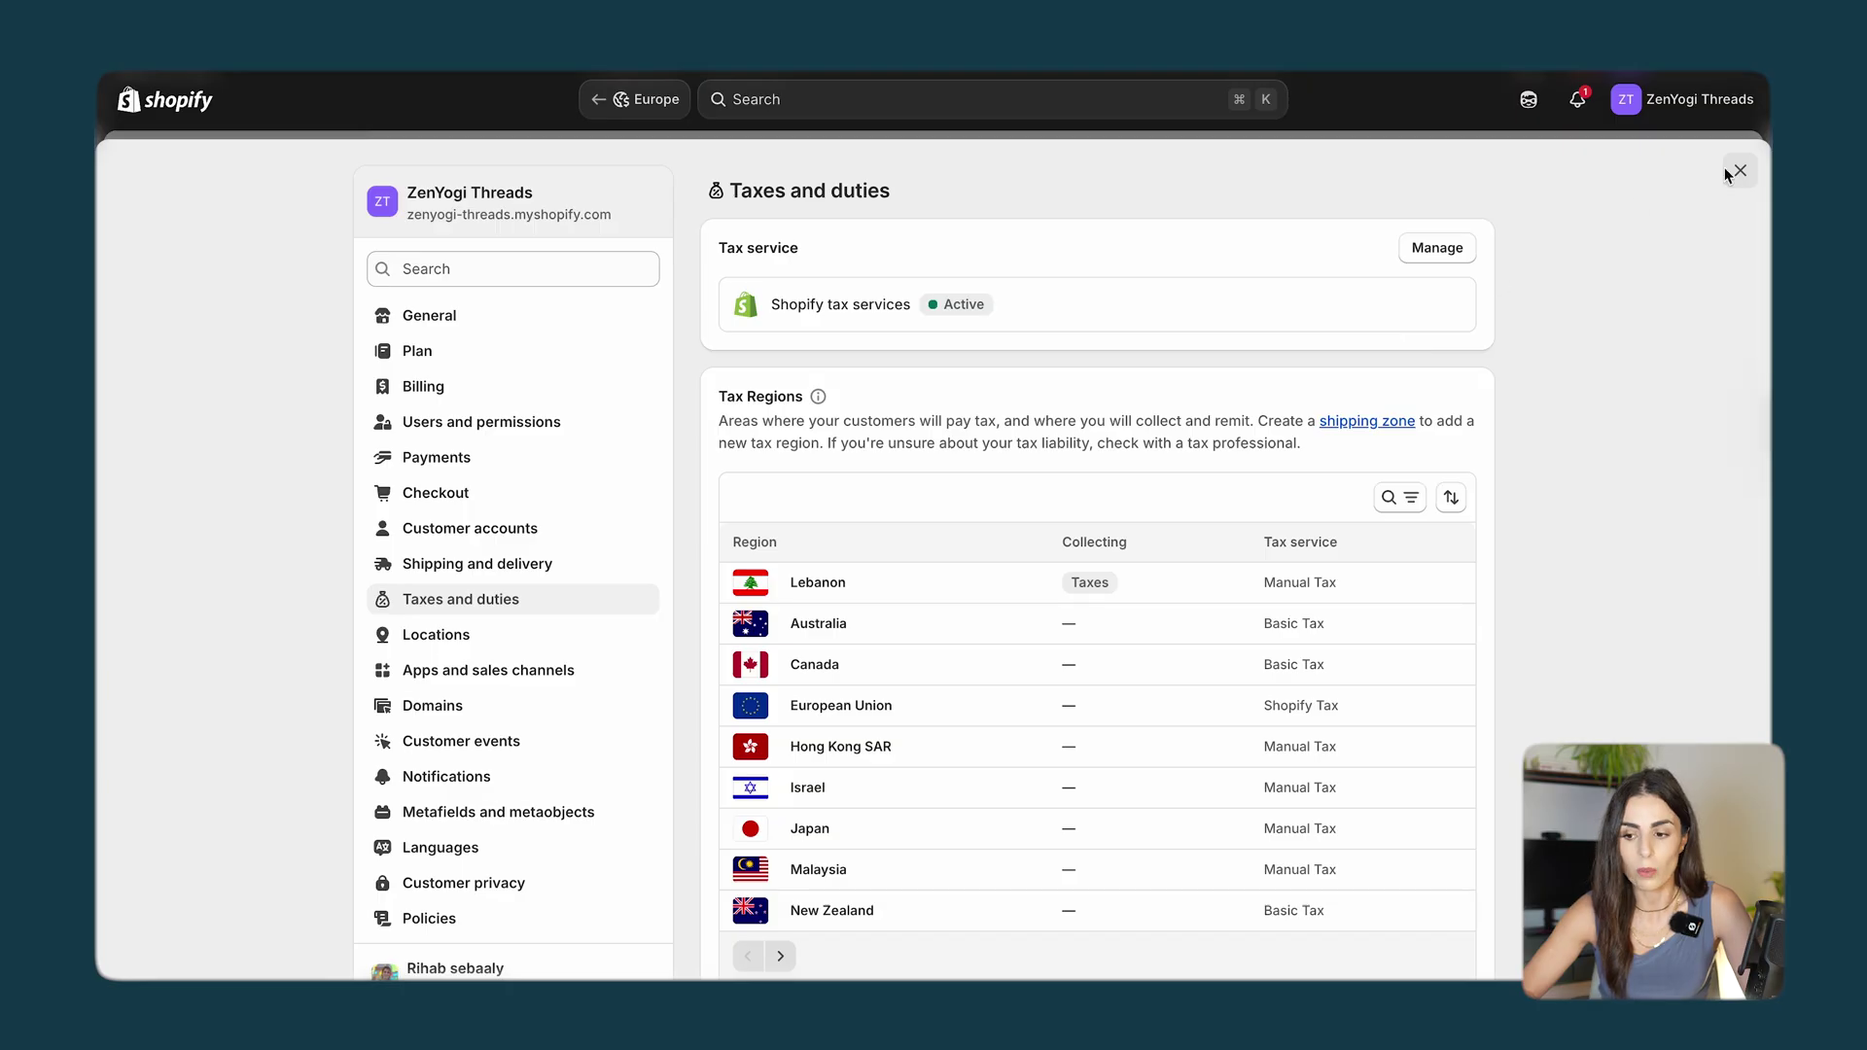
Return to the Europe market, view its taxes and duties options, and open the store's Taxes and duties settings.
left_click(1736, 167)
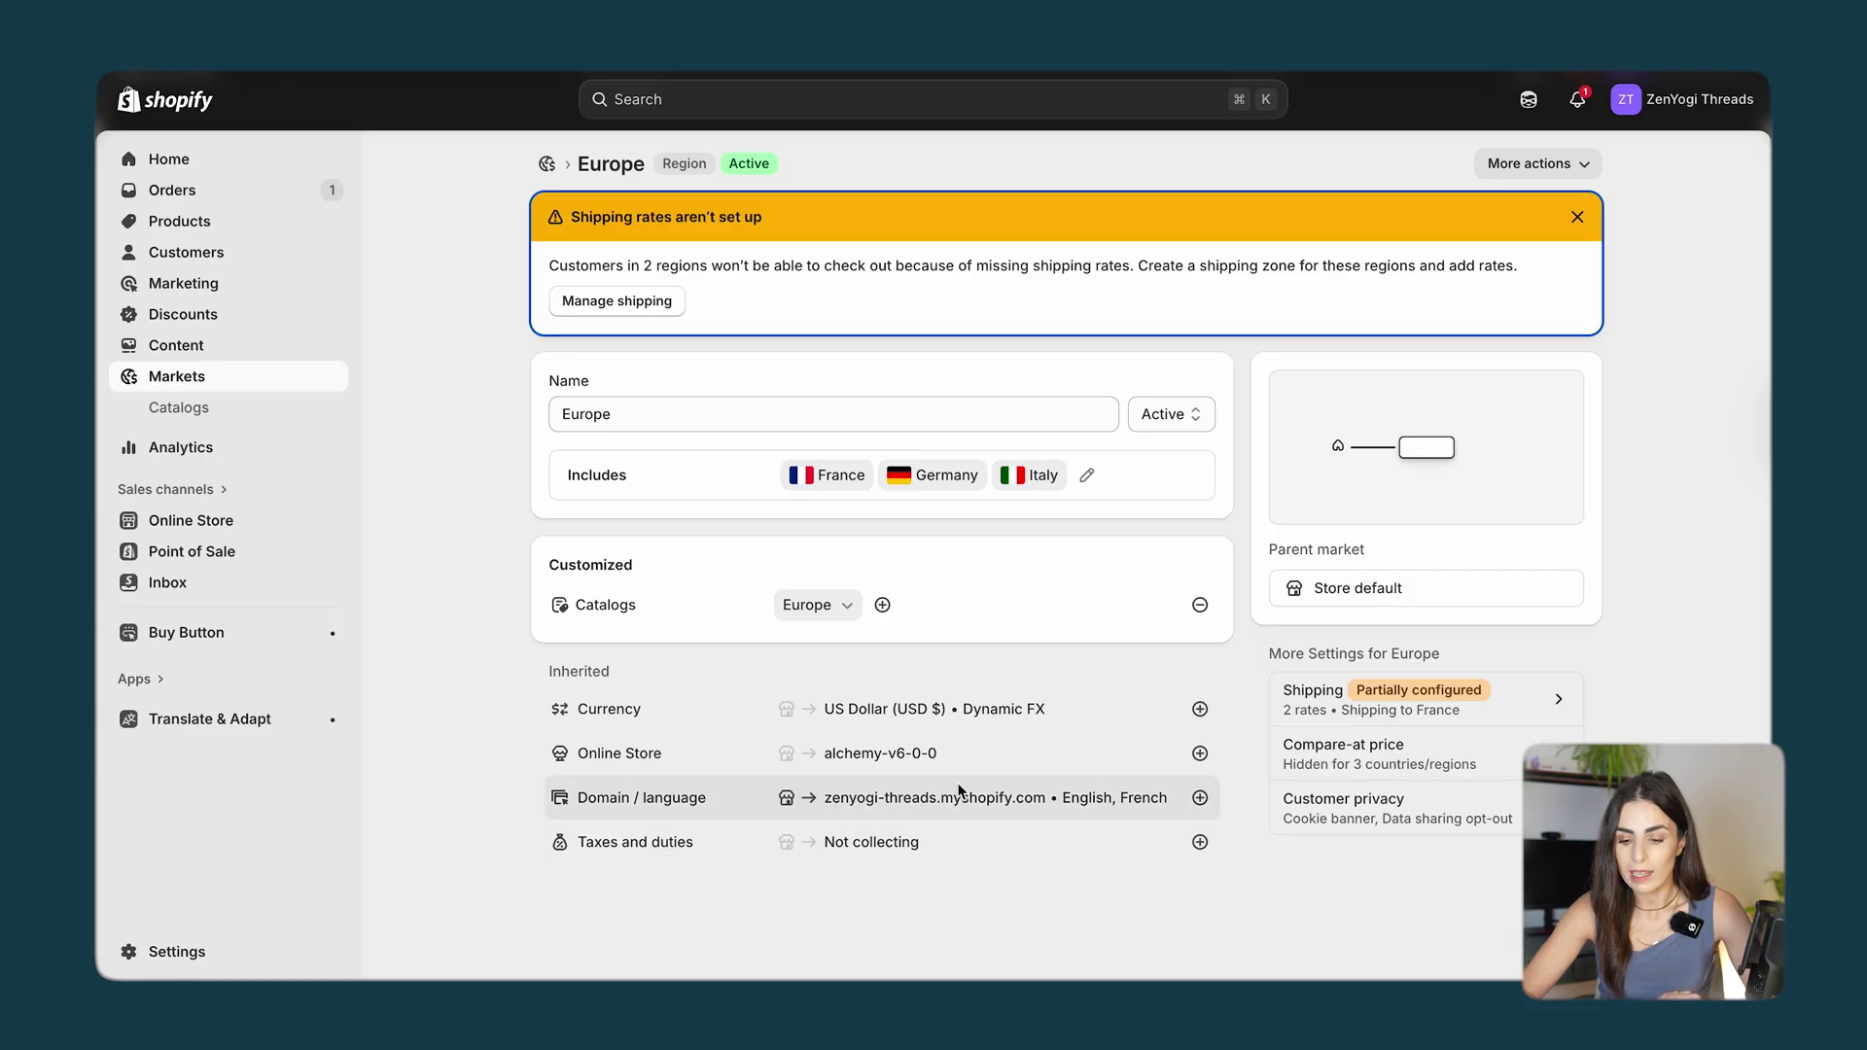
left_click(1200, 842)
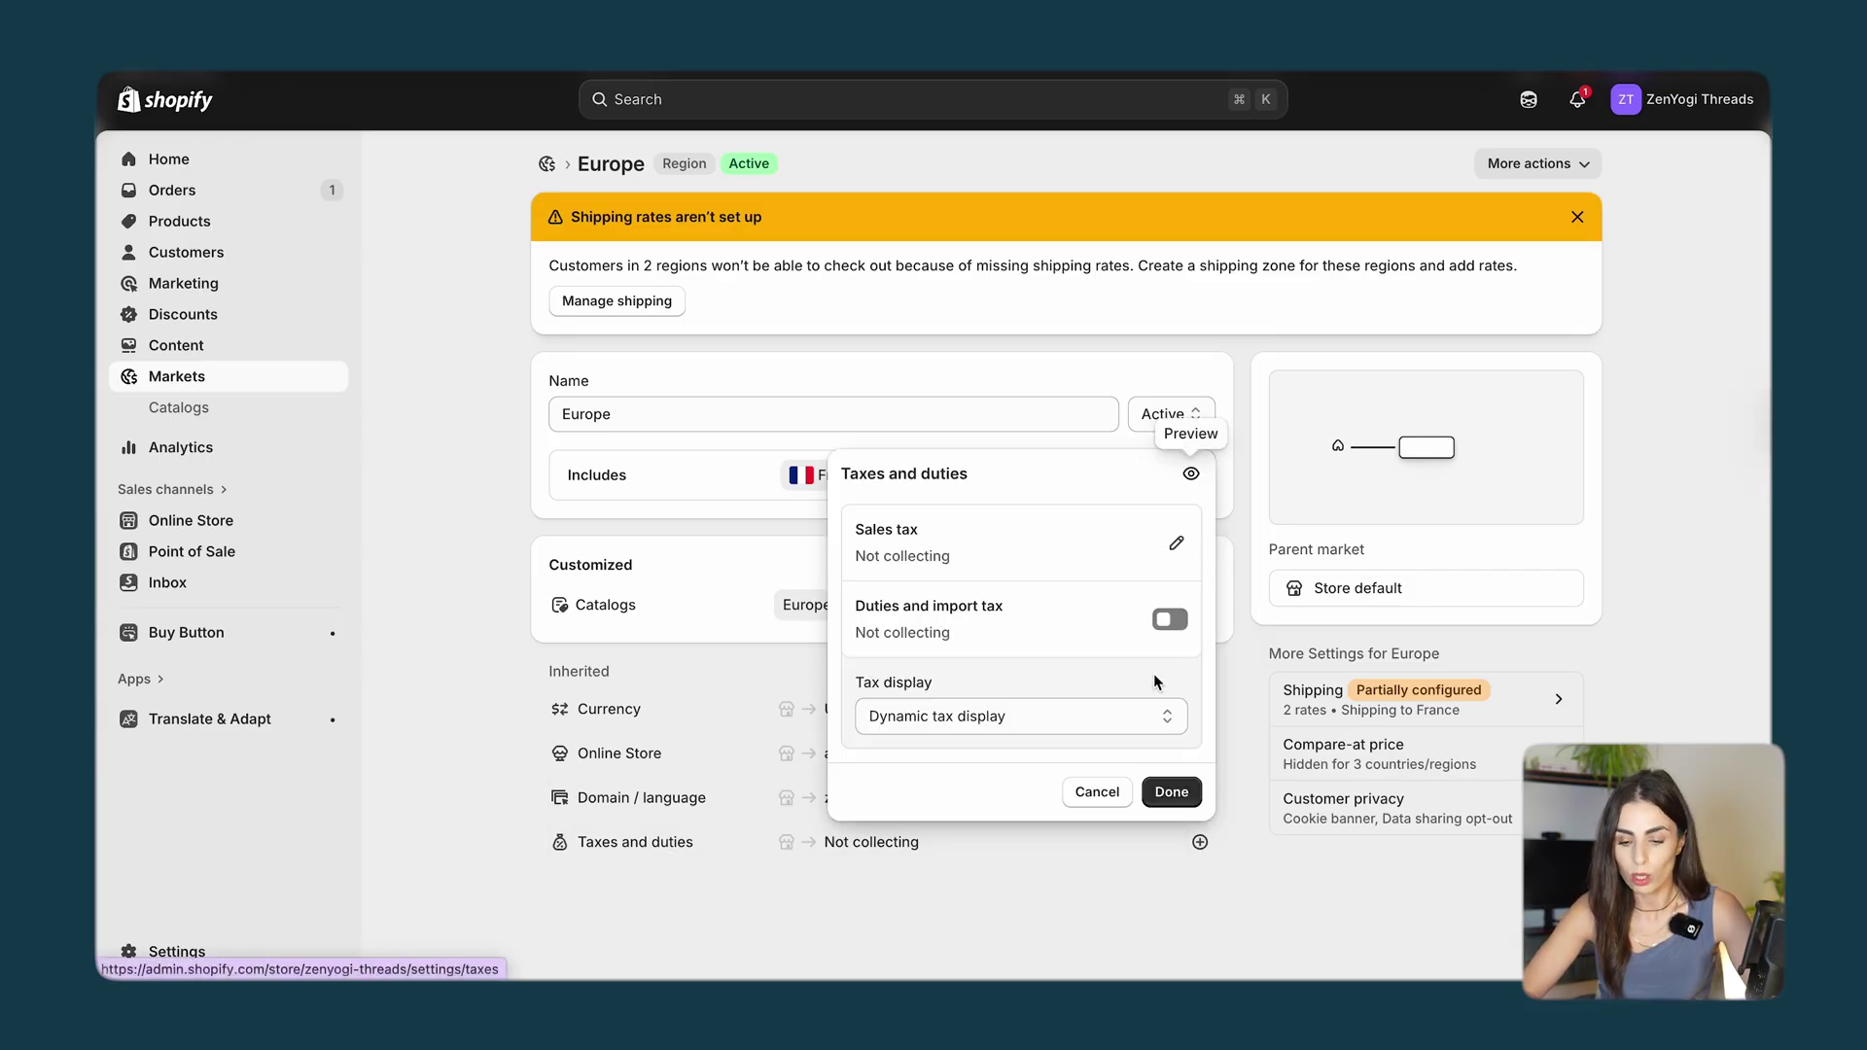
left_click(176, 963)
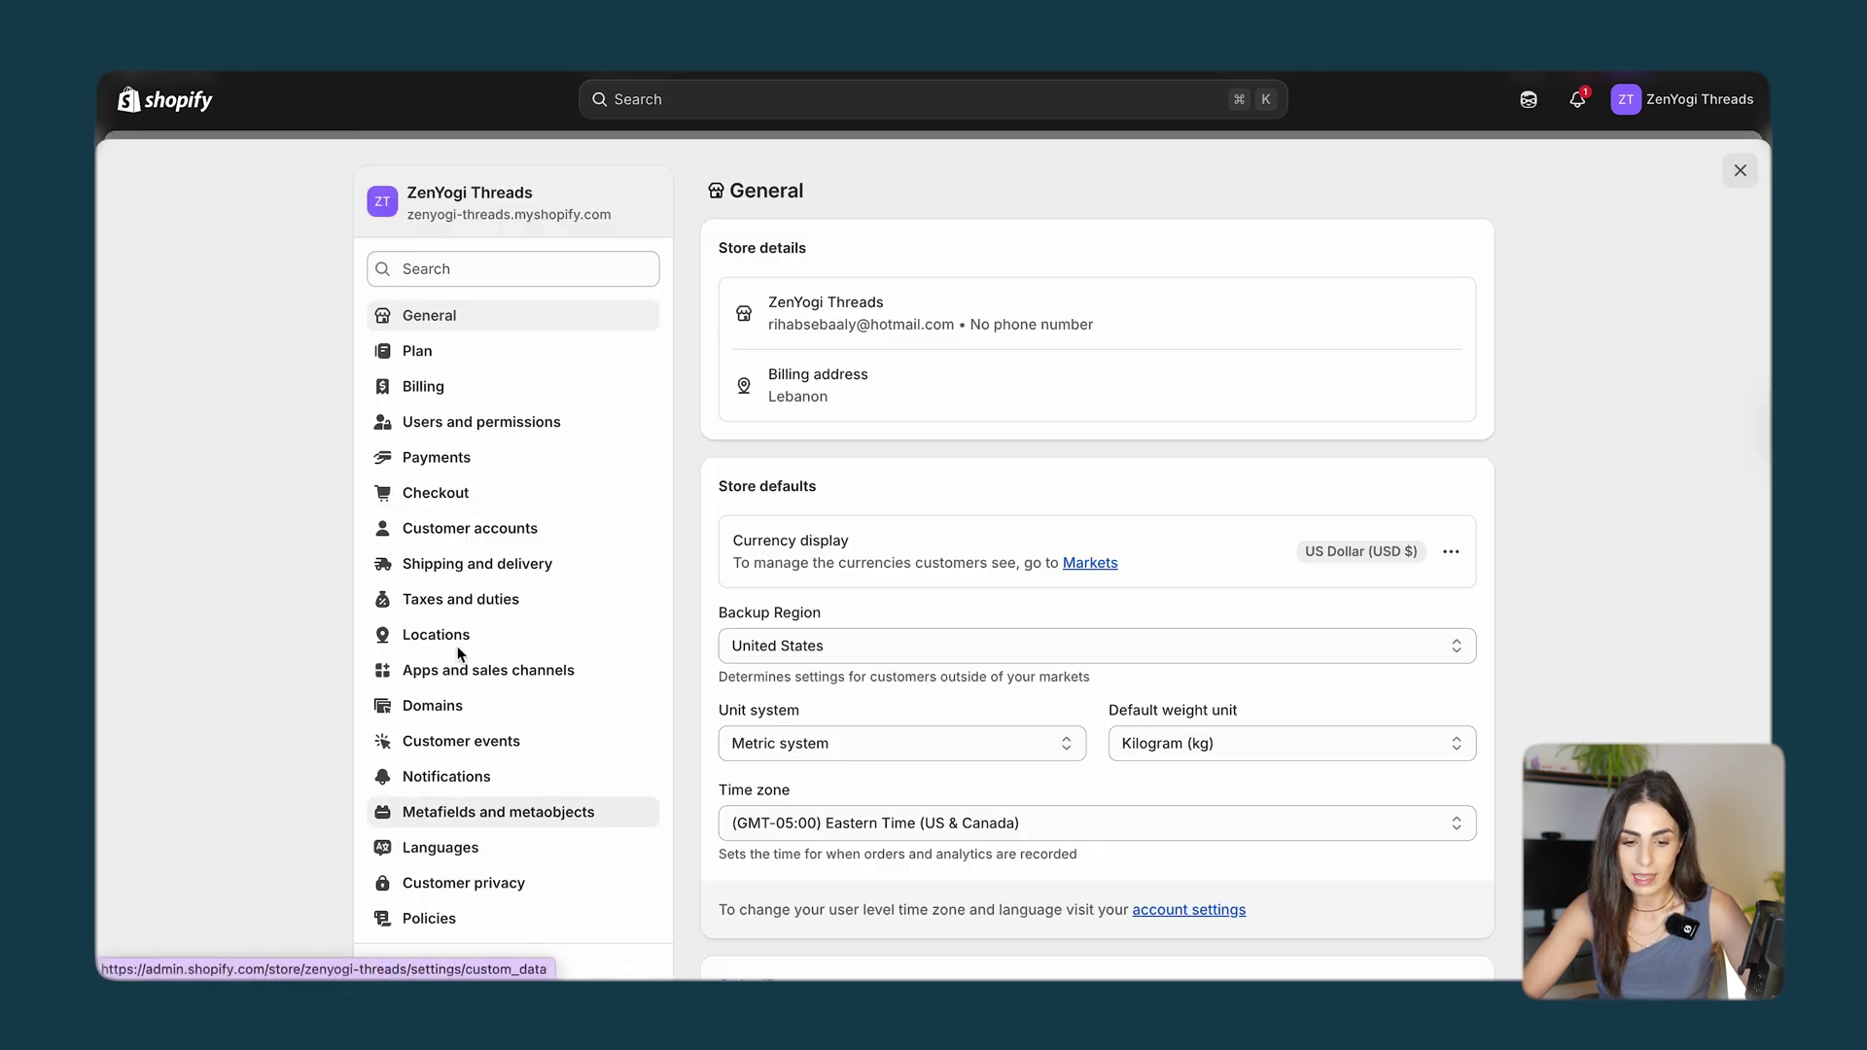
left_click(453, 601)
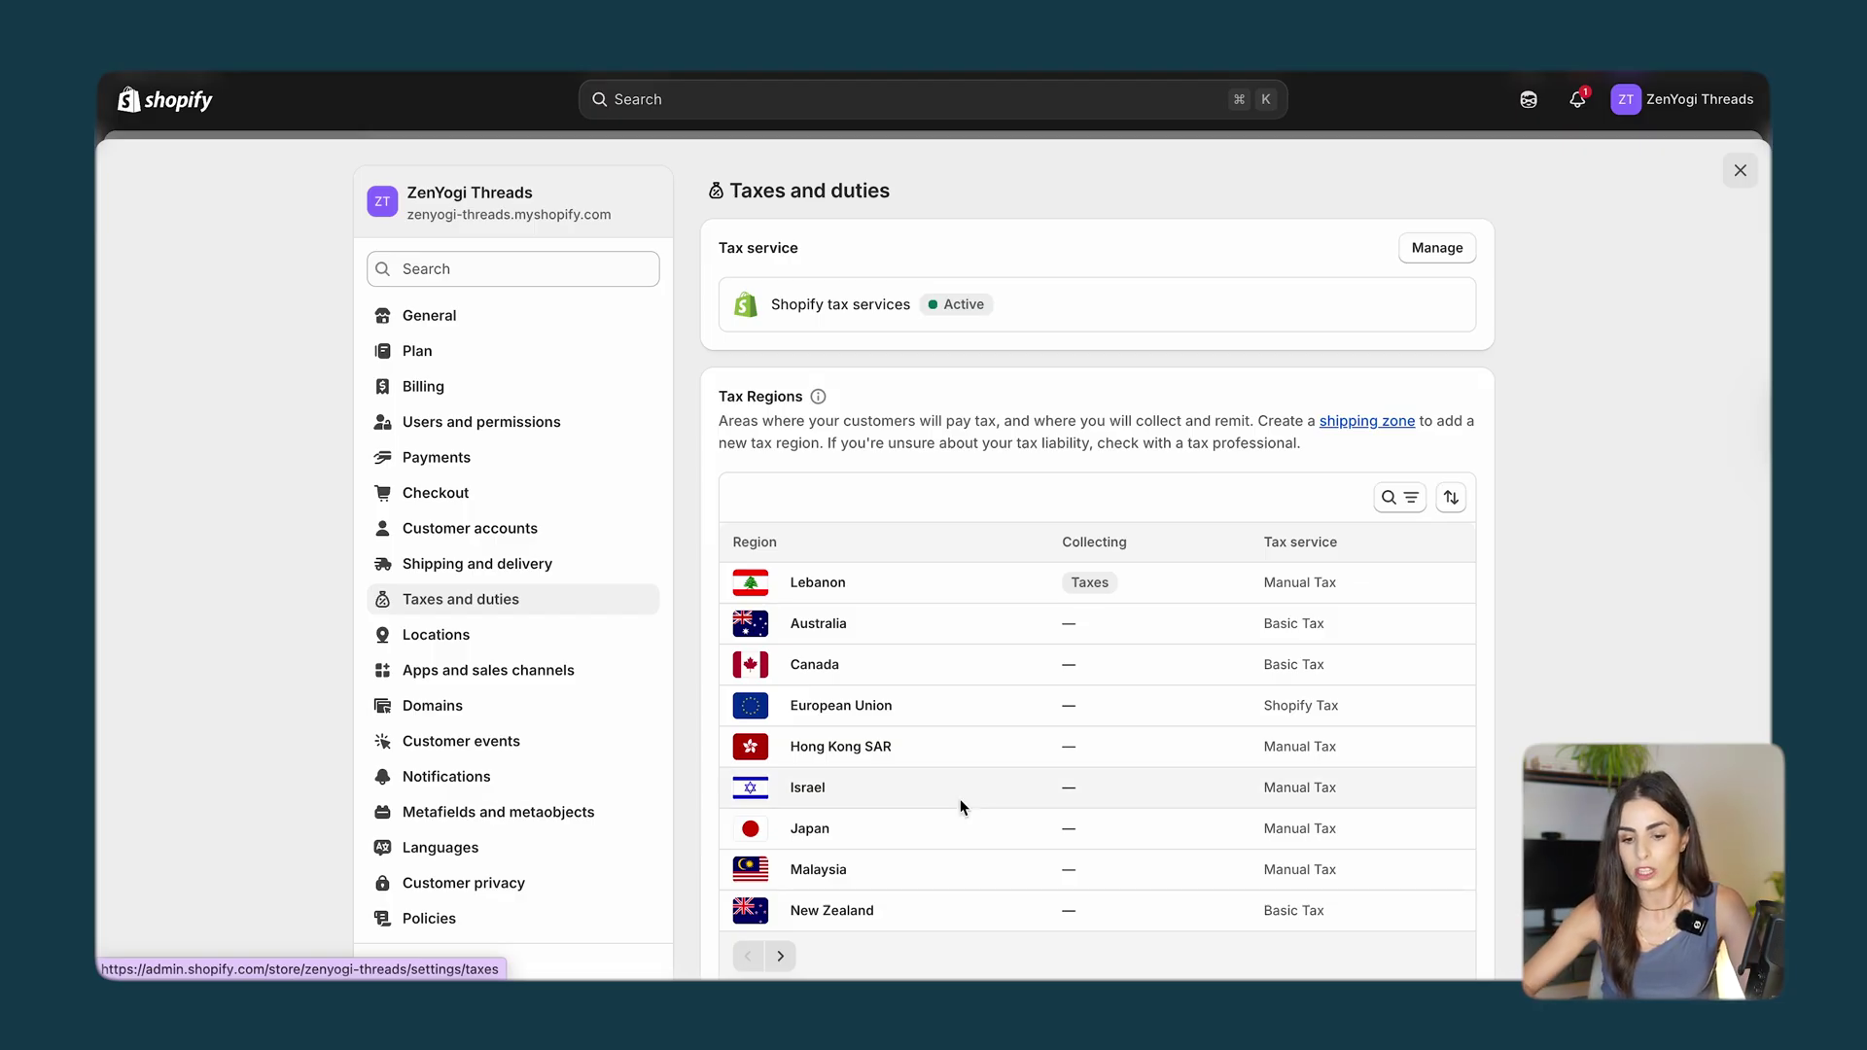
Search the tax regions for "eur" and open the European Union's tax settings.
left_click(1400, 497)
type("eur")
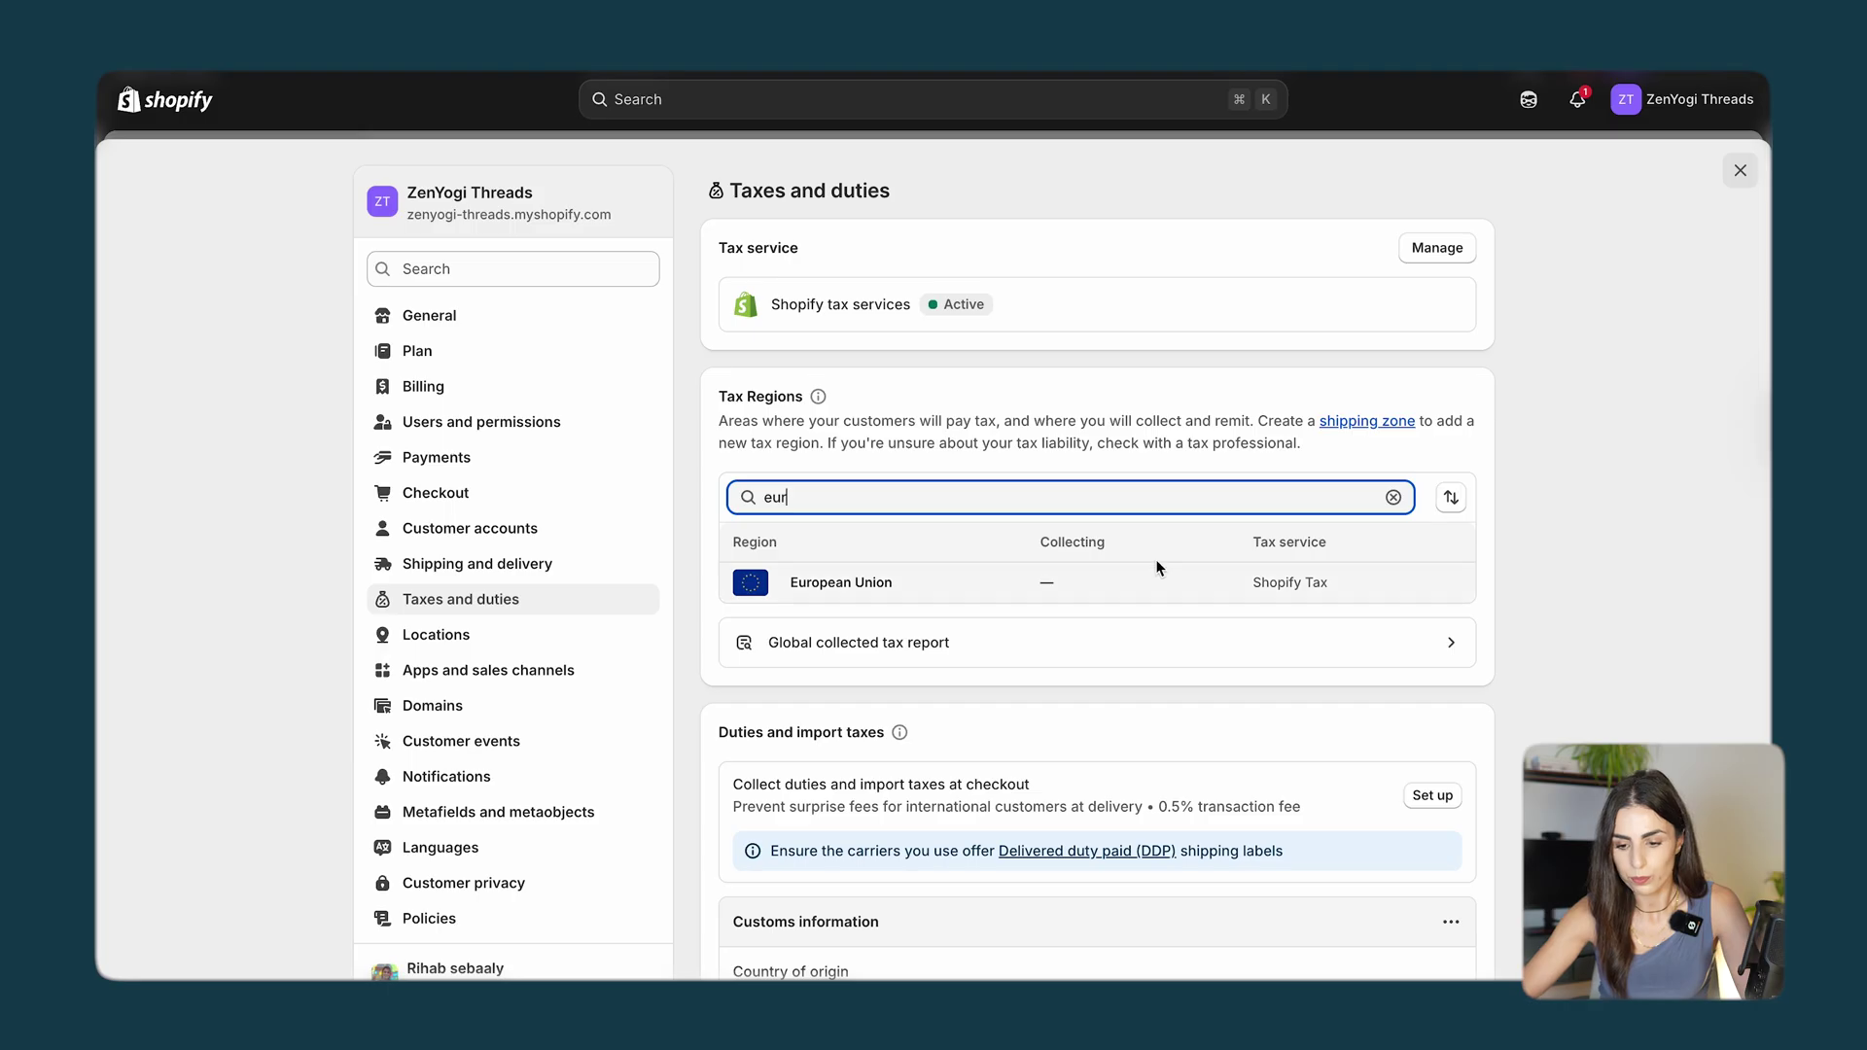
left_click(966, 579)
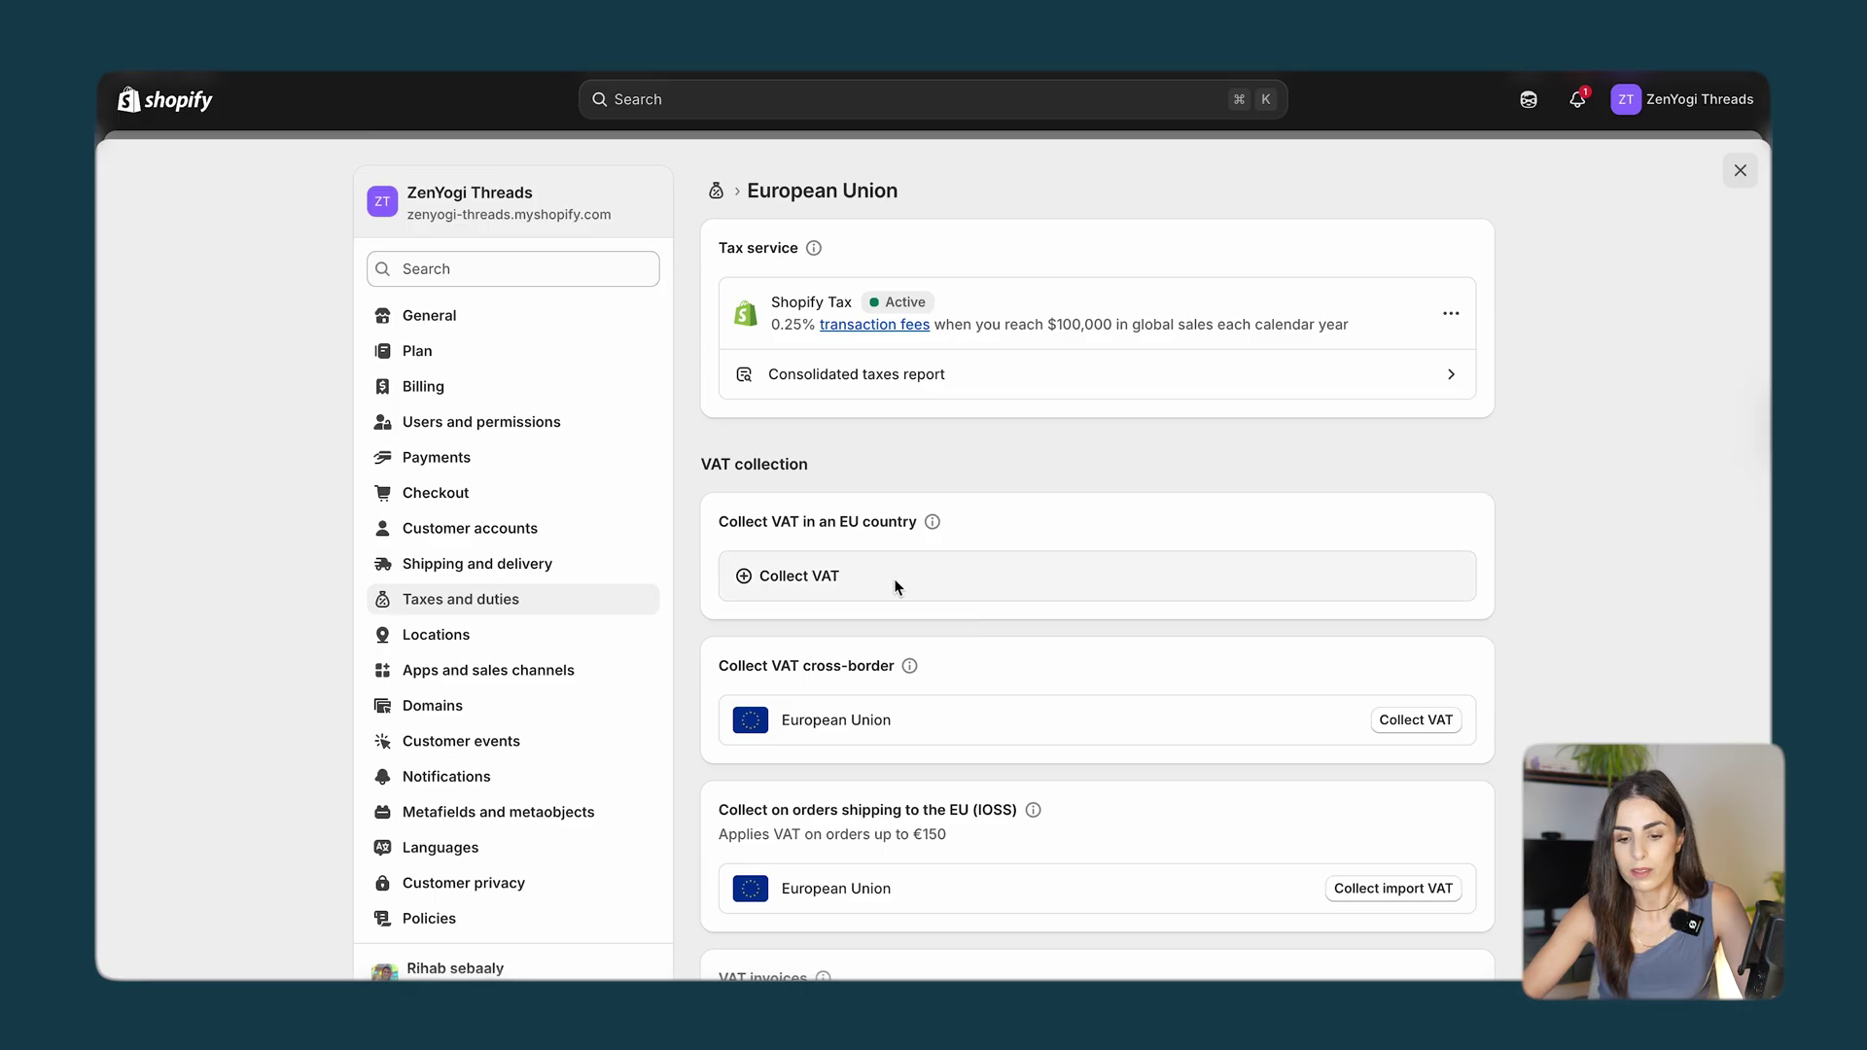
Try collecting VAT in an EU country with France as the registration country, and cancel the form.
left_click(808, 581)
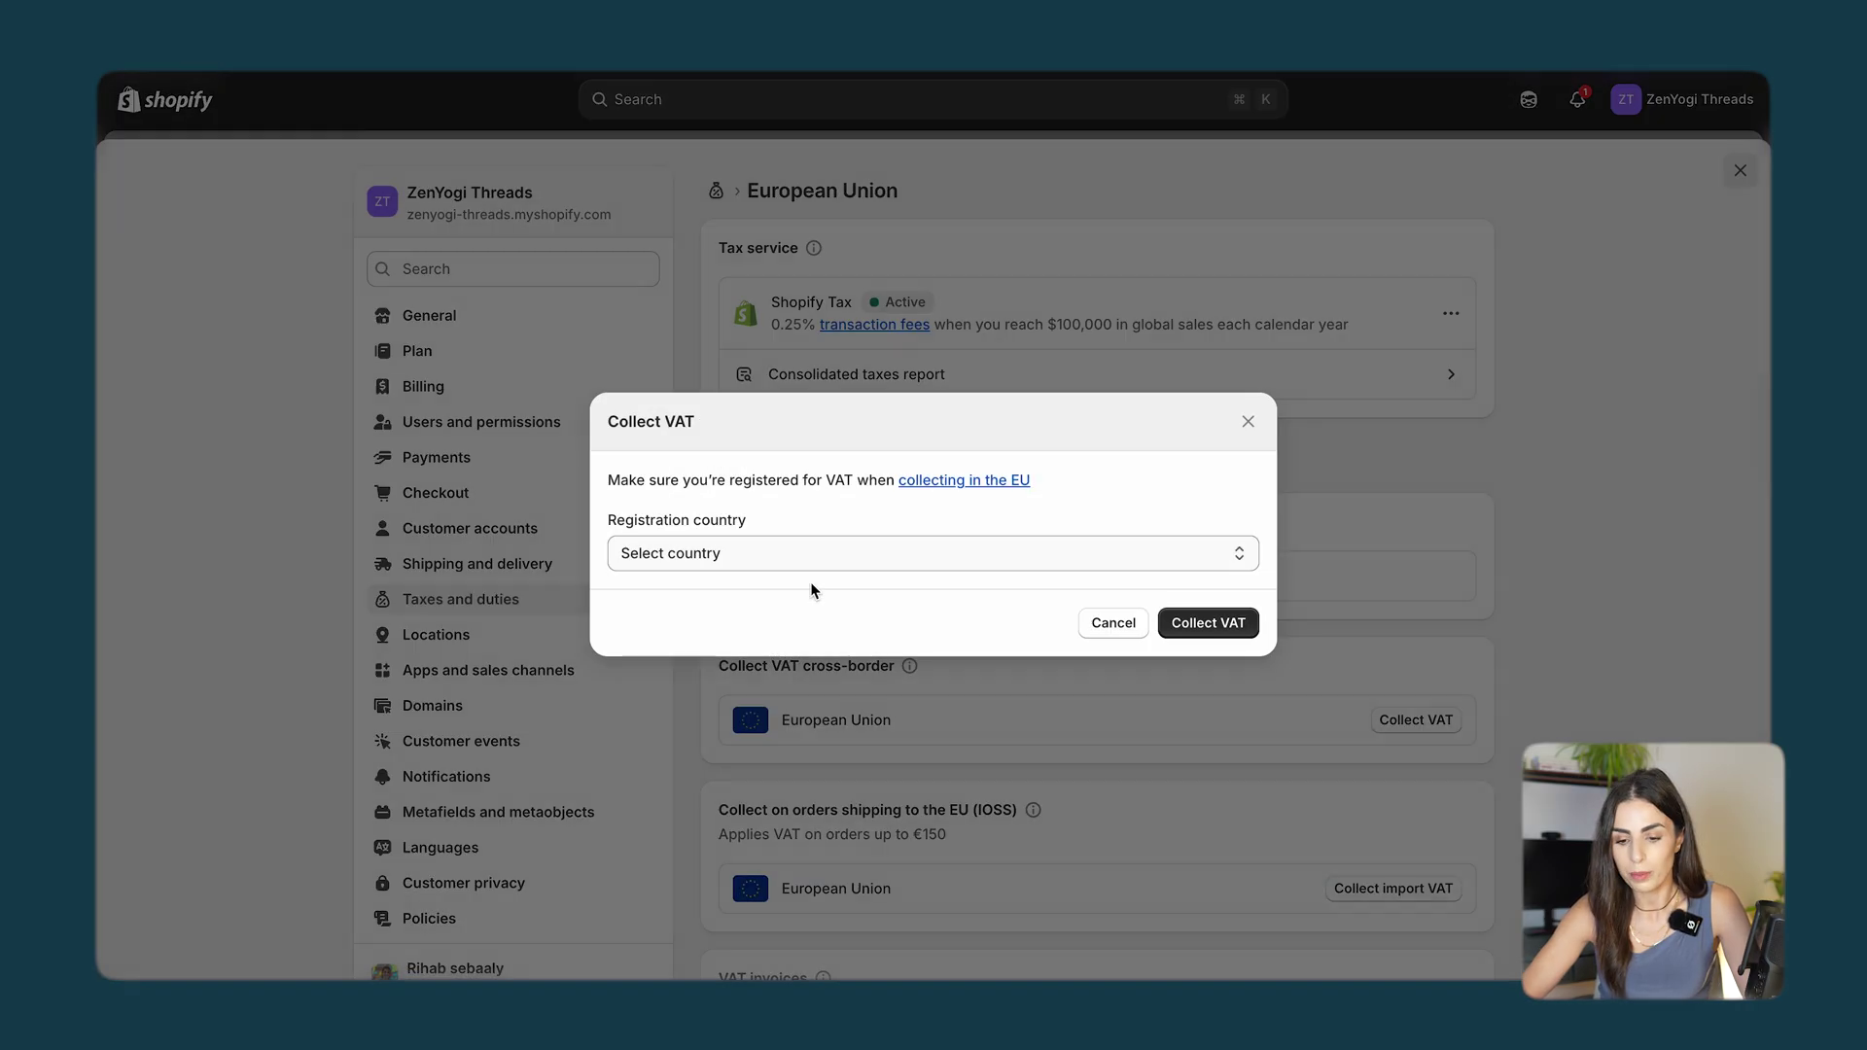
left_click(966, 546)
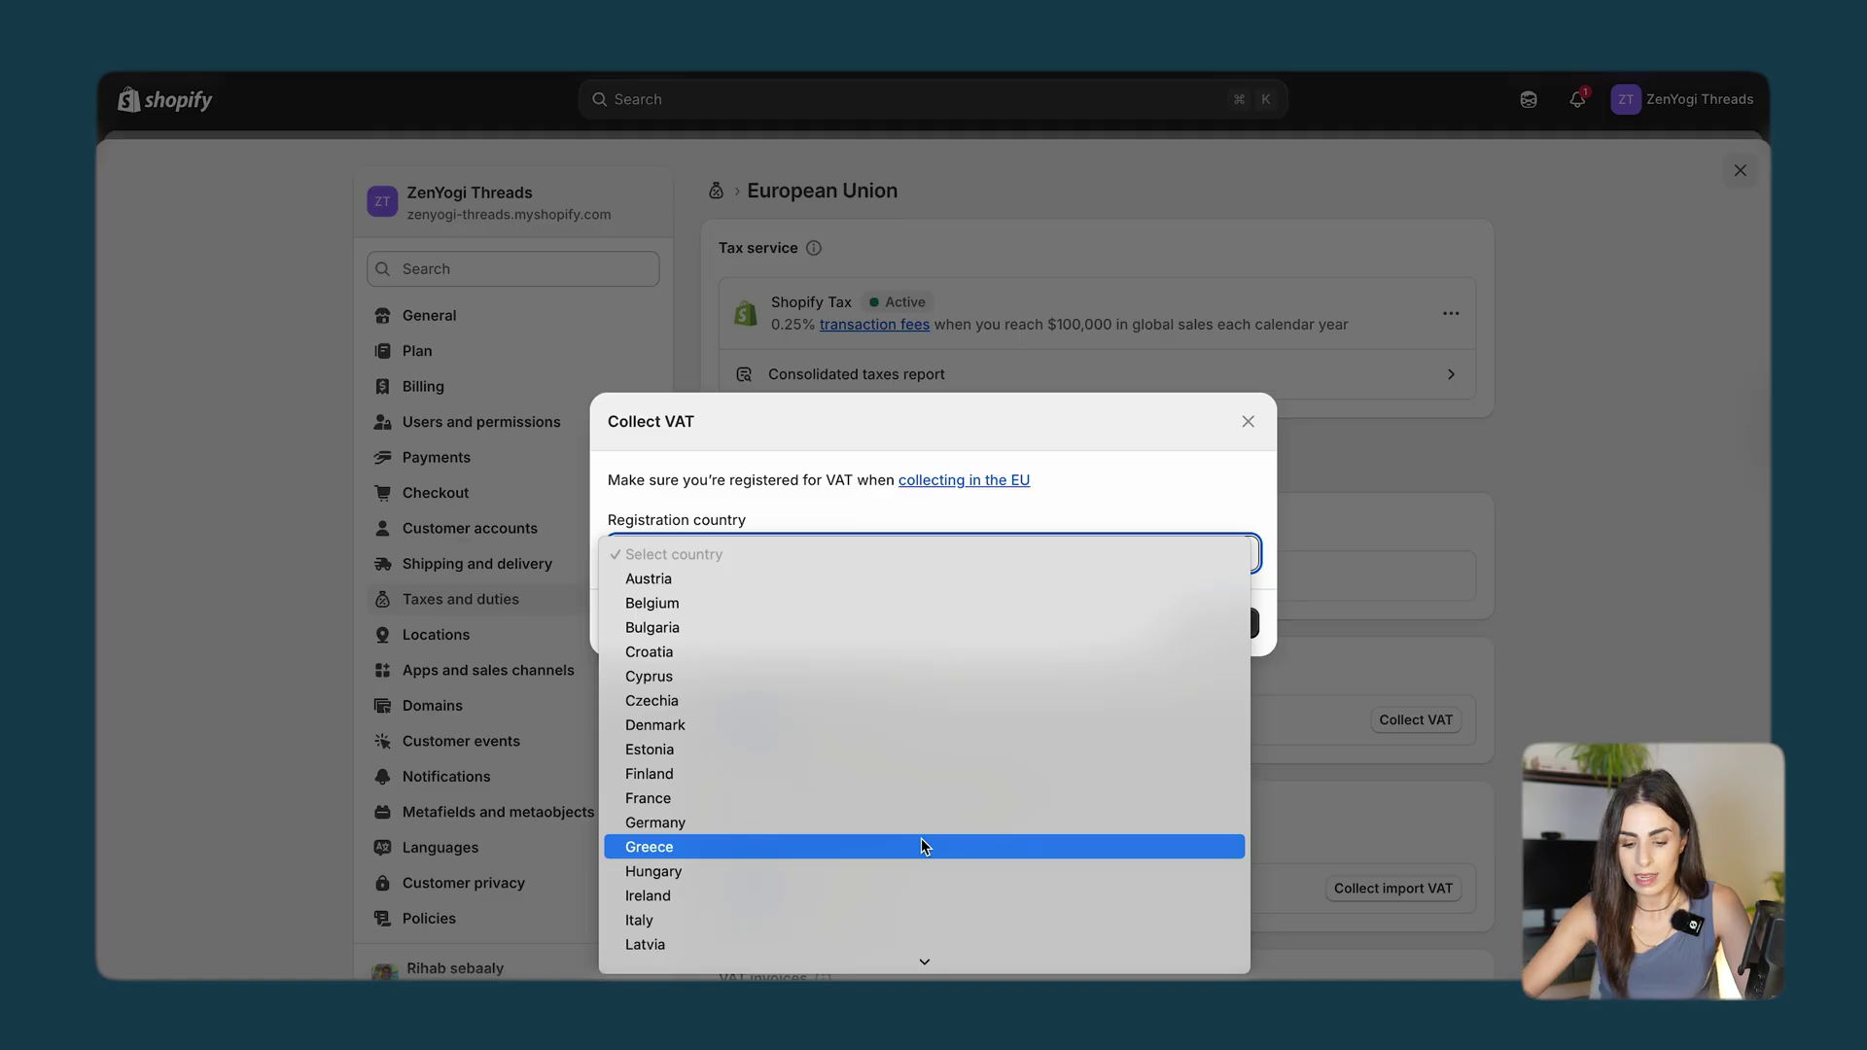
key("Up")
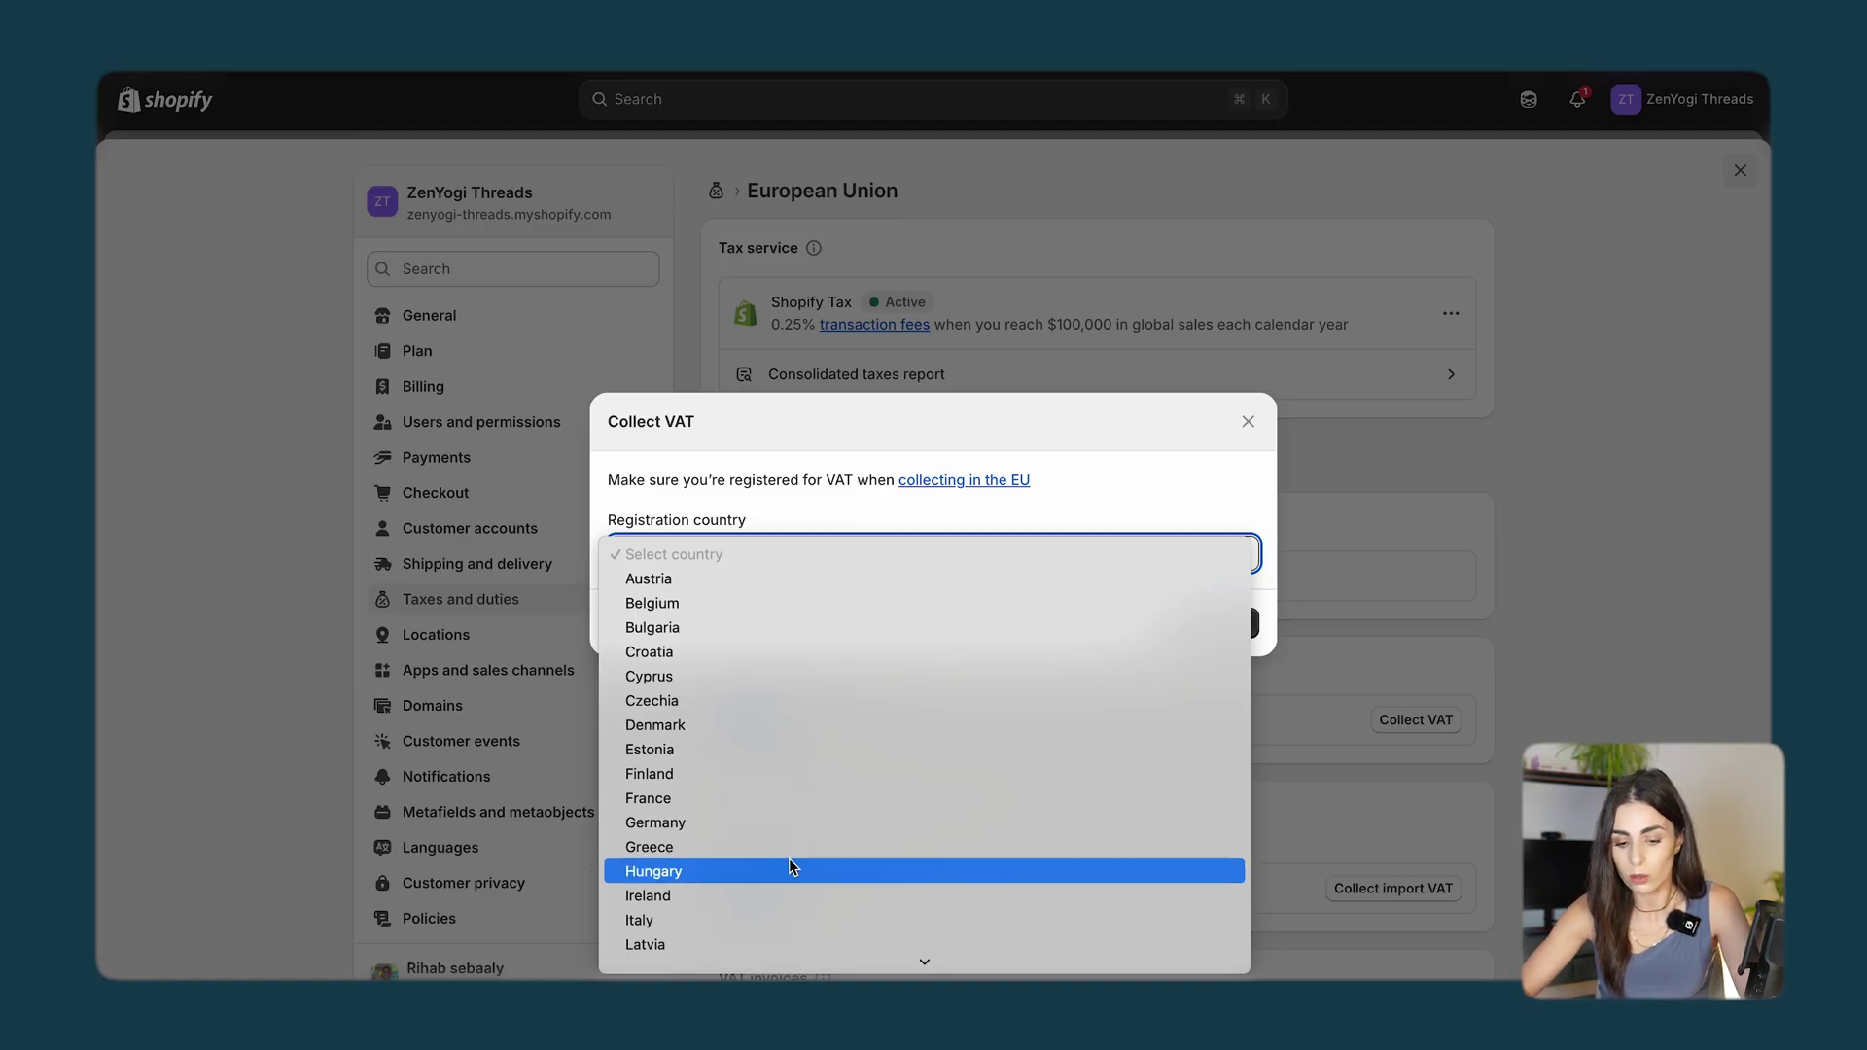
left_click(735, 795)
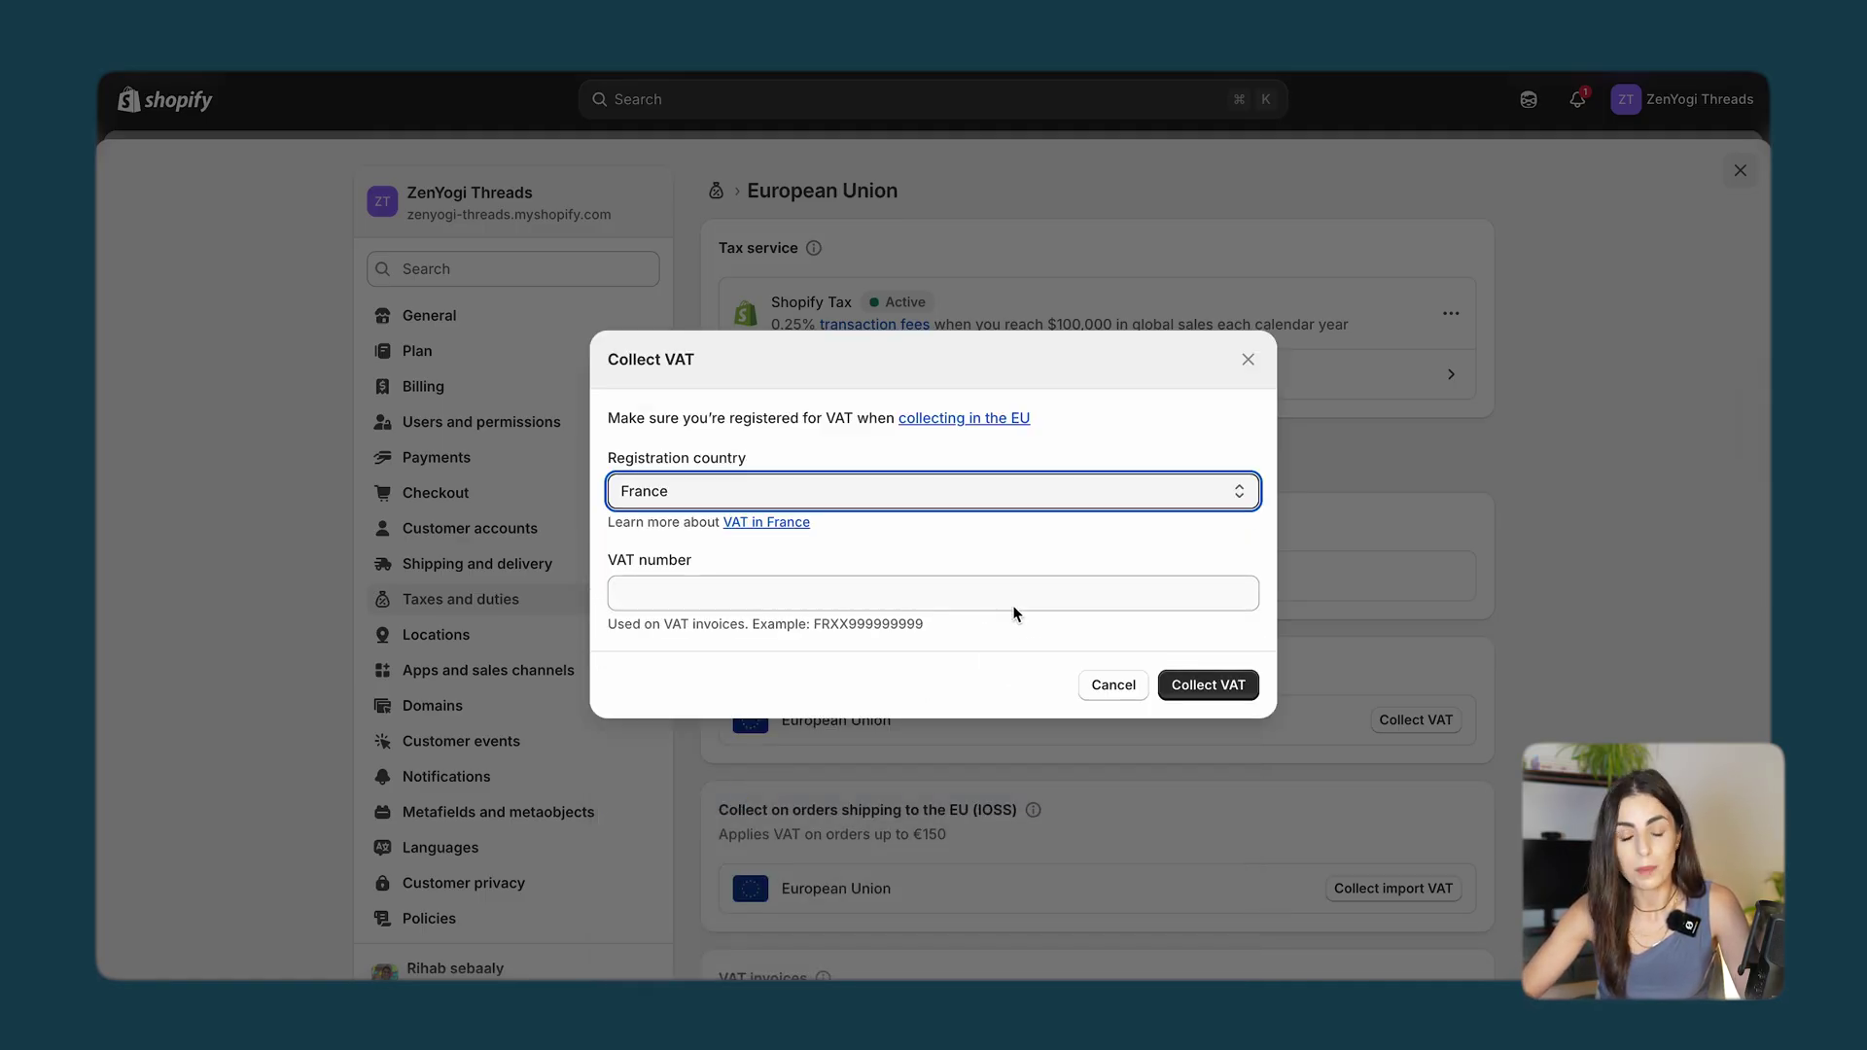
left_click(1112, 686)
Examine the registration options for collecting VAT across the EU and close them without changes.
scroll(884, 760, "down", 3)
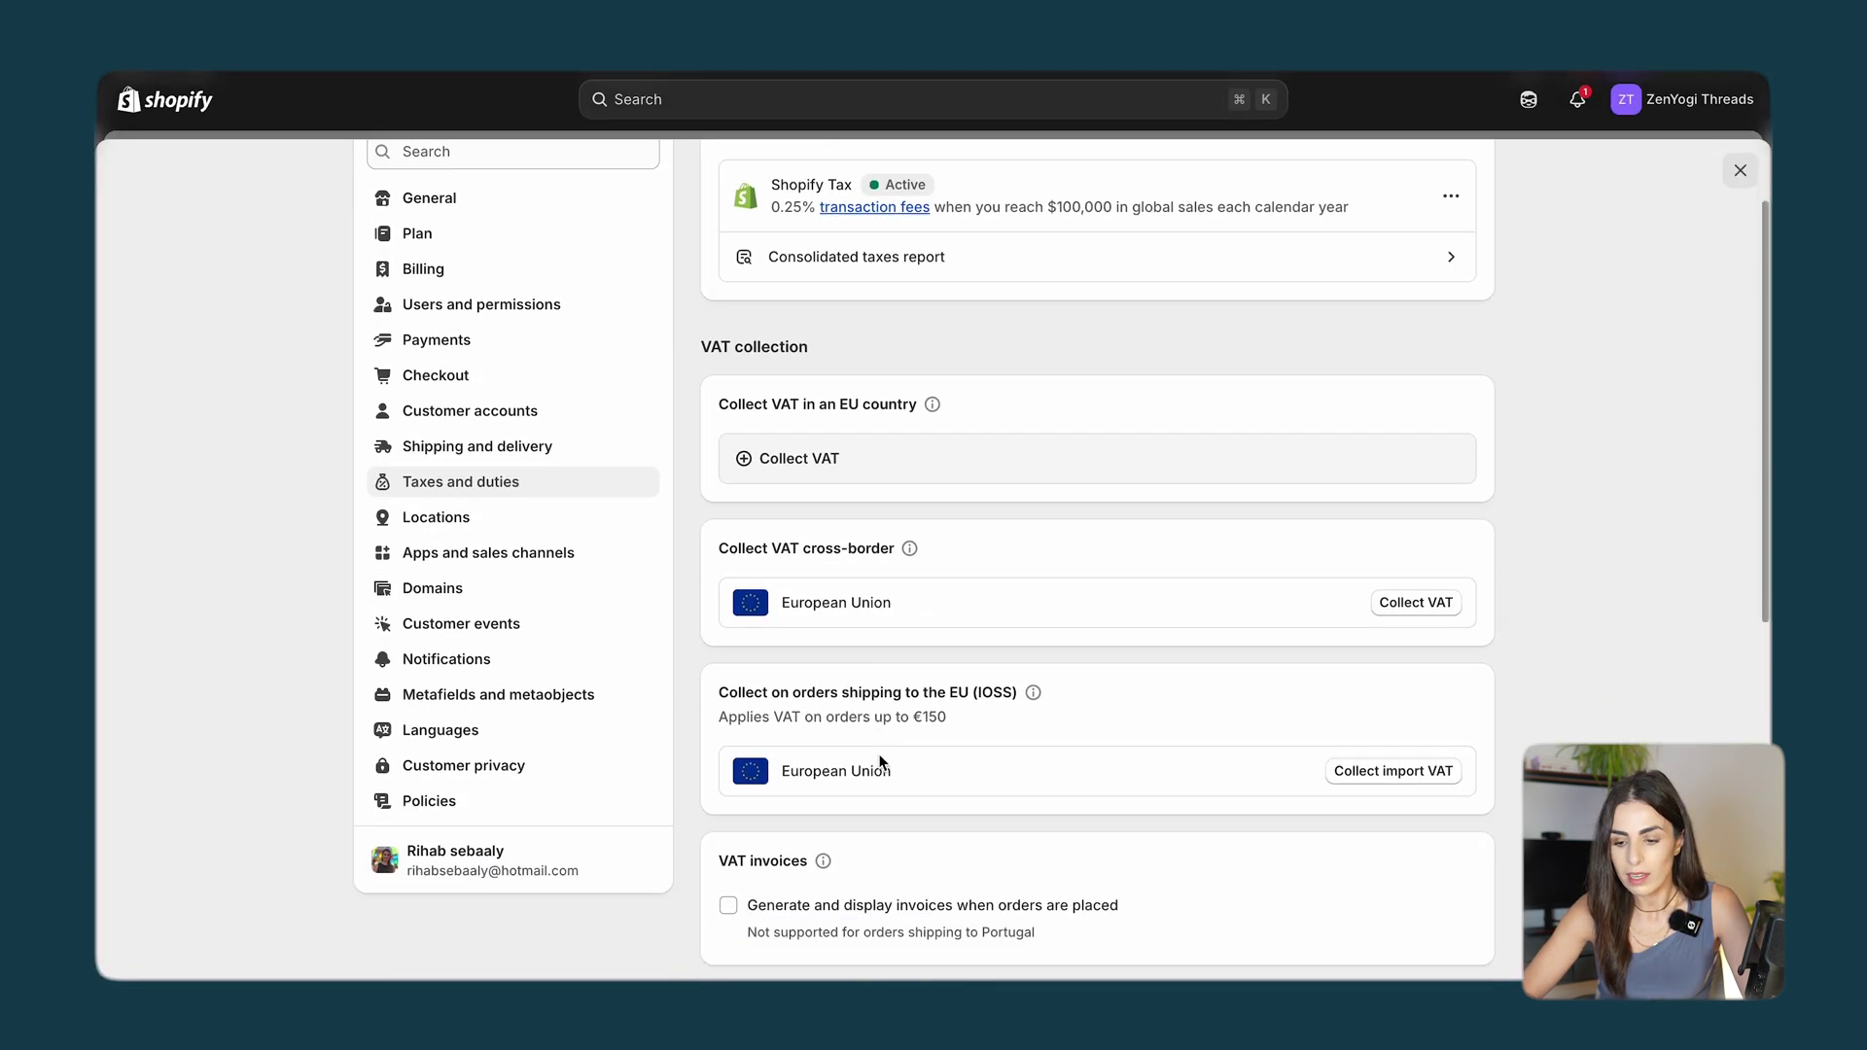
left_click(1403, 482)
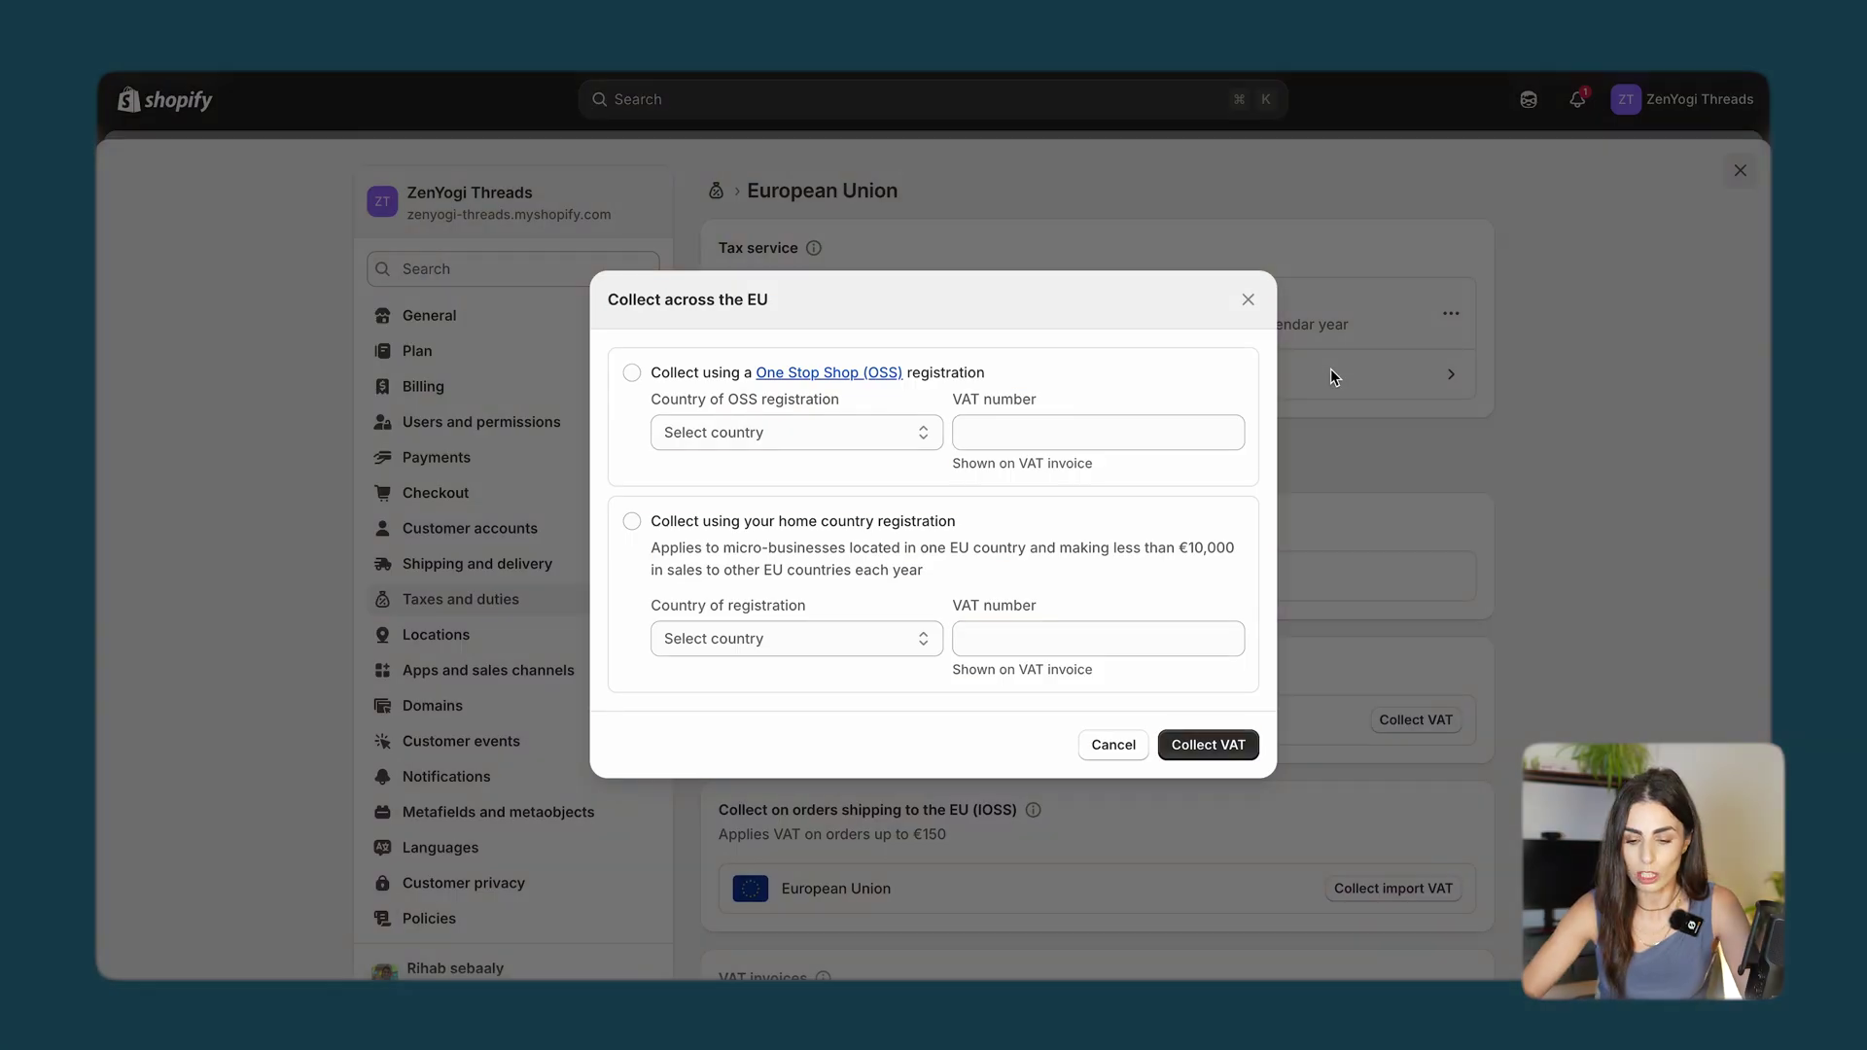
left_click(1111, 744)
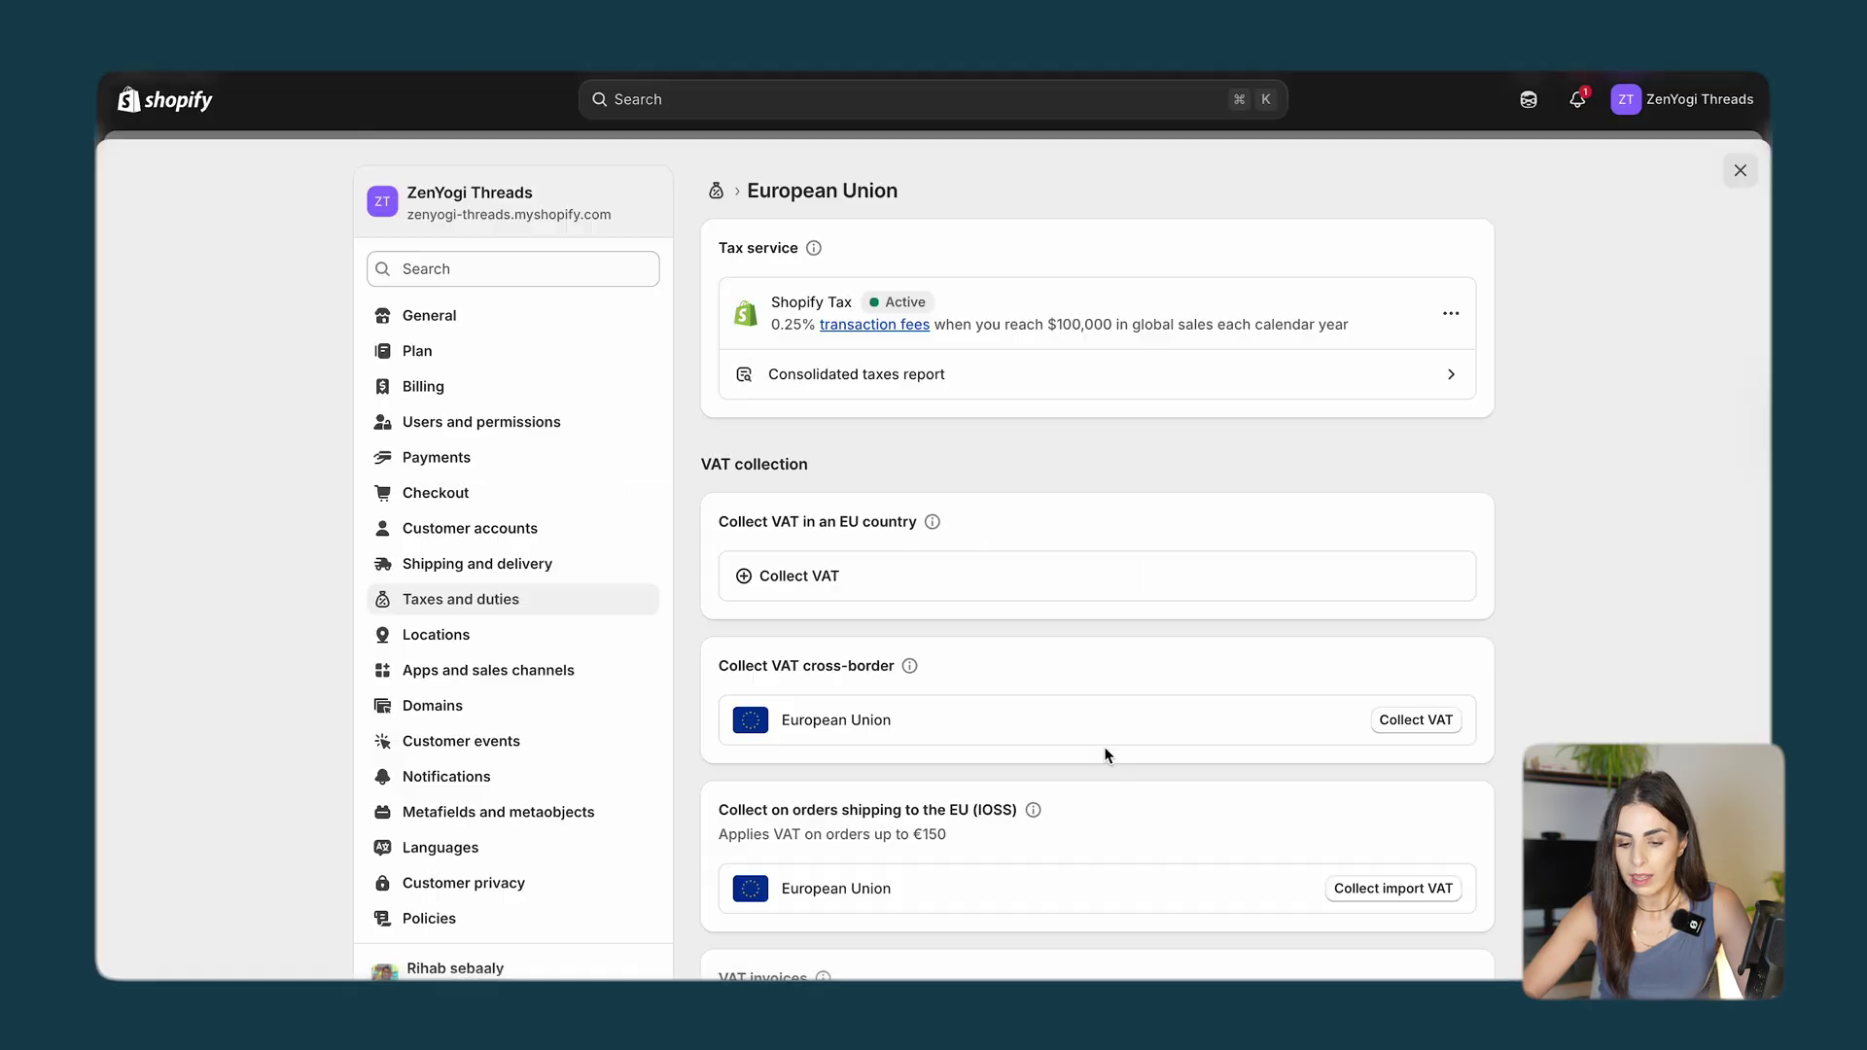
Look through the European Union's VAT invoice, tax rate and override settings, and return to the Europe market.
scroll(1132, 756, "down", 5)
scroll(1128, 750, "down", 3)
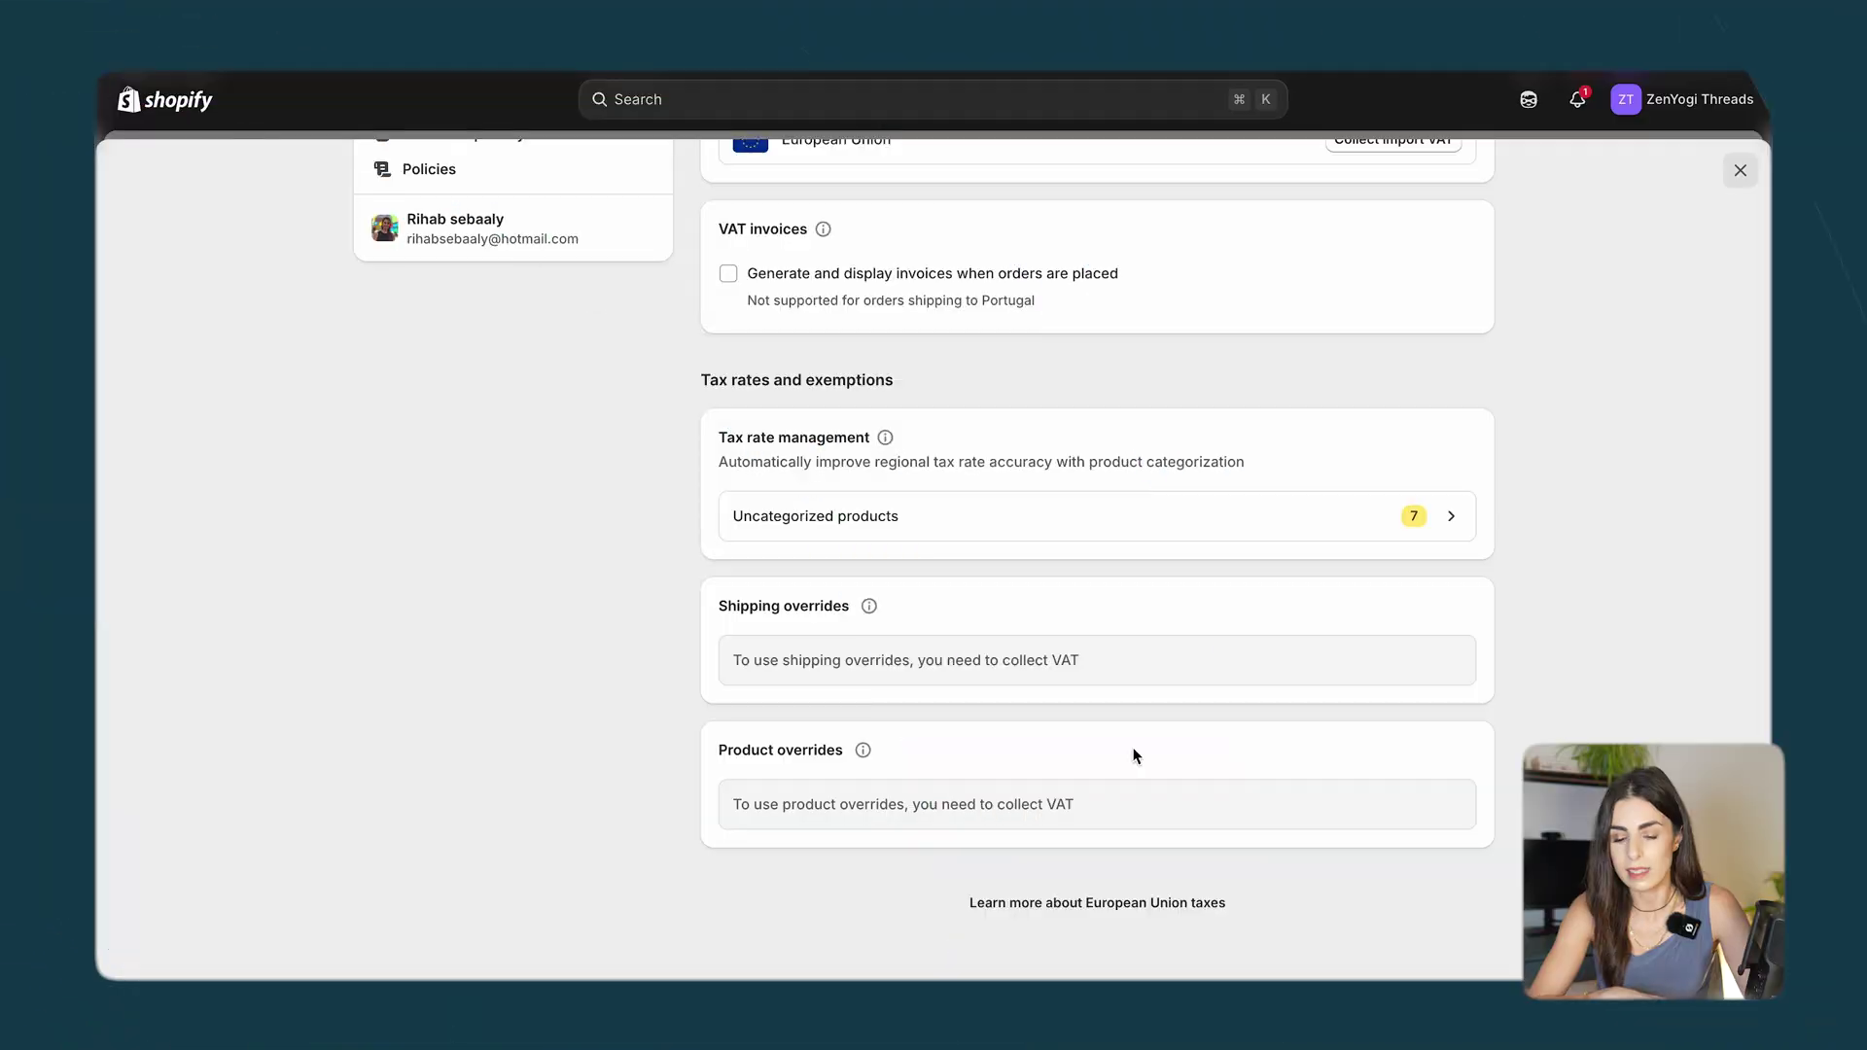
scroll(1133, 755, "up", 8)
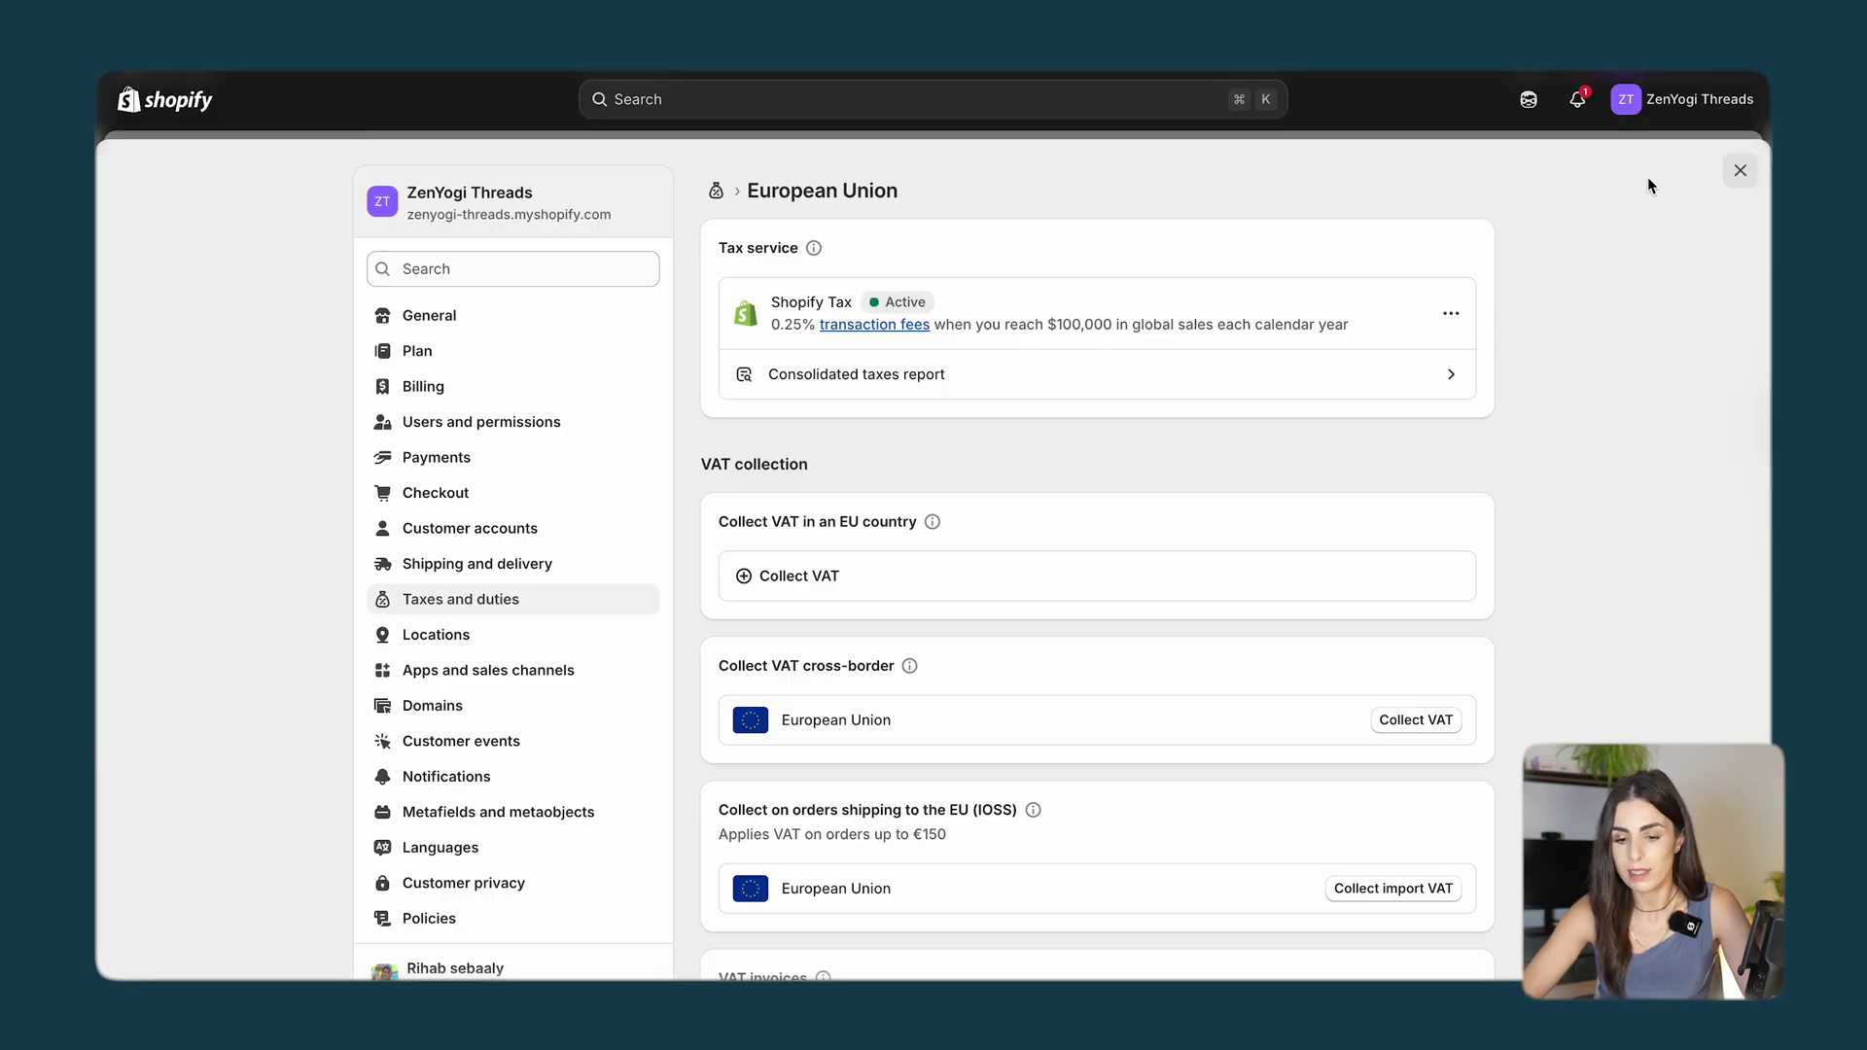
left_click(1736, 175)
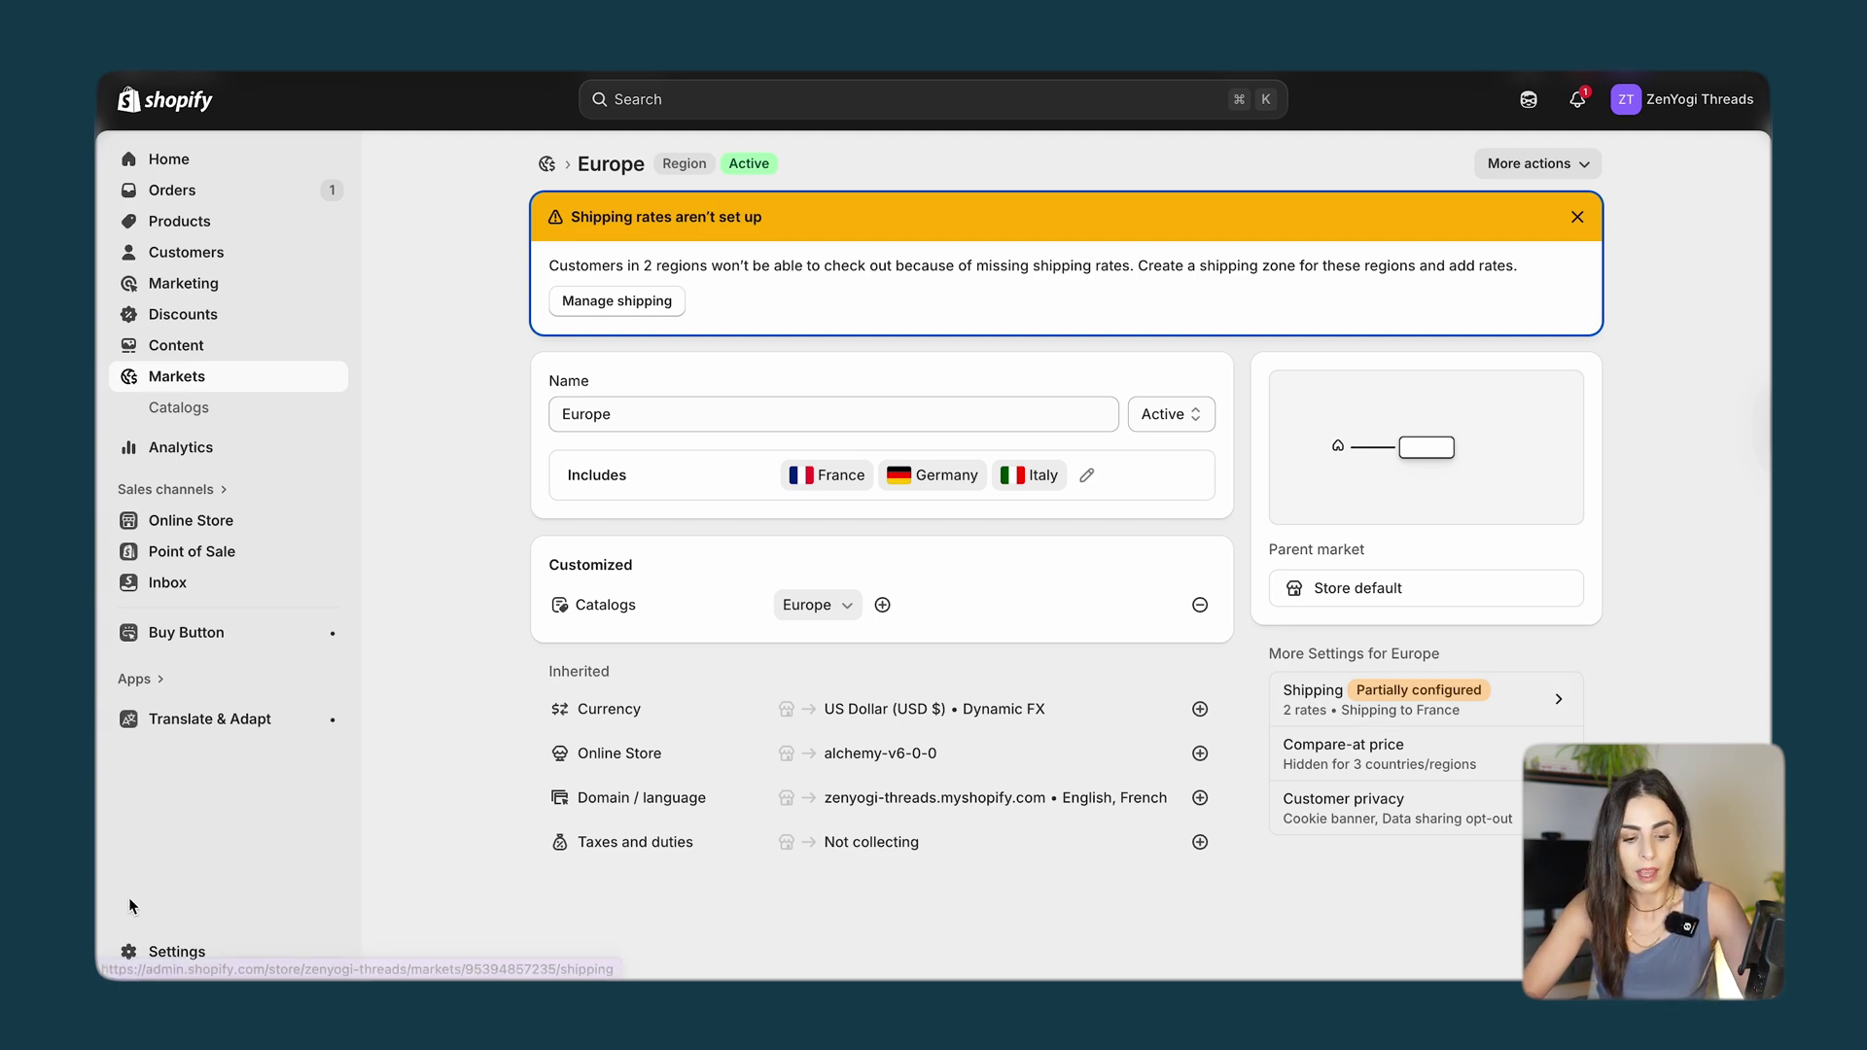
Open the general shipping rates profile in the Shipping and delivery settings and go to its shipping zones.
left_click(182, 967)
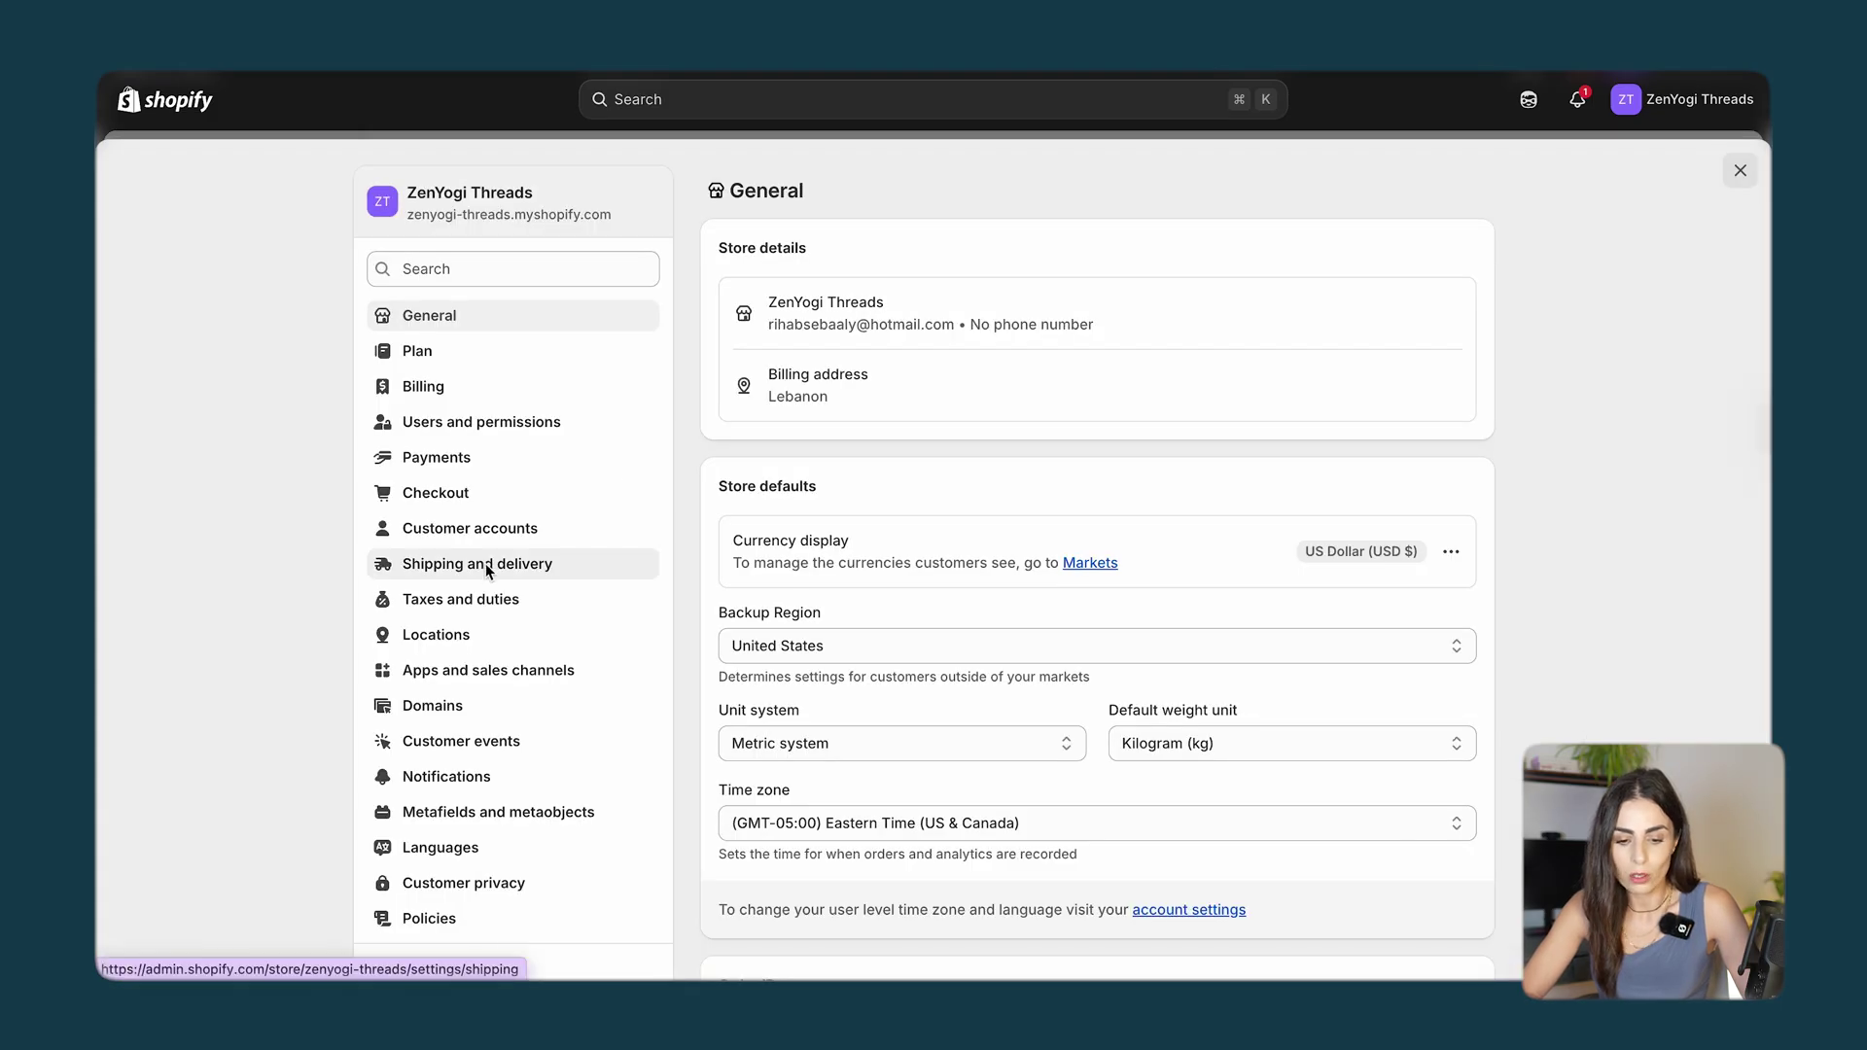
left_click(486, 563)
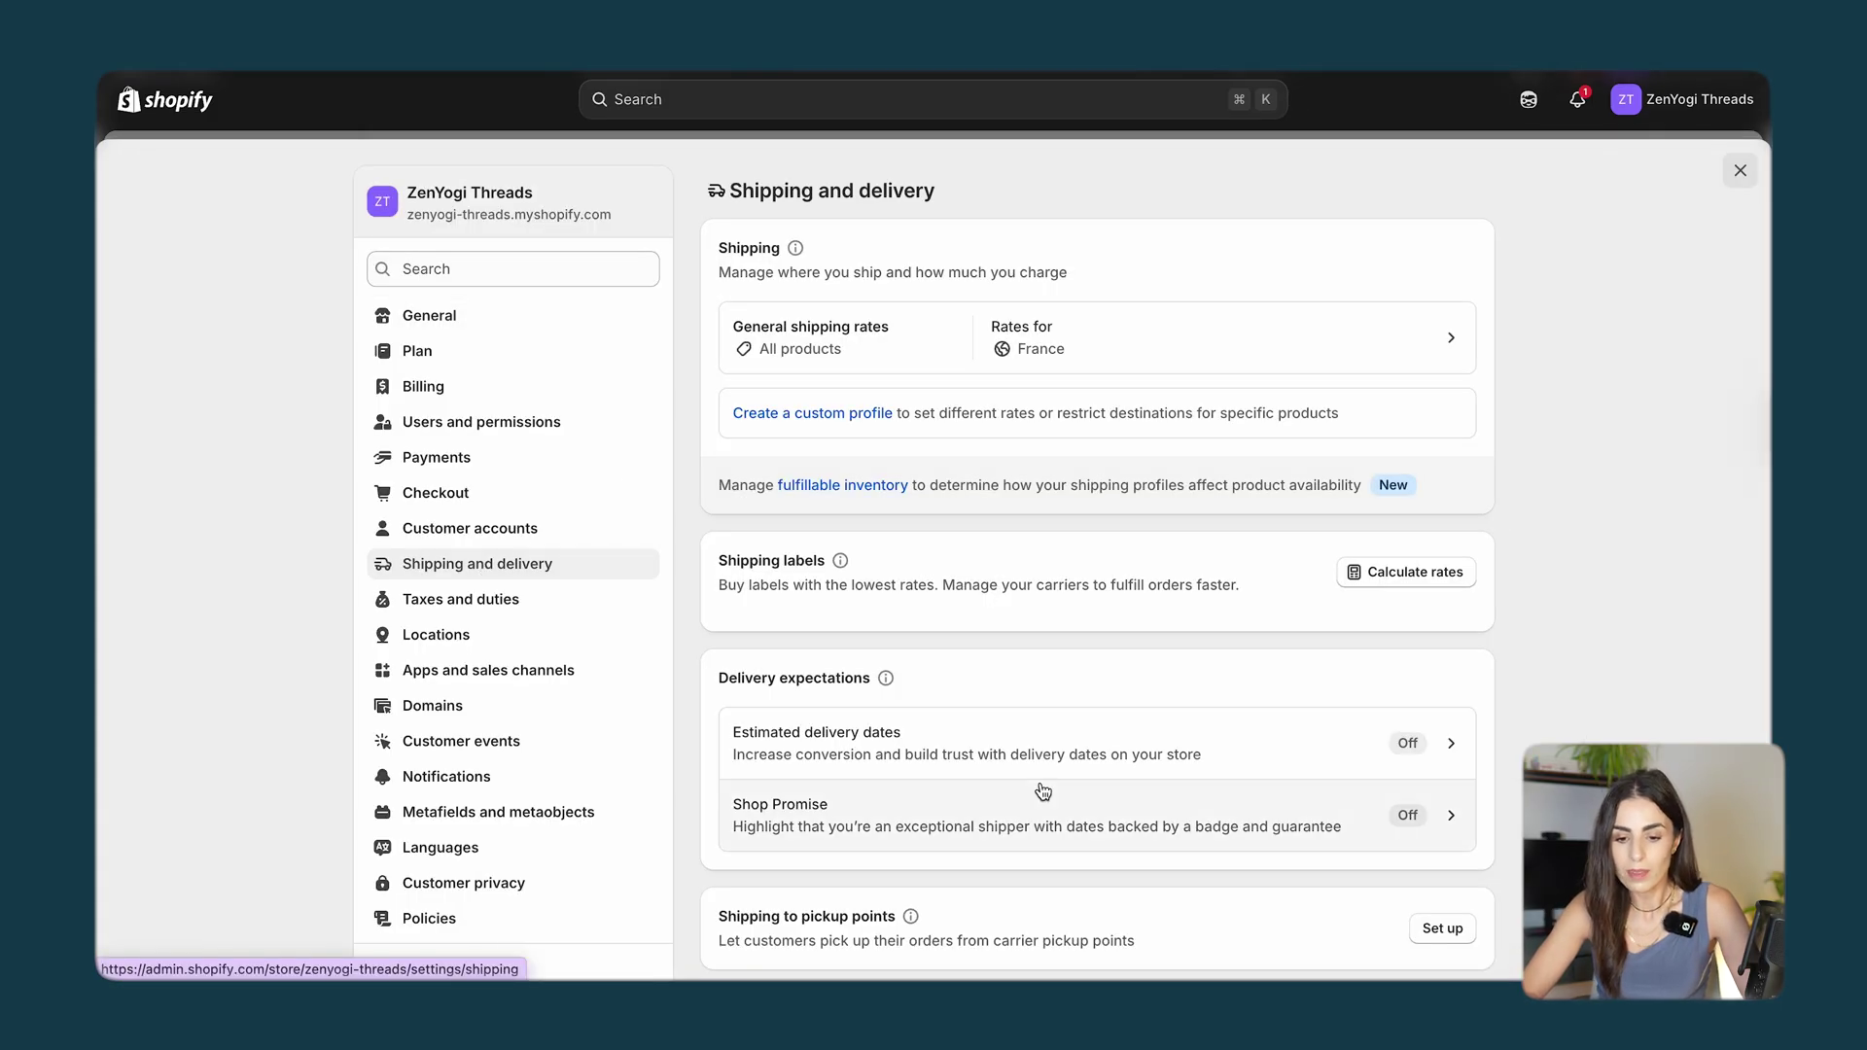
scroll(1038, 788, "down", 2)
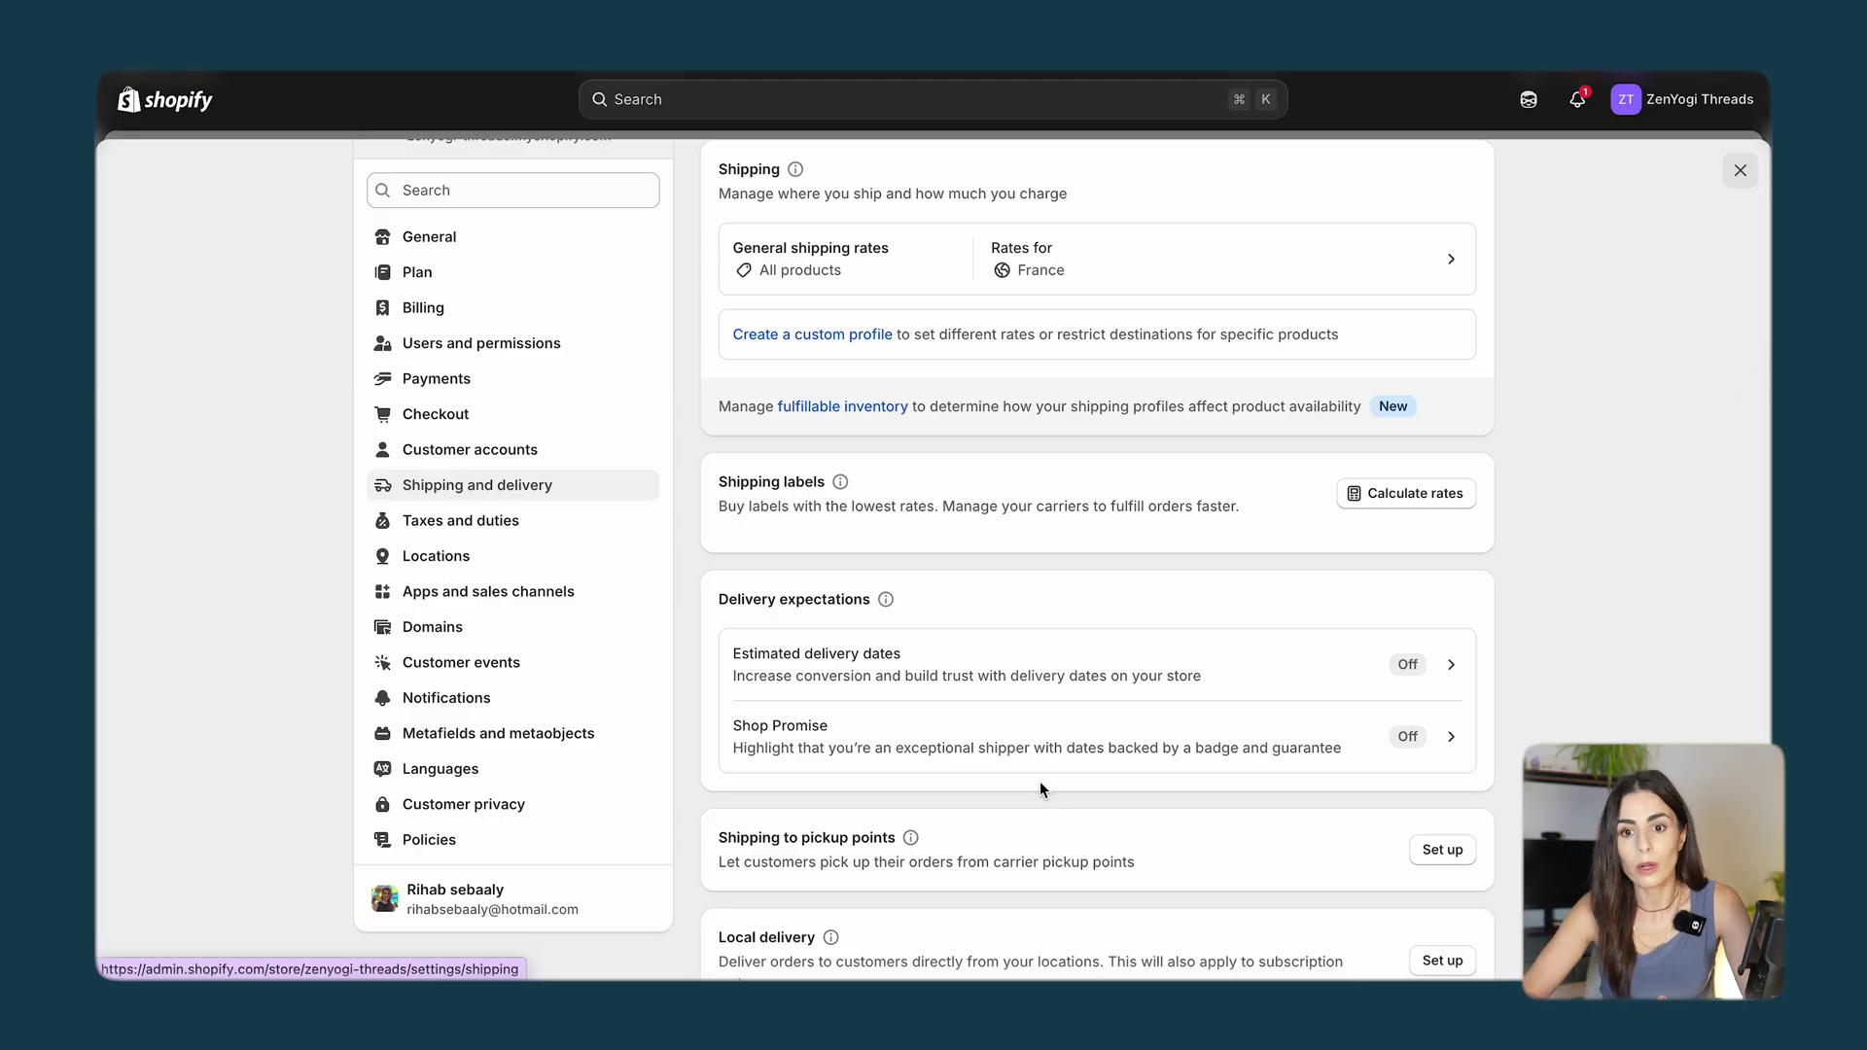
scroll(1040, 780, "up", 2)
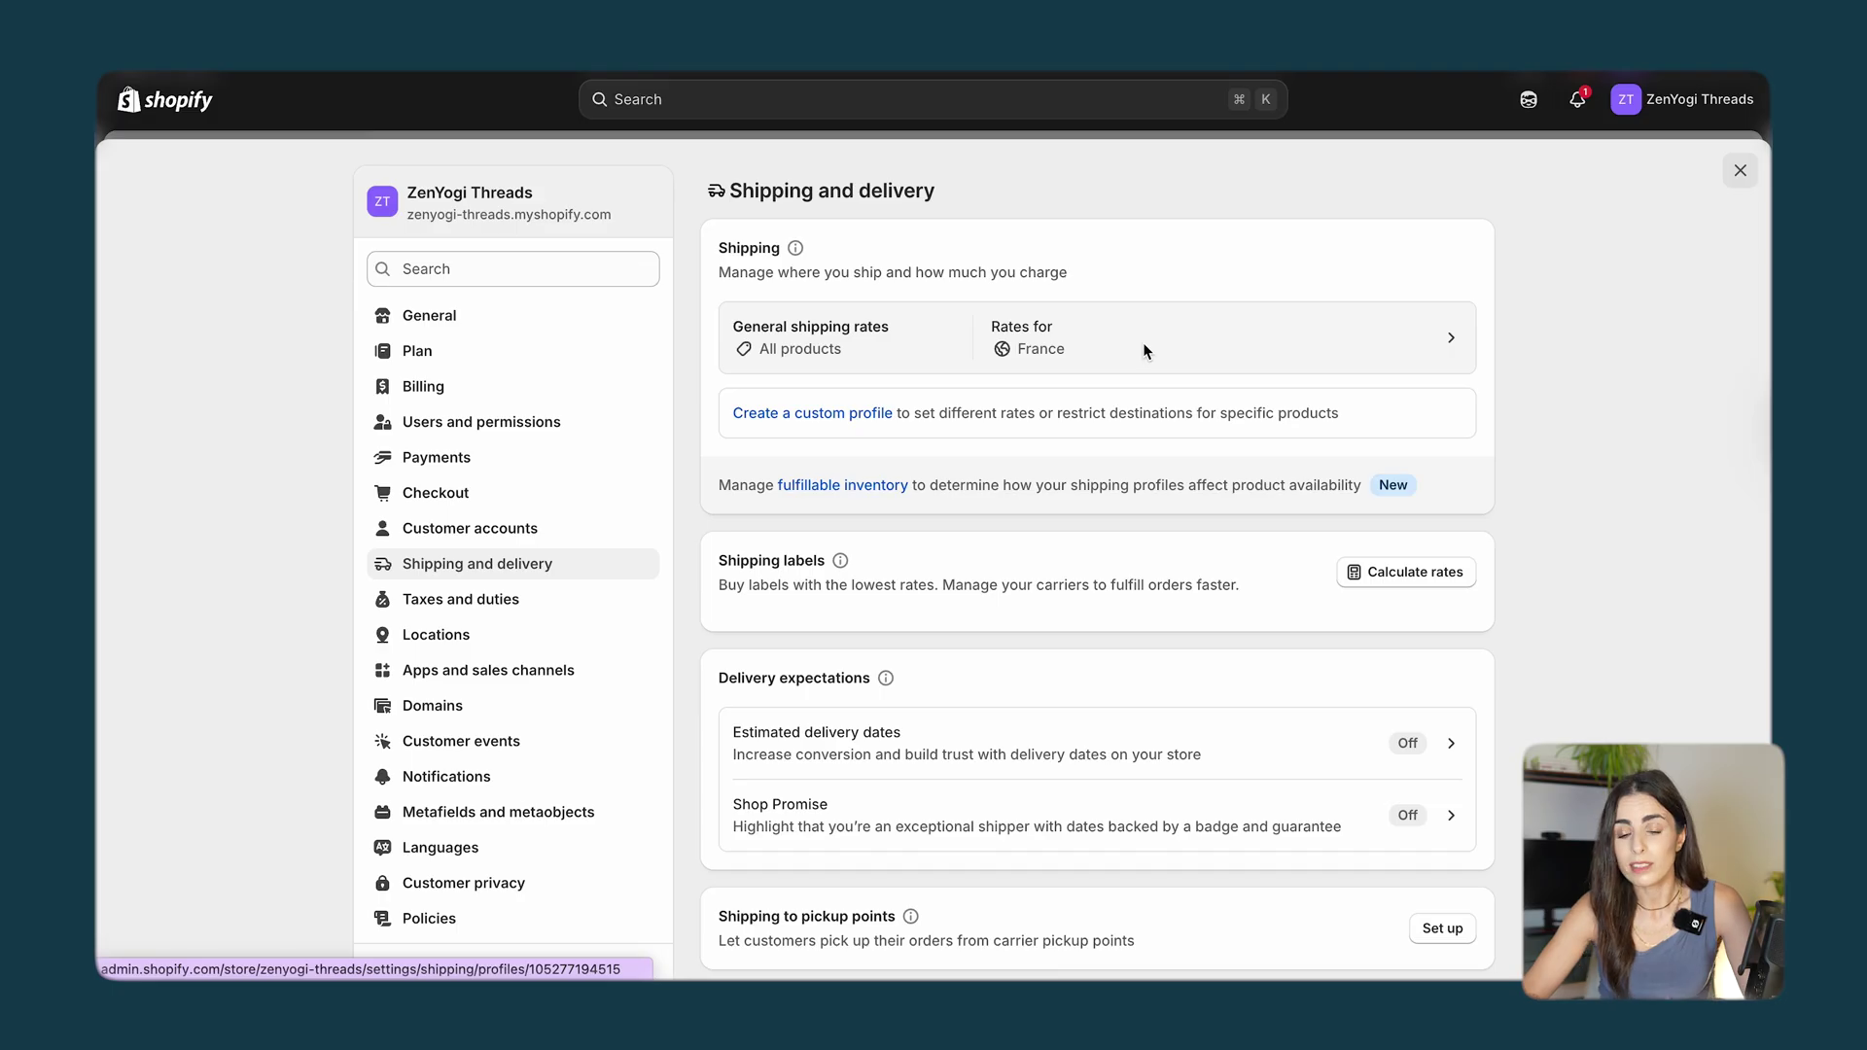
left_click(1143, 350)
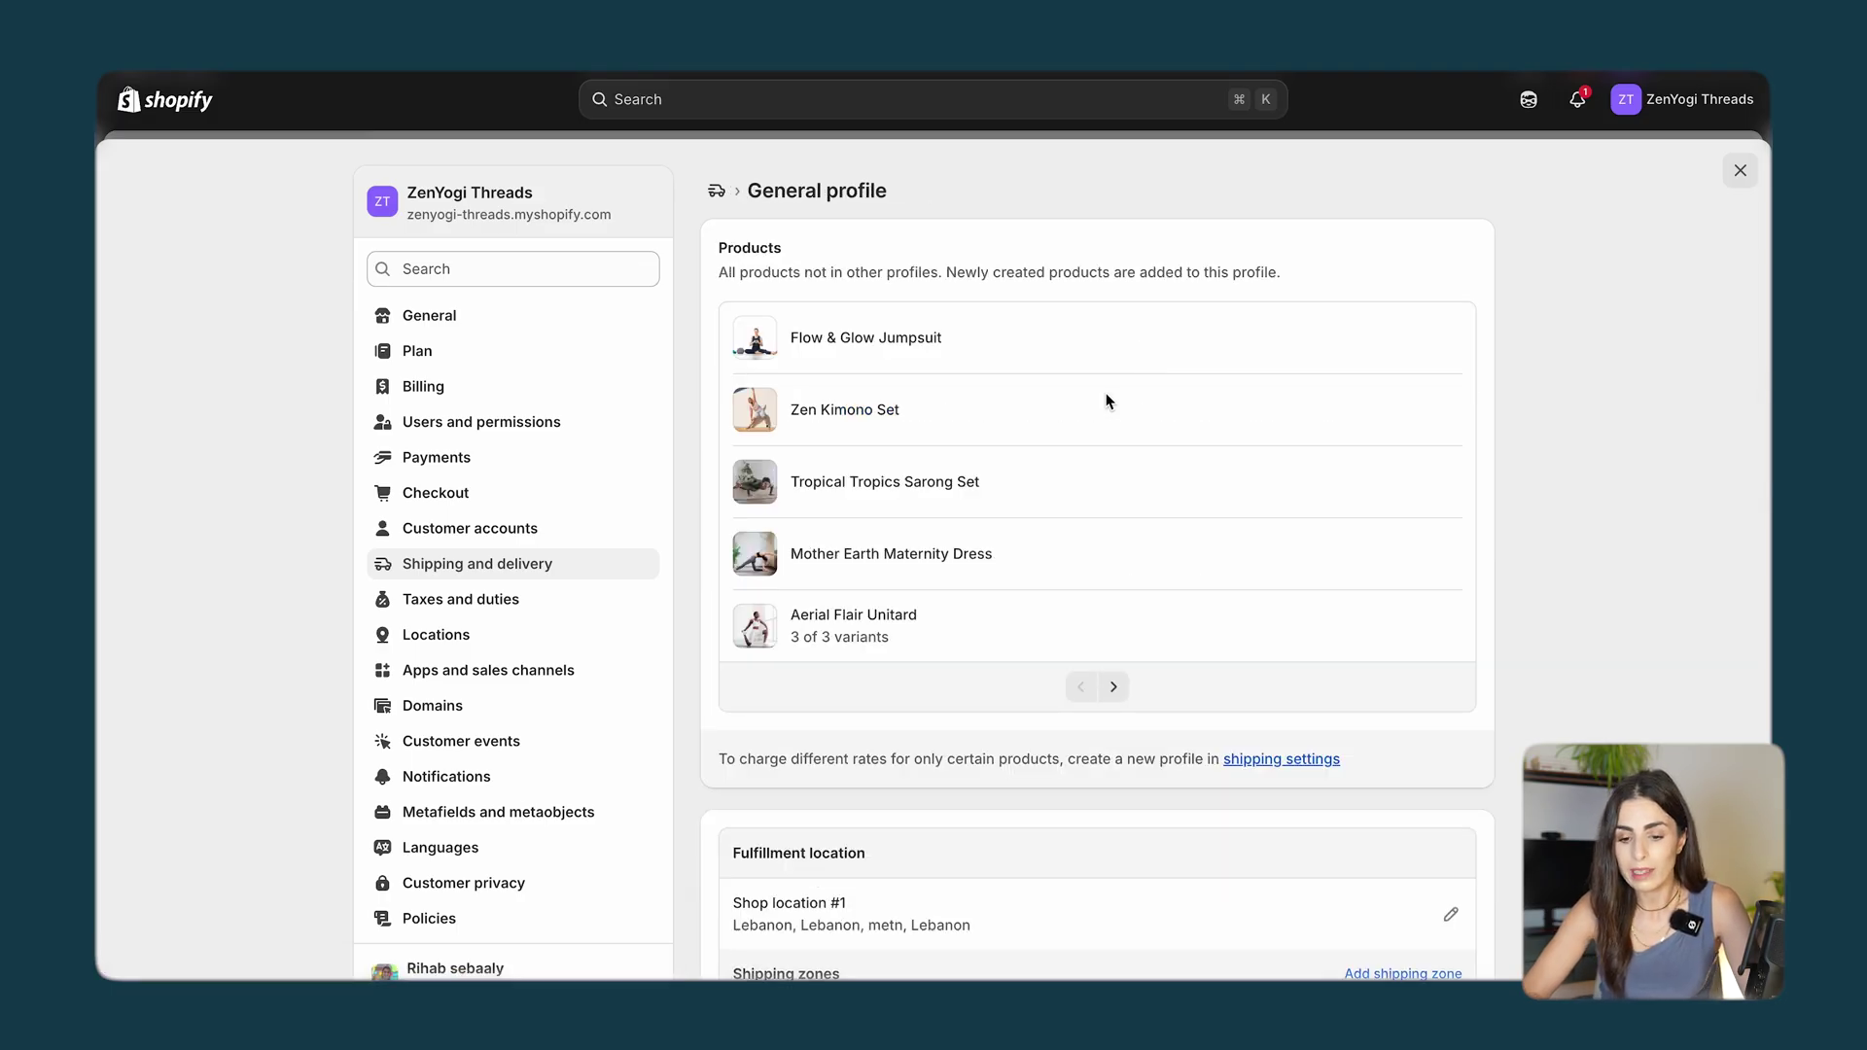
scroll(1104, 400, "down", 5)
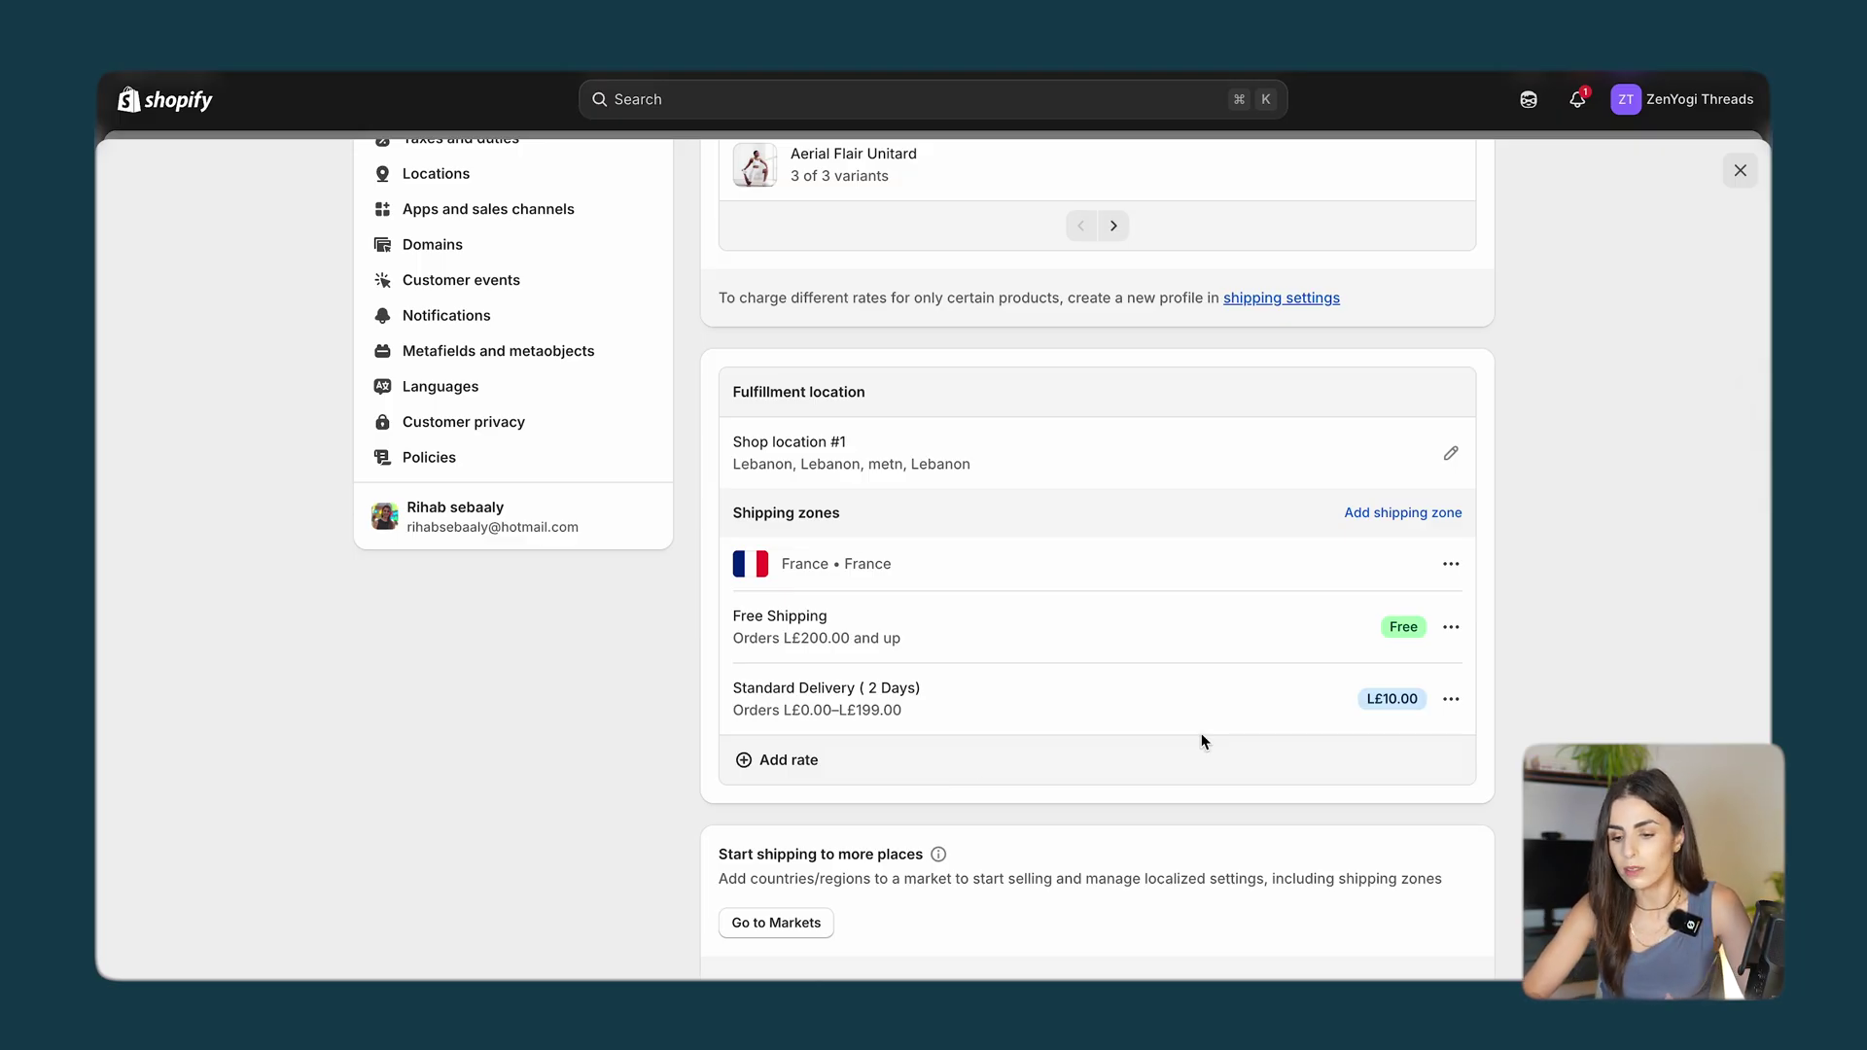
Create a shipping zone named "Europe" covering Germany and Italy.
left_click(1412, 516)
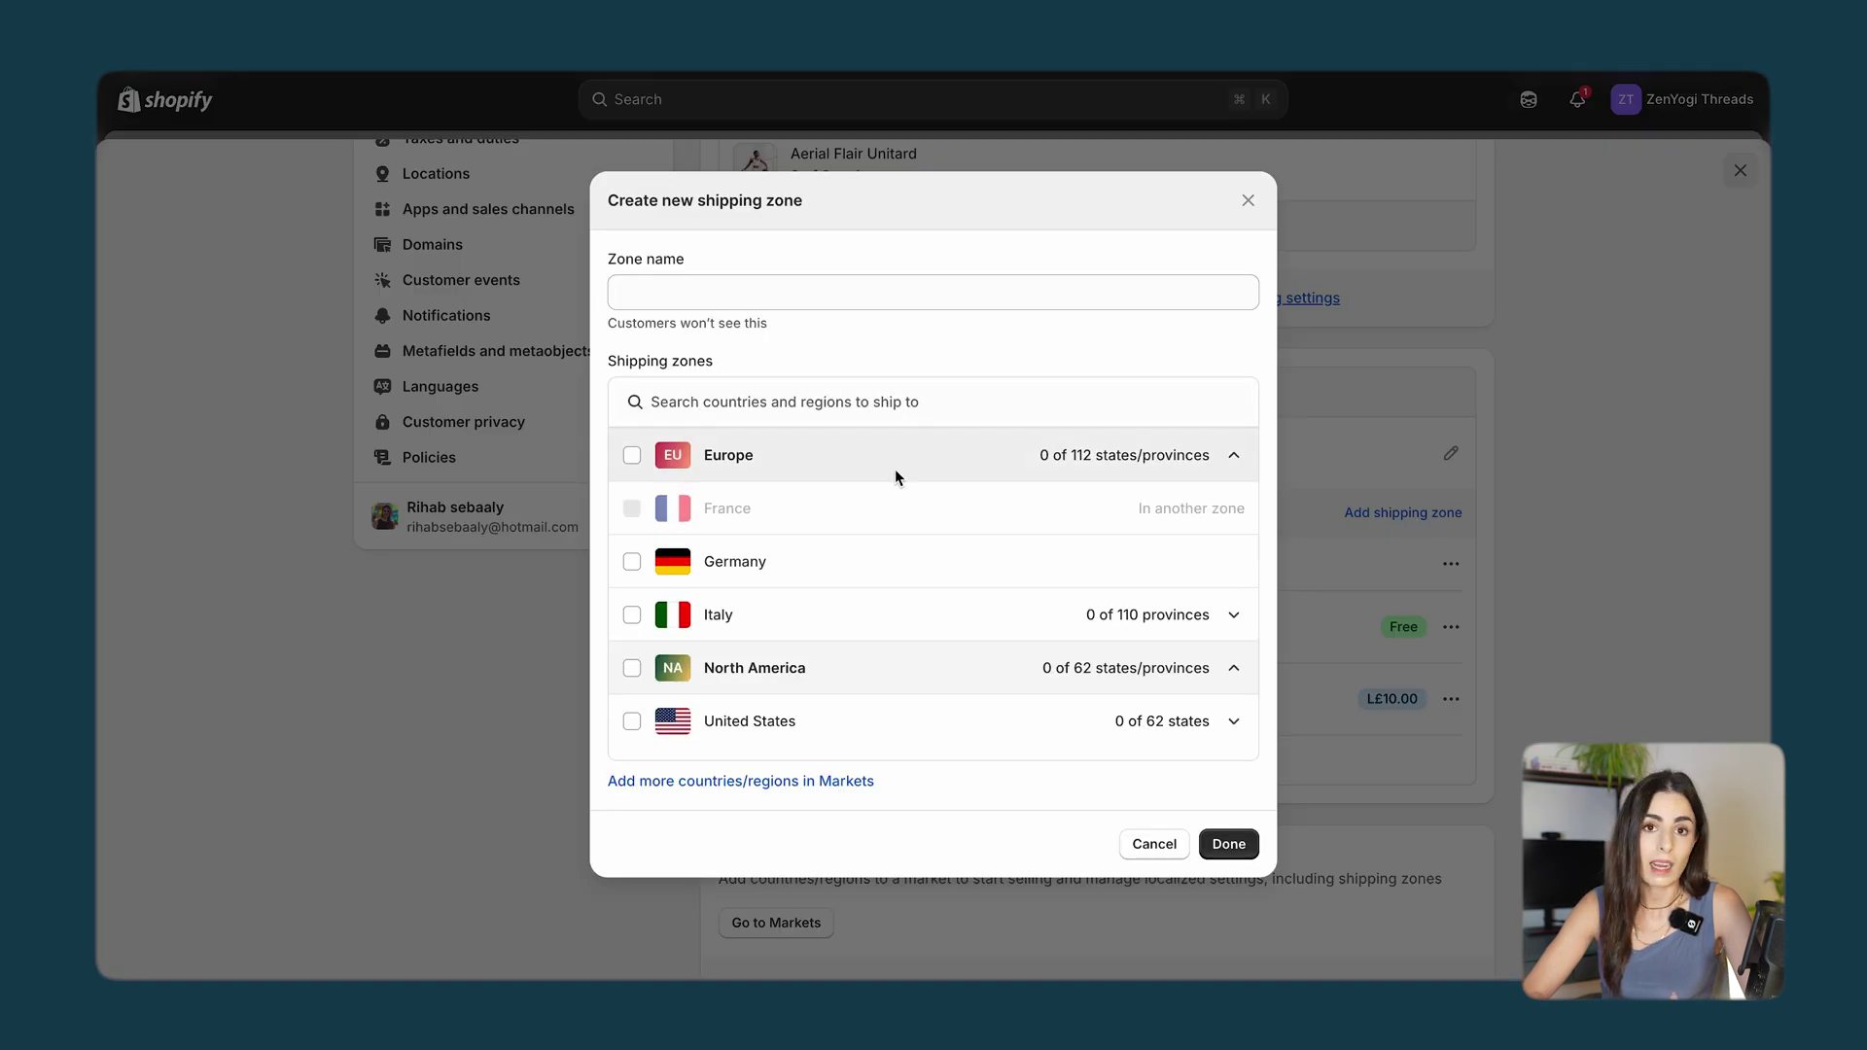
left_click(633, 562)
left_click(632, 616)
left_click(1225, 838)
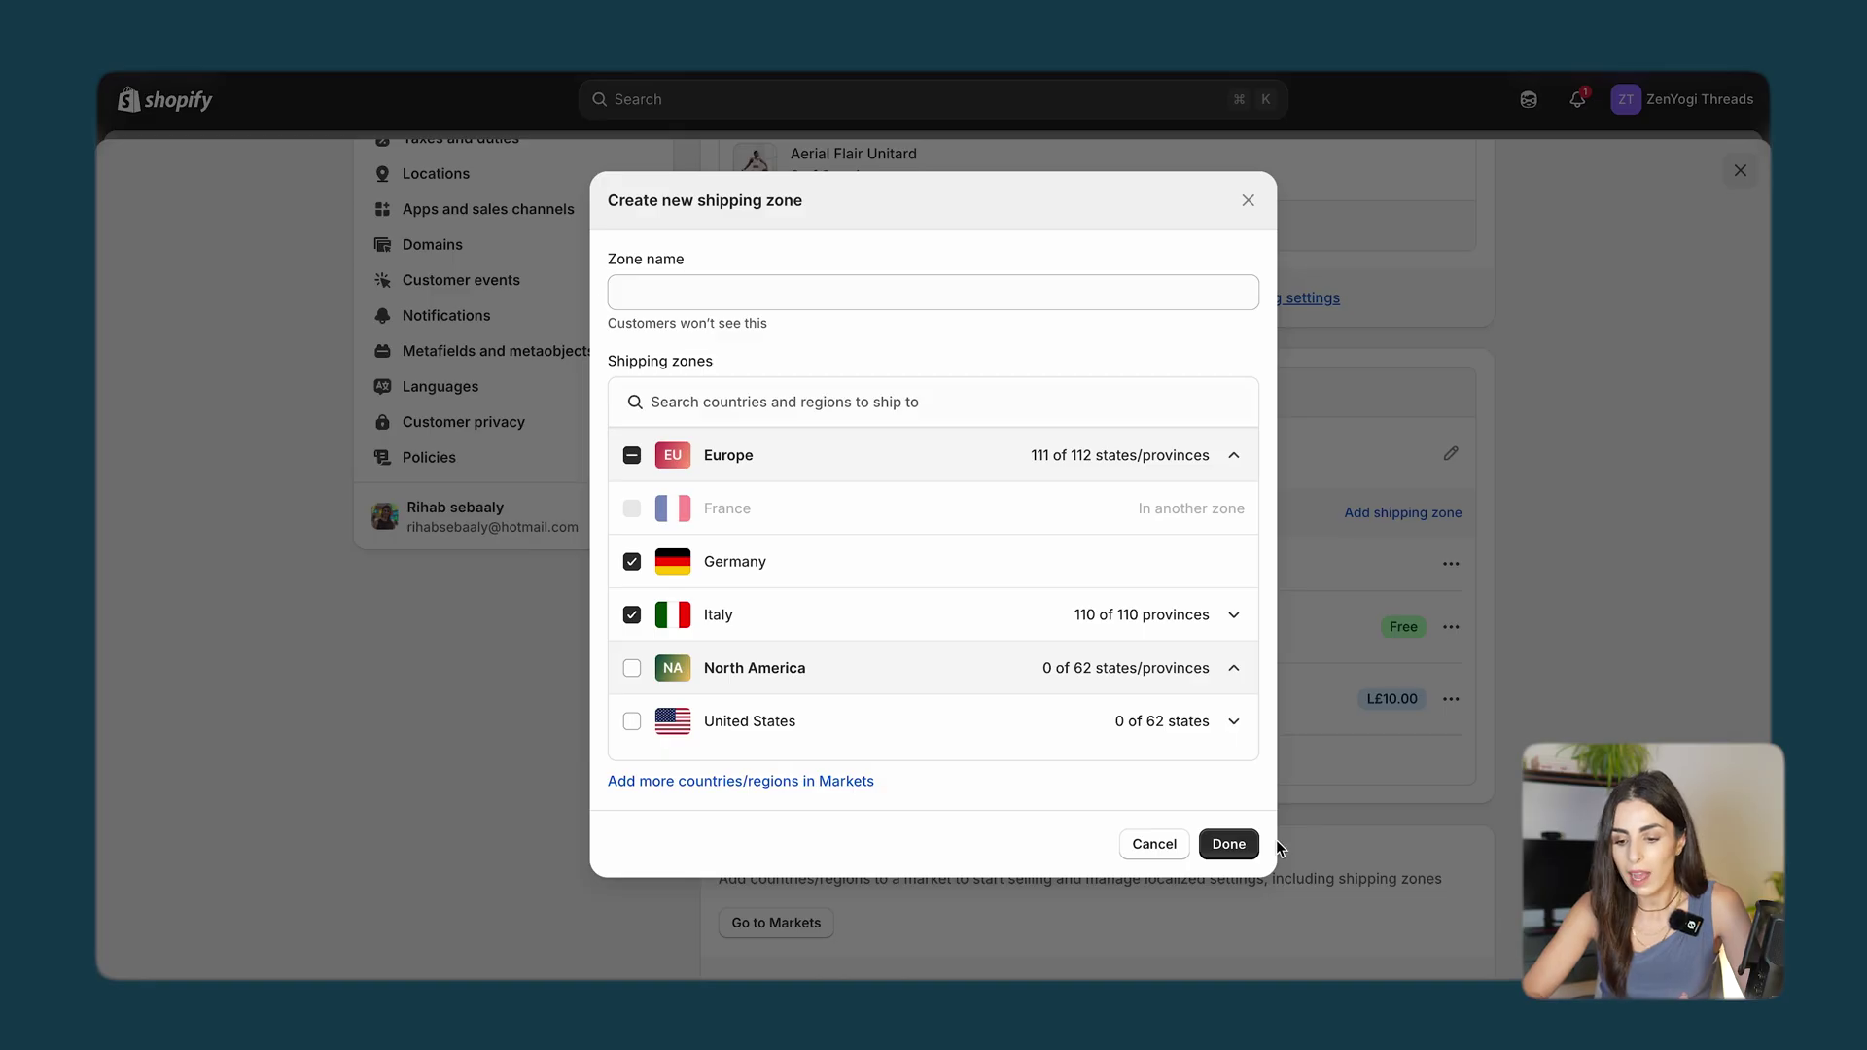
left_click(761, 282)
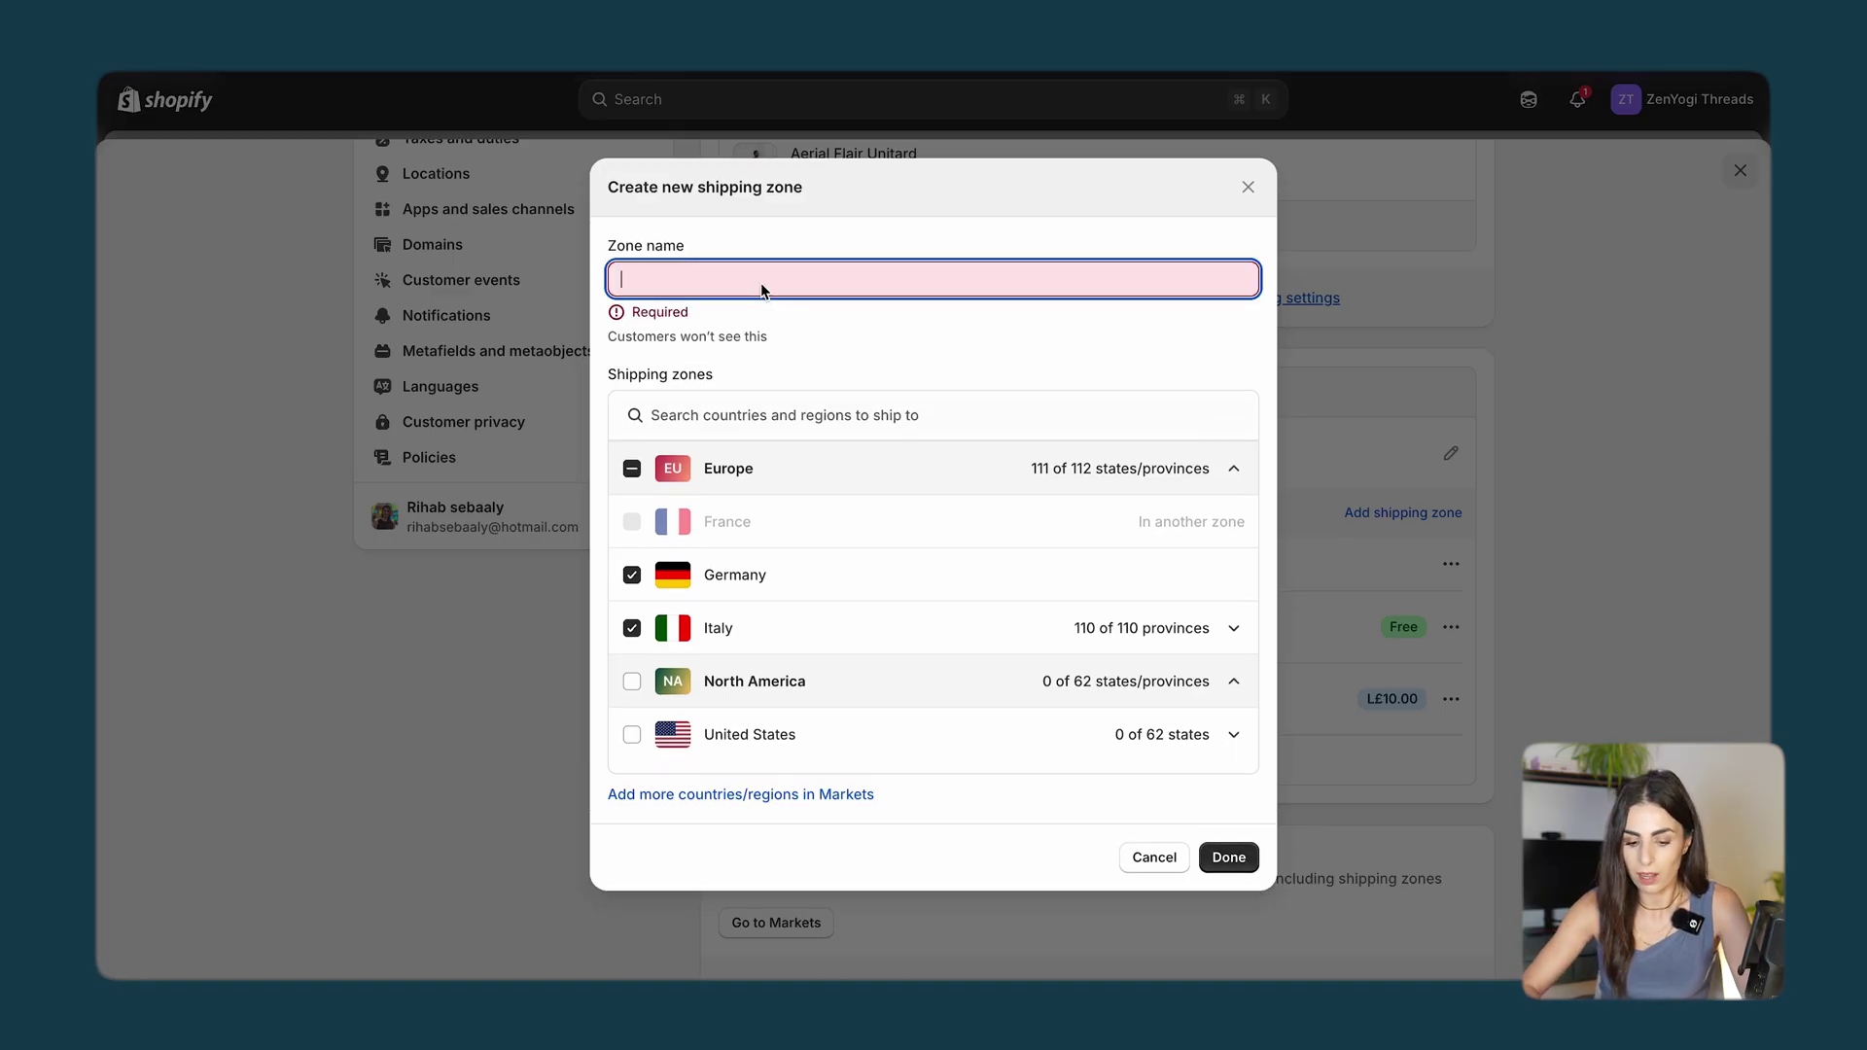
type("Europe")
left_click(1228, 844)
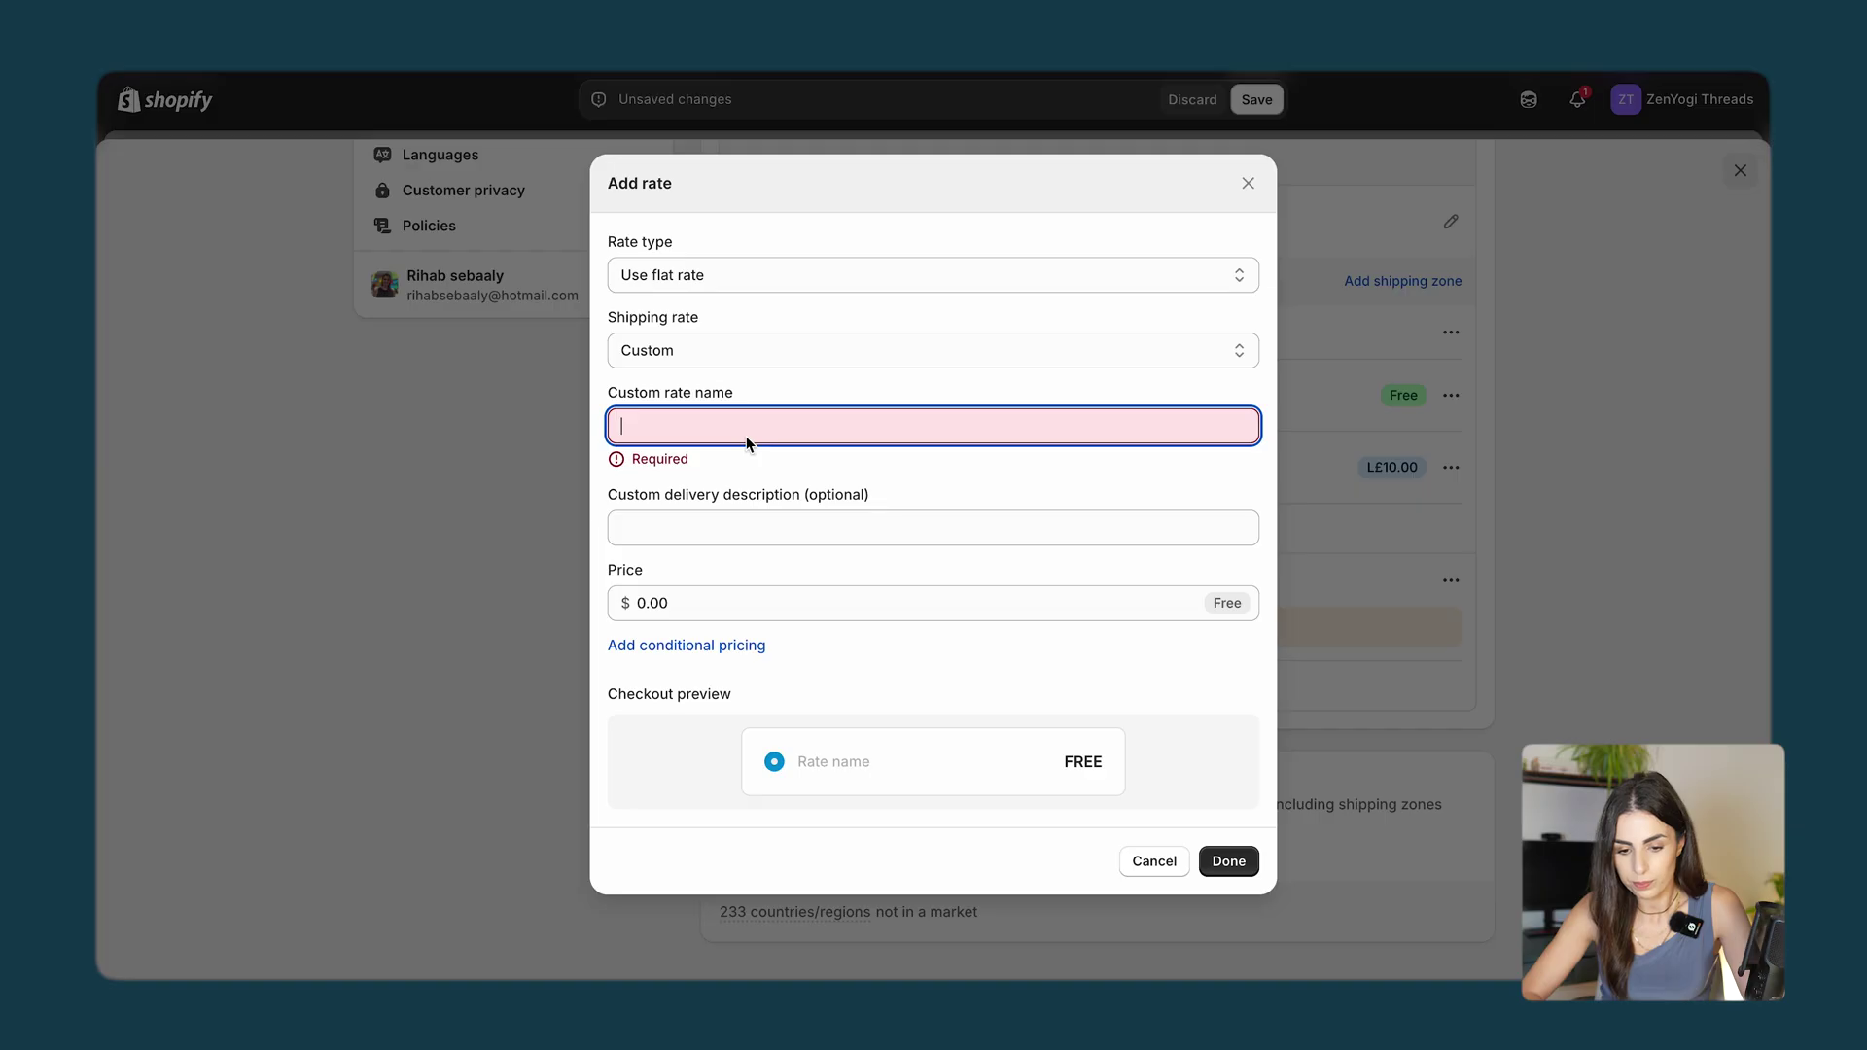
Add a free custom flat rate named "Free Shopping" to the Europe shipping zone and save the profile.
type("Free S")
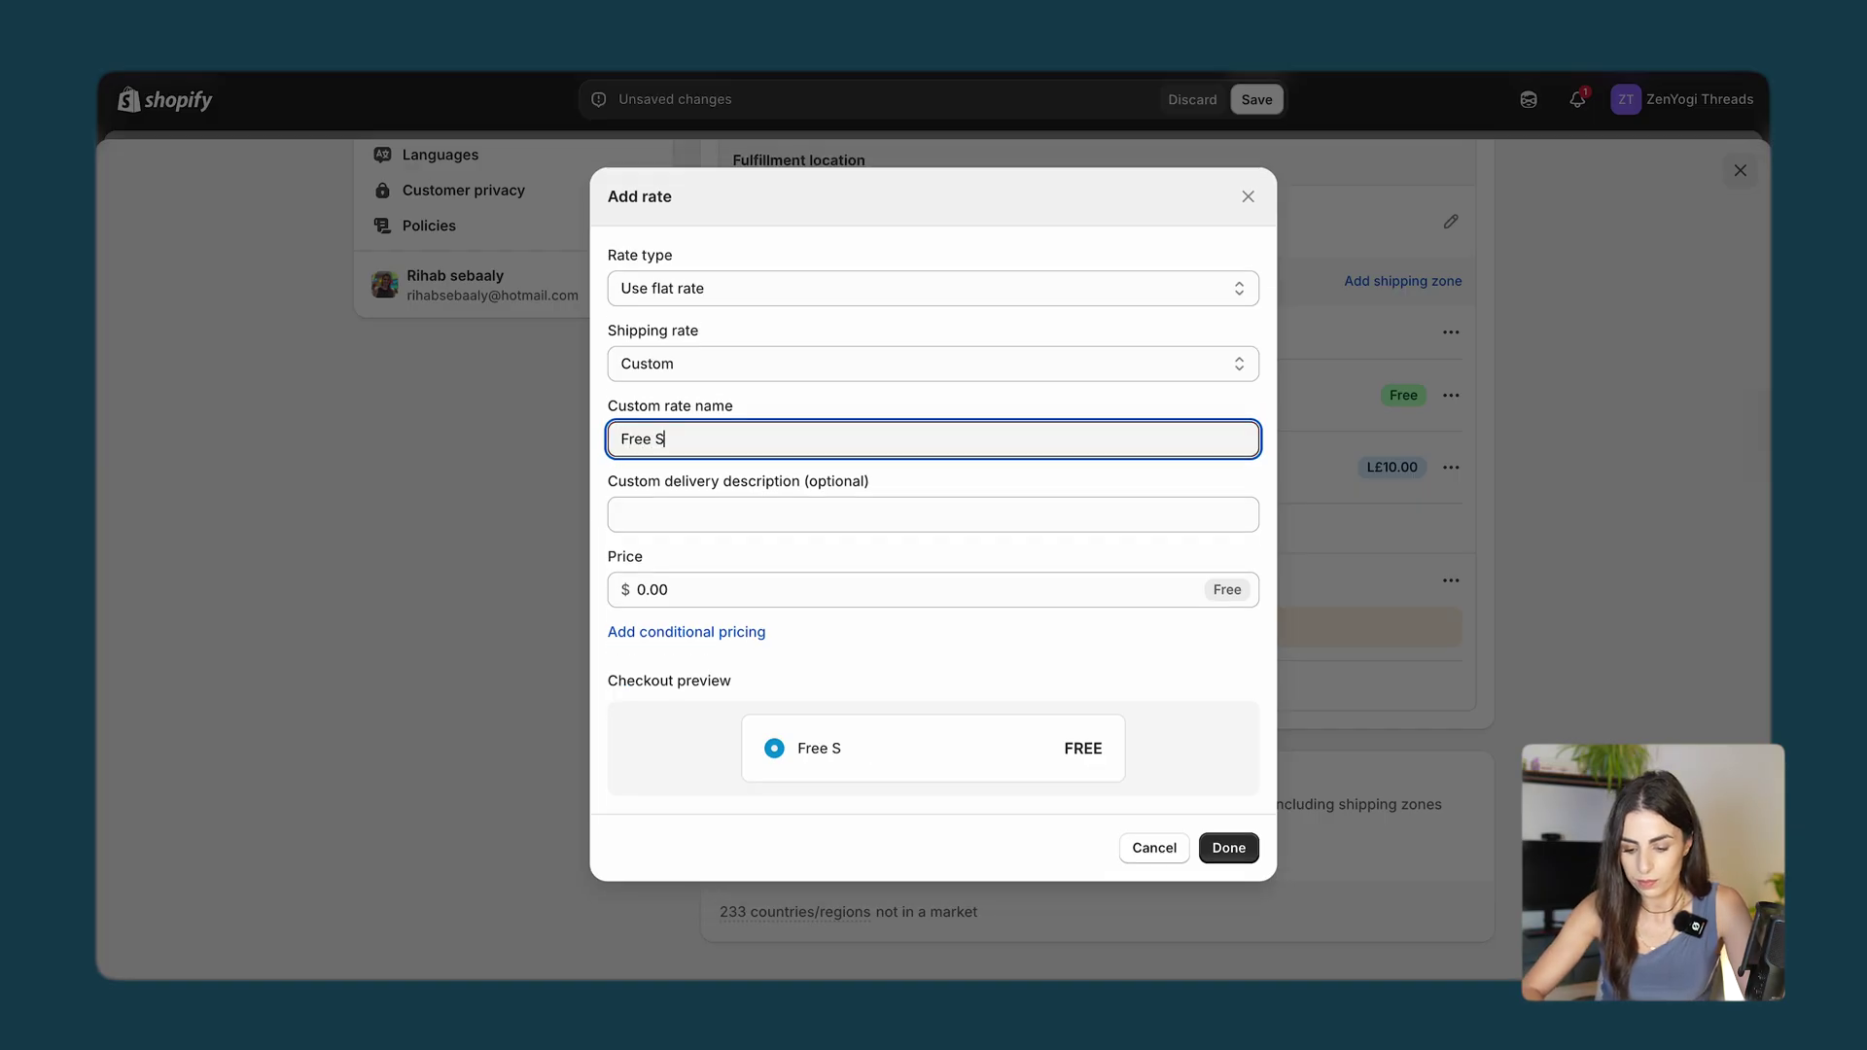
type("hopping")
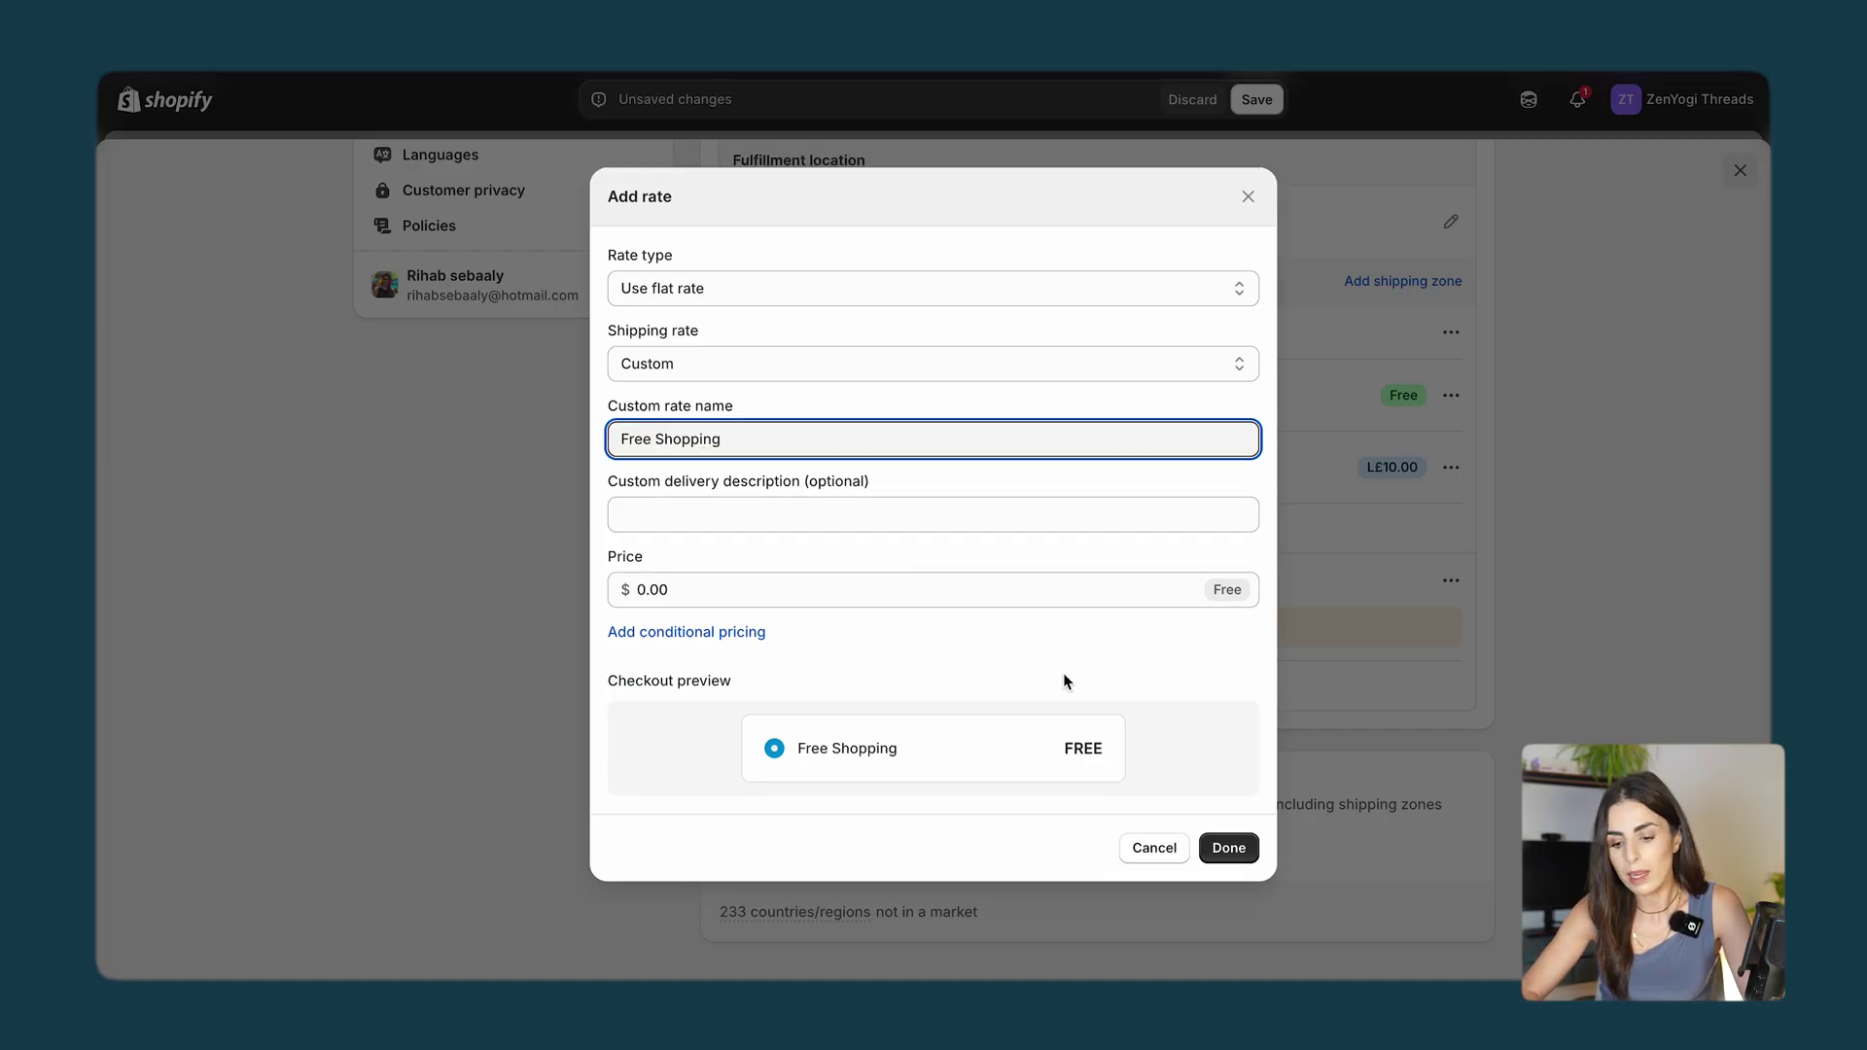
left_click(1221, 856)
left_click(1253, 103)
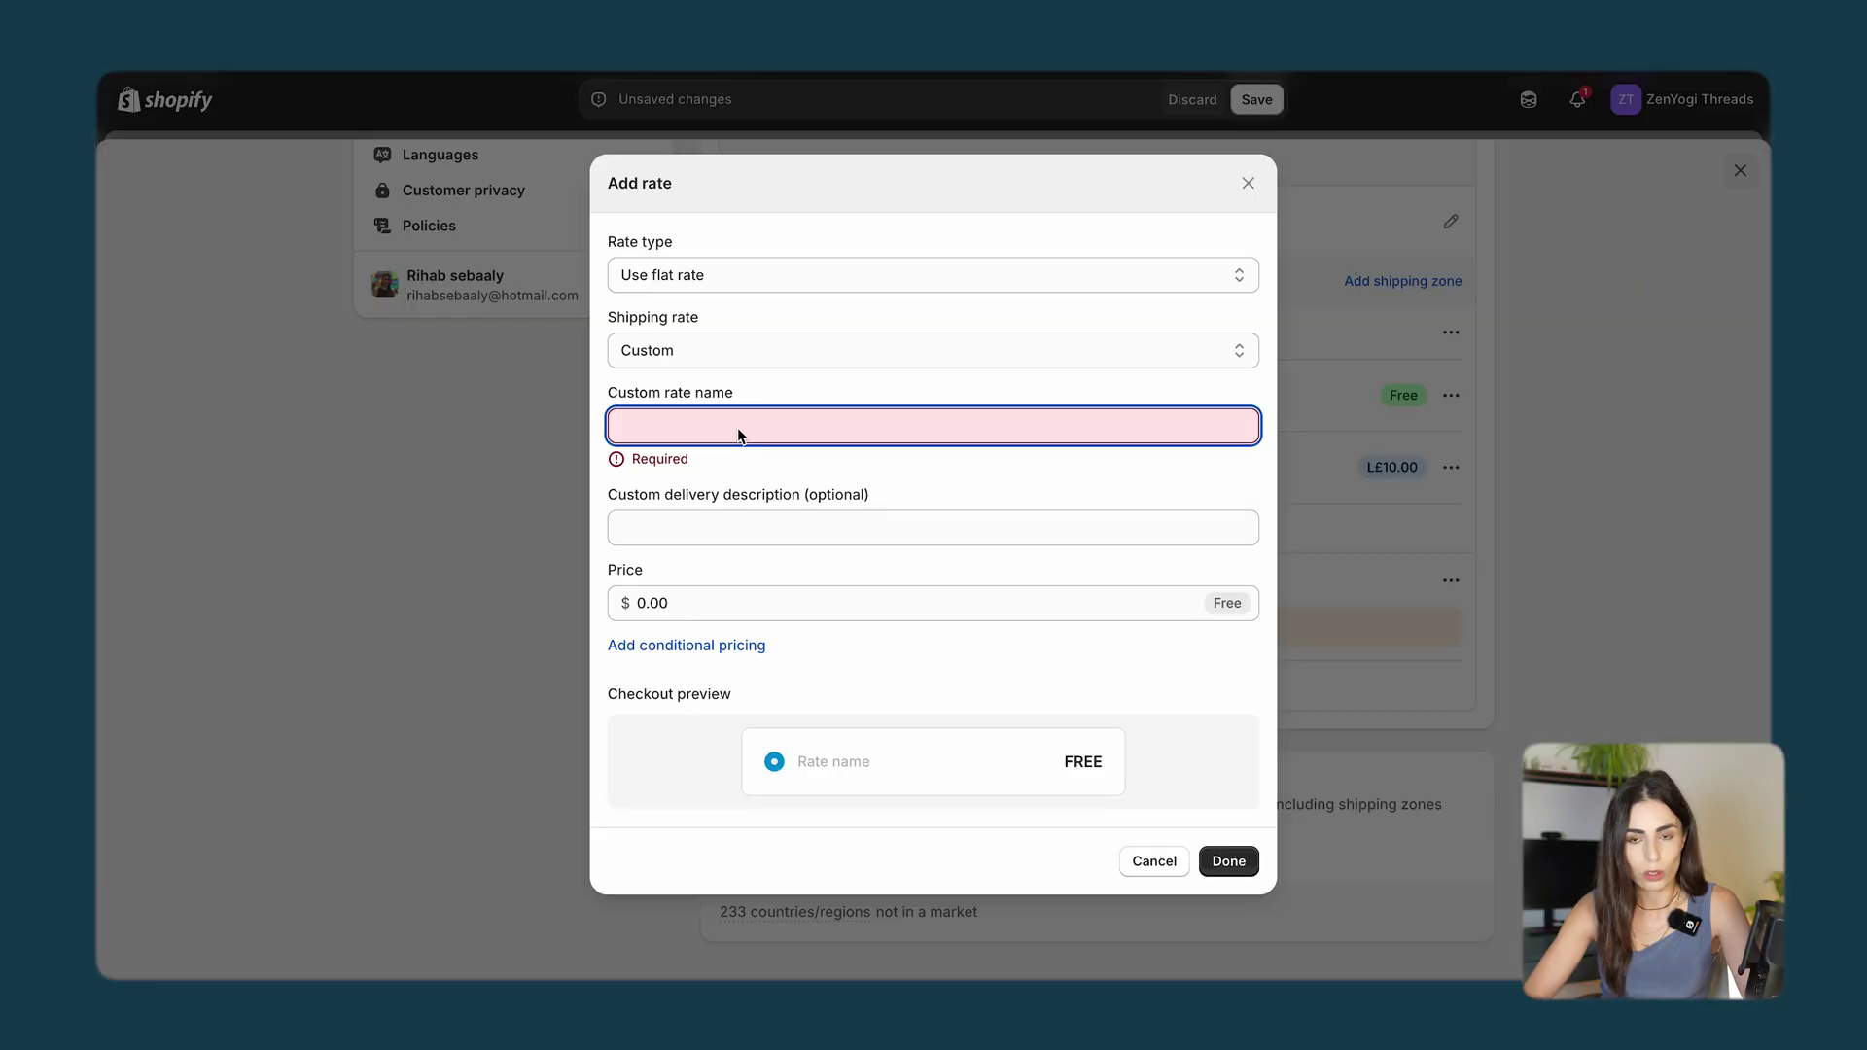
Name the custom flat rate "Free Shopping" with a price of 0.00, finish the rate and save the shipping profile.
left_click(737, 428)
type("Free Shopping")
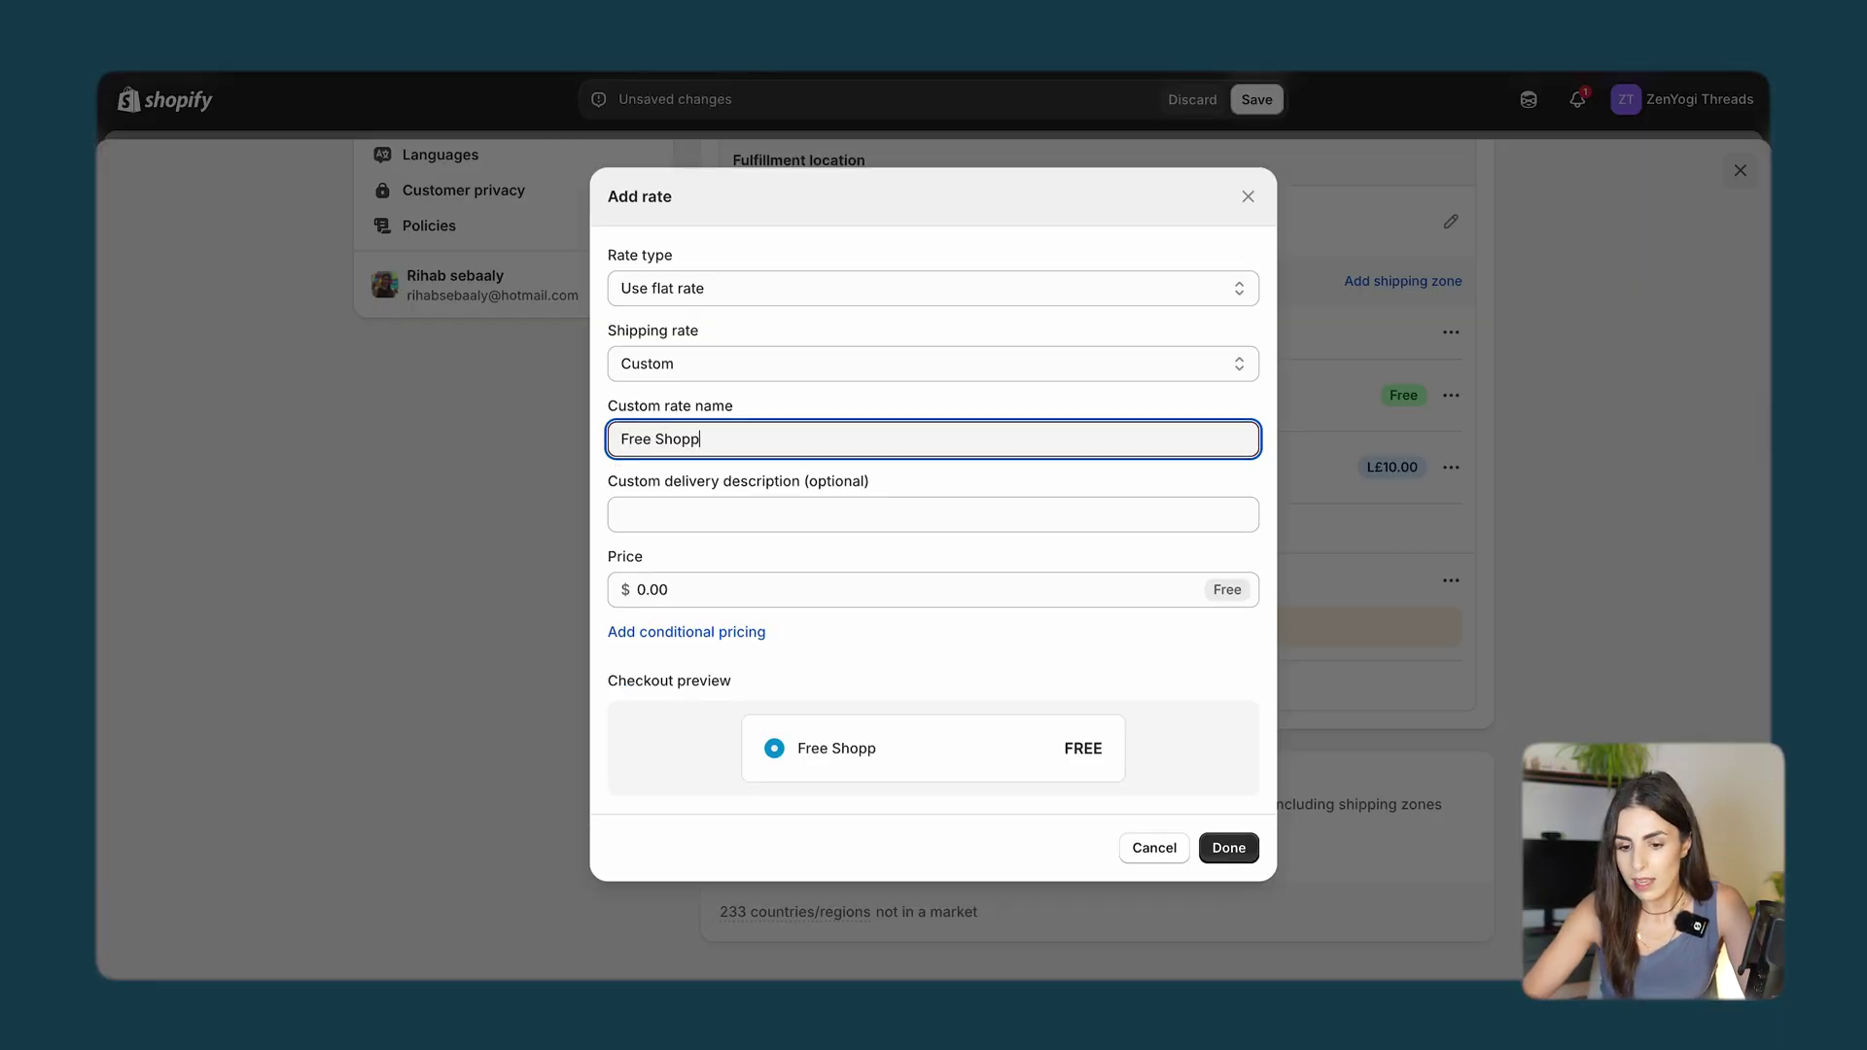
left_click(1223, 852)
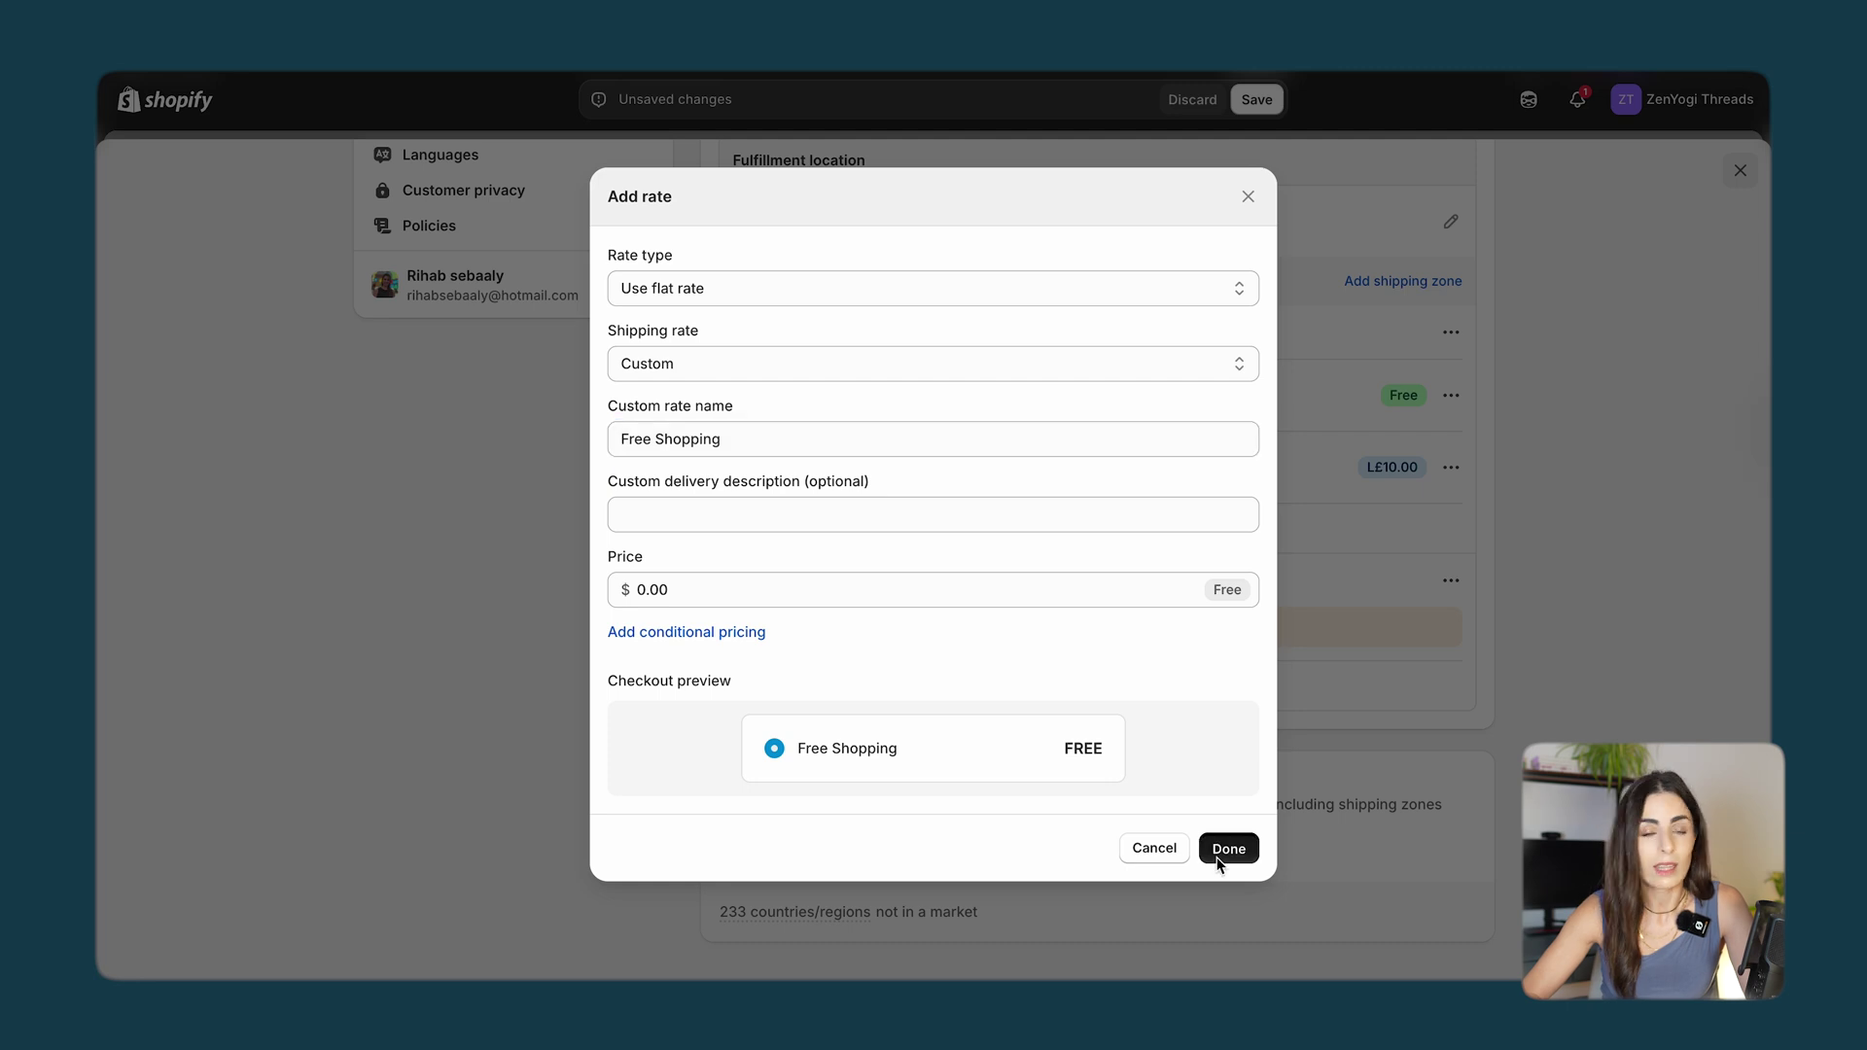
left_click(1254, 102)
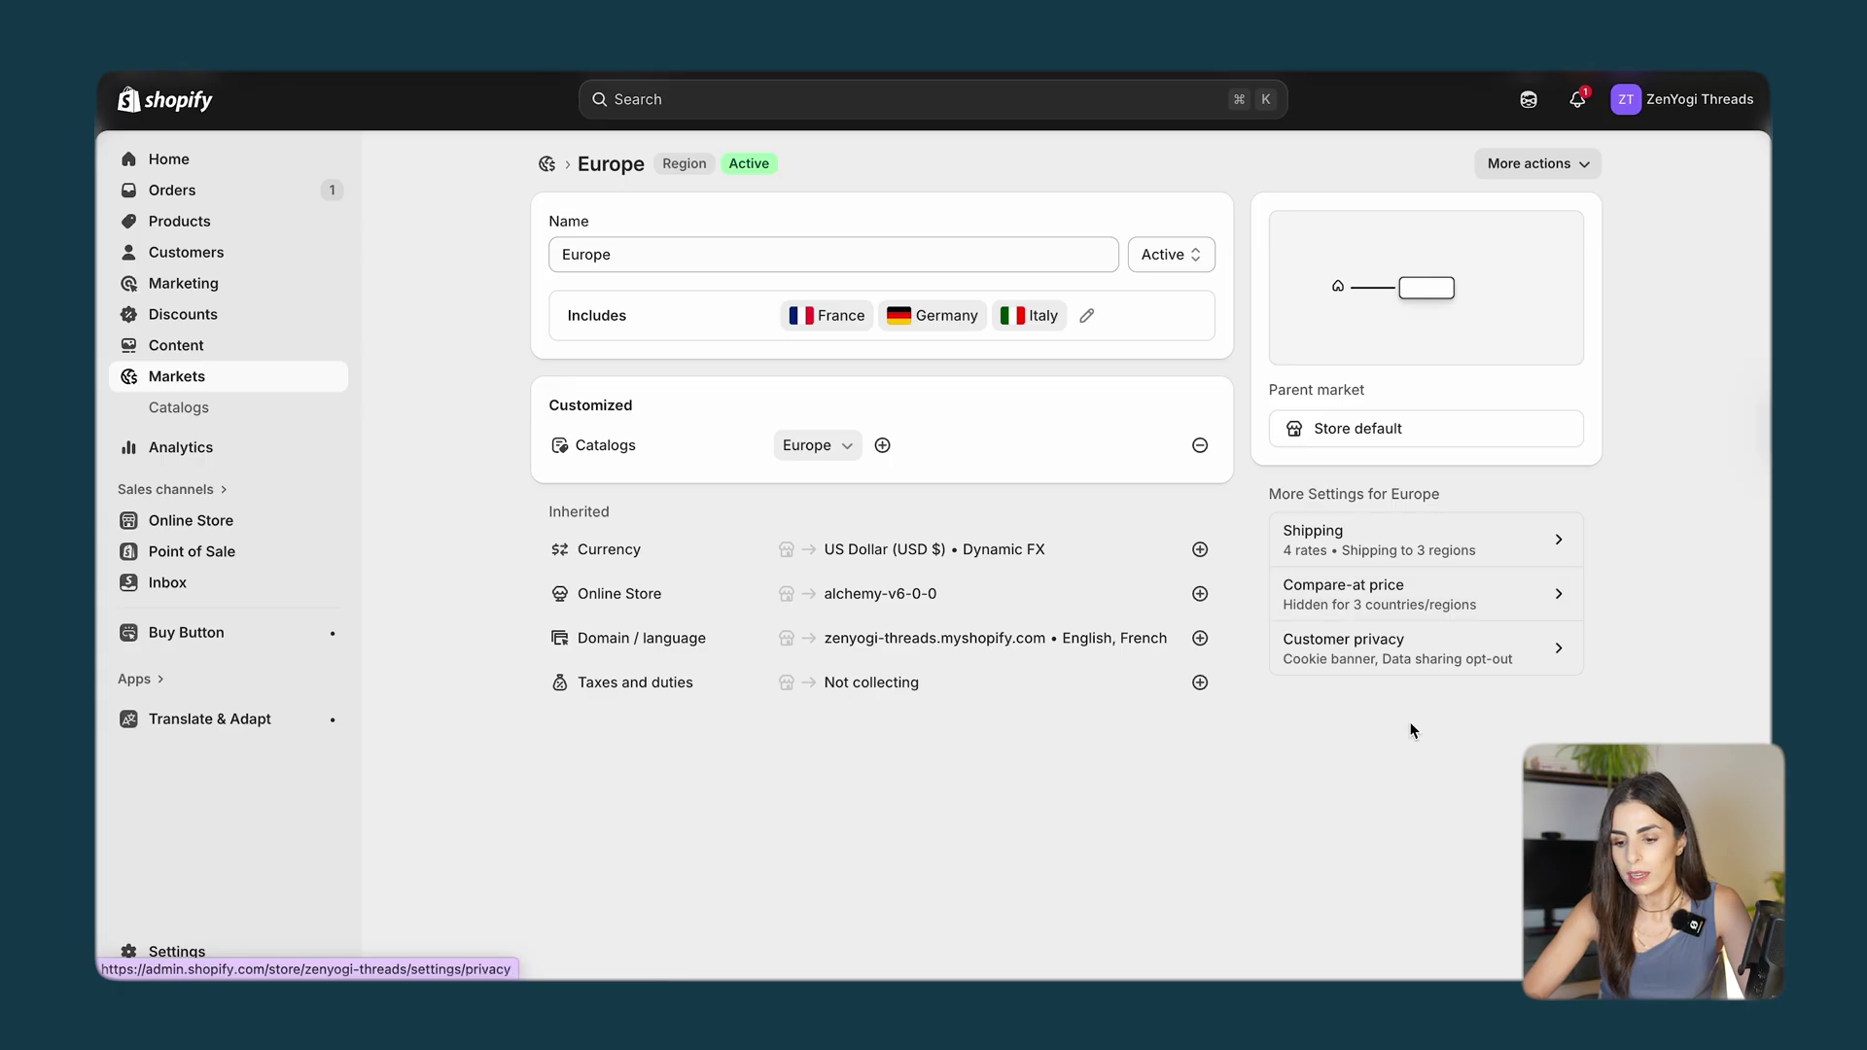
Look at the customer privacy settings from the Europe market and return to the markets list.
left_click(1479, 656)
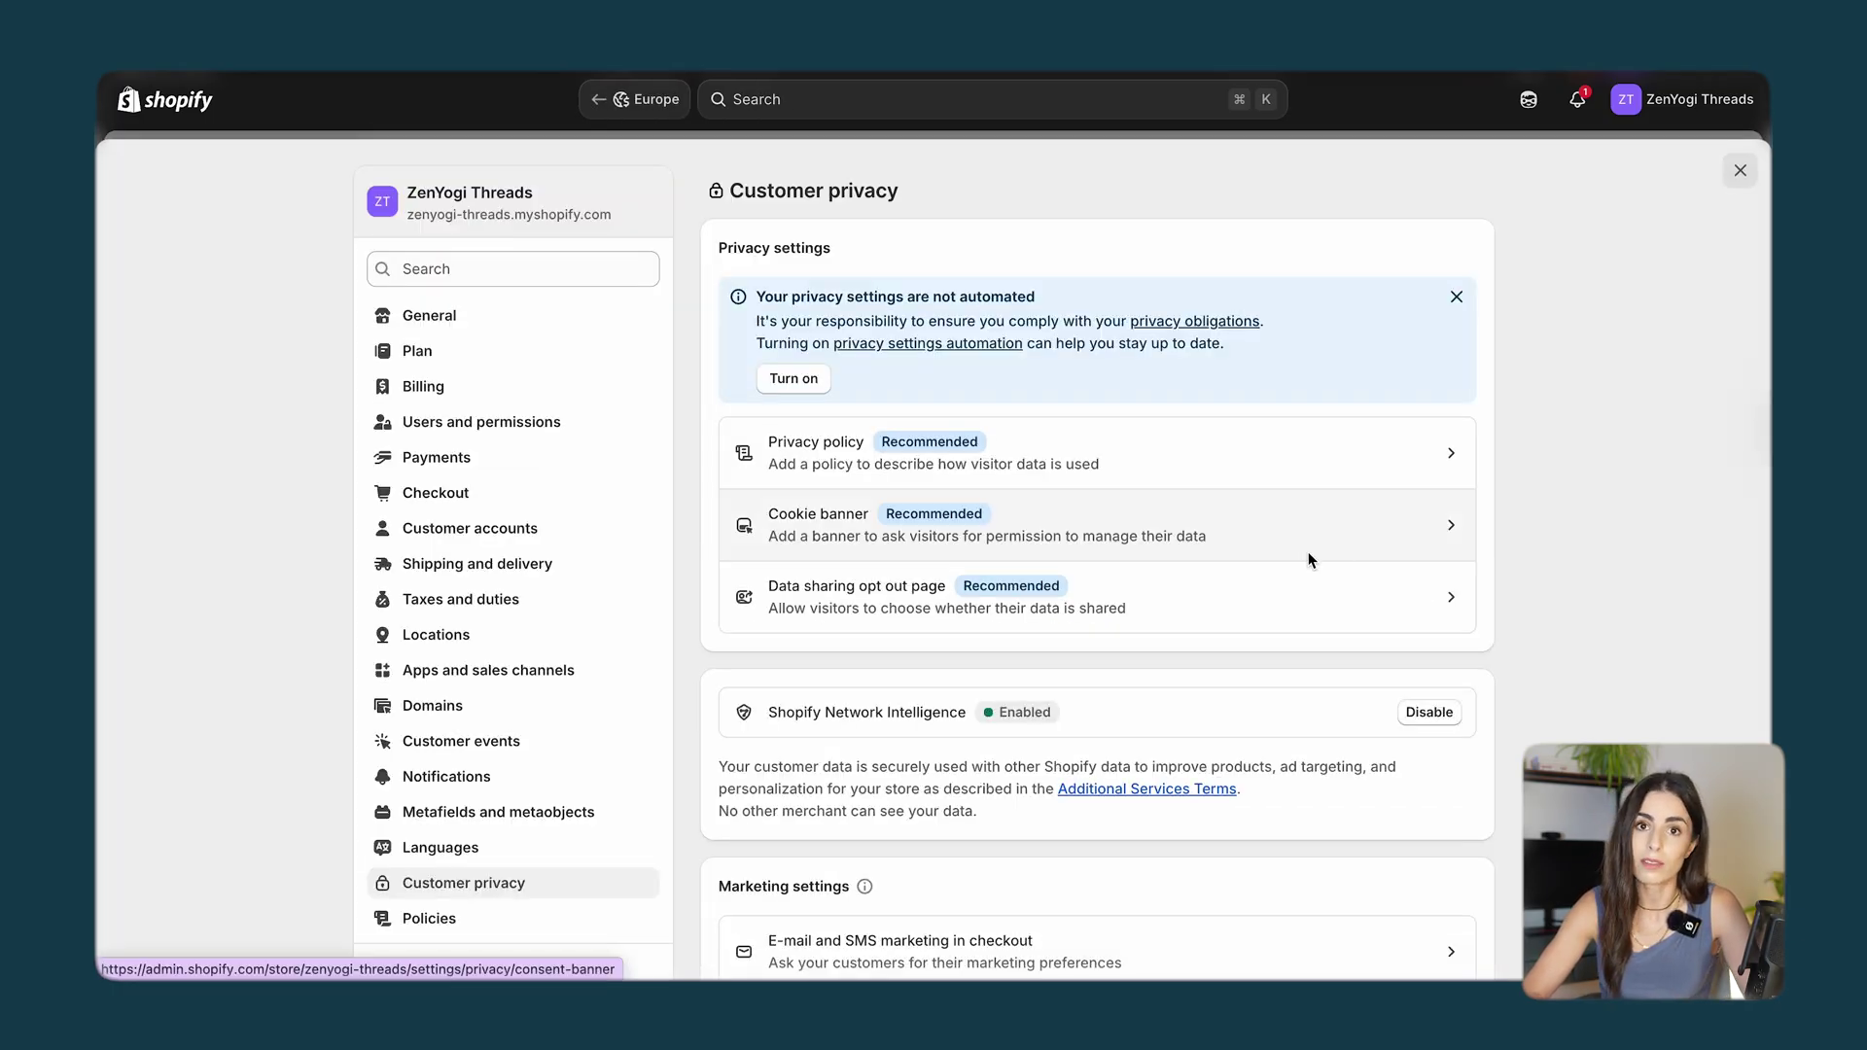
left_click(1740, 170)
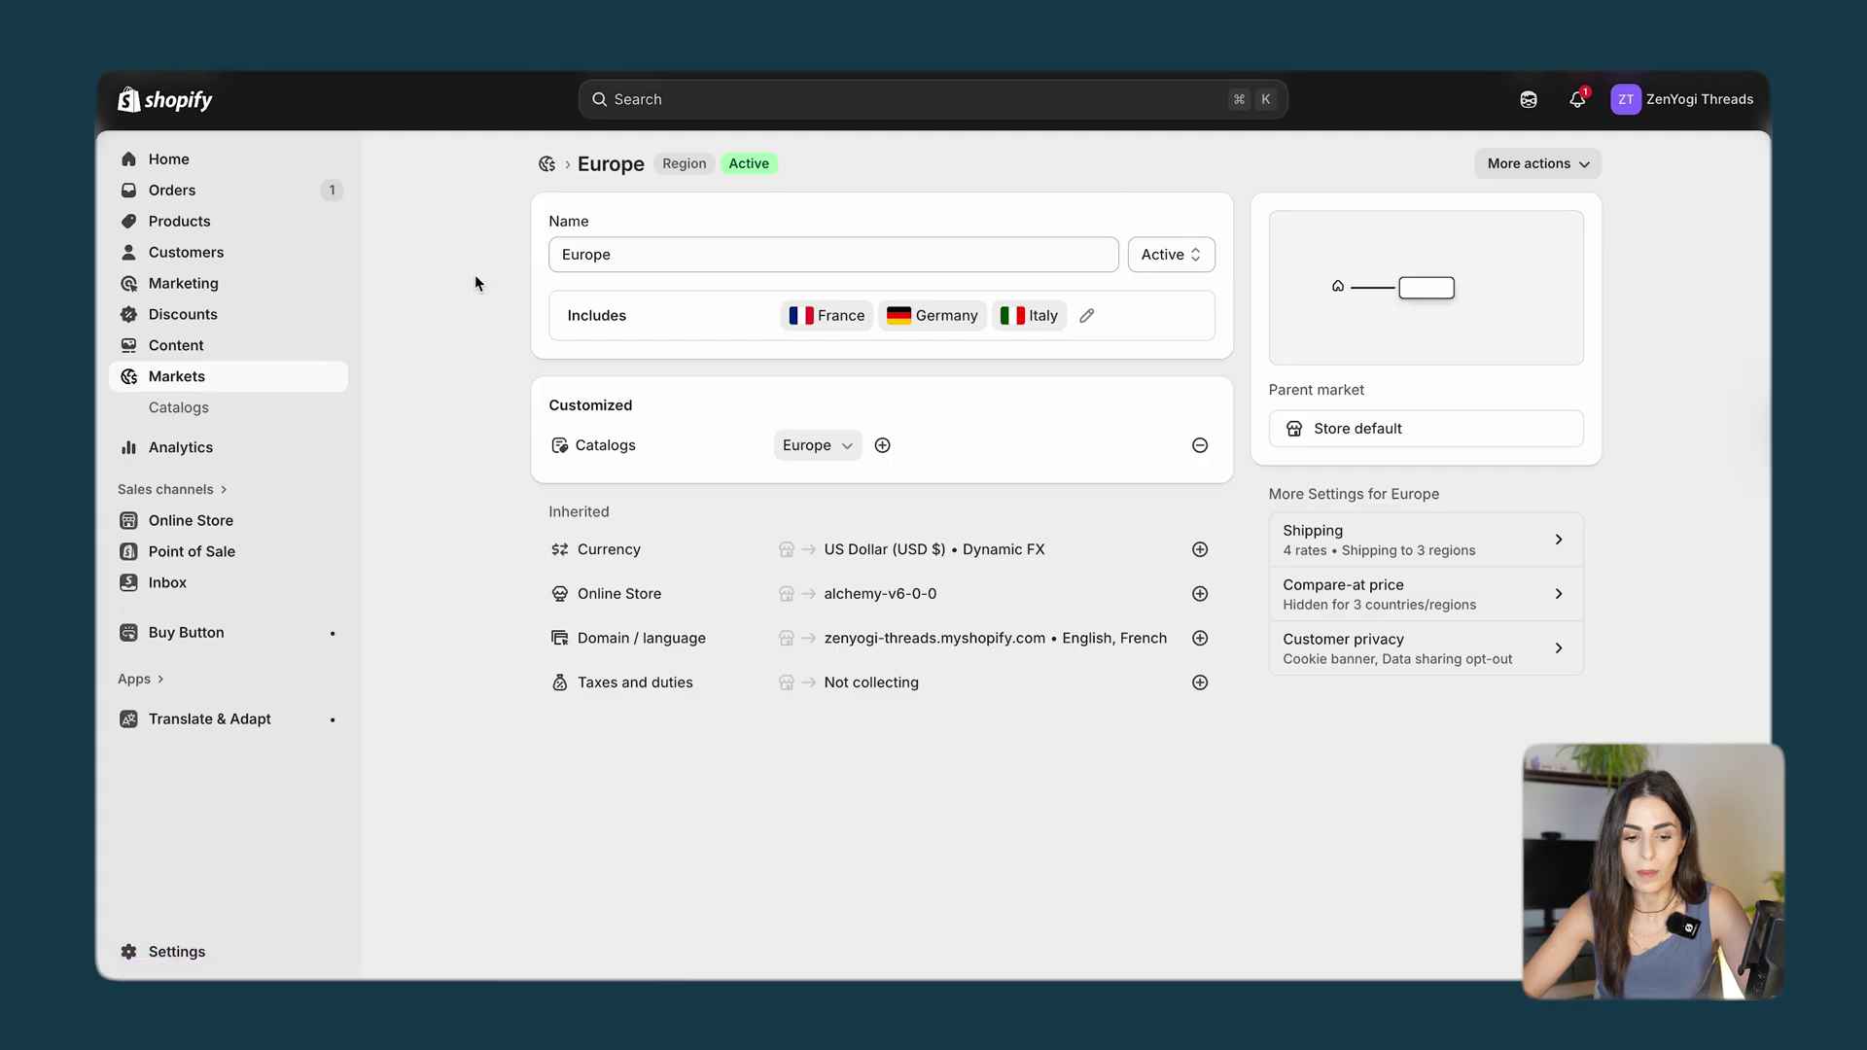
left_click(198, 389)
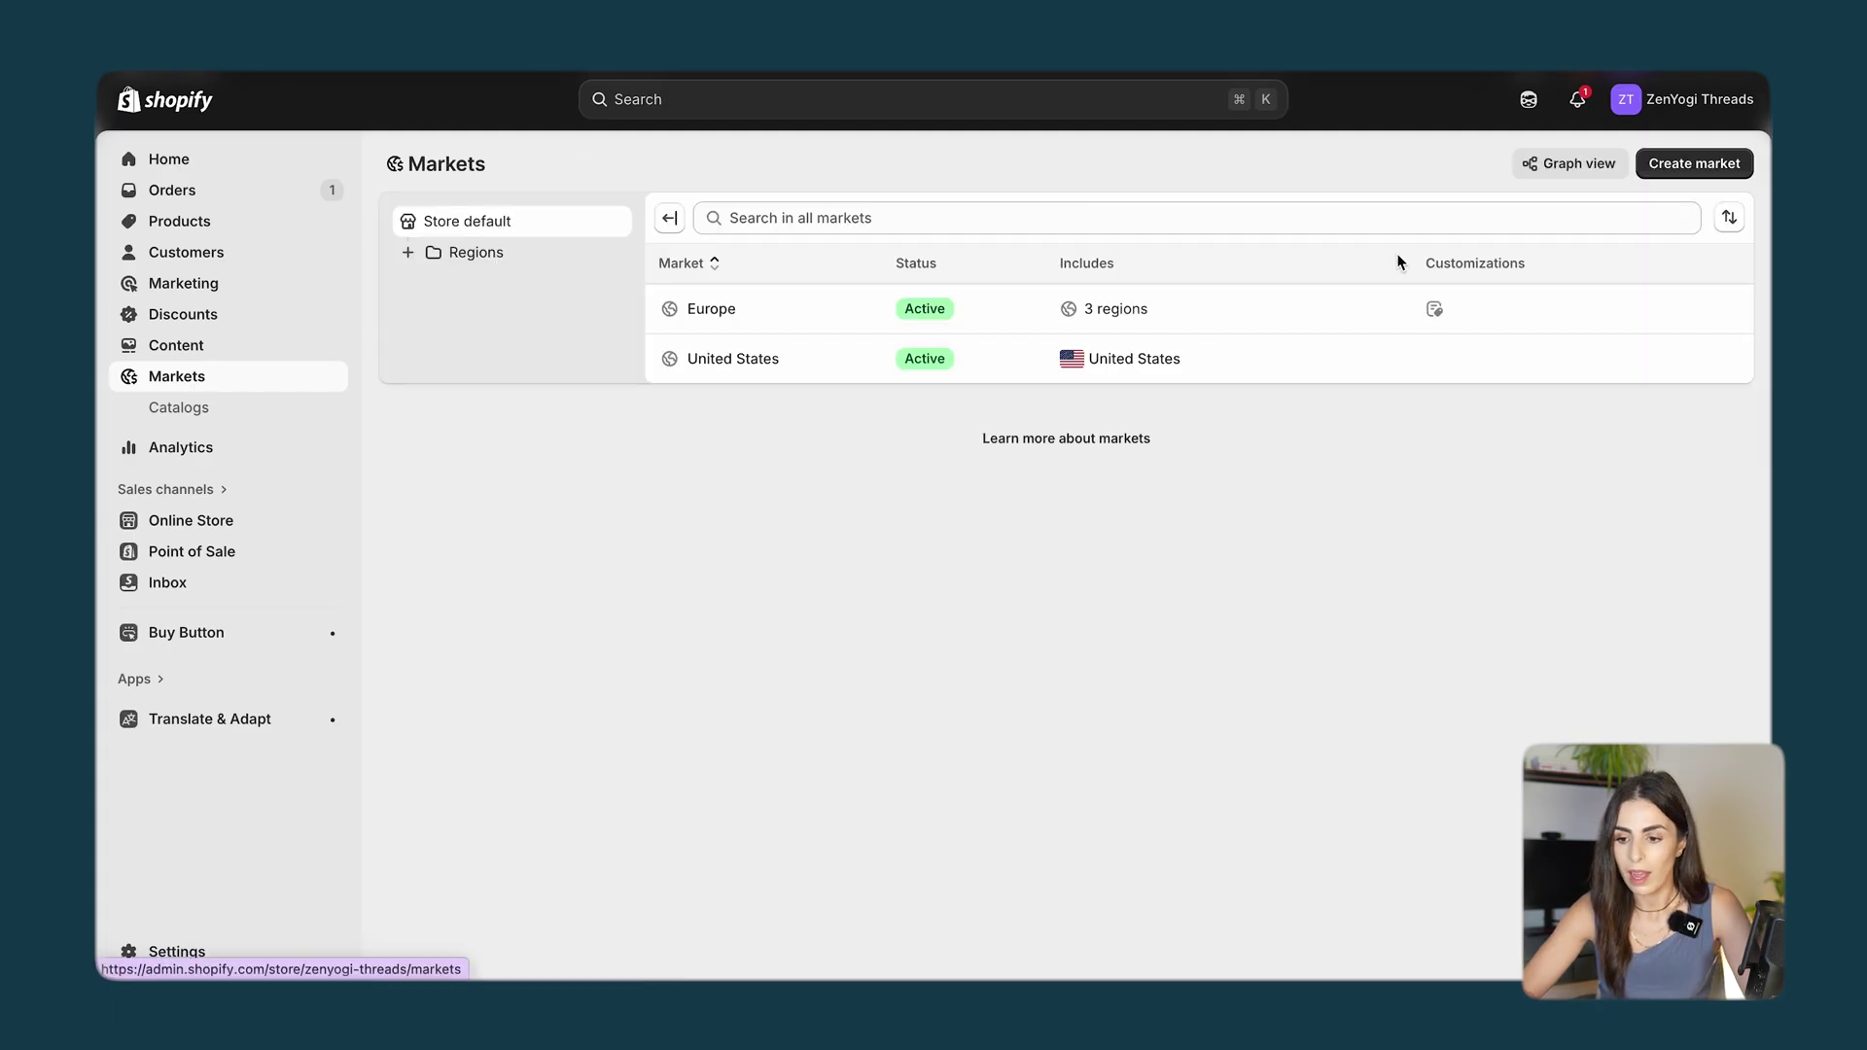
Create and save a market named "France" that includes only the France region.
left_click(1692, 167)
left_click(733, 261)
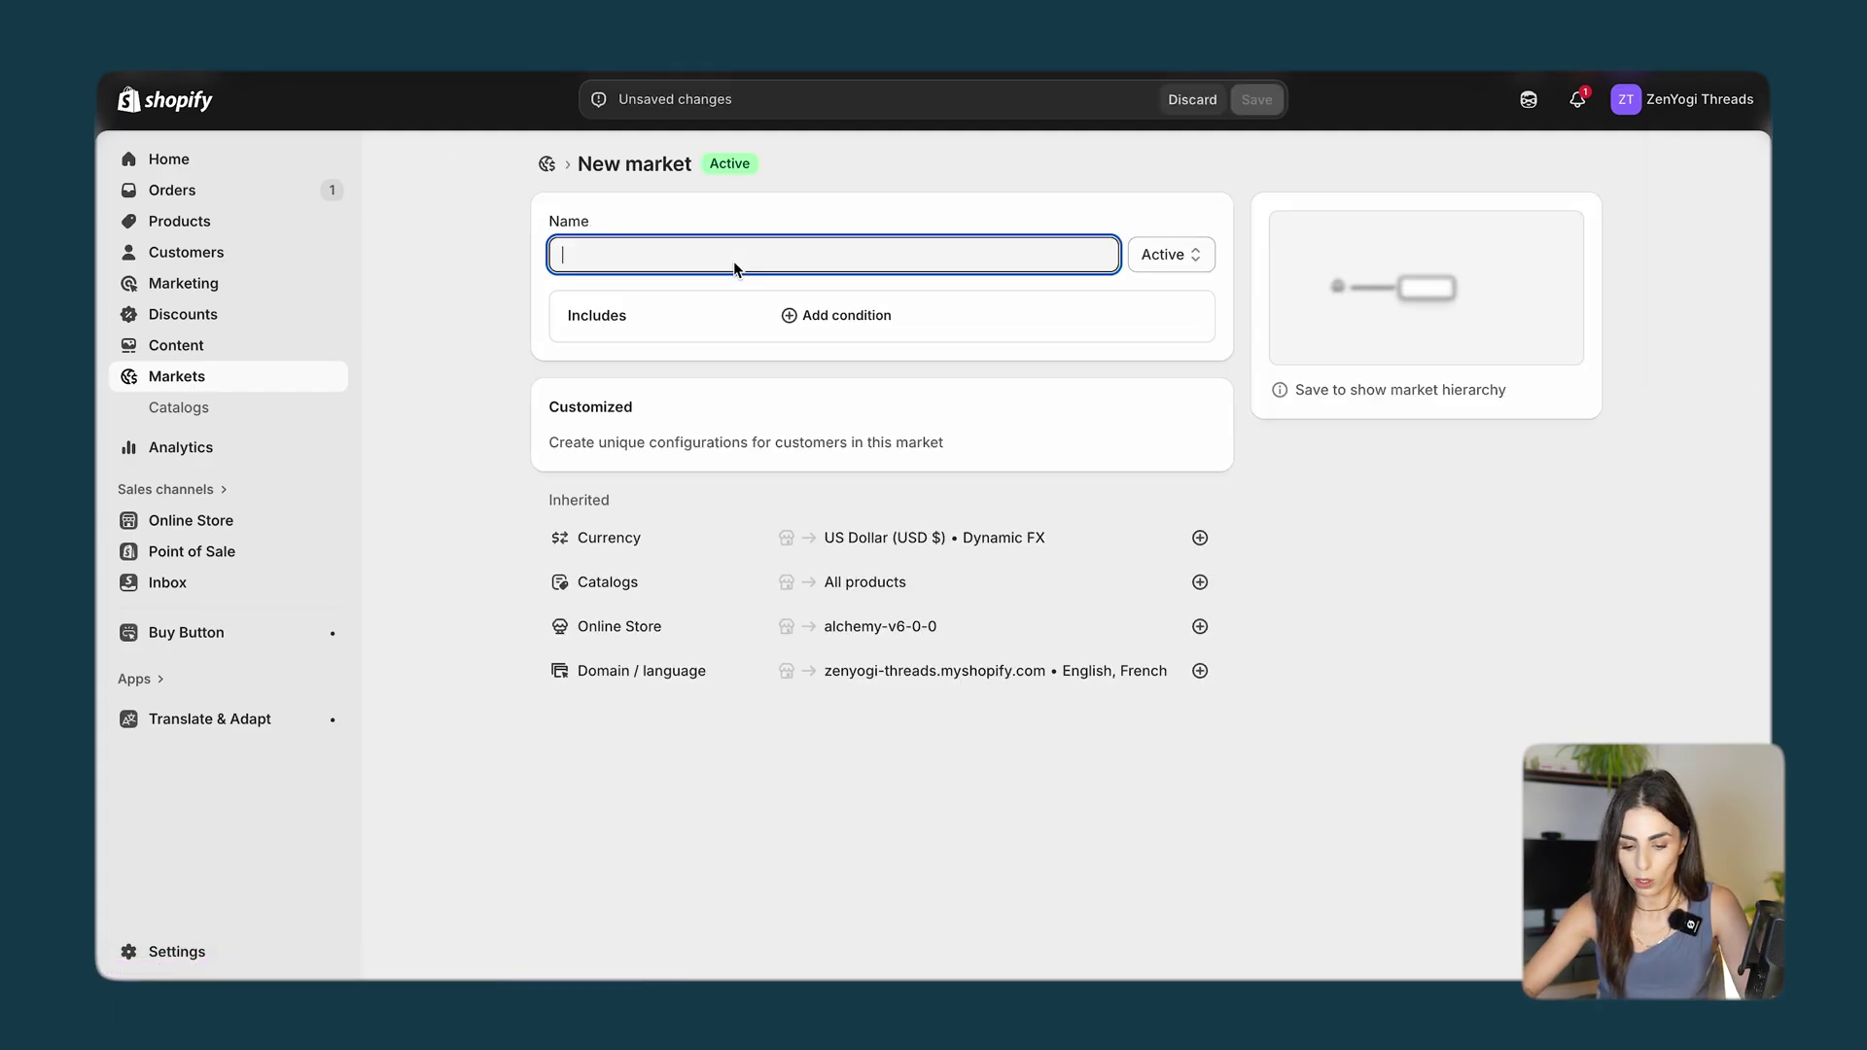
type("France")
left_click(885, 321)
type("Fr")
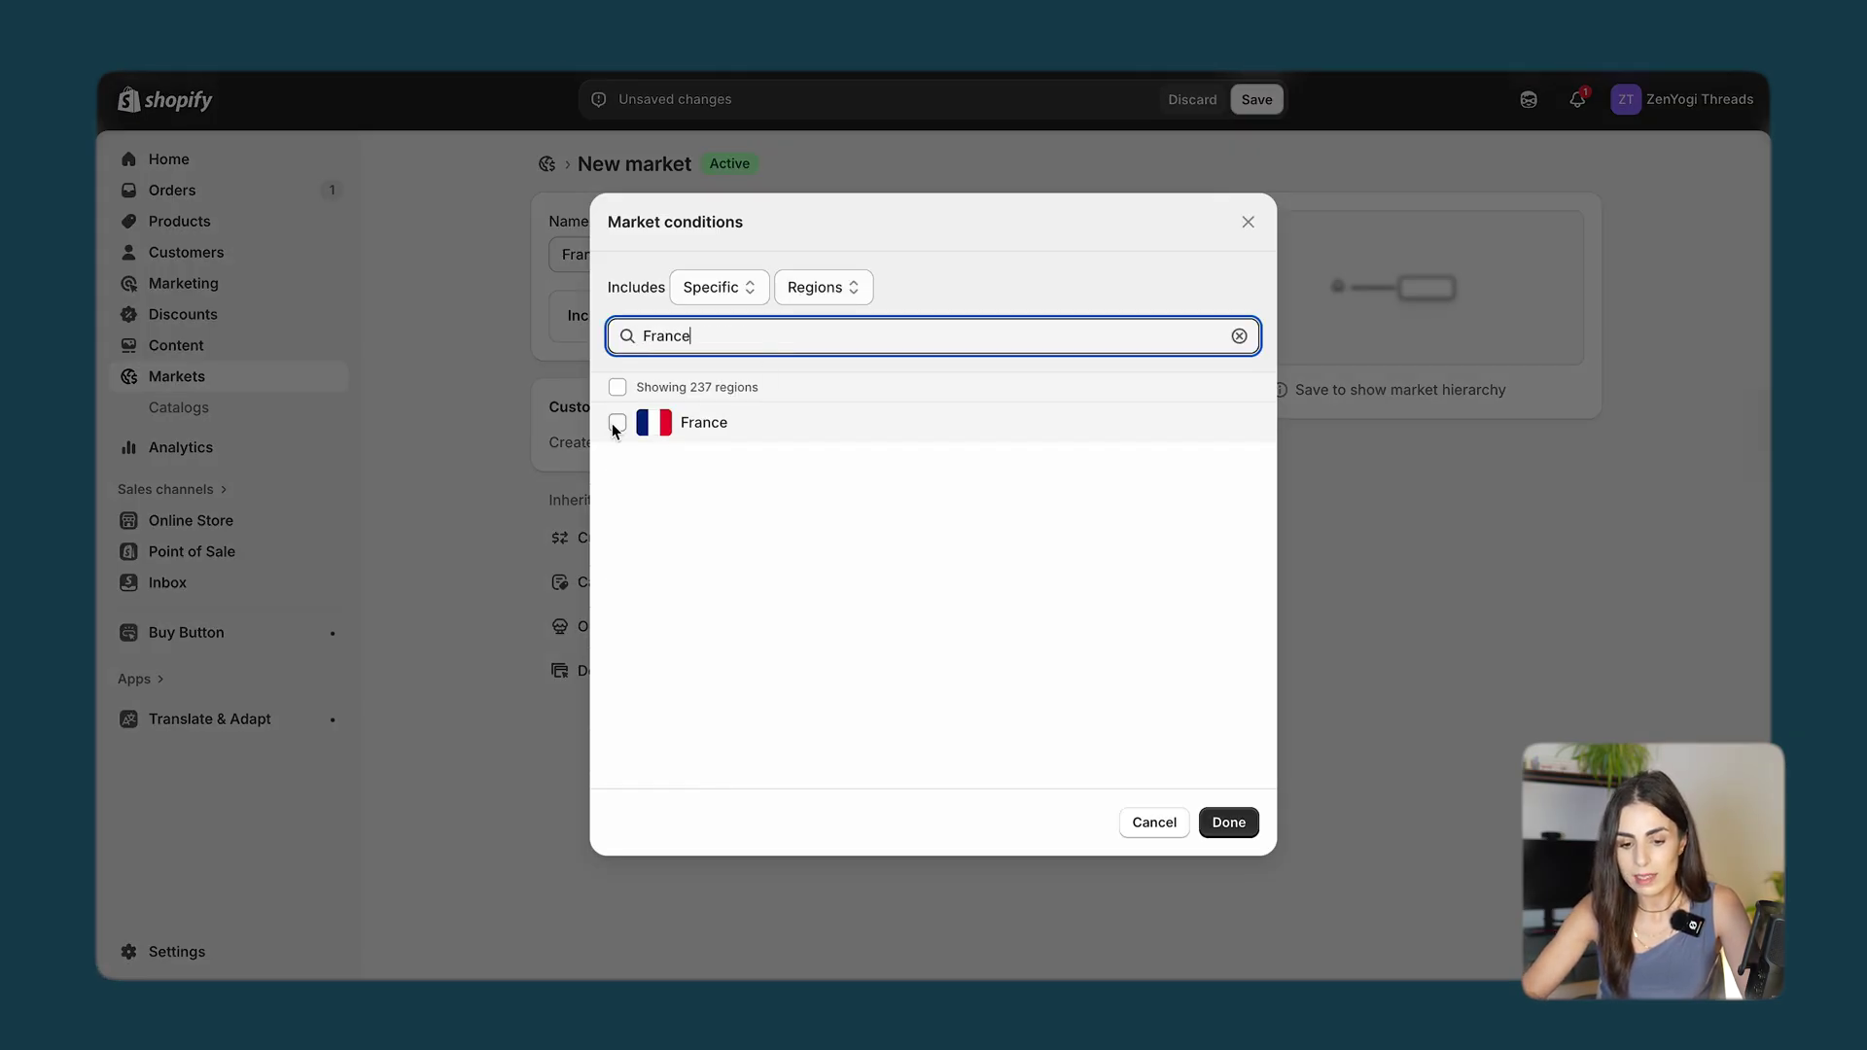
left_click(618, 422)
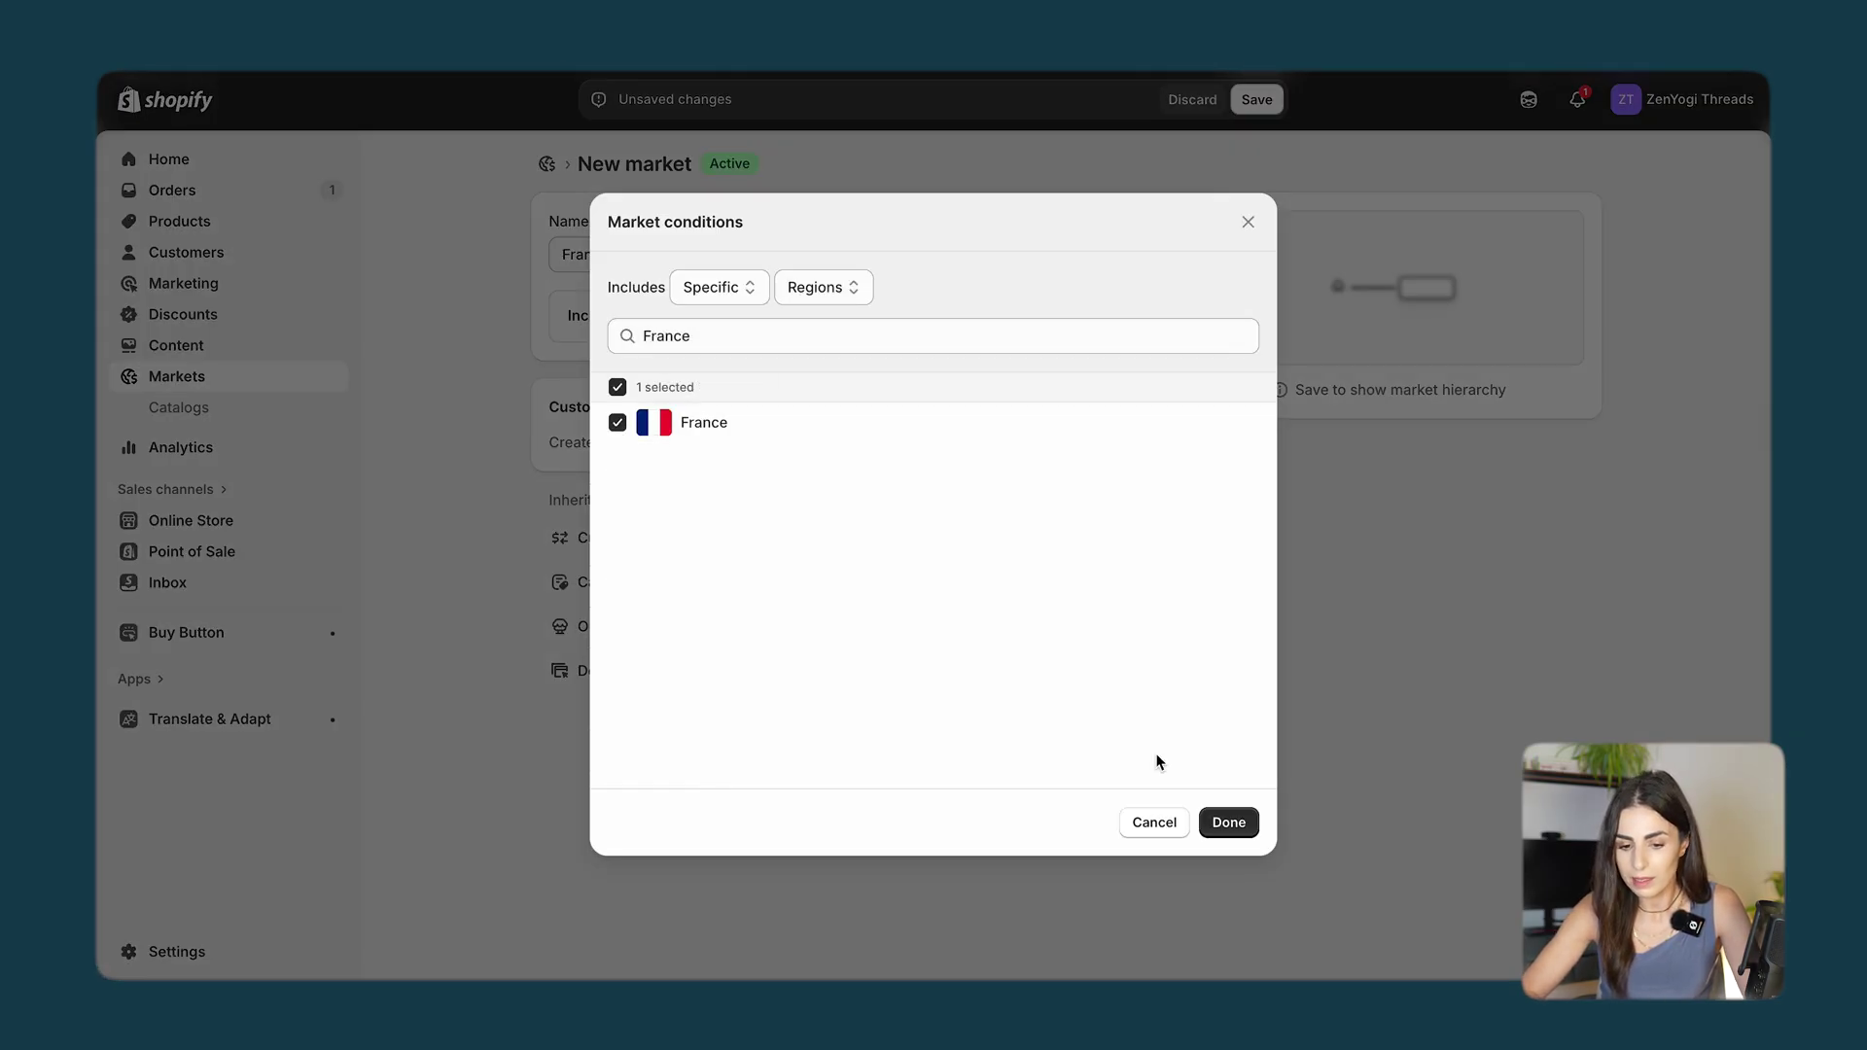
left_click(1249, 829)
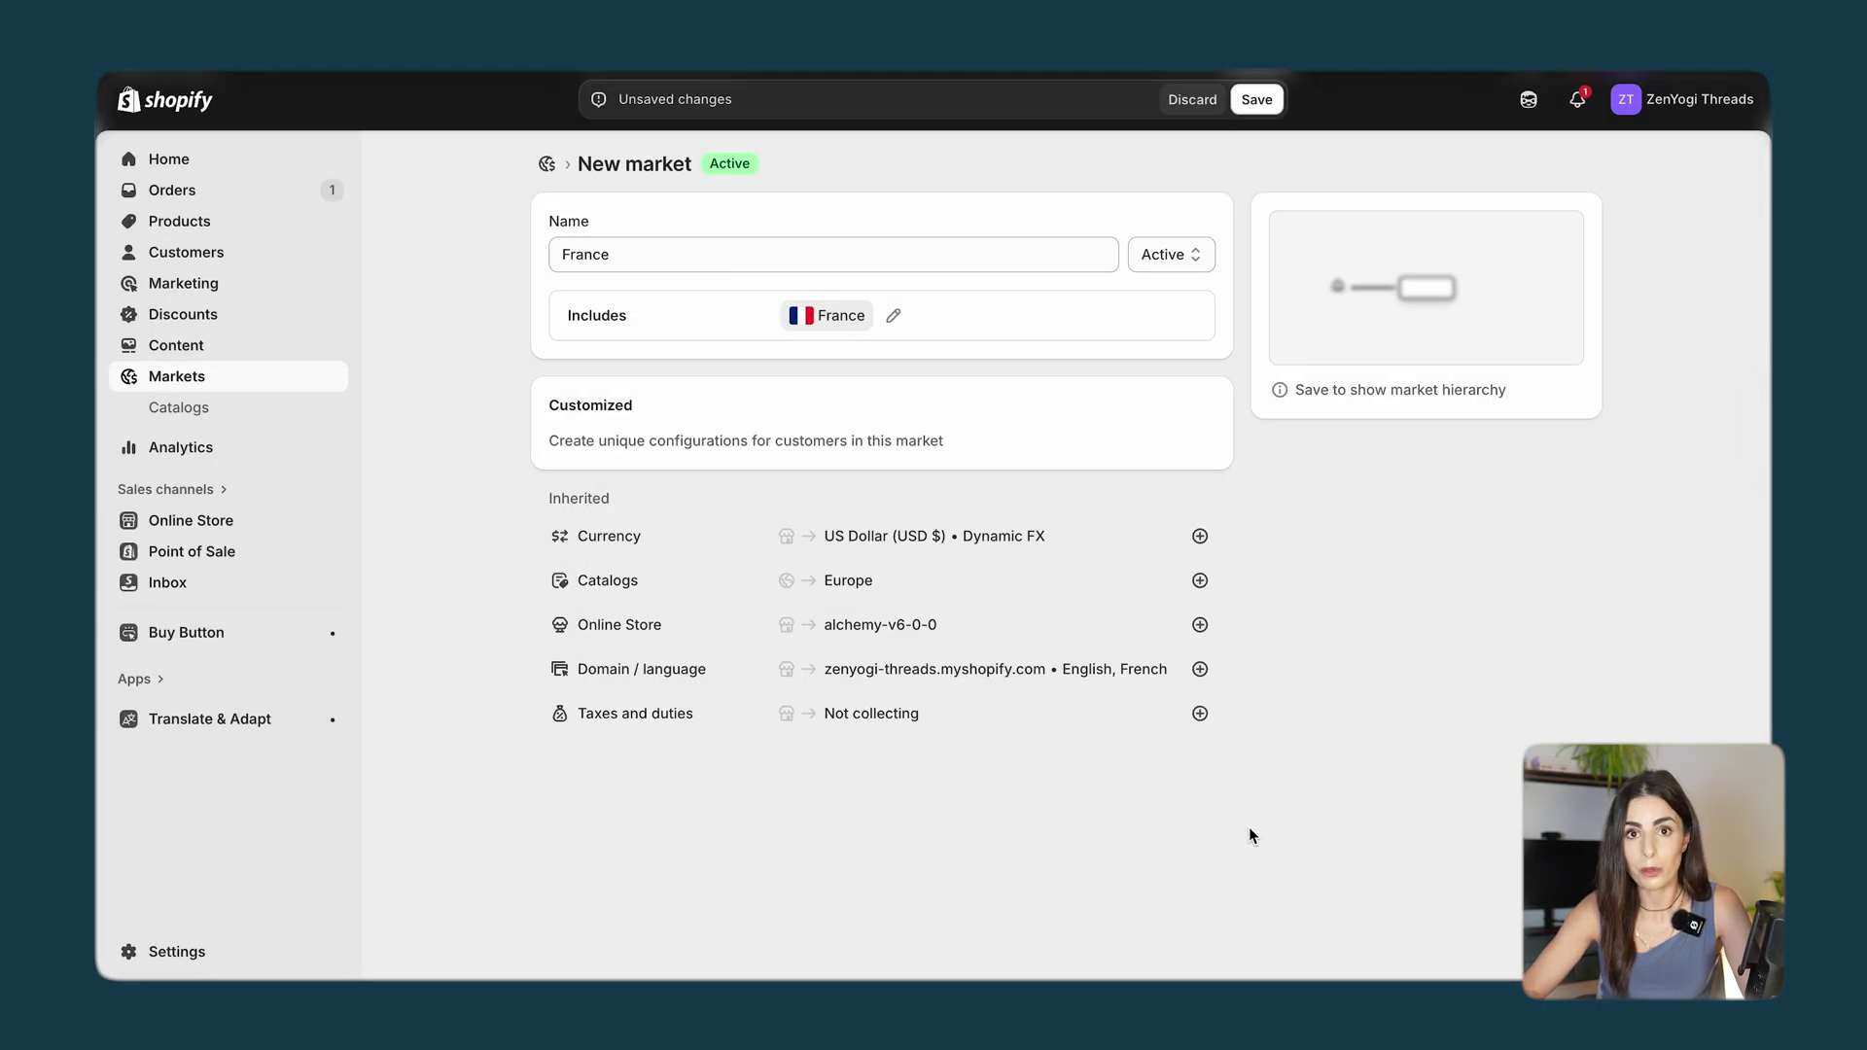
left_click(1259, 100)
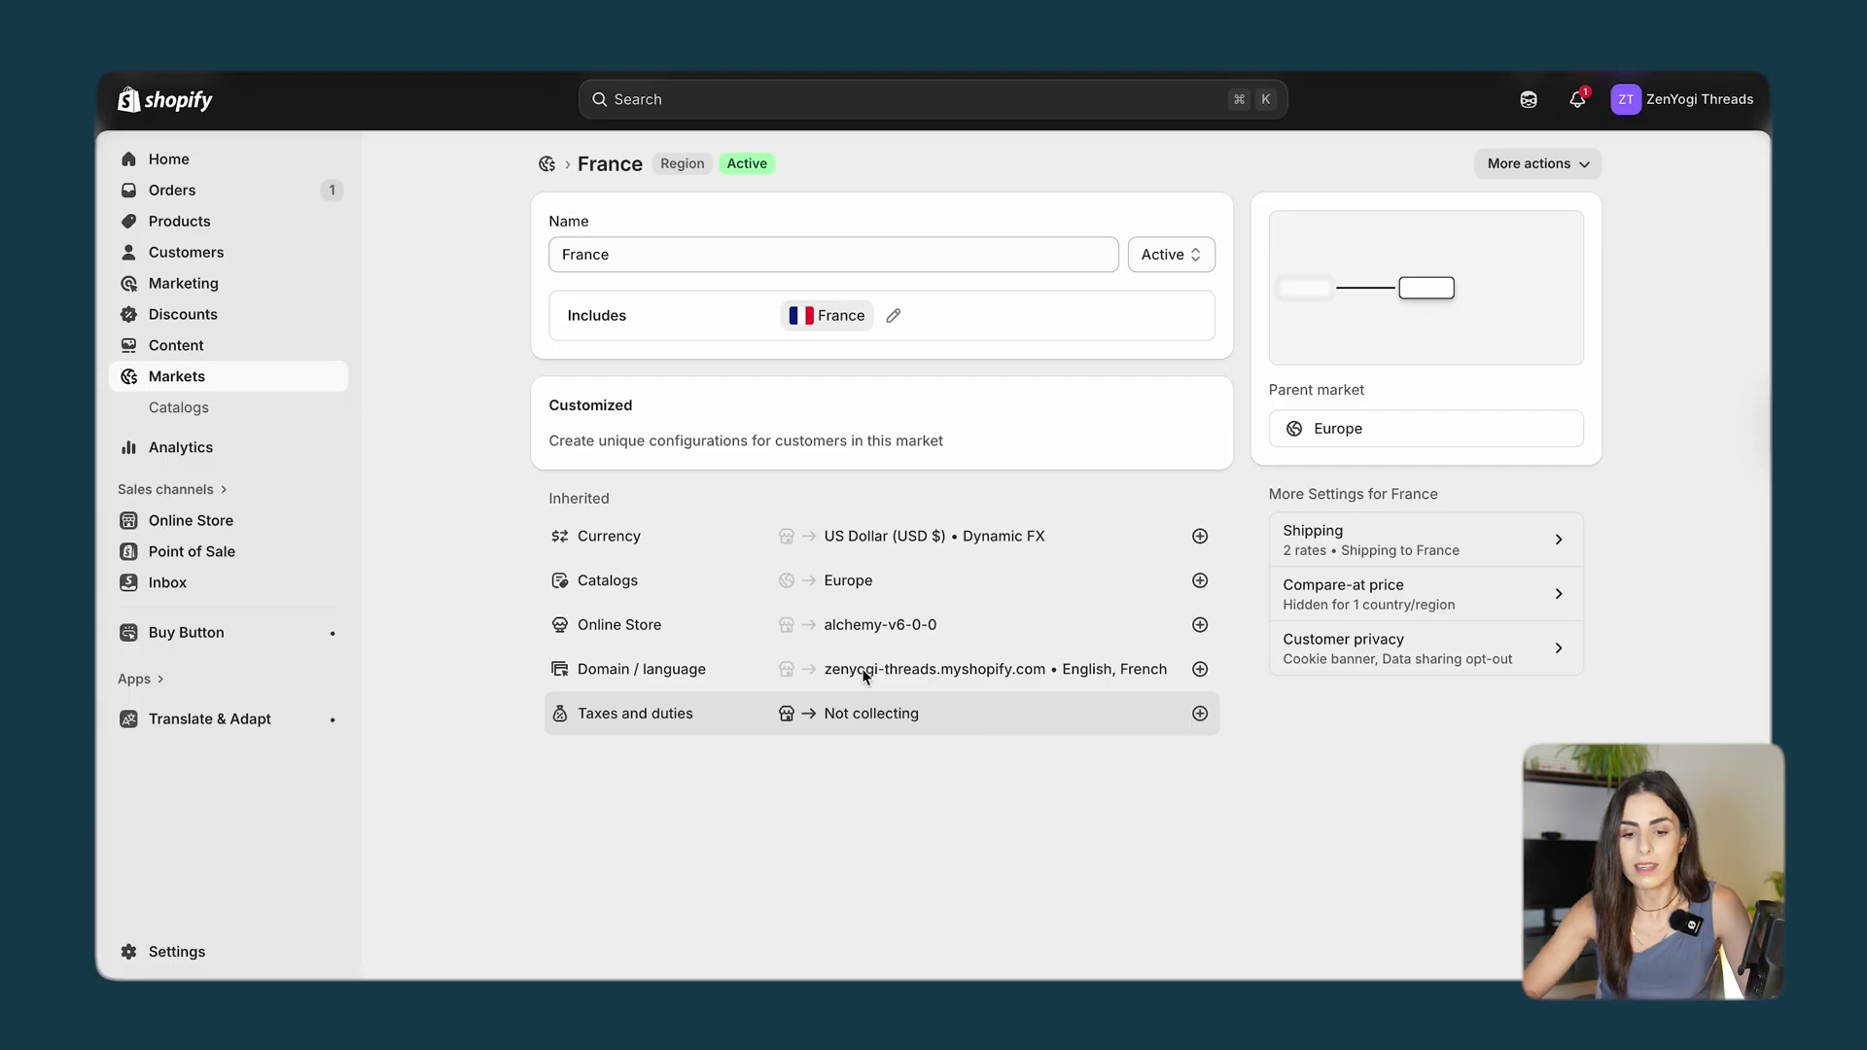
Create and save a market named "Italy" that includes only the Italy region.
left_click(546, 164)
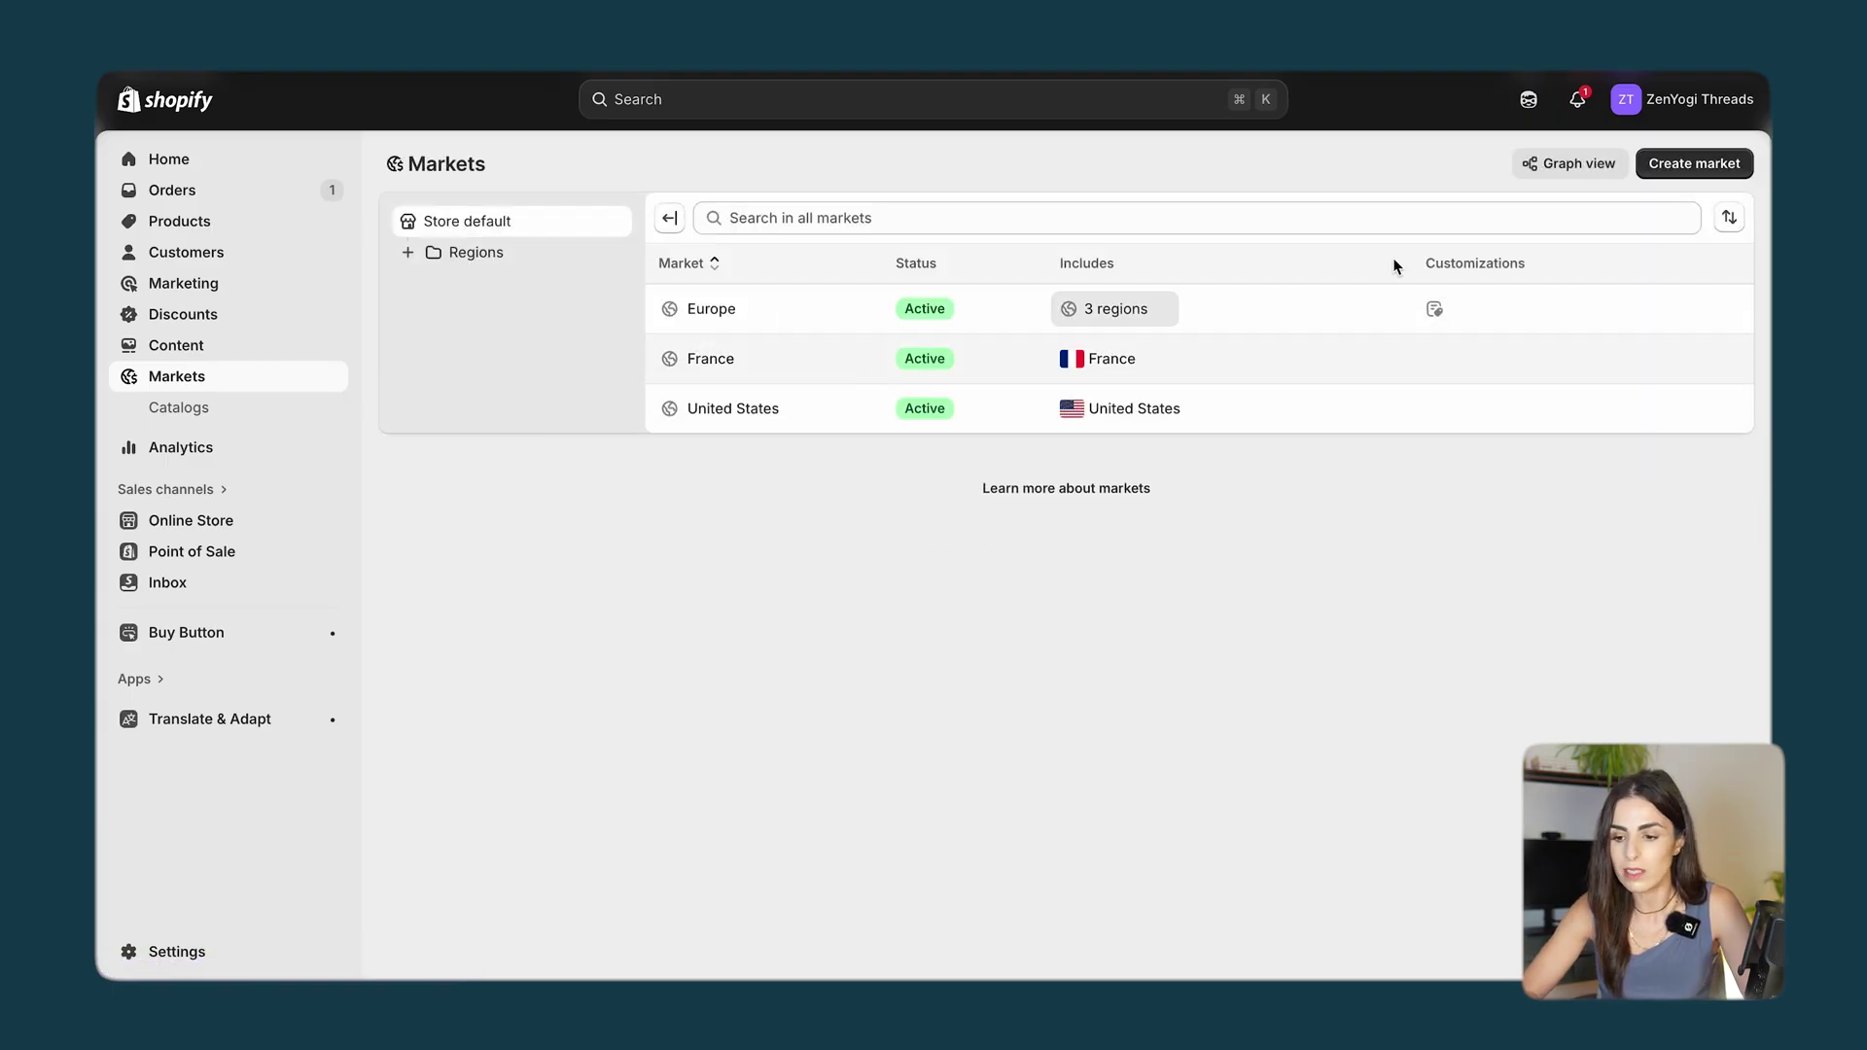
left_click(1703, 165)
left_click(816, 250)
type("Italy")
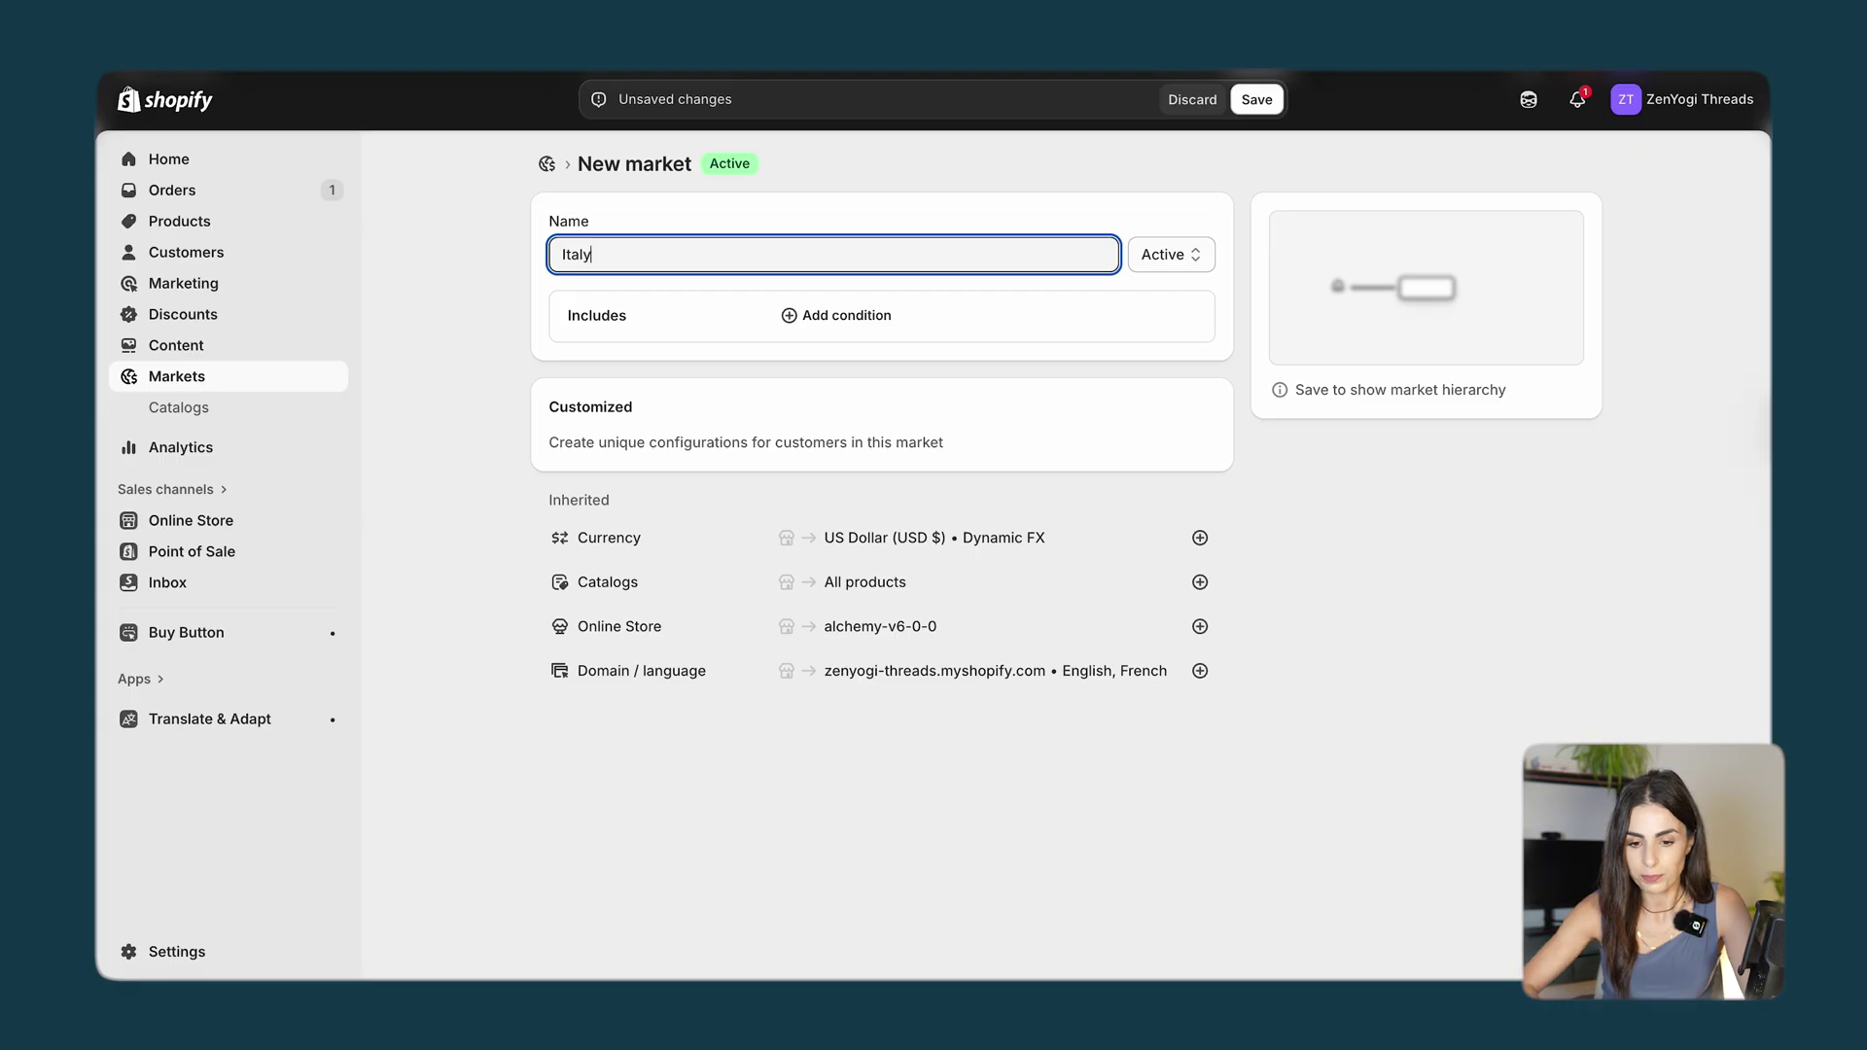
left_click(834, 315)
type("ital")
left_click(617, 422)
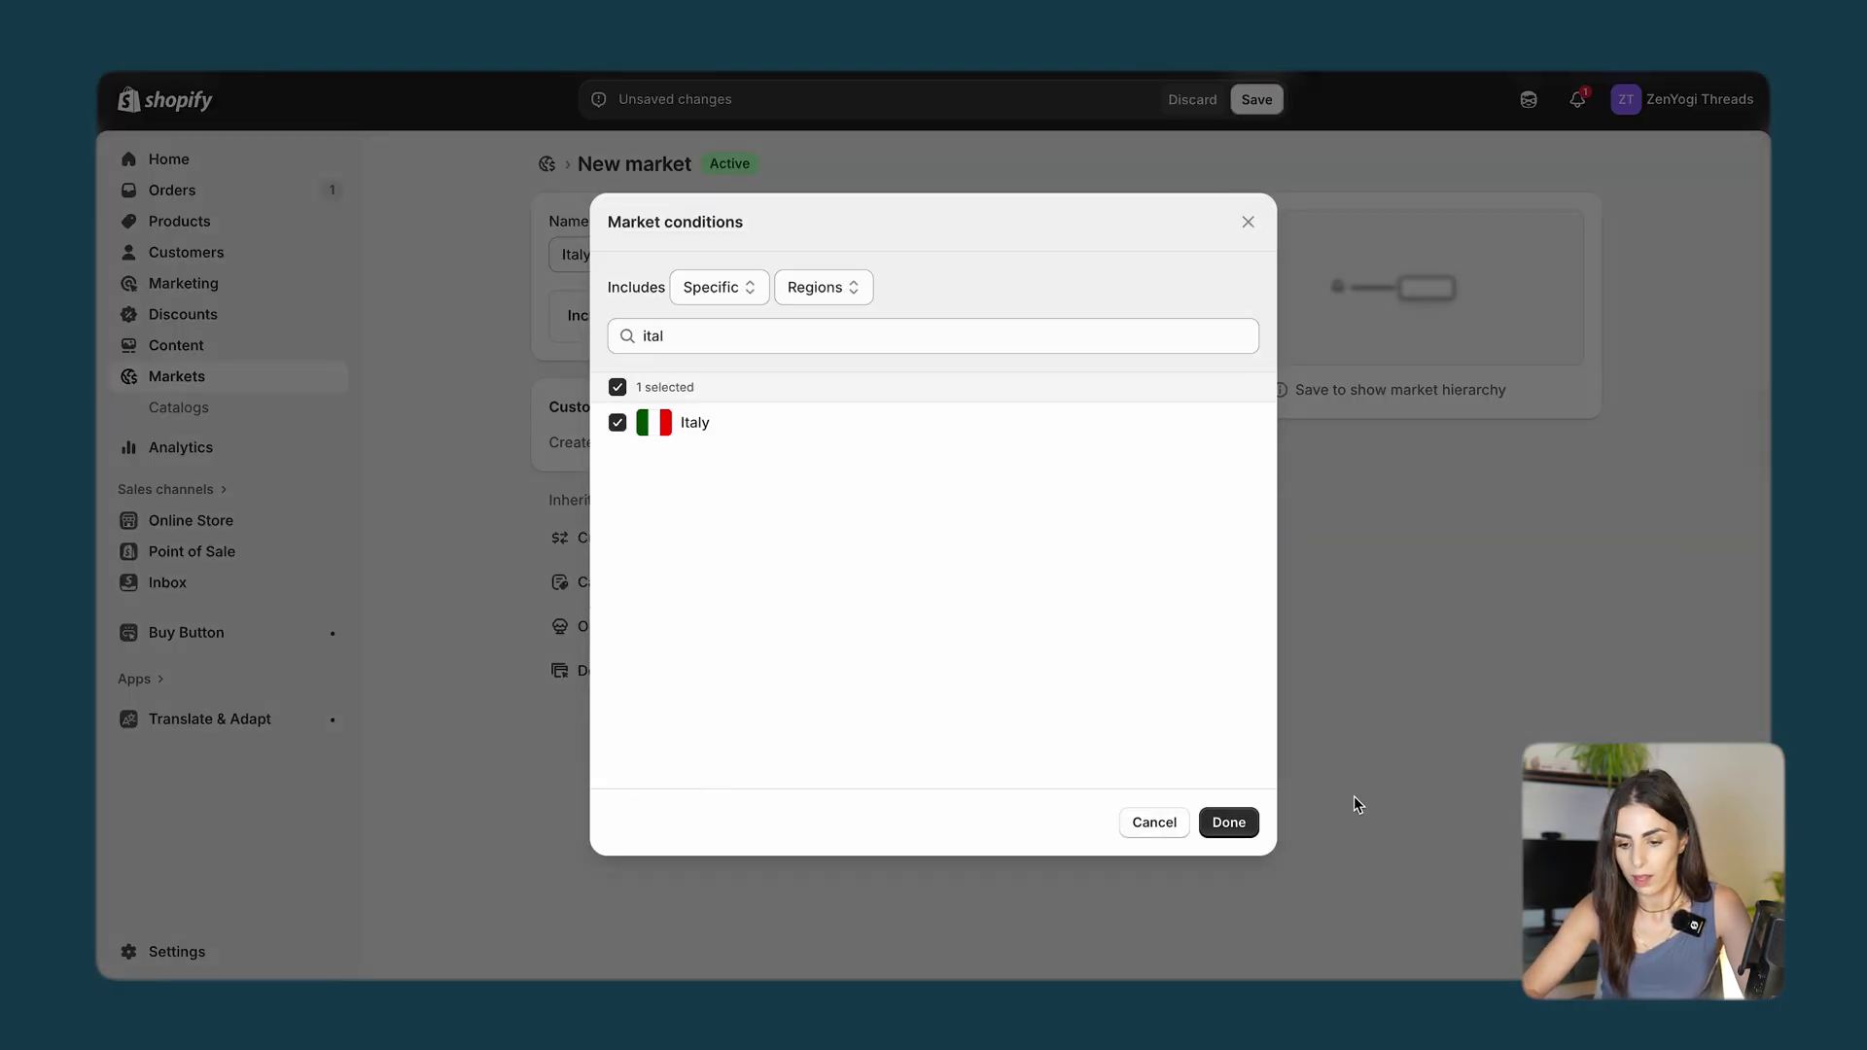
left_click(1228, 821)
left_click(1249, 101)
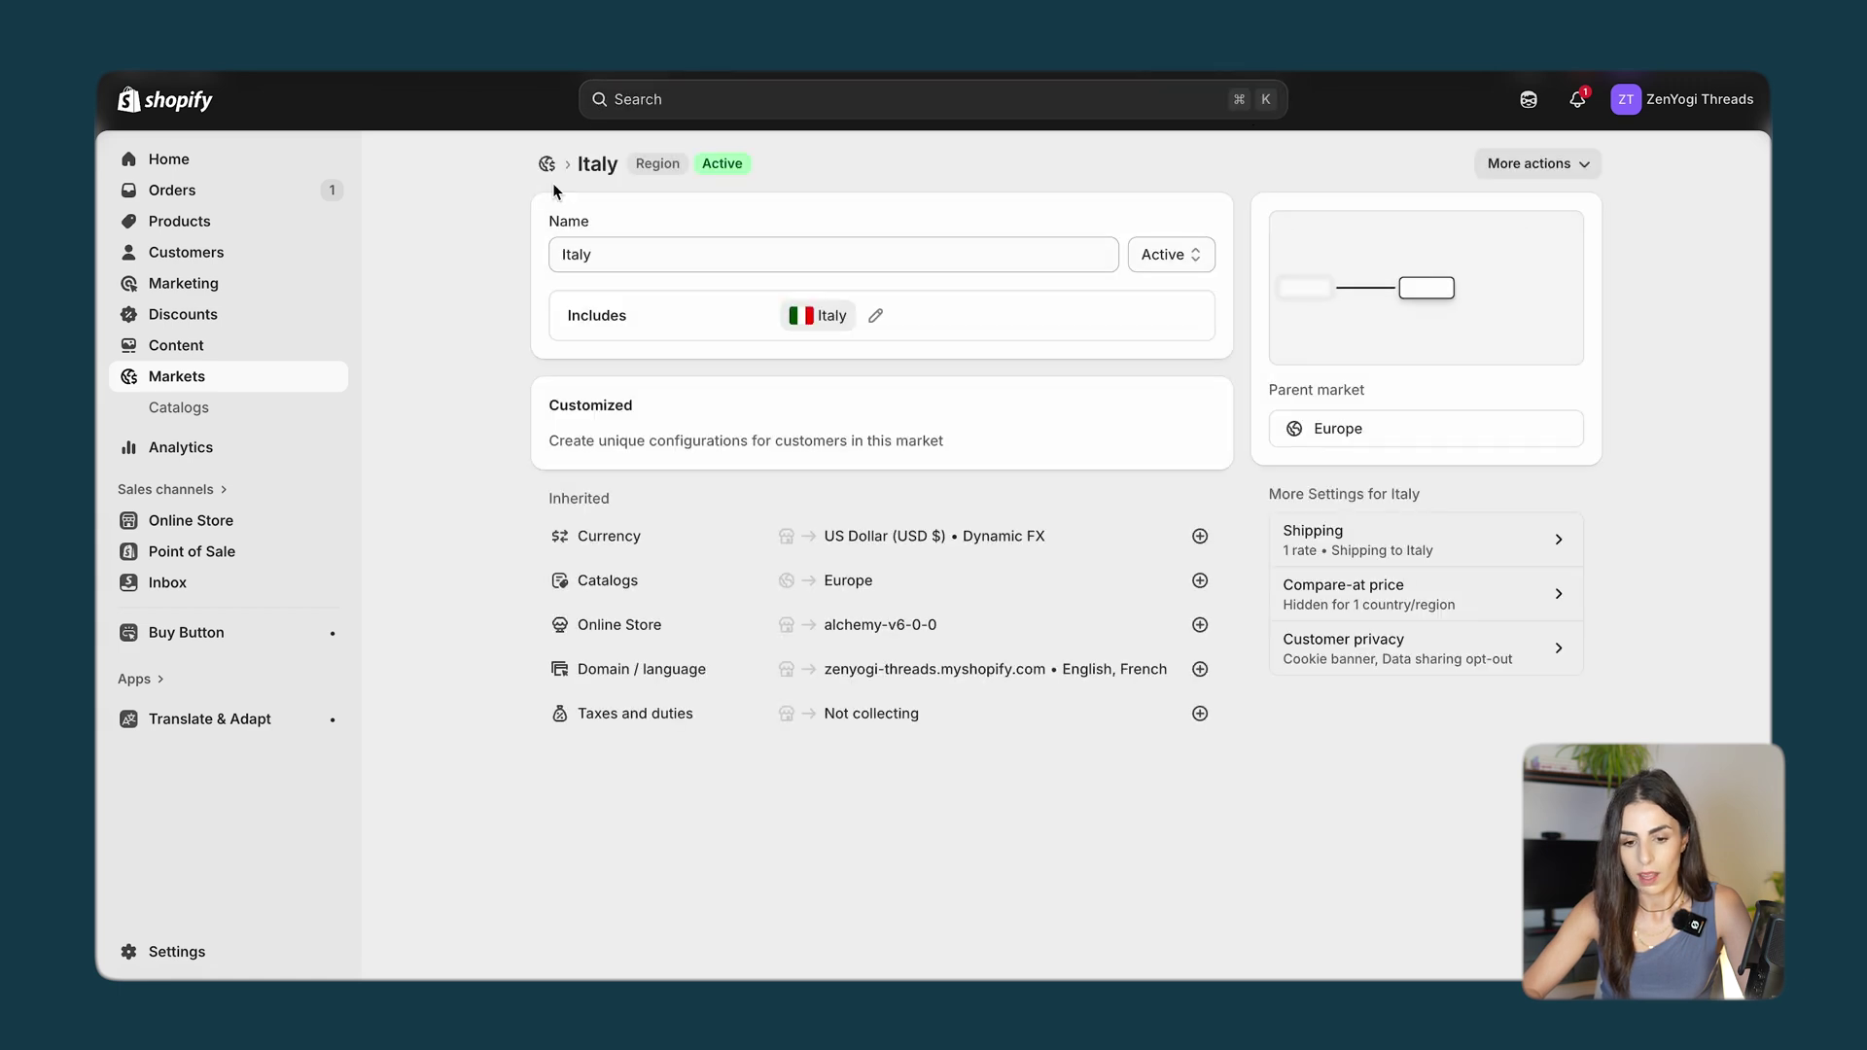
Return to the markets list and examine the market hierarchy in the graph view.
left_click(549, 165)
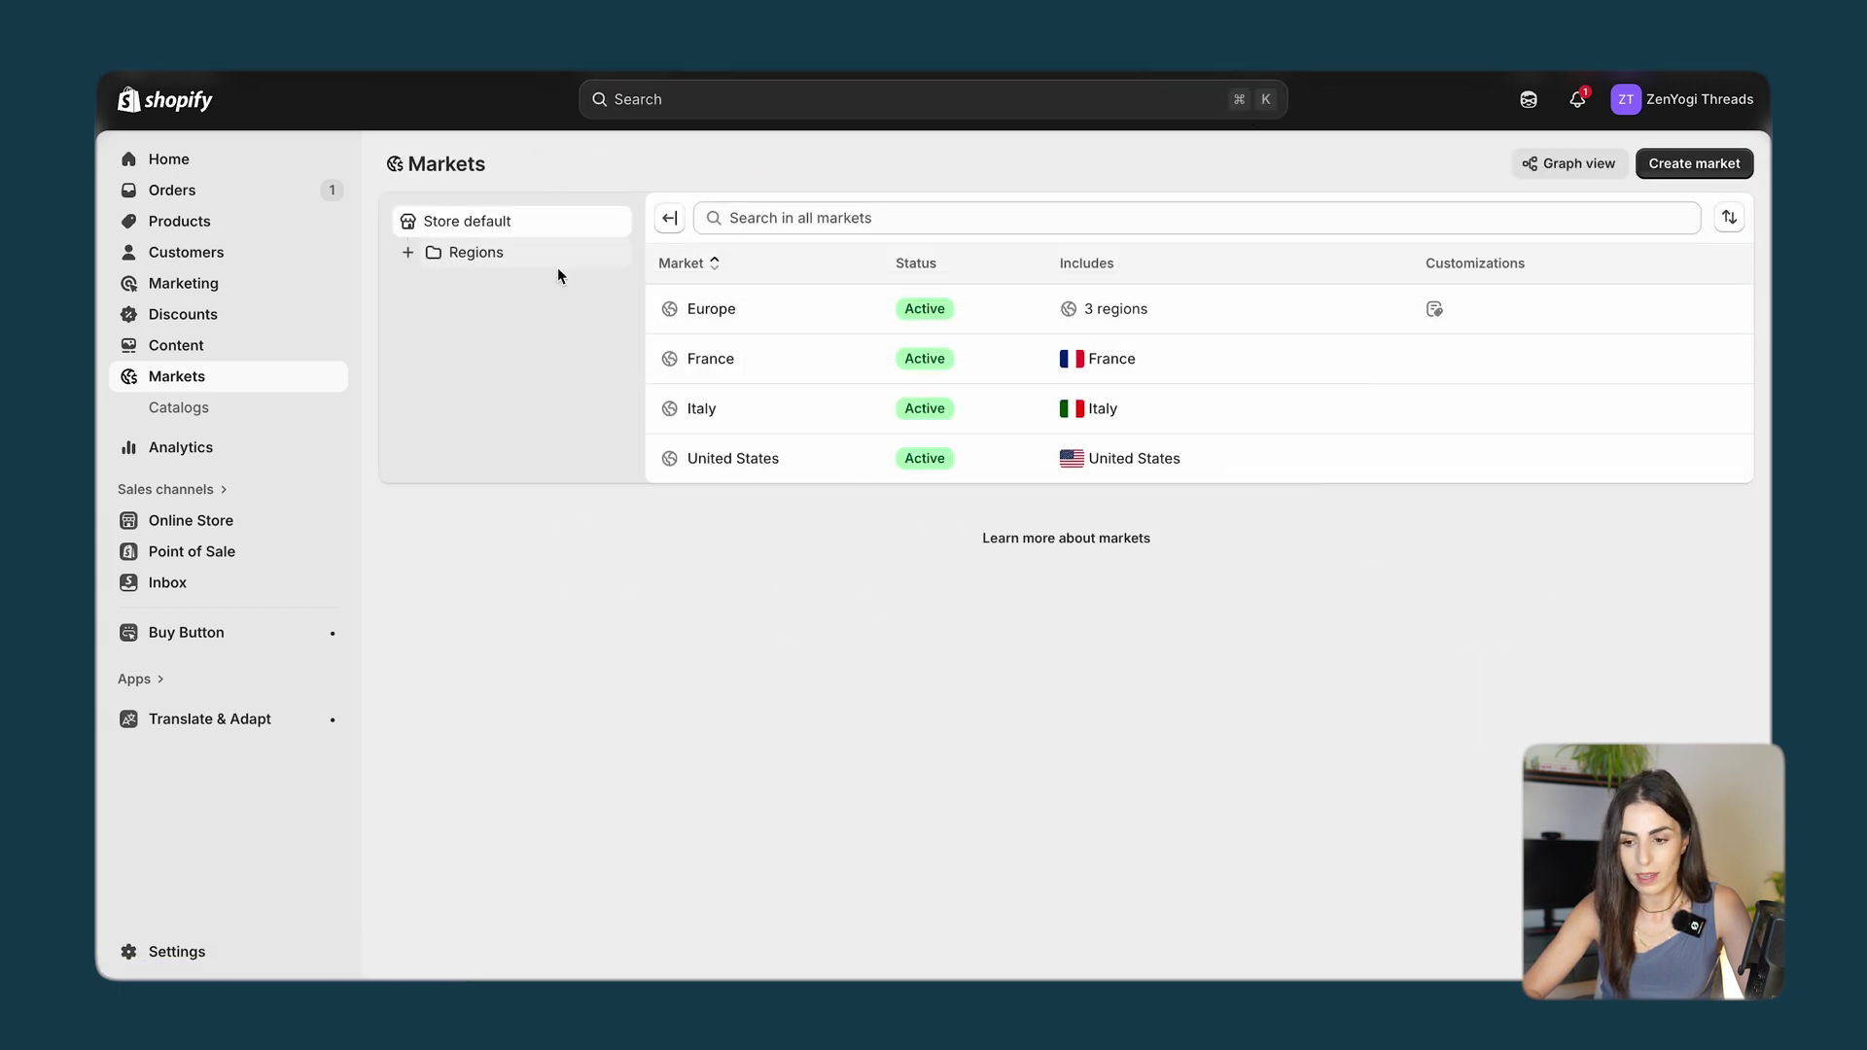
left_click(1584, 166)
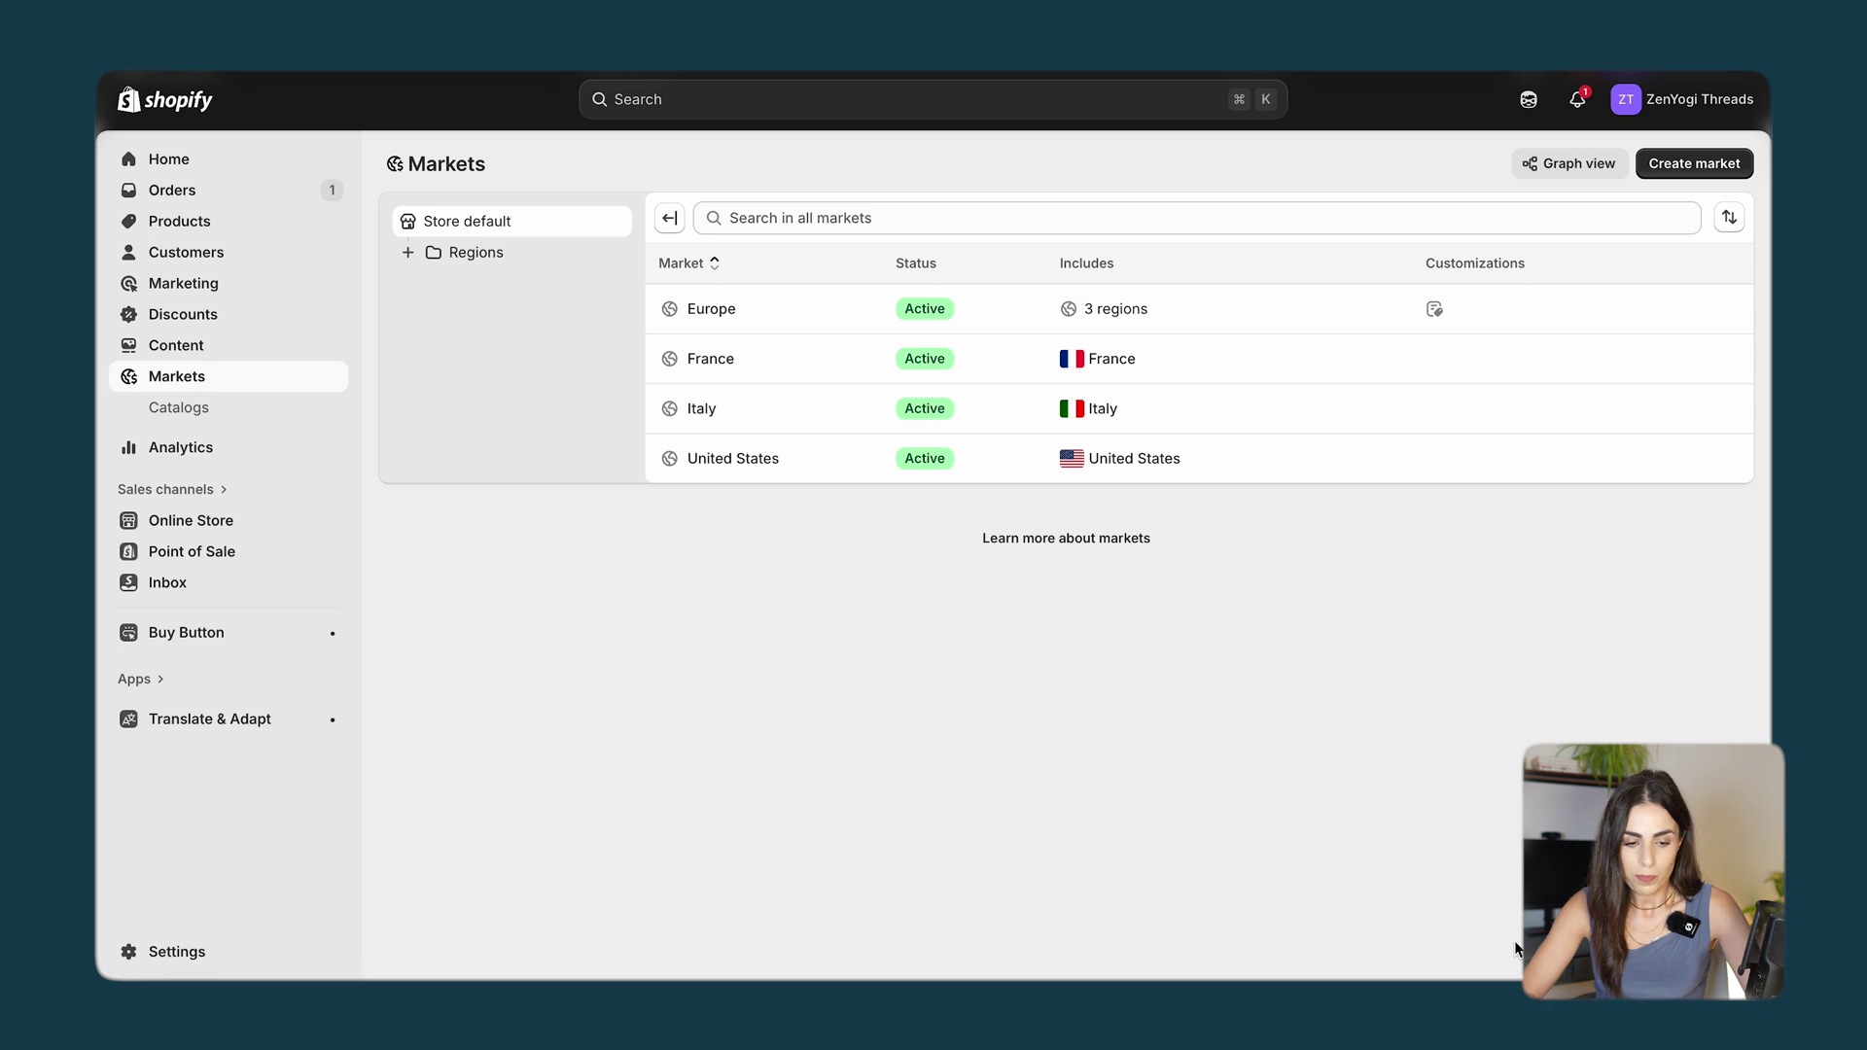
Open the alchemy-v6-0-0 theme in the theme editor and customize it for the France market.
left_click(257, 518)
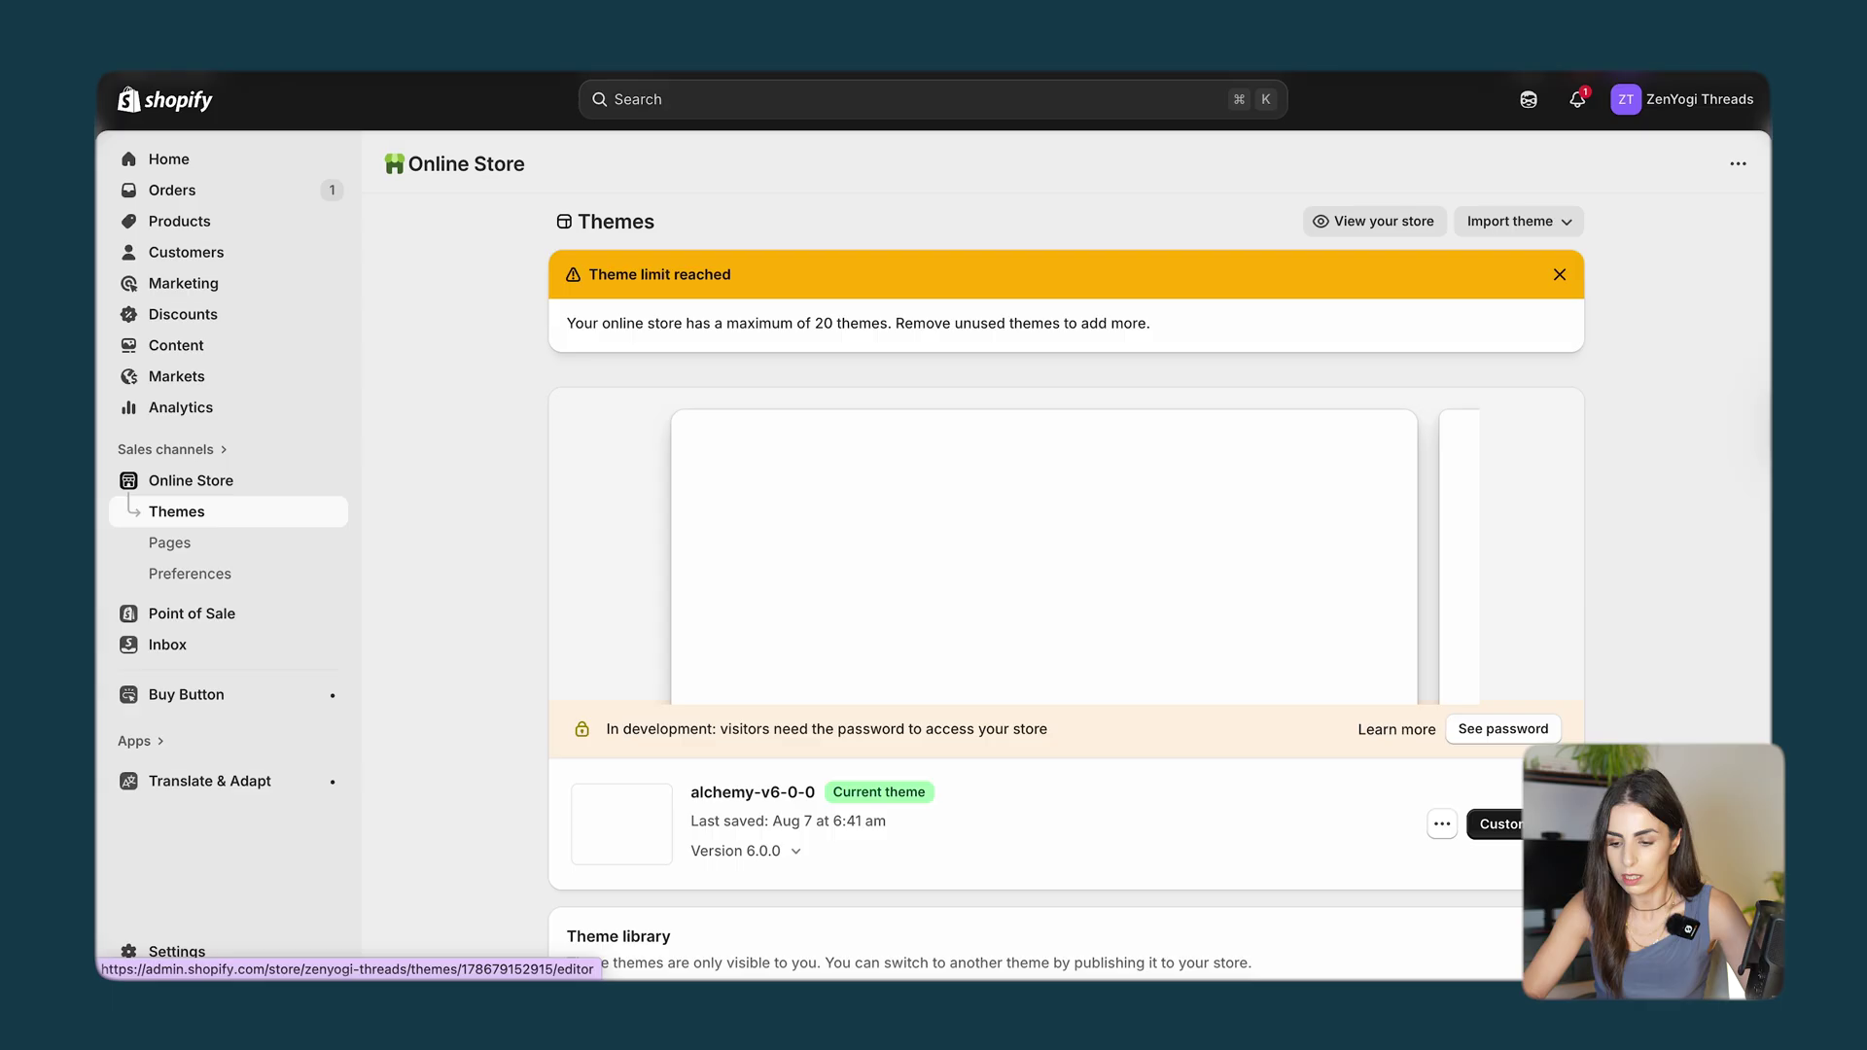
left_click(1488, 819)
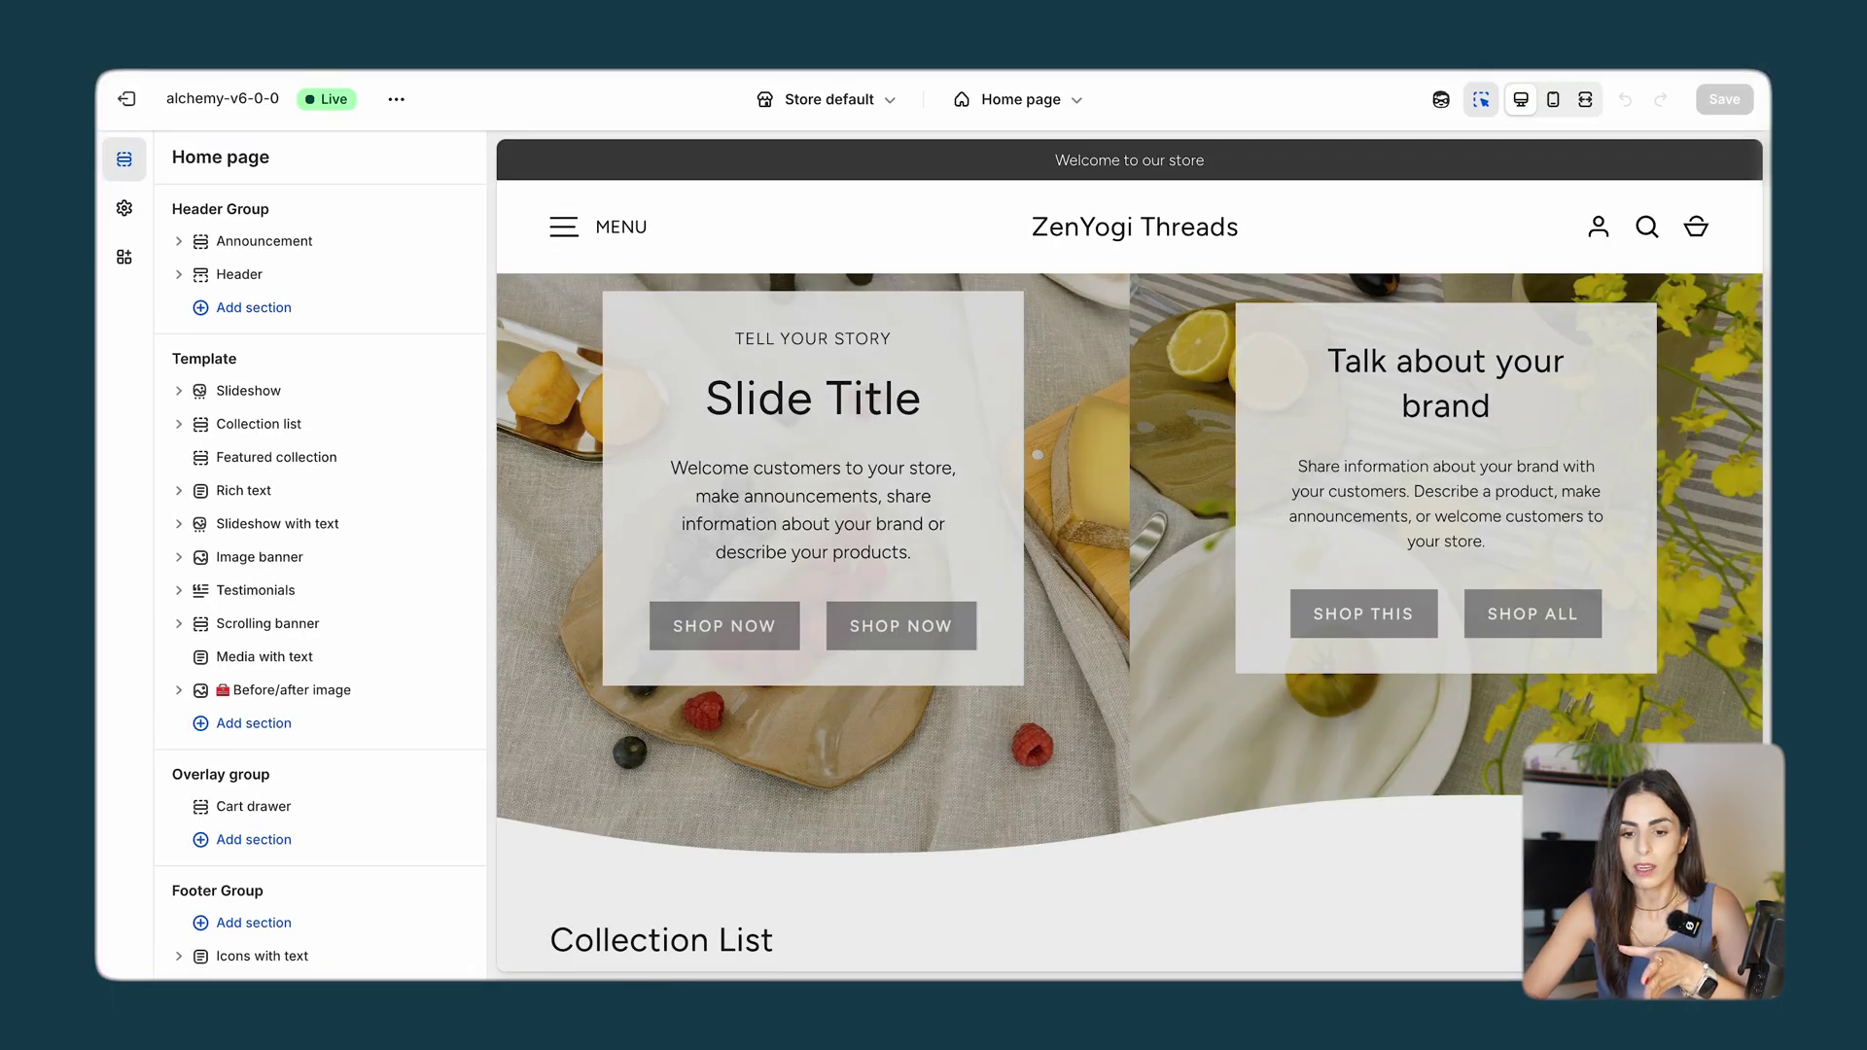
left_click(854, 101)
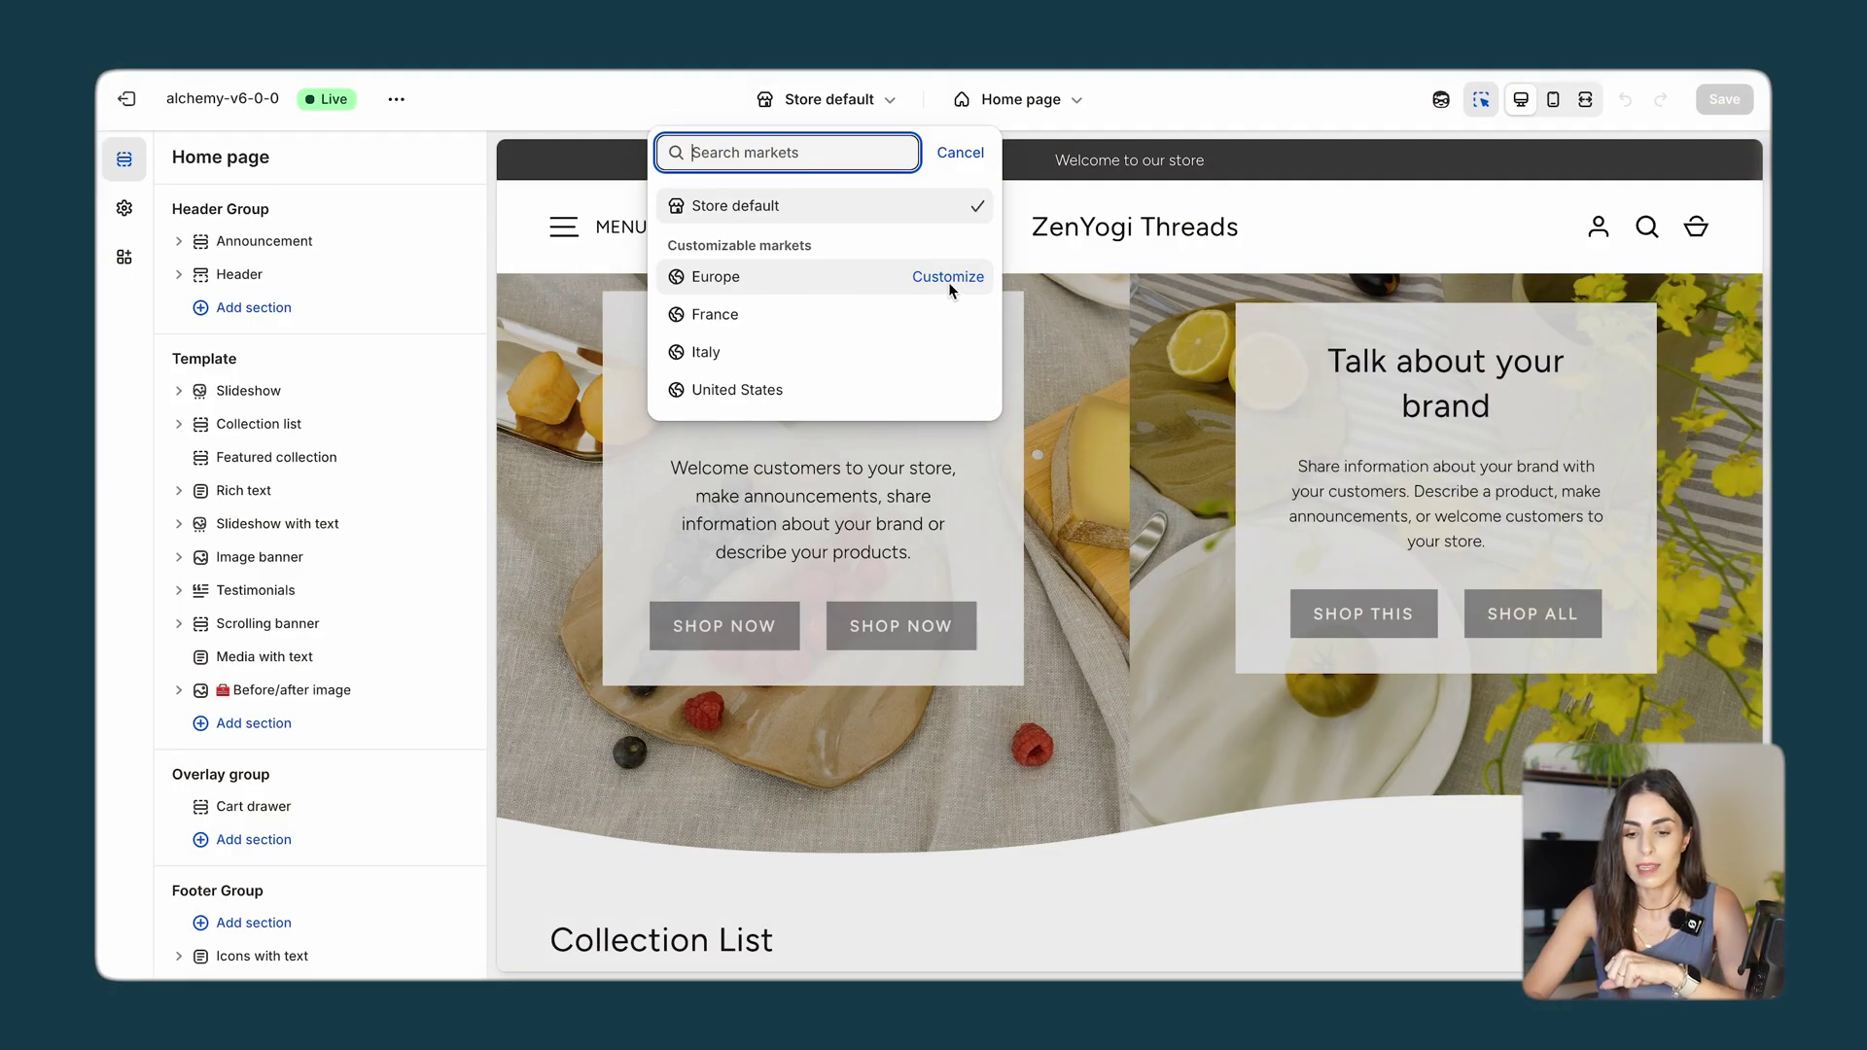
left_click(948, 314)
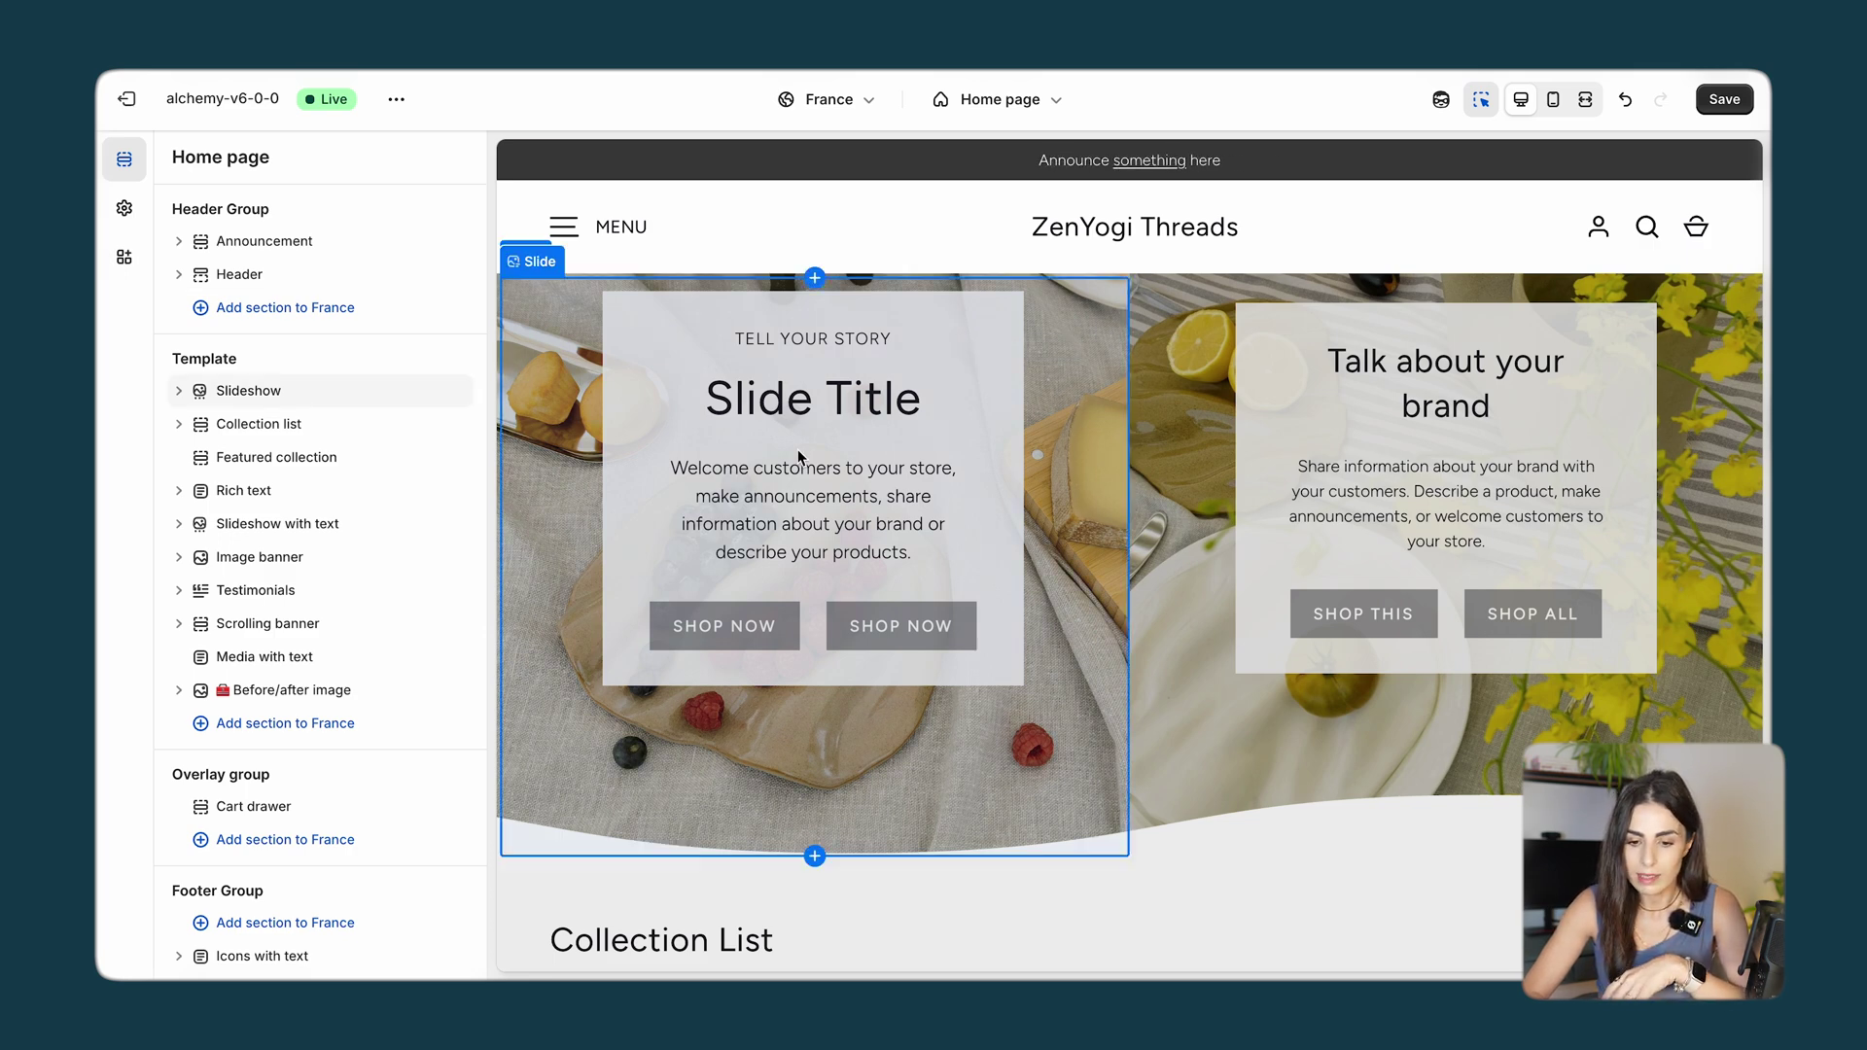
Hide the home page's Slideshow section for France, expand its slides and show the section again.
mouse_move(259, 388)
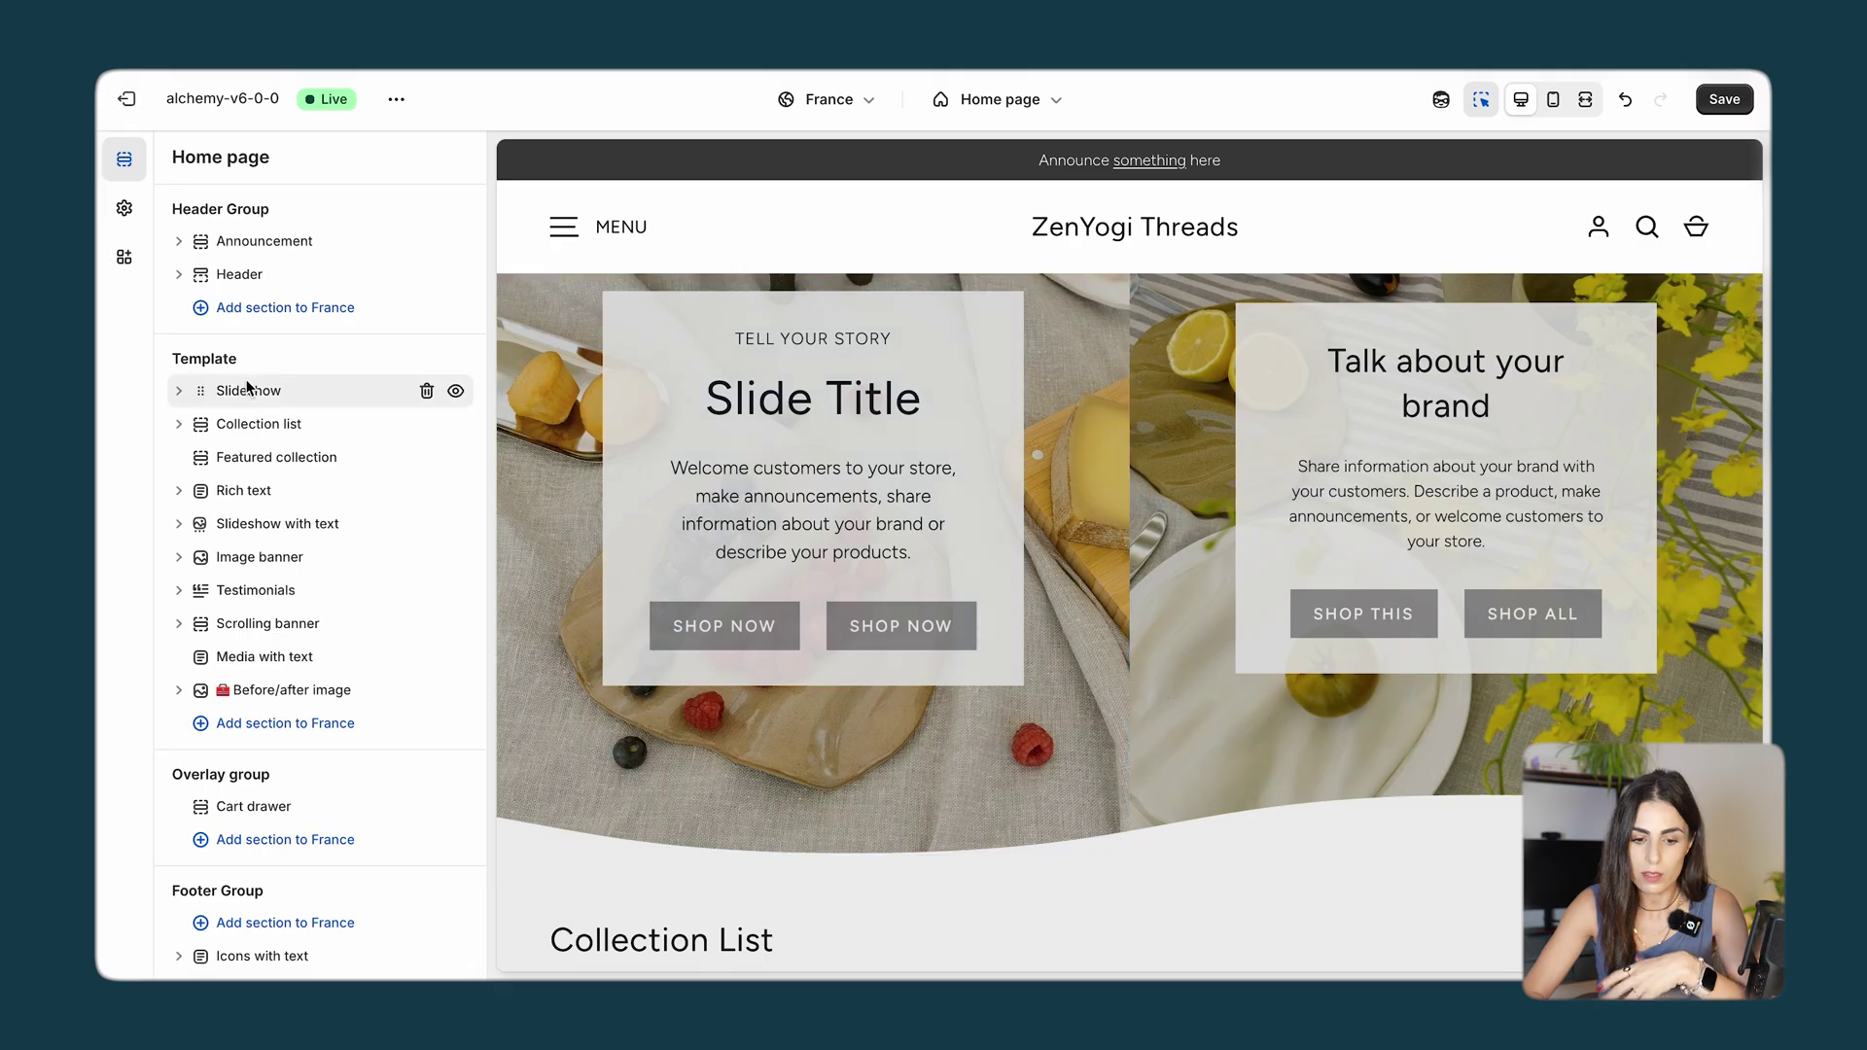
left_click(455, 390)
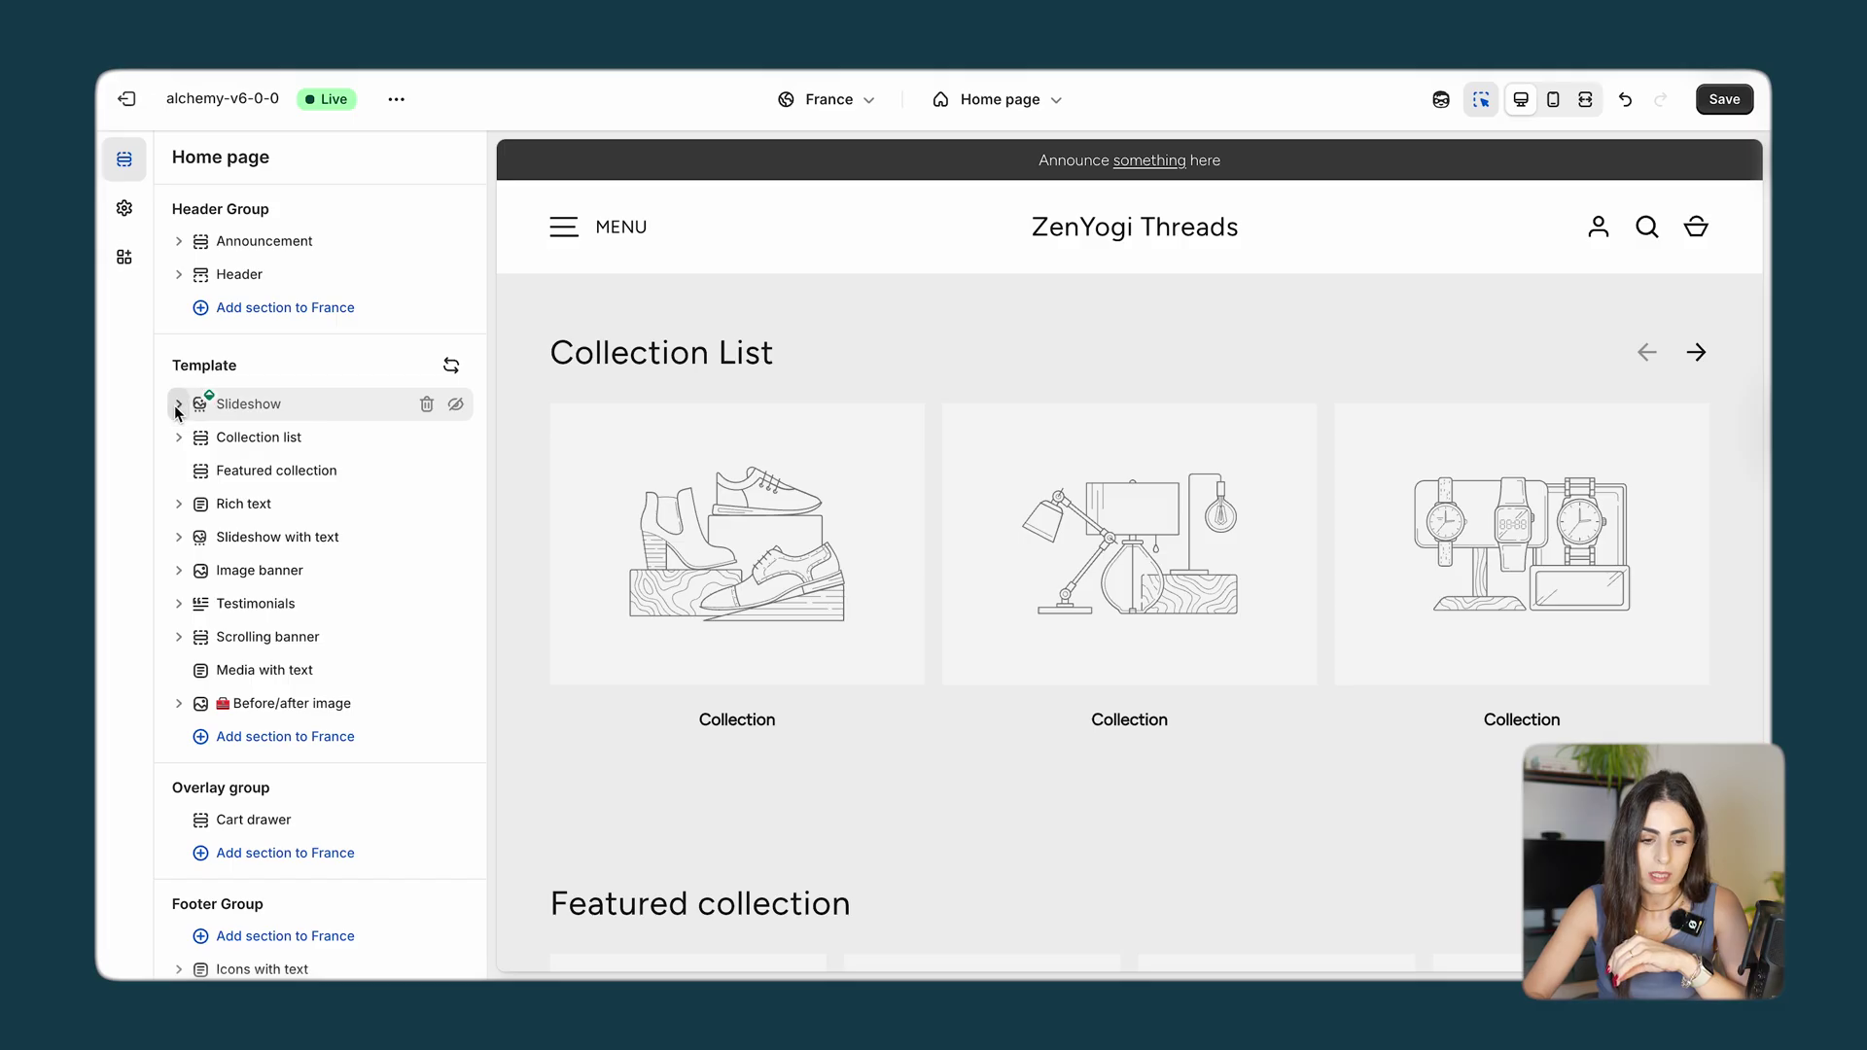
left_click(210, 404)
left_click(454, 405)
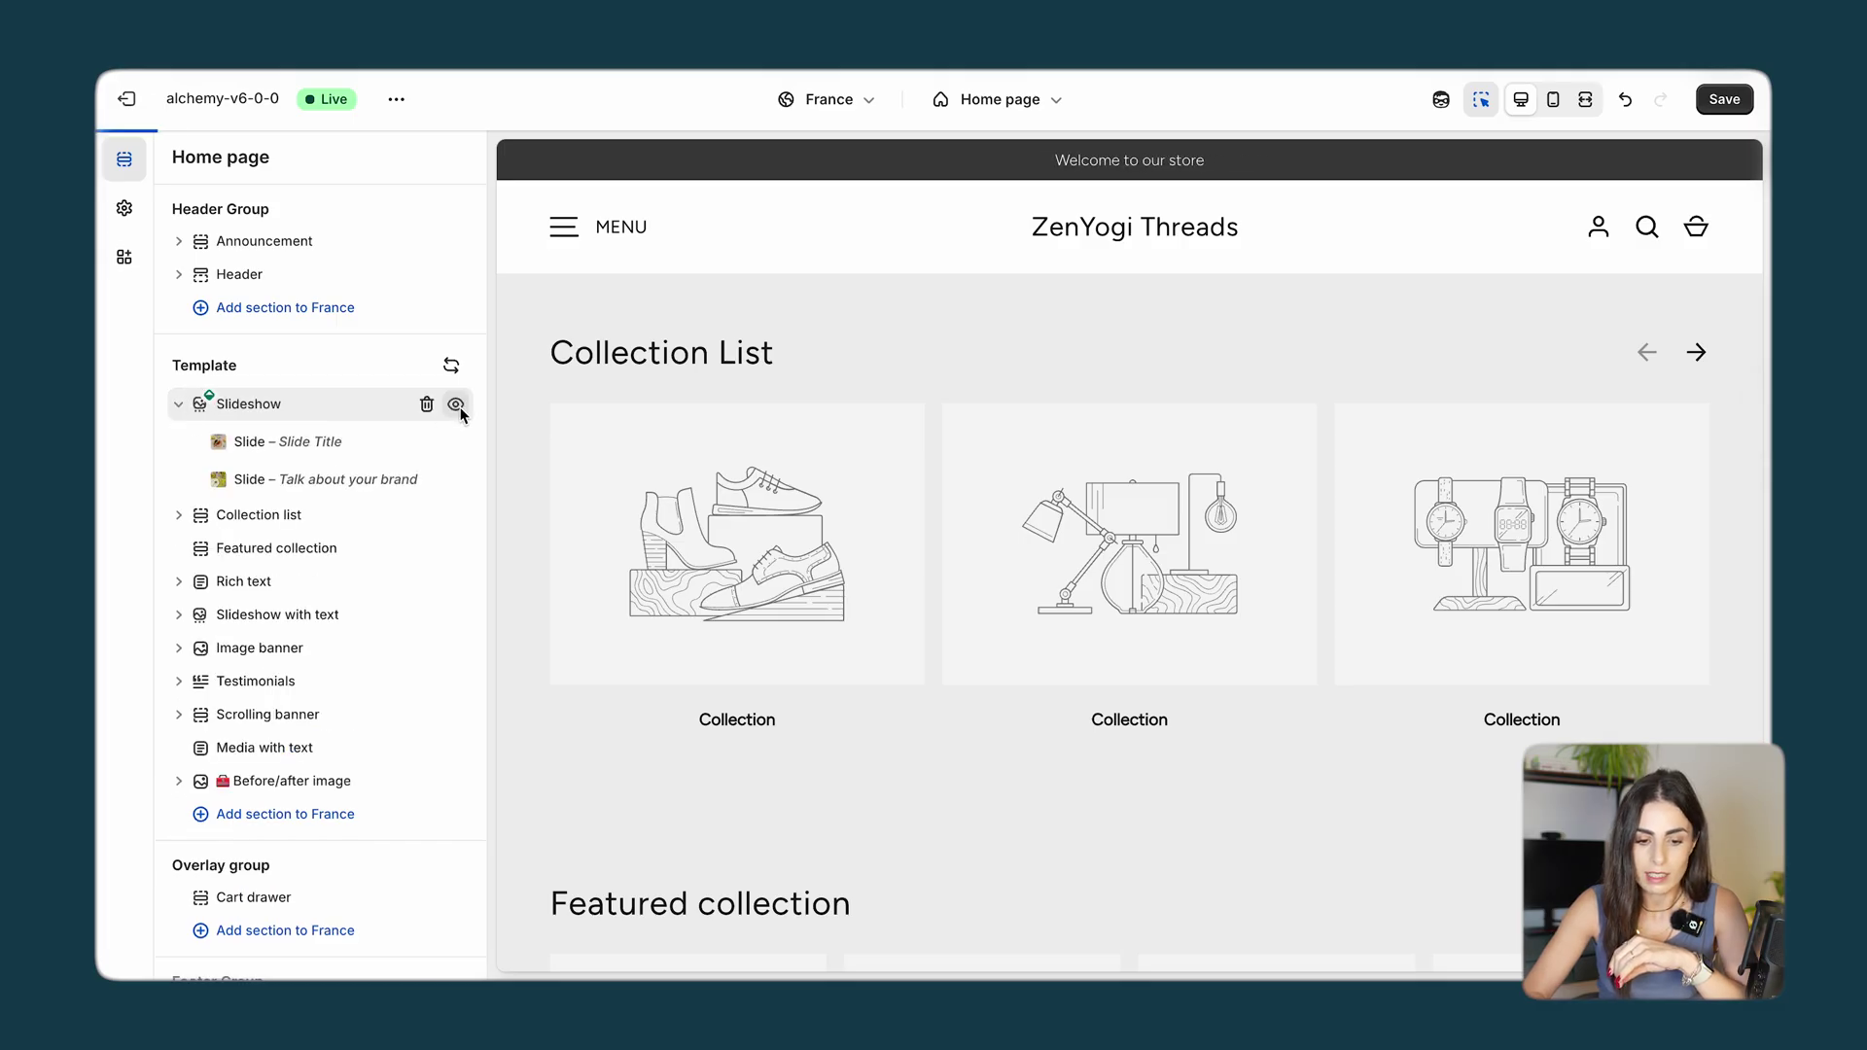
Replace the "Slide Title" slide's image with imgi_2_ruby from the library and return to the home page sections.
left_click(323, 443)
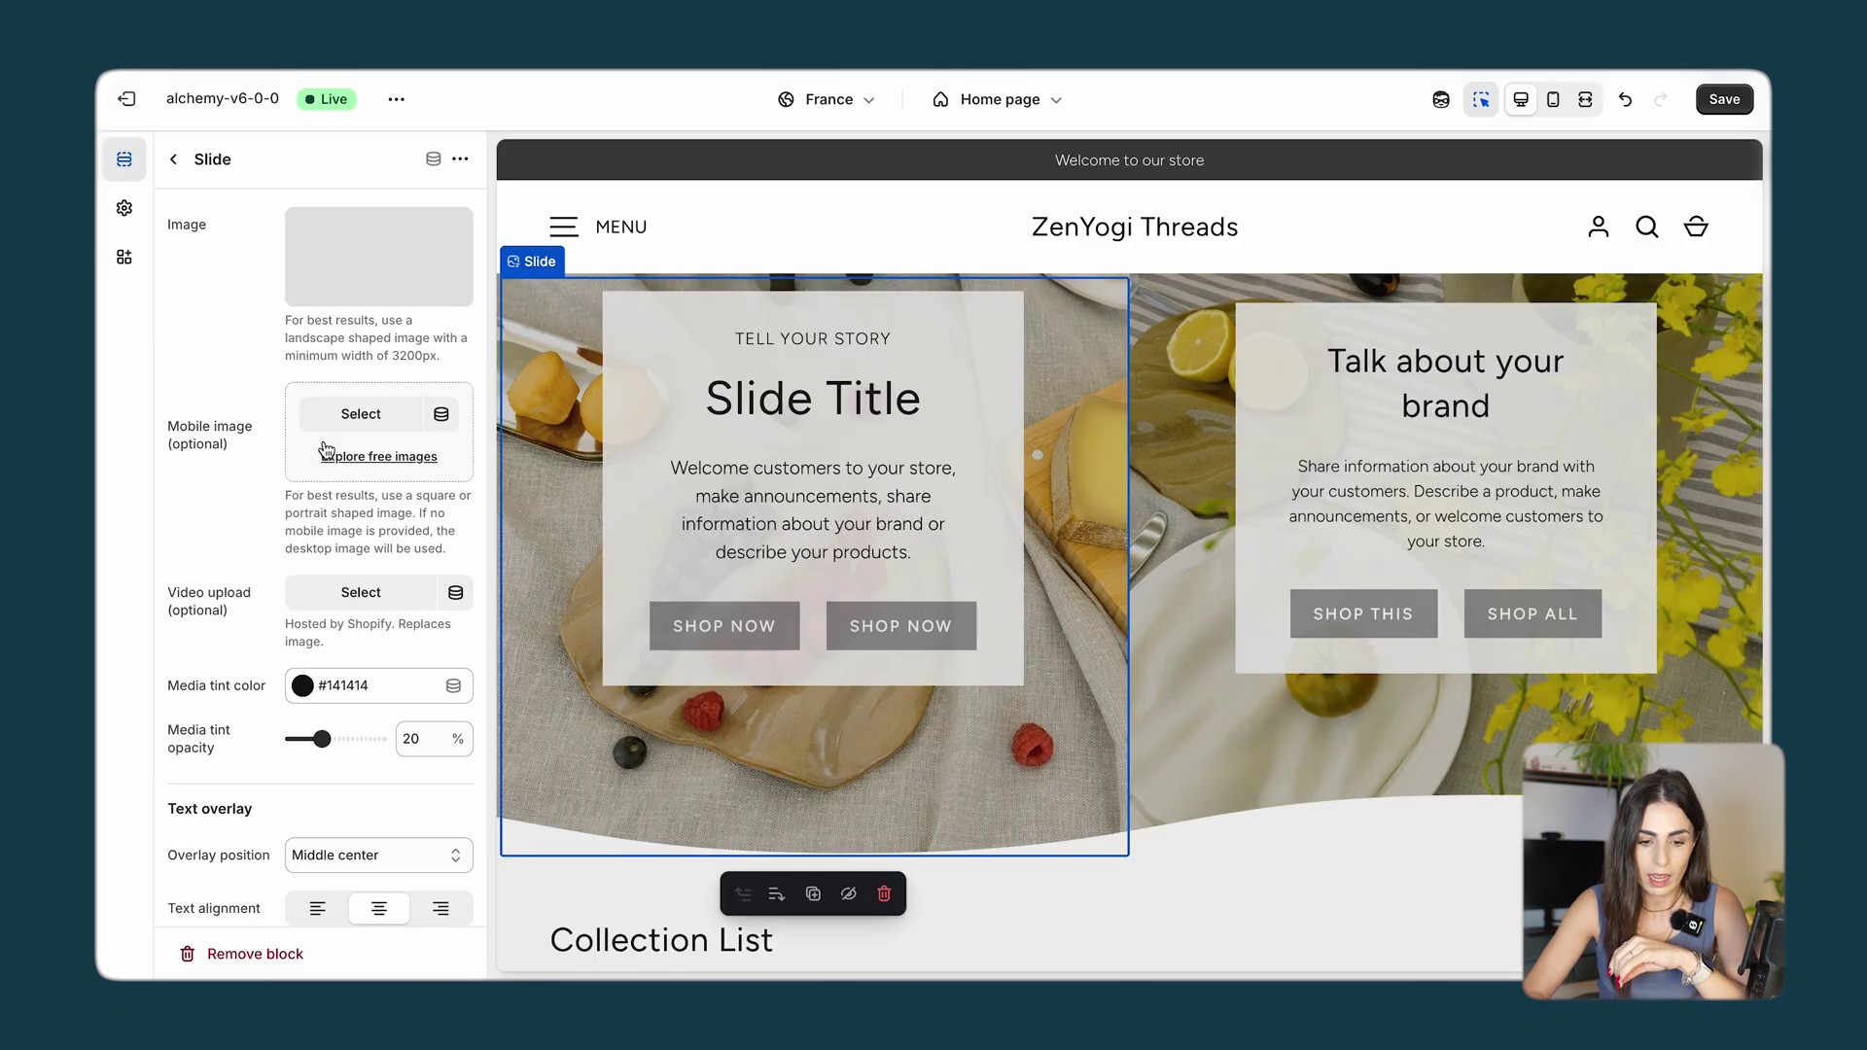
left_click(366, 255)
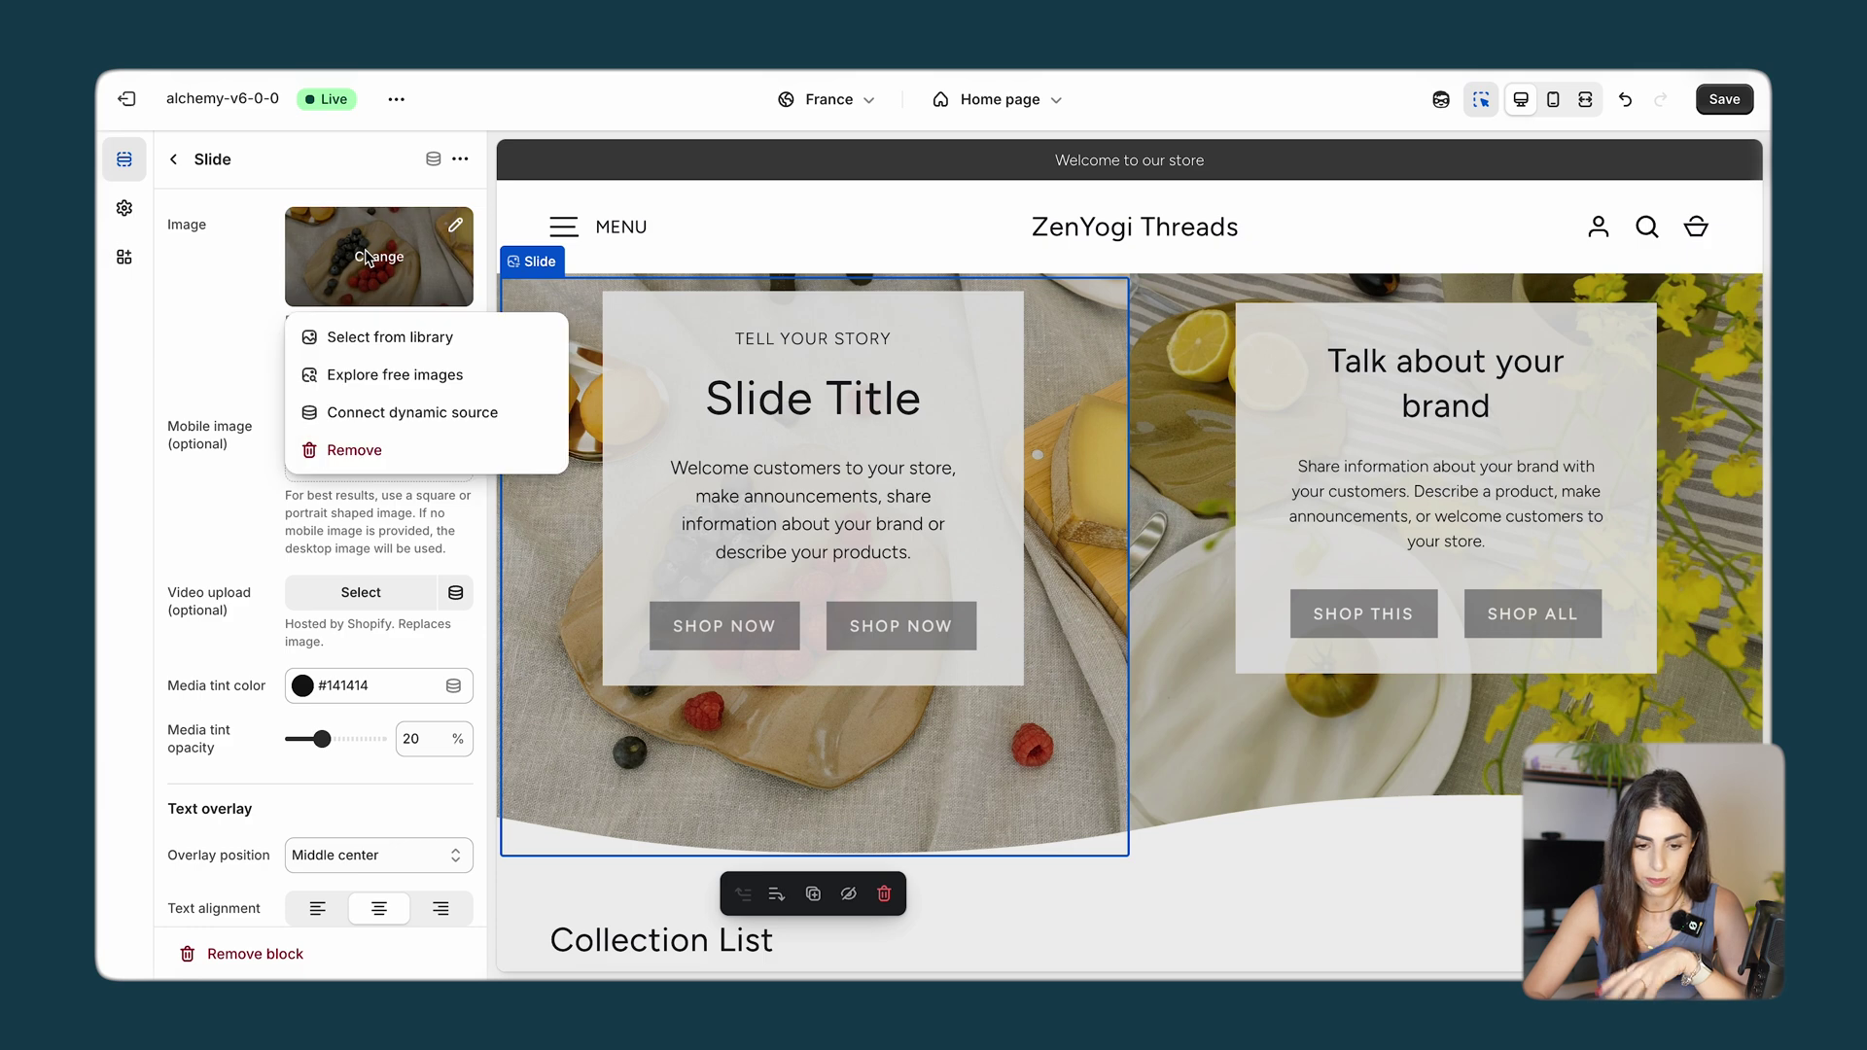
left_click(368, 338)
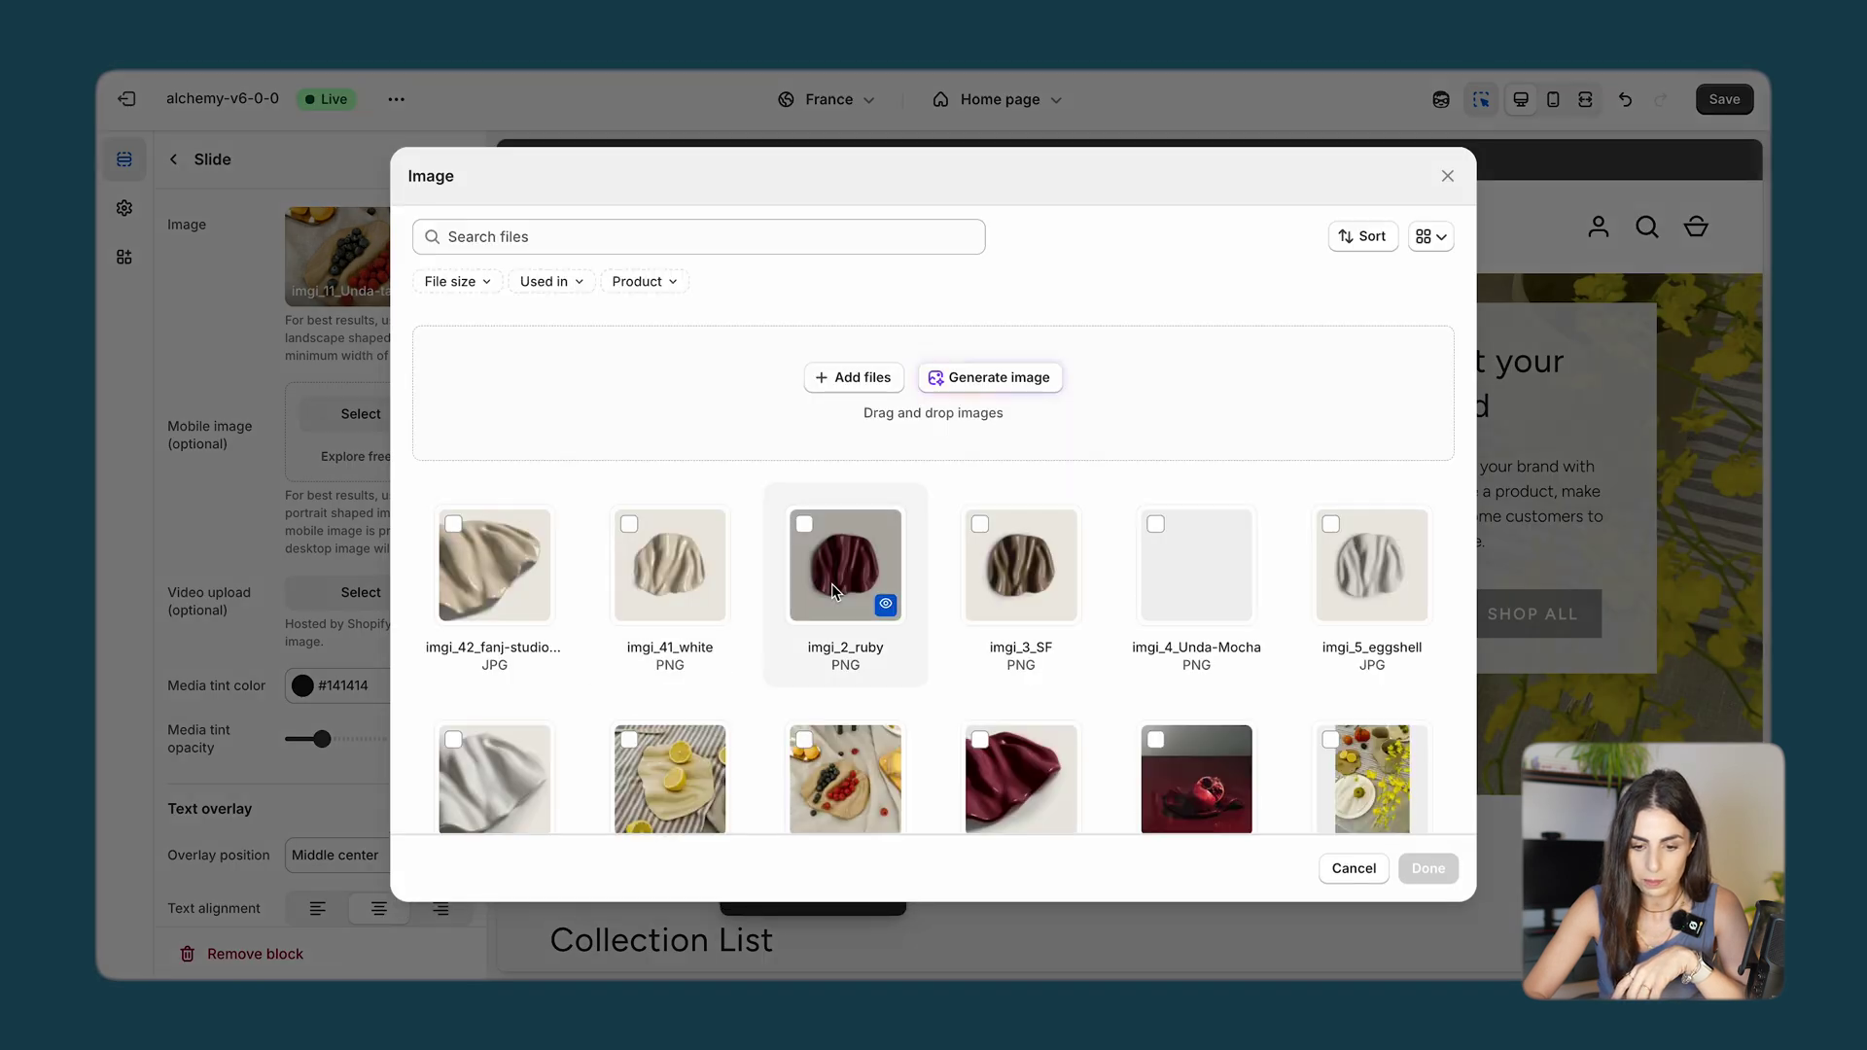
left_click(832, 589)
left_click(1427, 868)
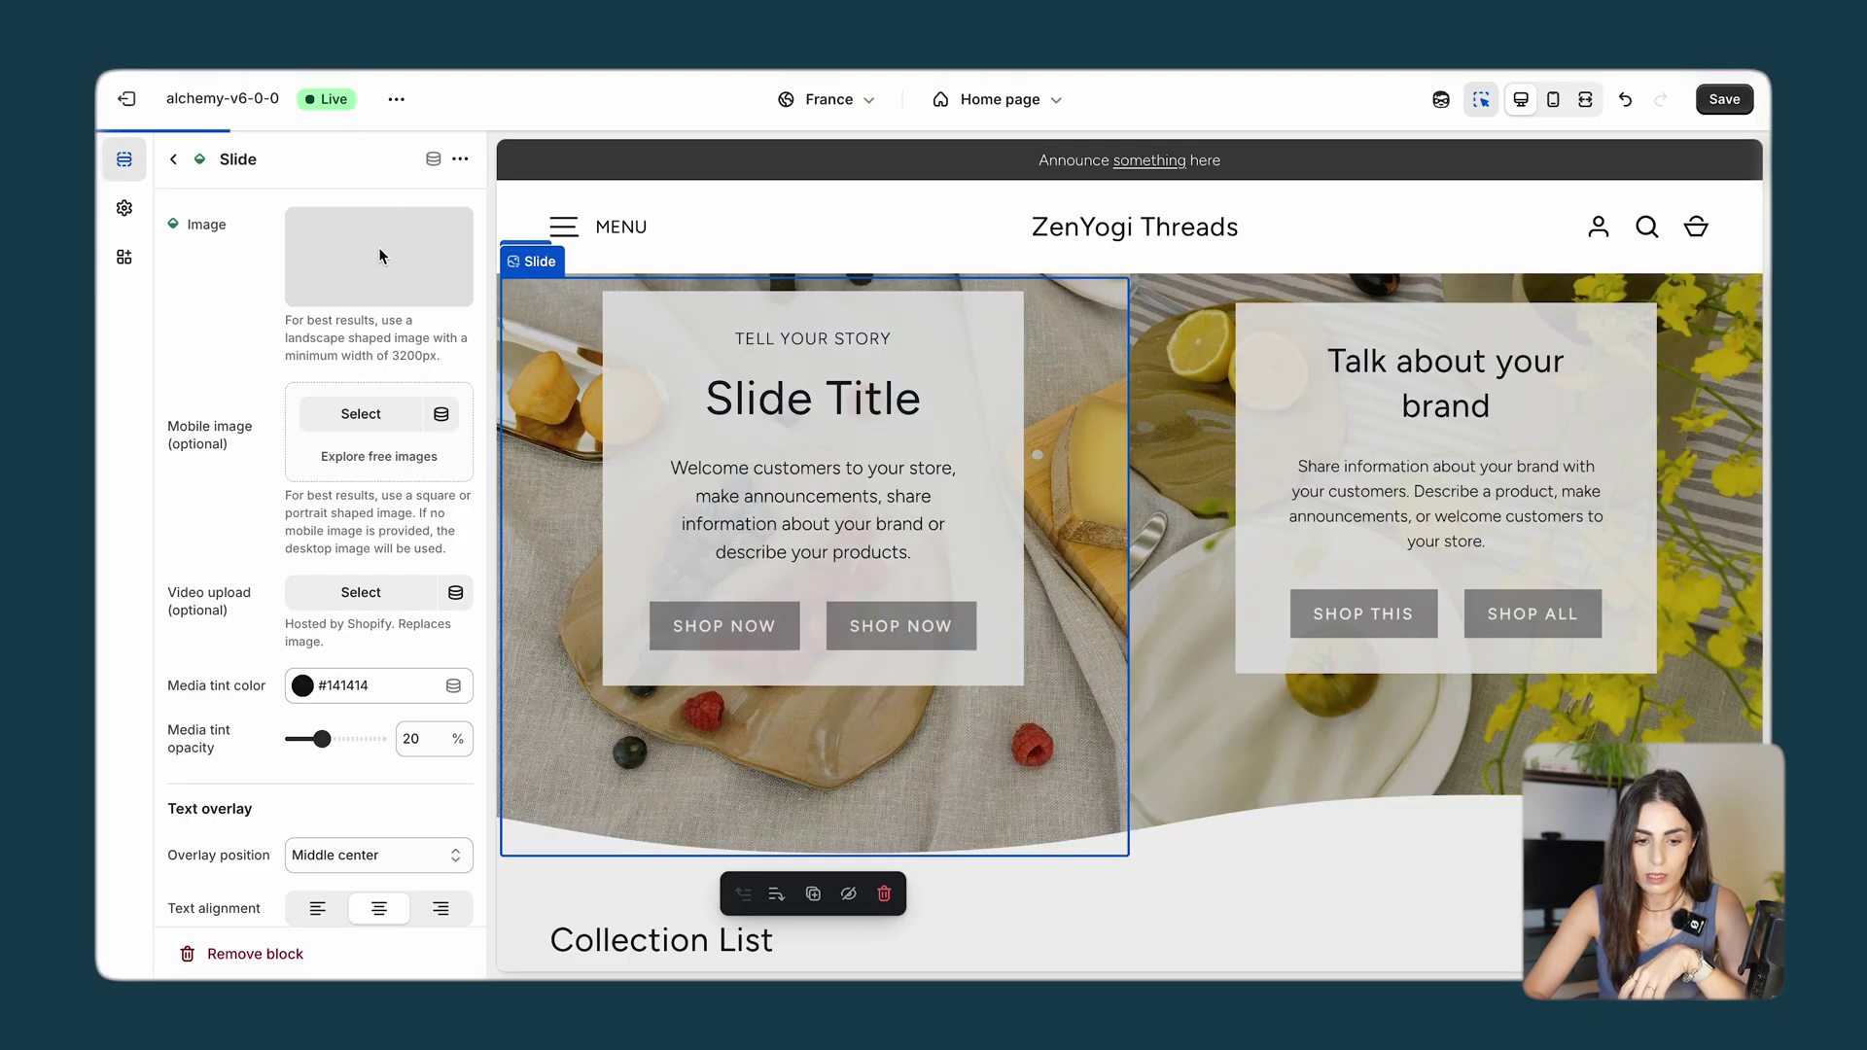
left_click(173, 158)
Check the home page preview and the list of customizable pages, and save the theme changes for France.
scroll(743, 451, "down", 5)
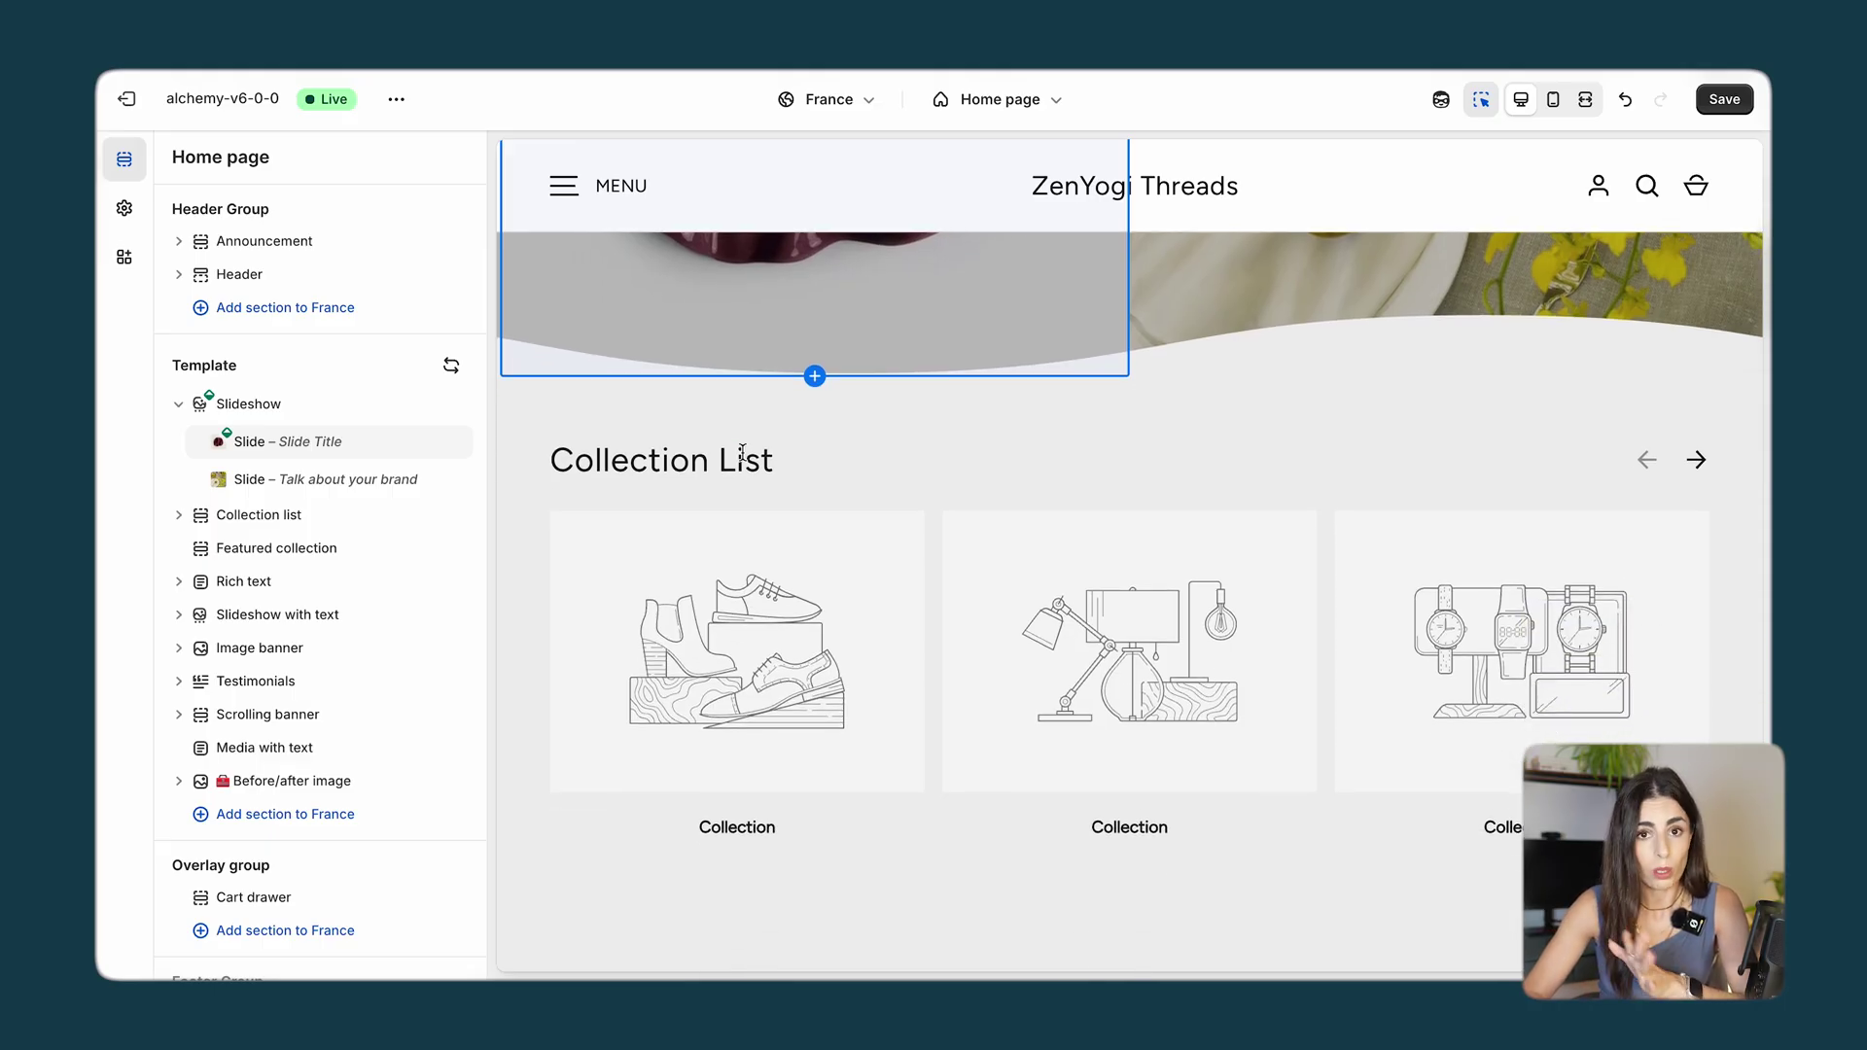
scroll(743, 452, "down", 5)
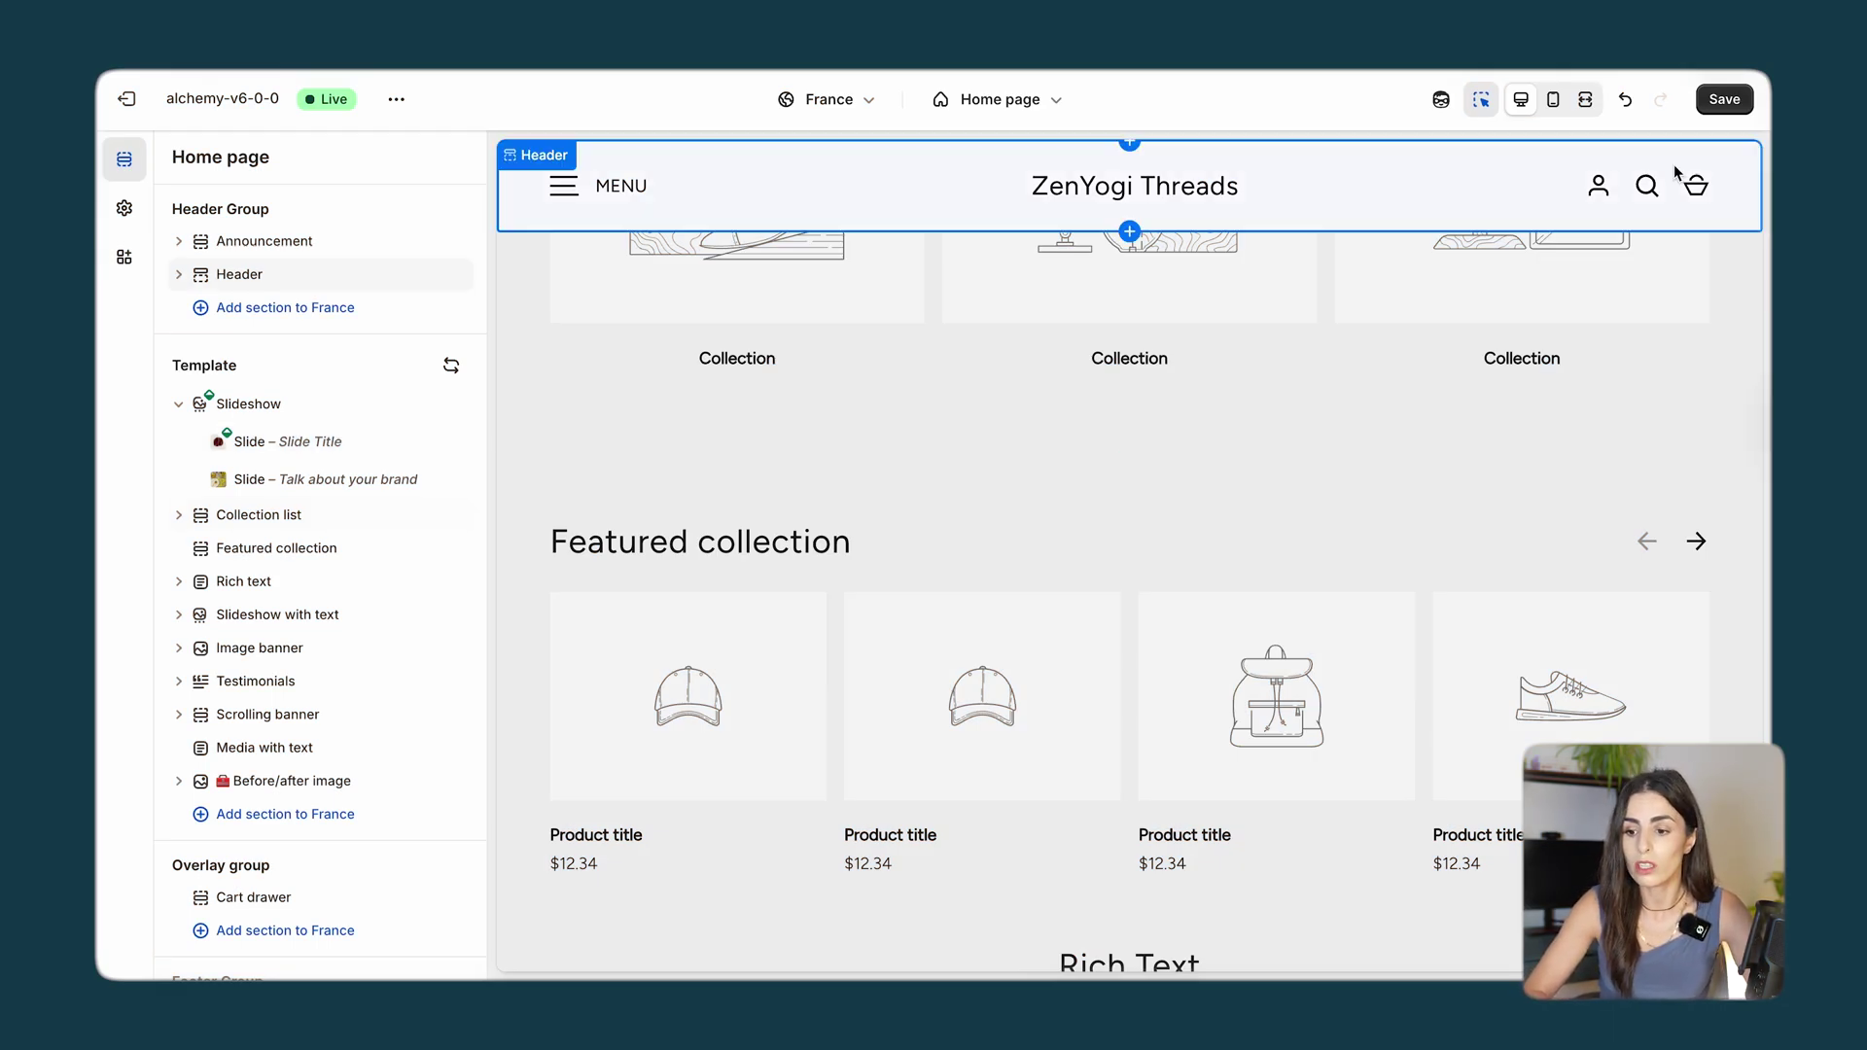
left_click(995, 101)
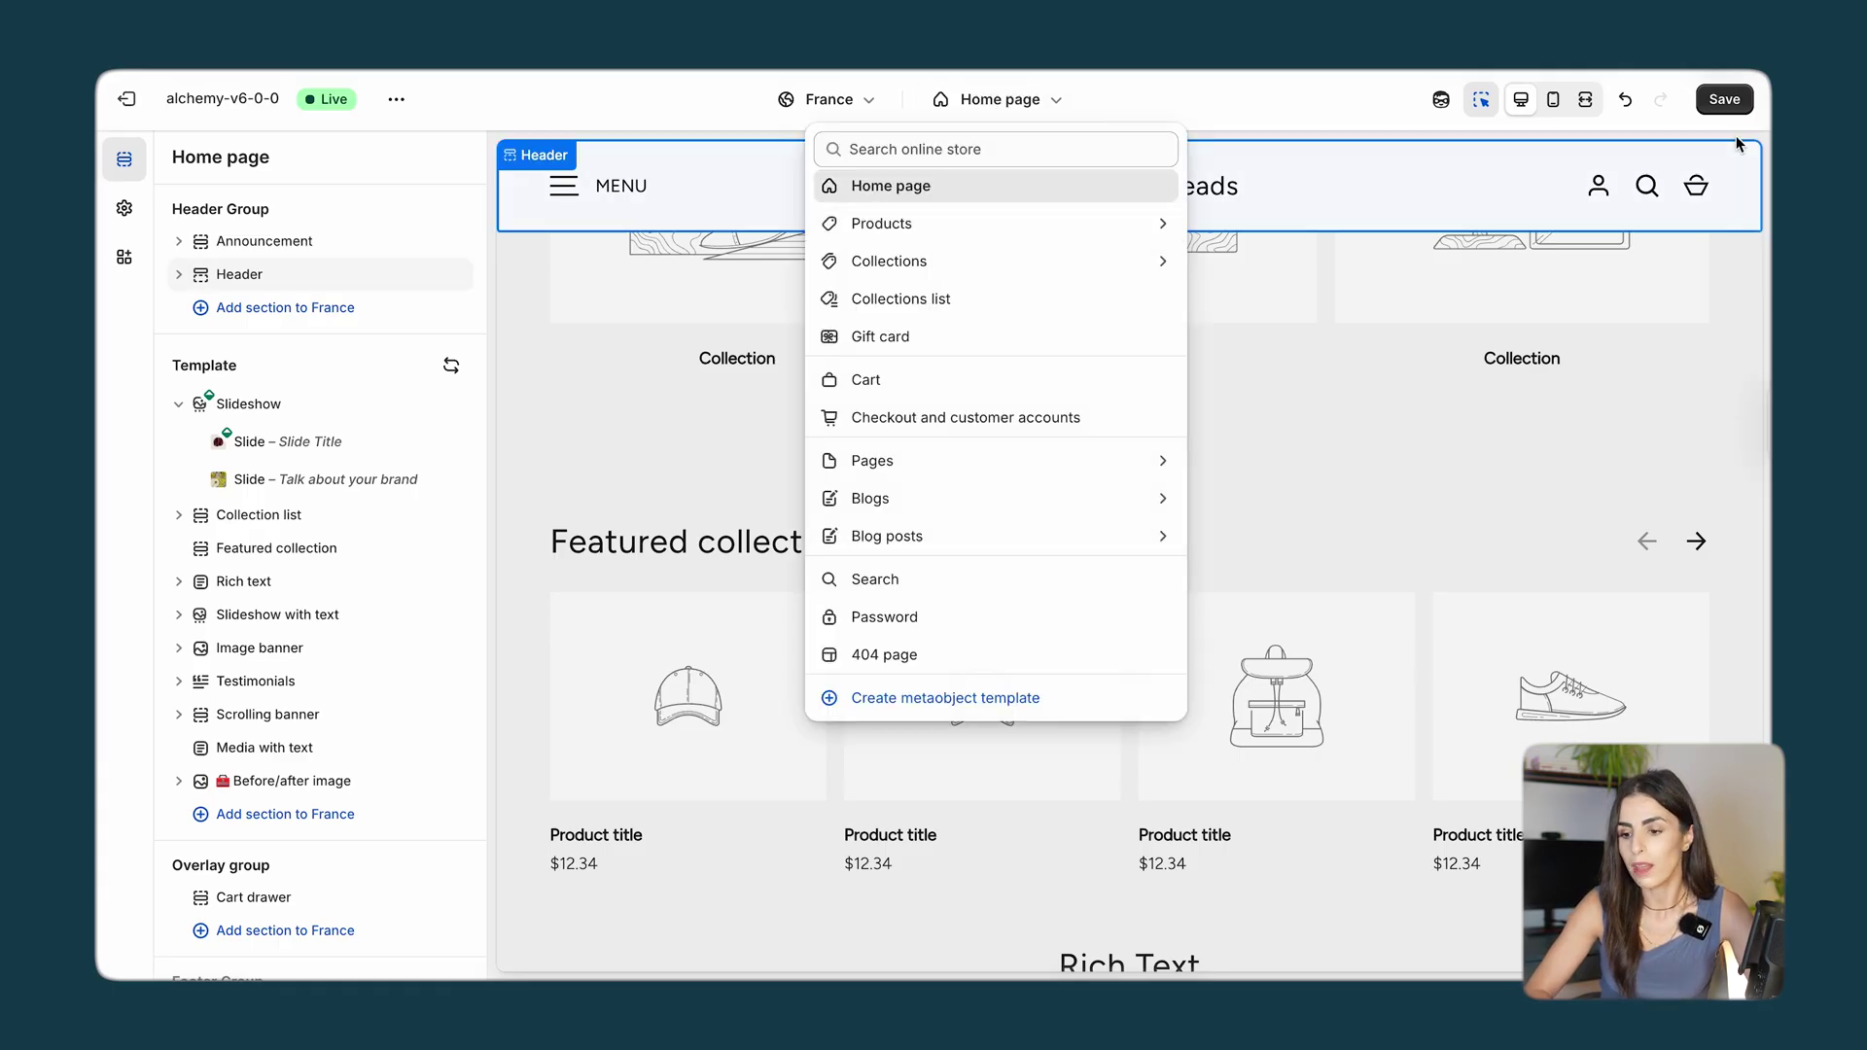
left_click(1726, 103)
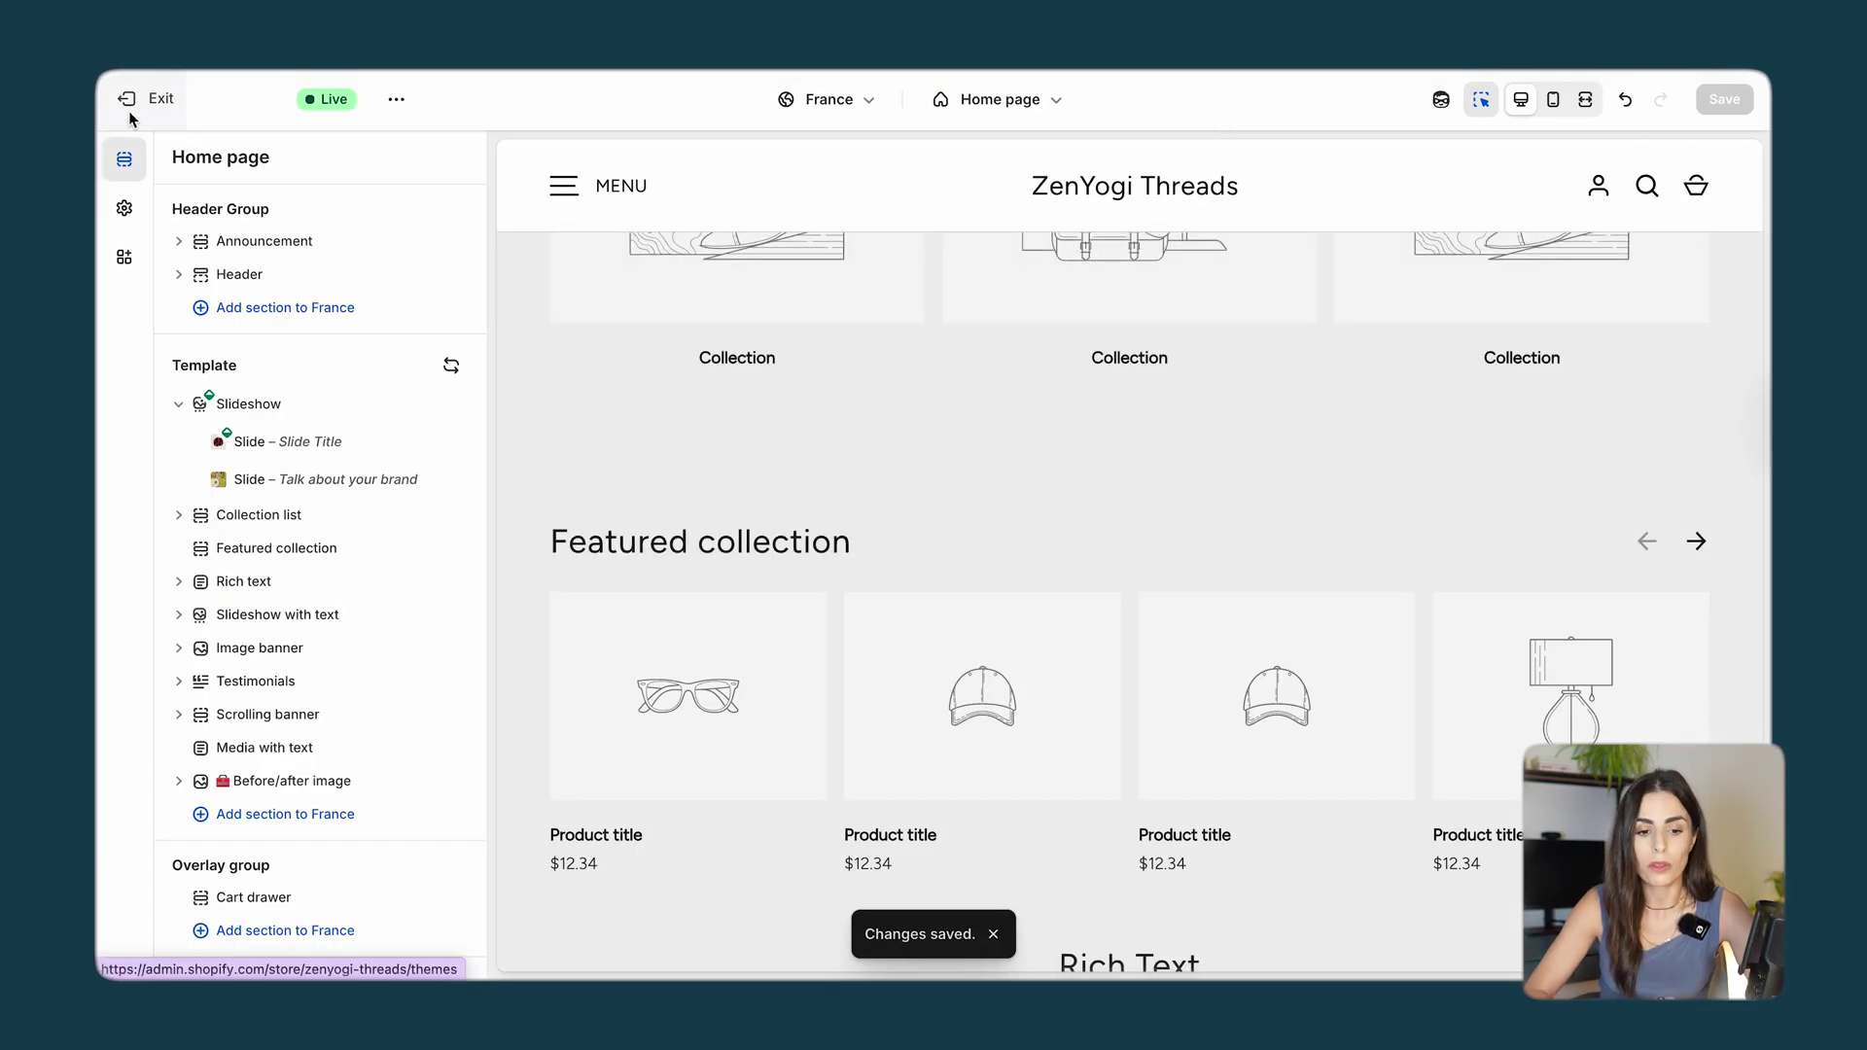
Exit the theme editor and open the graph view of the markets to examine France's theme customization.
left_click(129, 112)
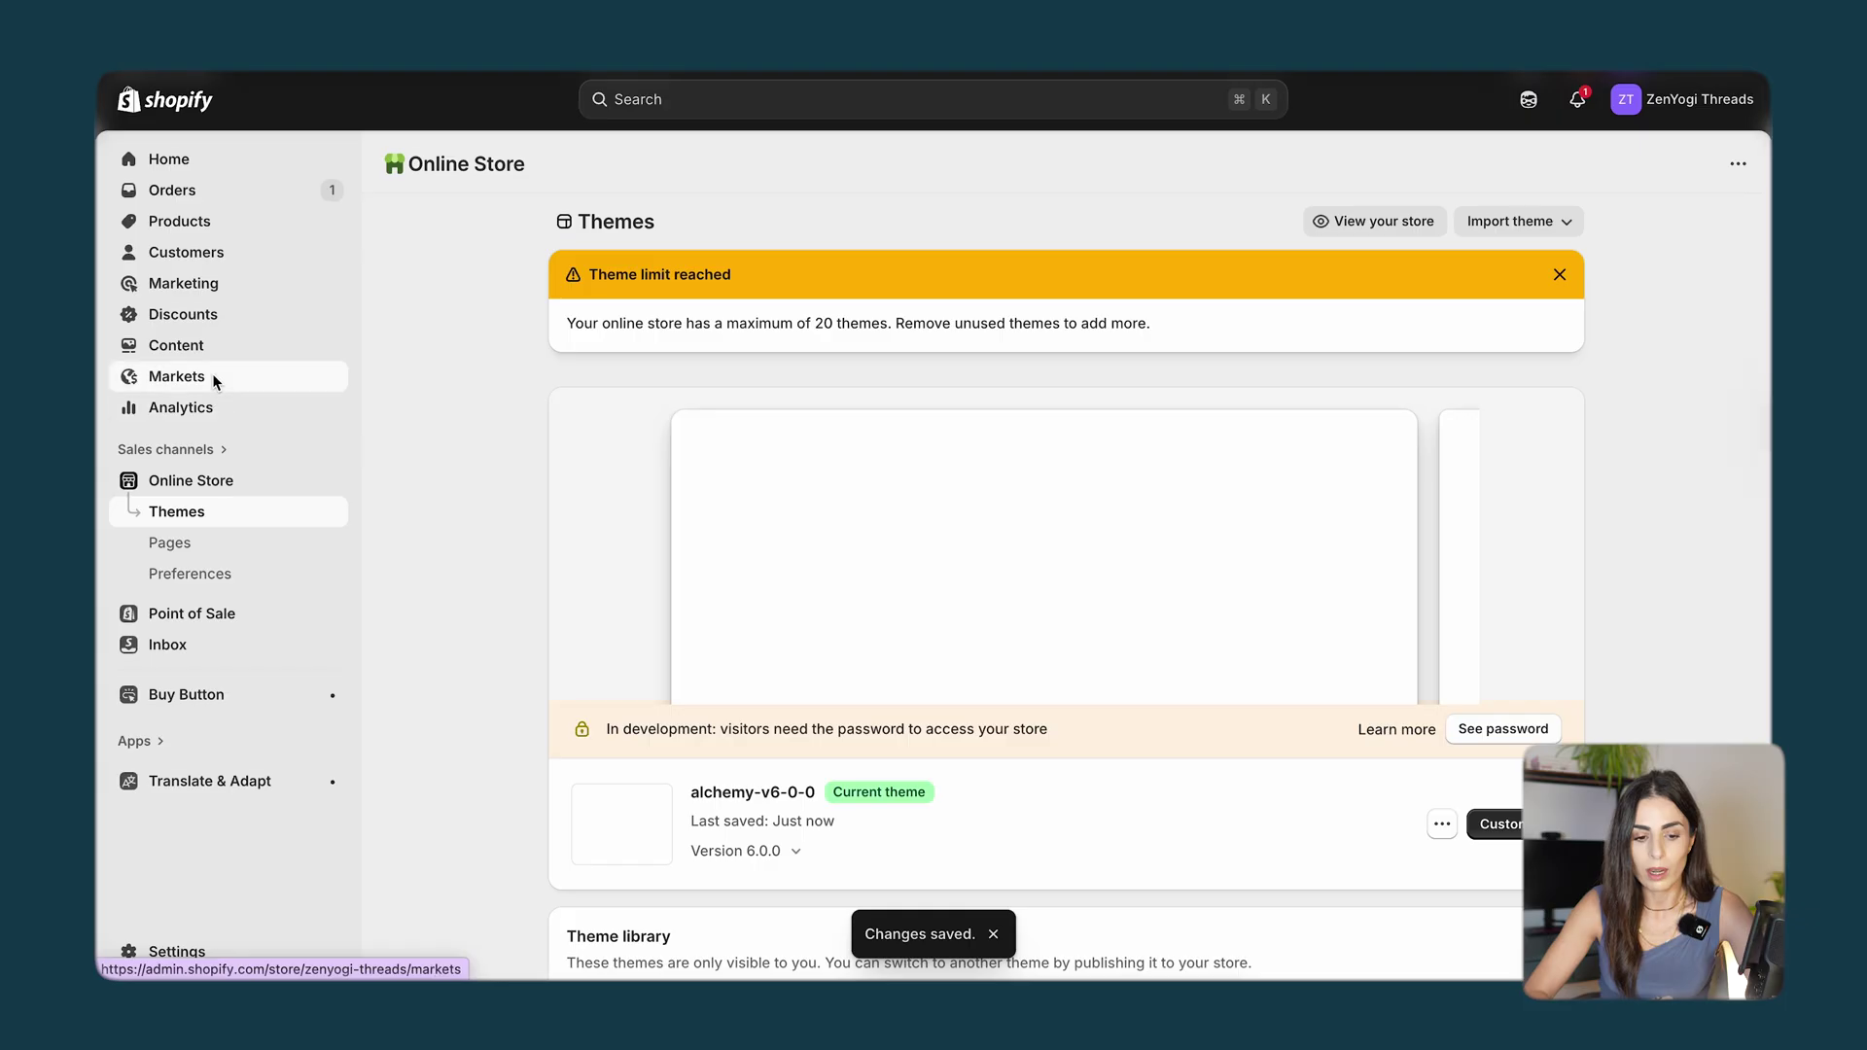
left_click(212, 377)
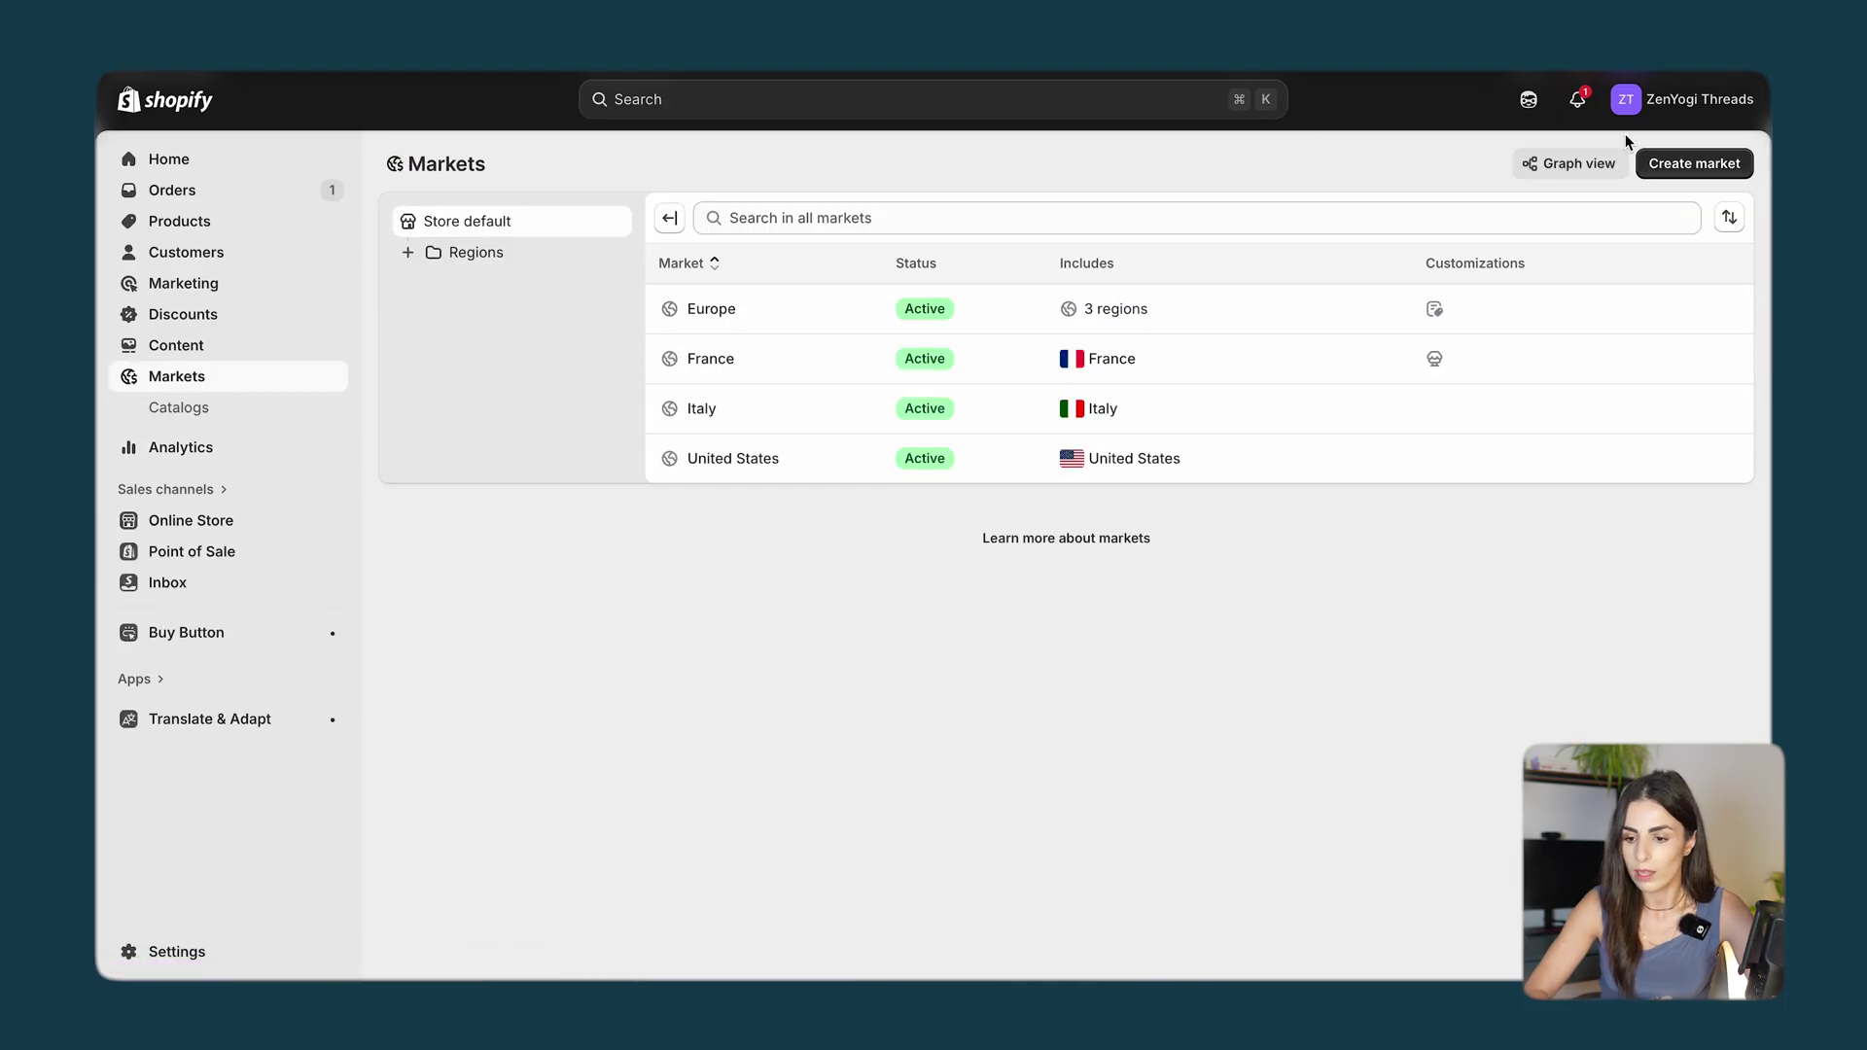
left_click(1585, 165)
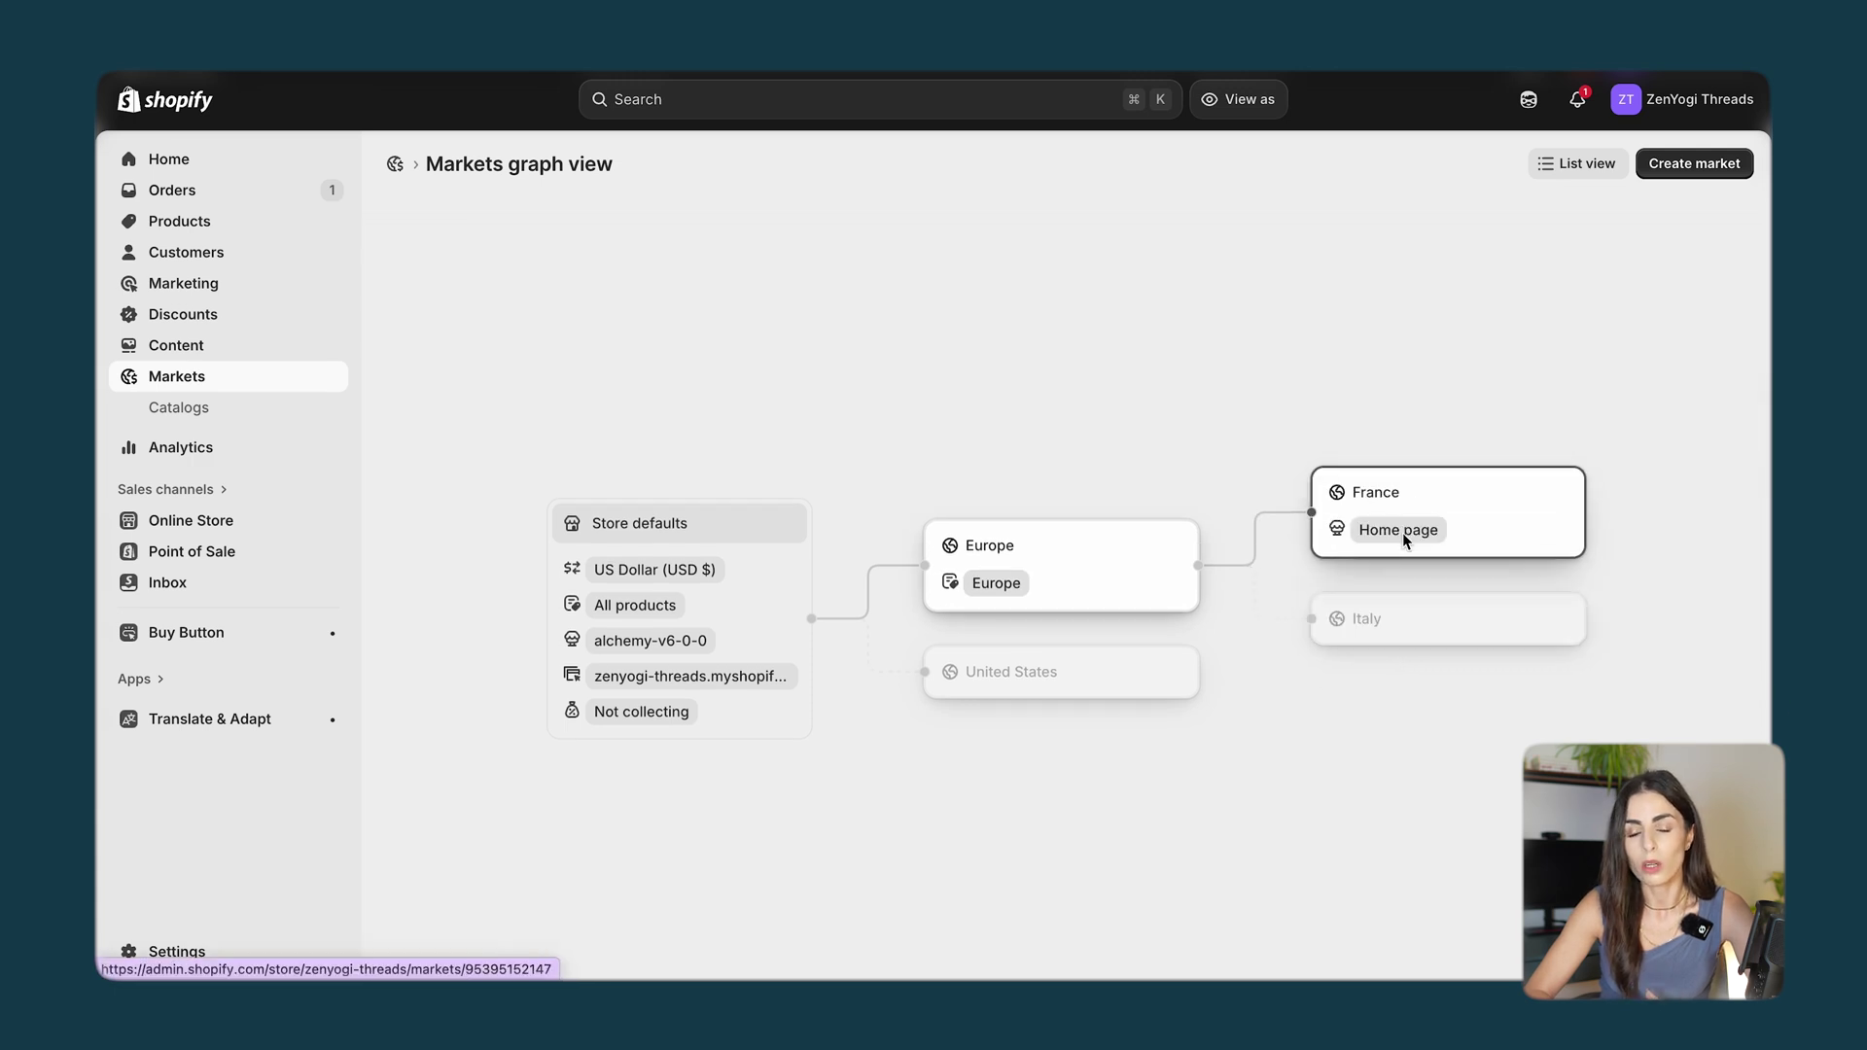
Open the France market and review the theme customizations listed for its online store.
left_click(1397, 532)
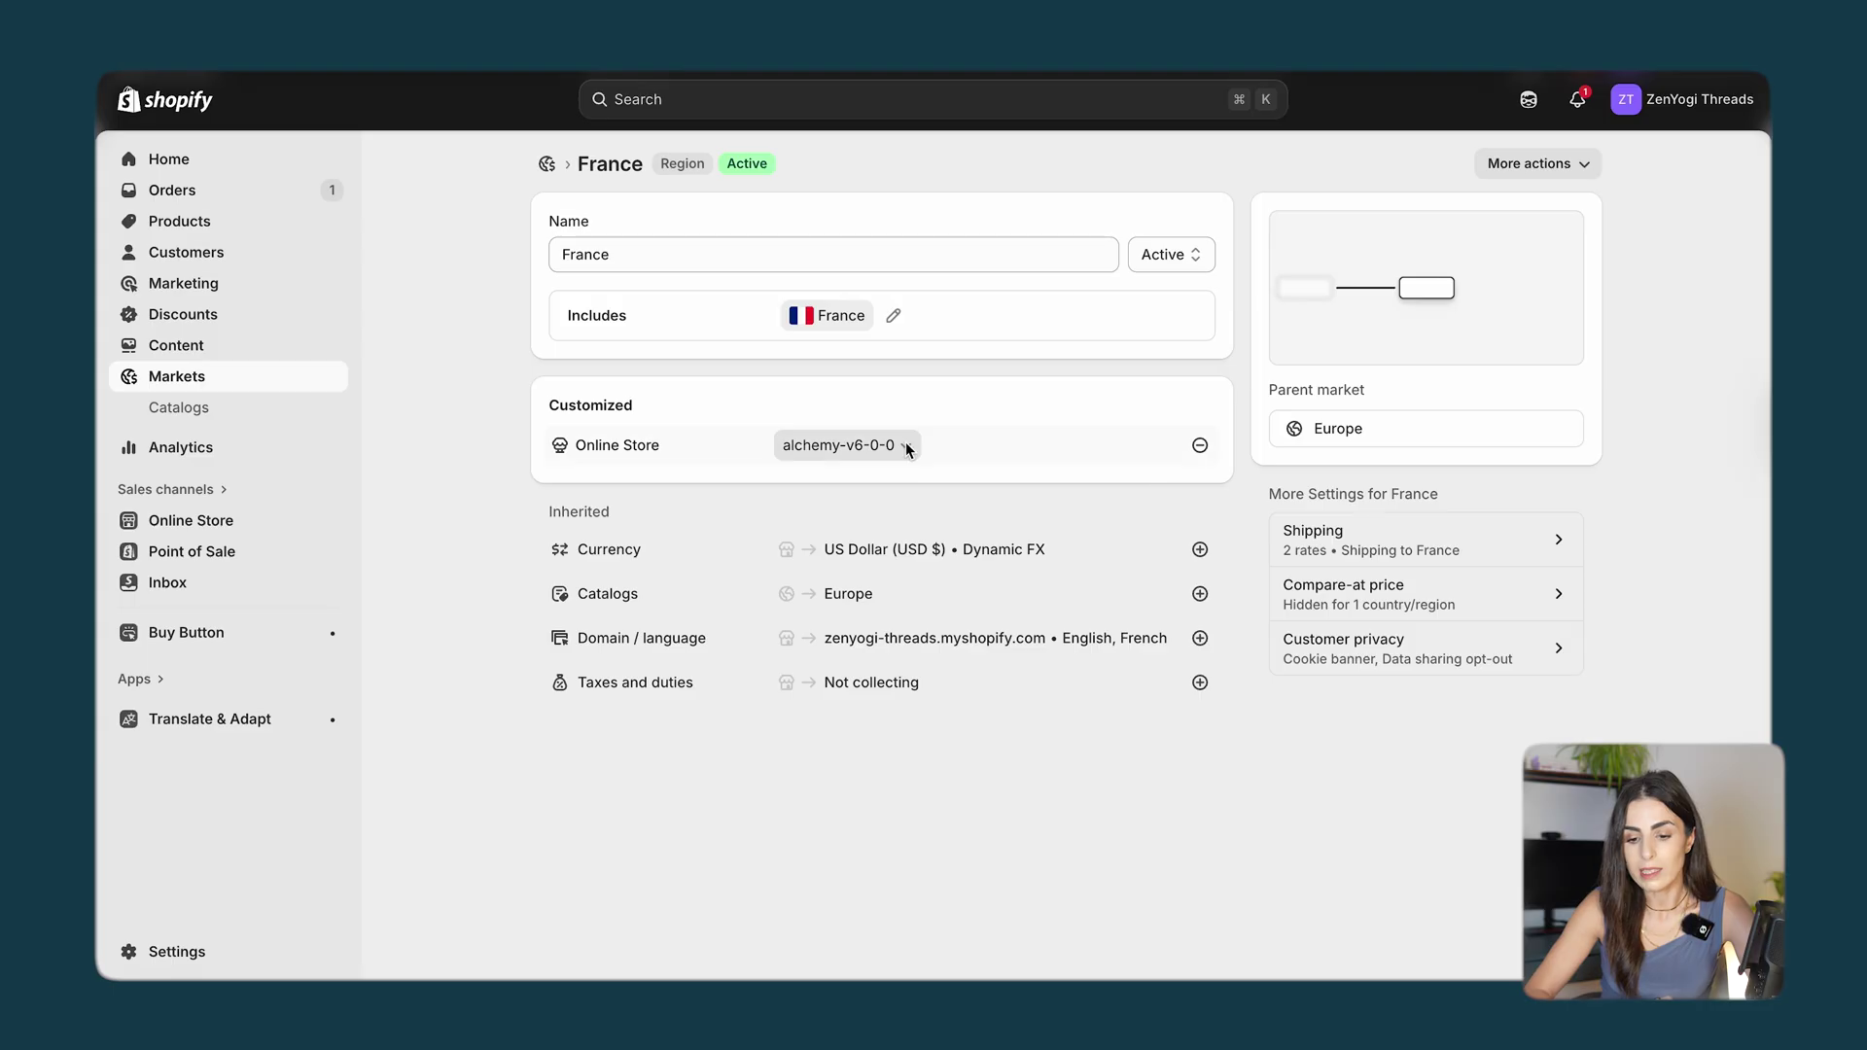
left_click(904, 446)
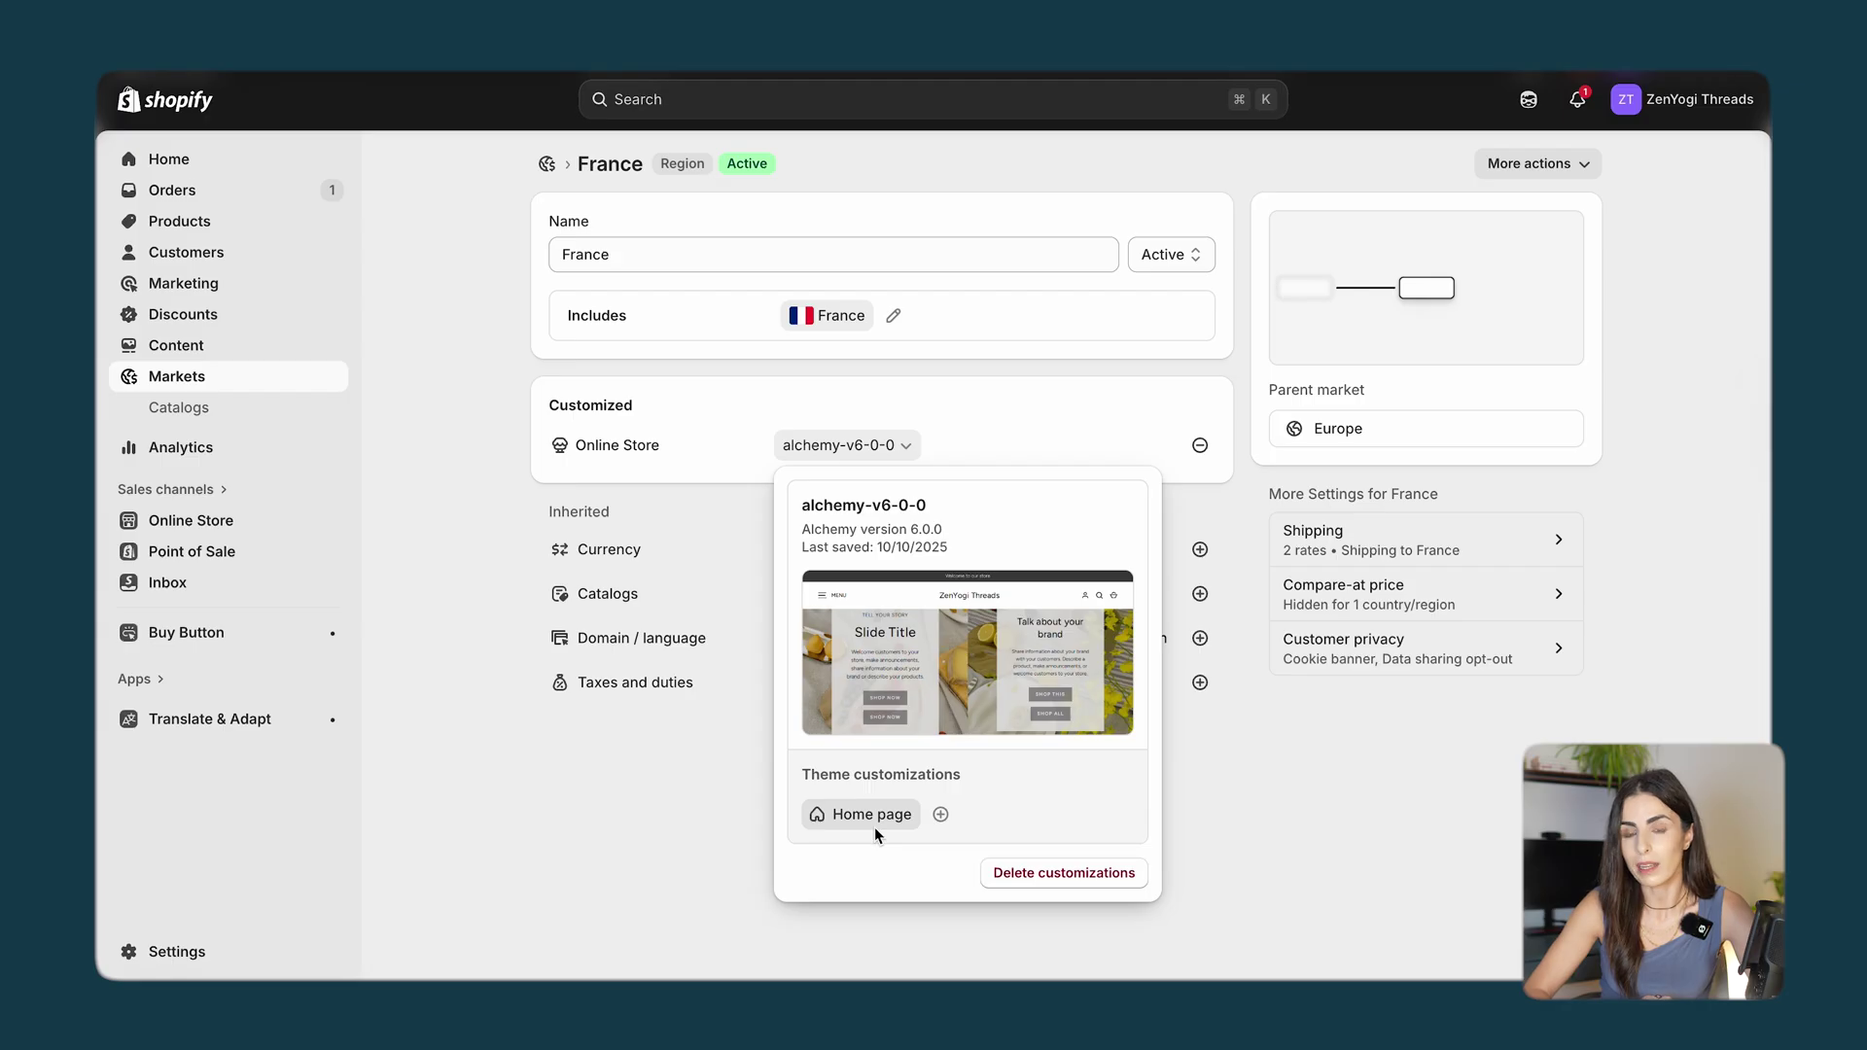
left_click(686, 849)
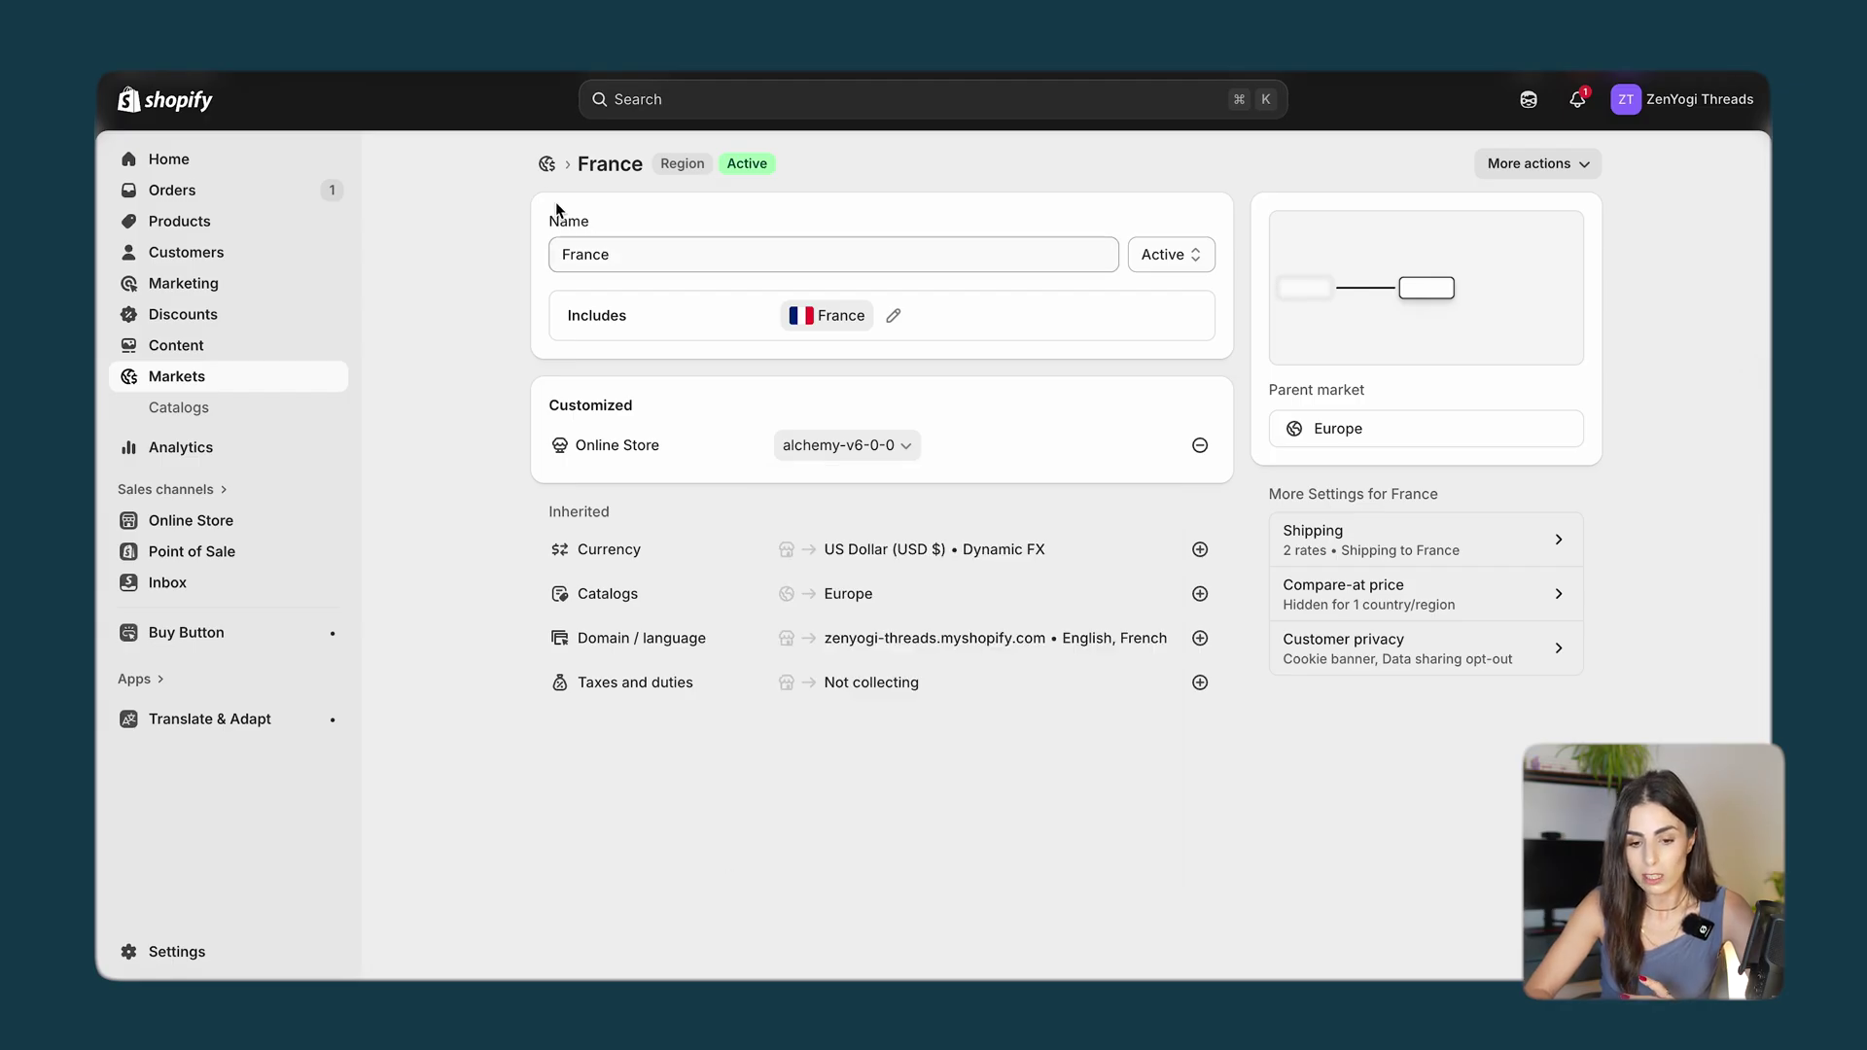
Open the Italy market and start adding a theme customization to its inherited alchemy-v6-0-0 online store theme.
left_click(547, 163)
left_click(714, 416)
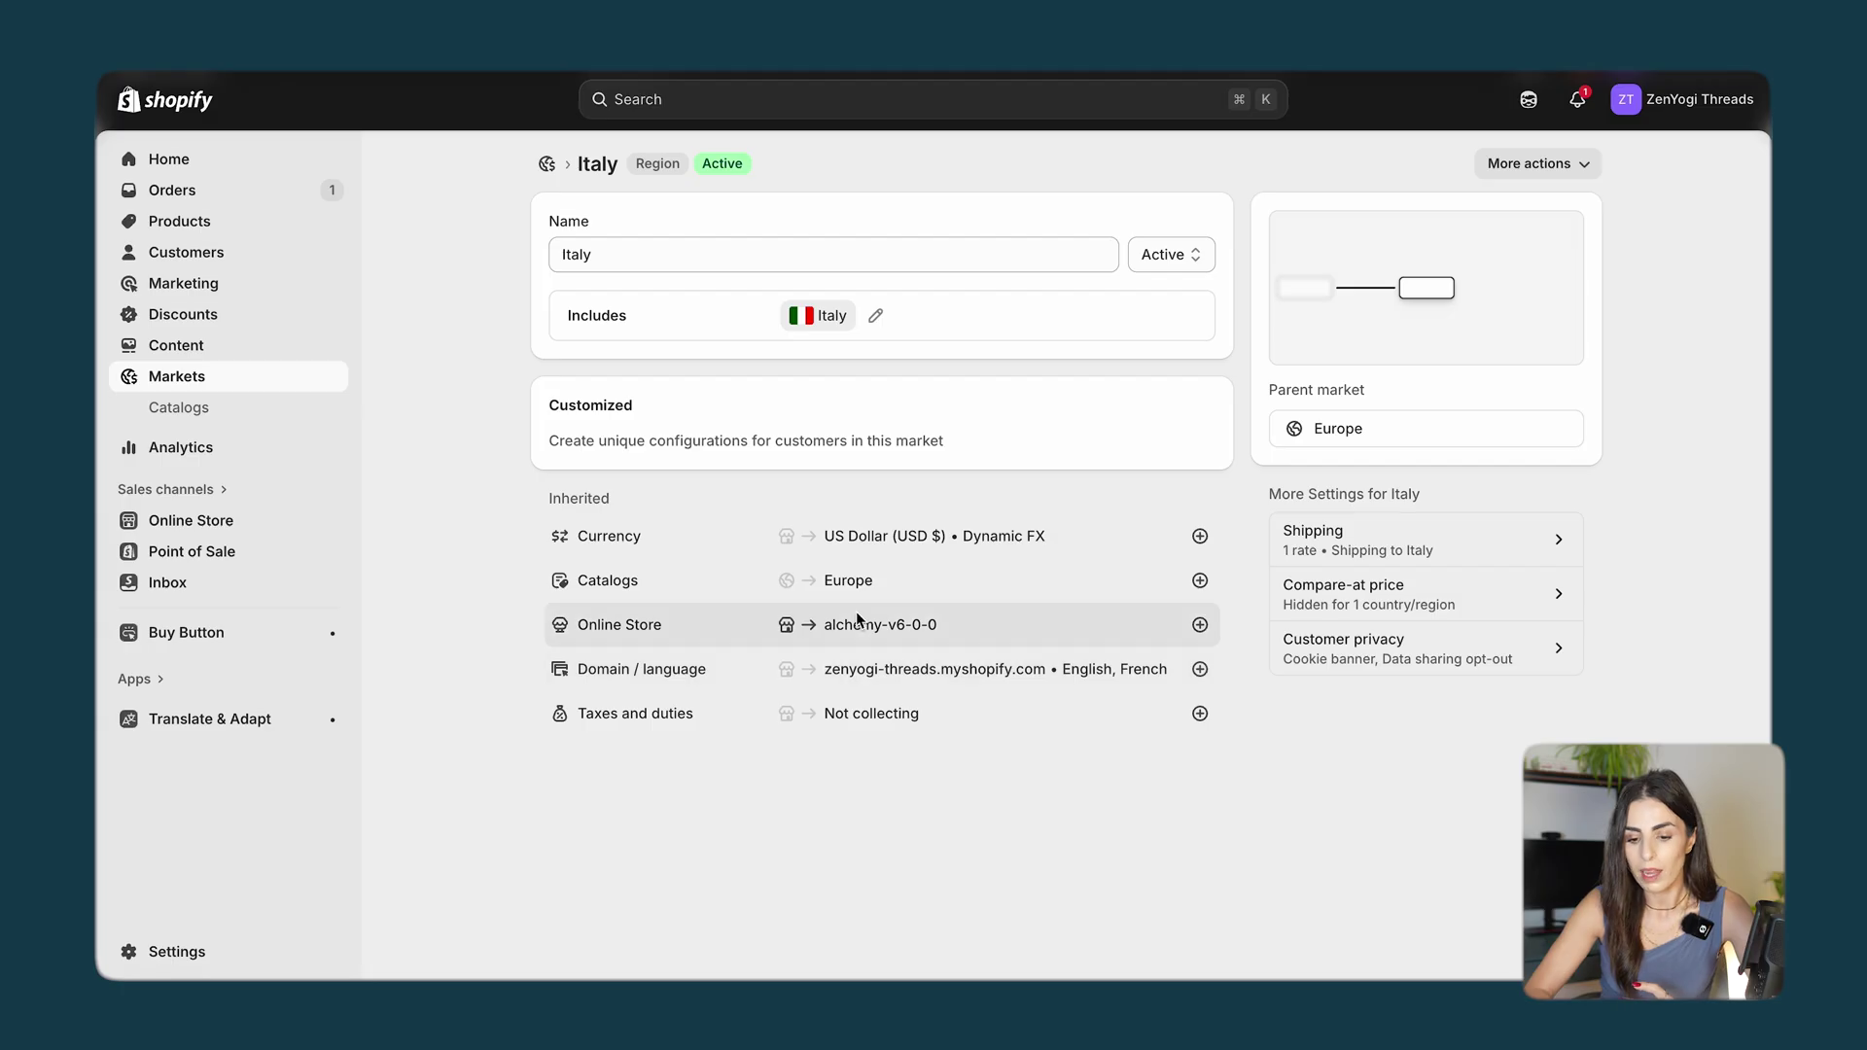
left_click(1199, 624)
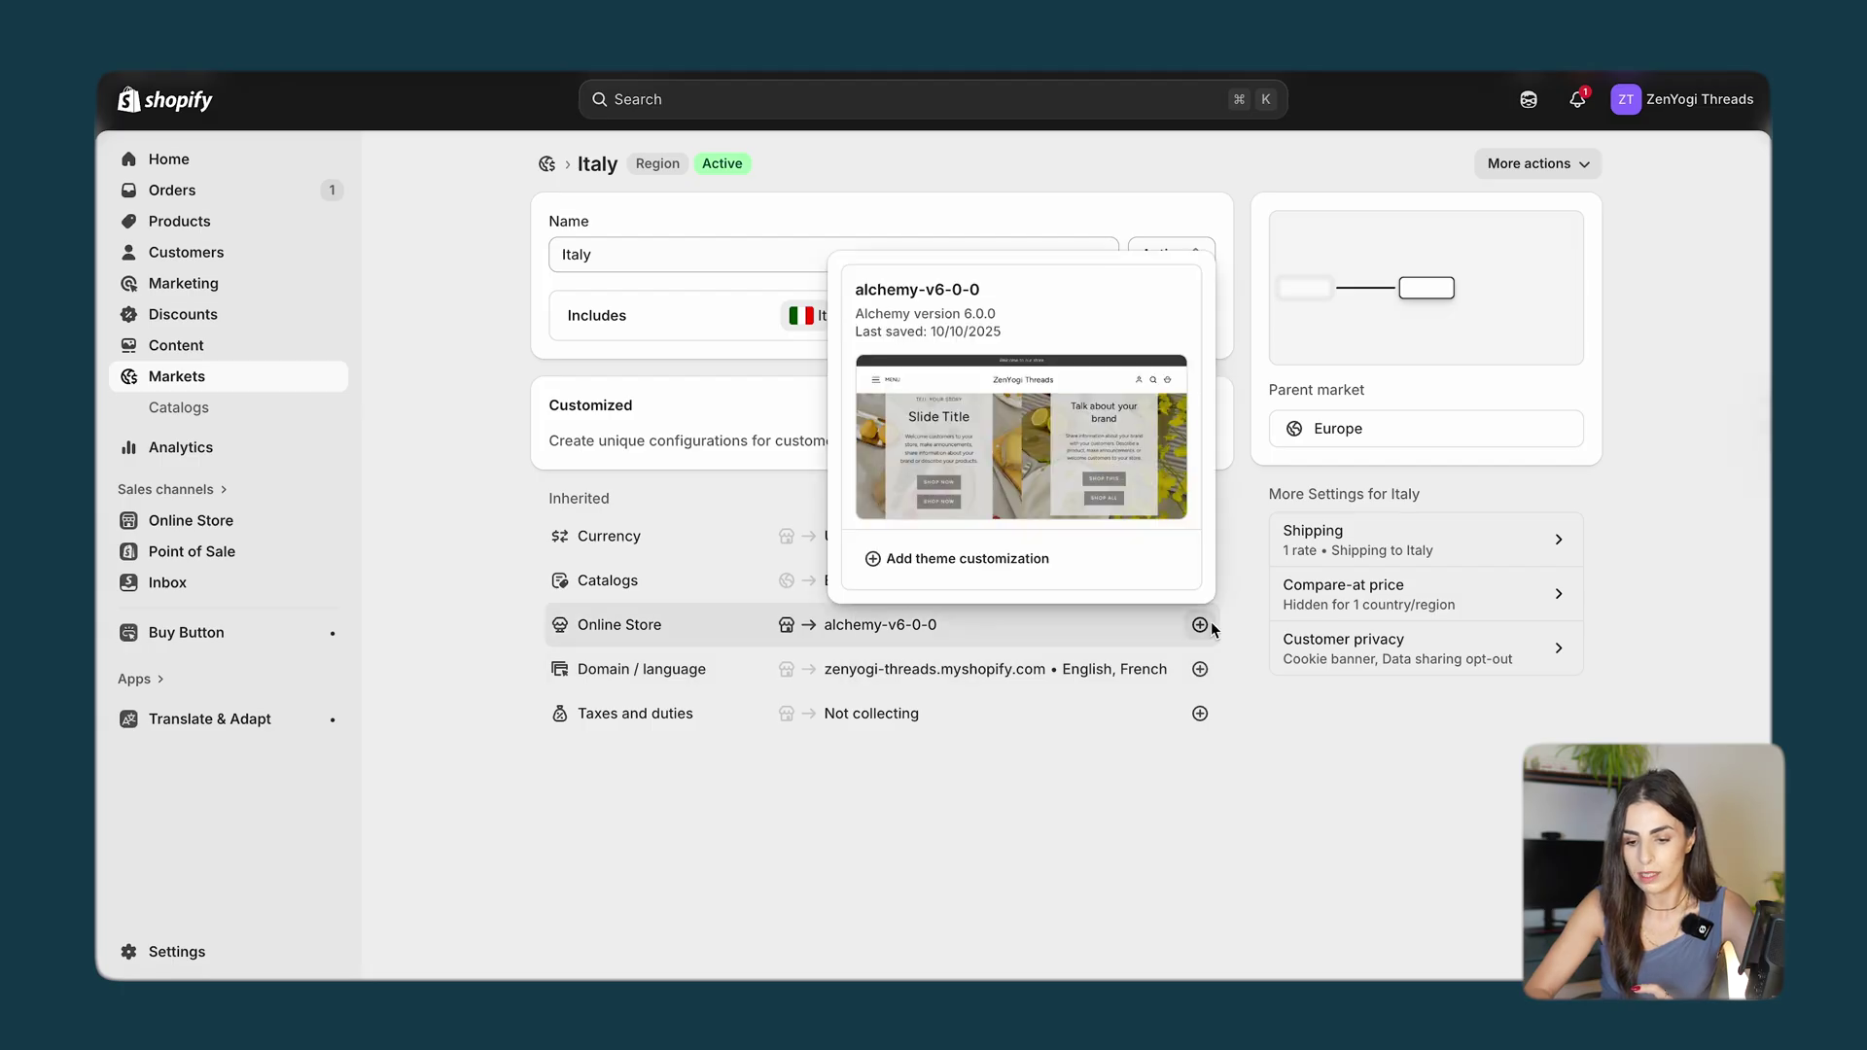
left_click(977, 567)
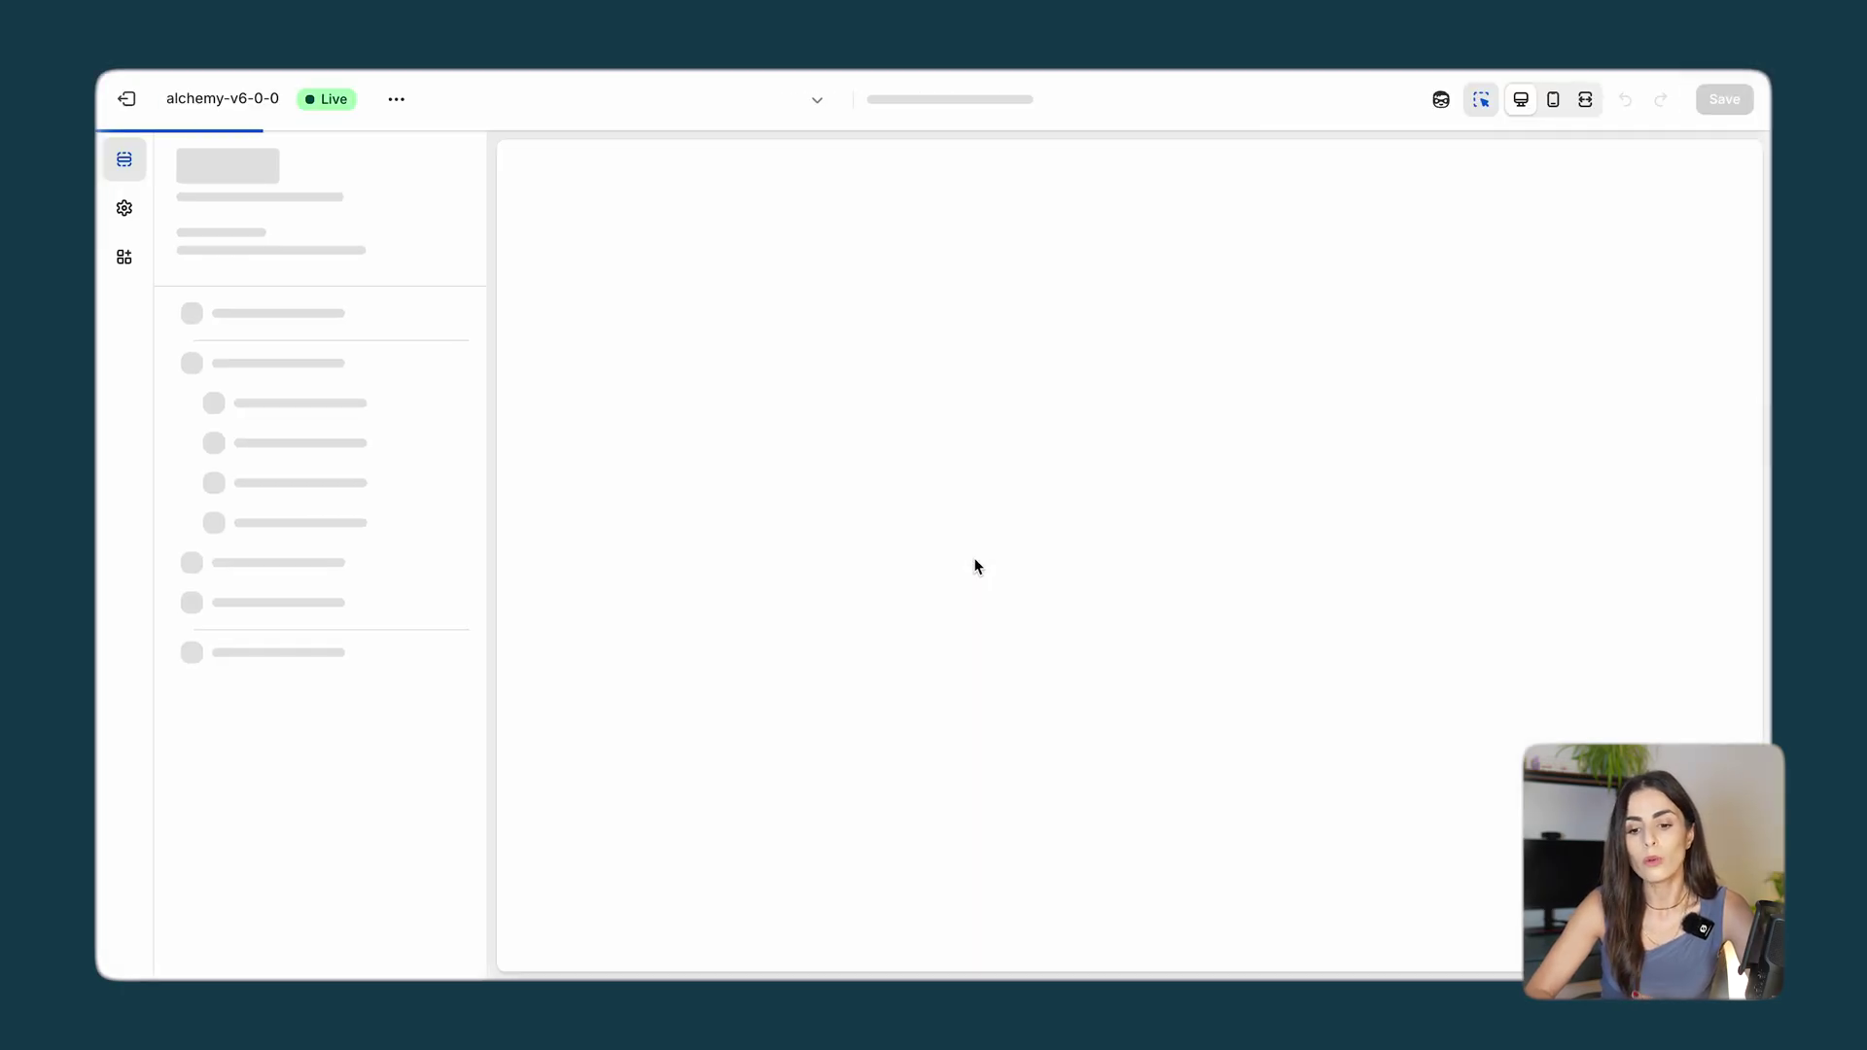